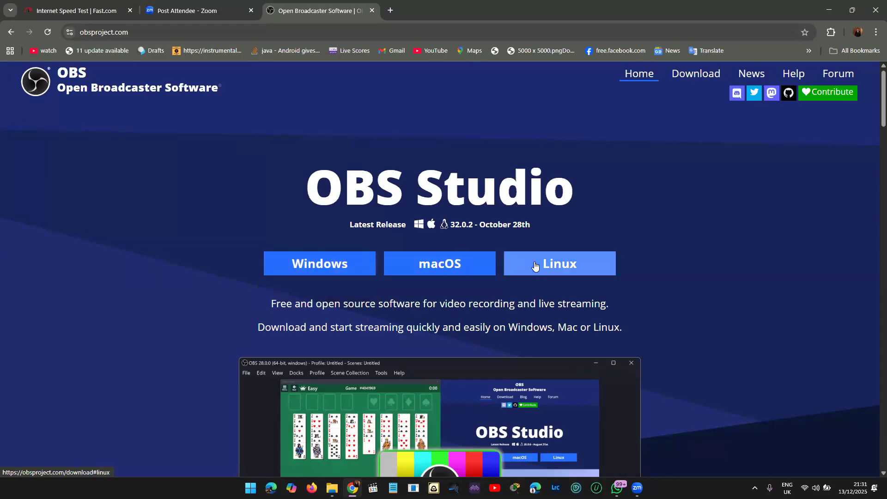
Download the OBS Studio 32.0.2 Windows installer, retrying the download link and starting the transfer in the download manager
{"action": "left_click", "coordinate": [338, 266]}
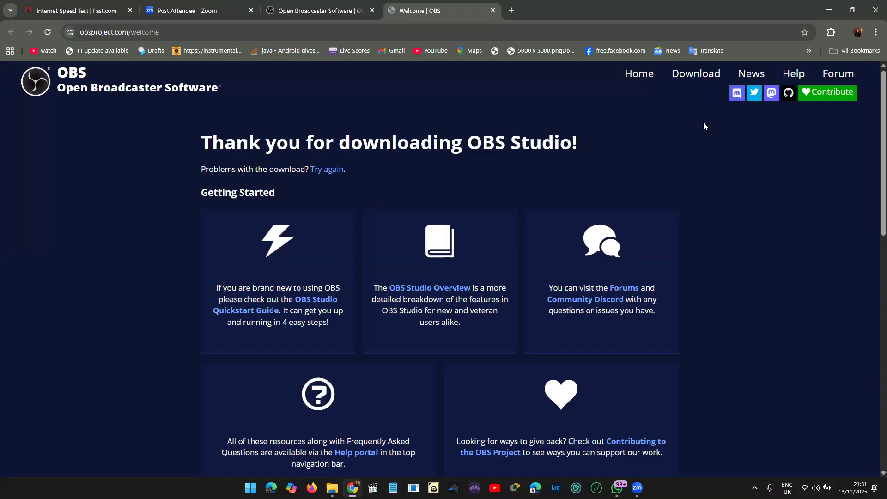
{"action": "left_click", "coordinate": [335, 170]}
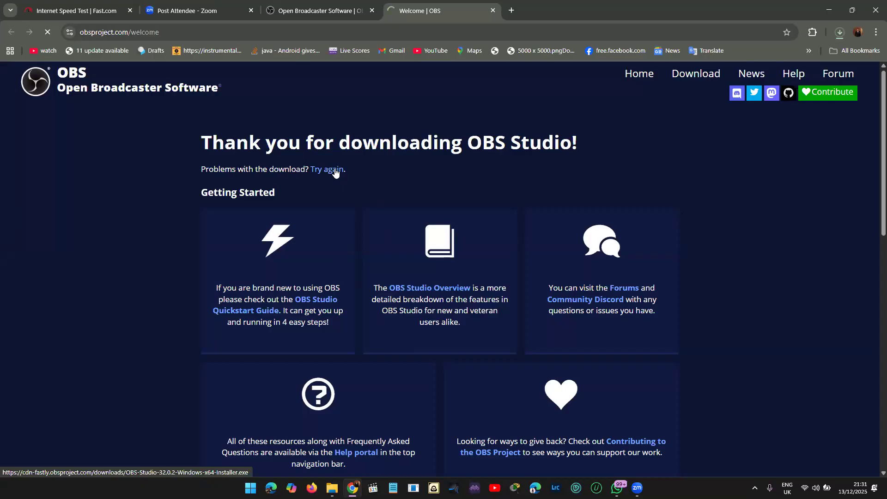
{"action": "left_click", "coordinate": [836, 32]}
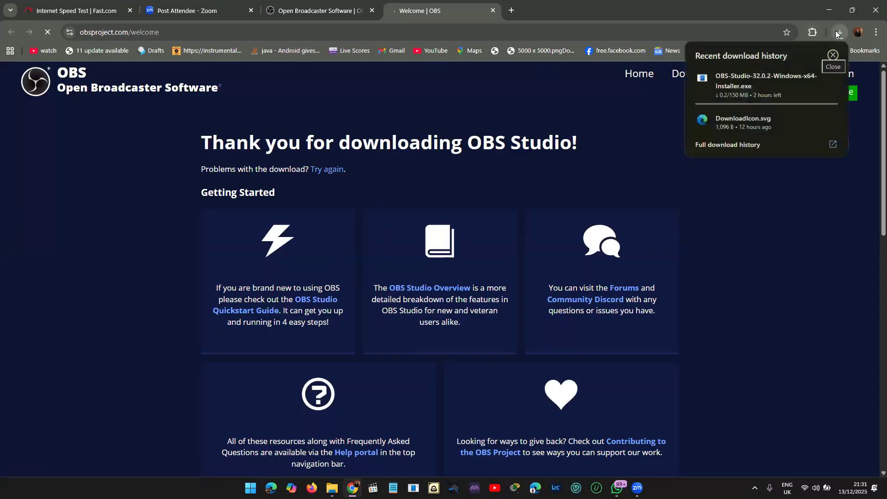
{"action": "left_click", "coordinate": [836, 31]}
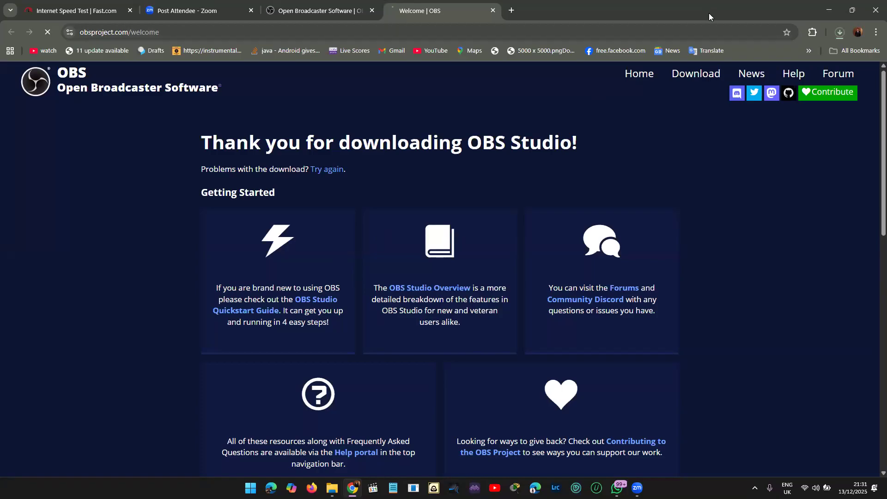
{"action": "left_click", "coordinate": [512, 16]}
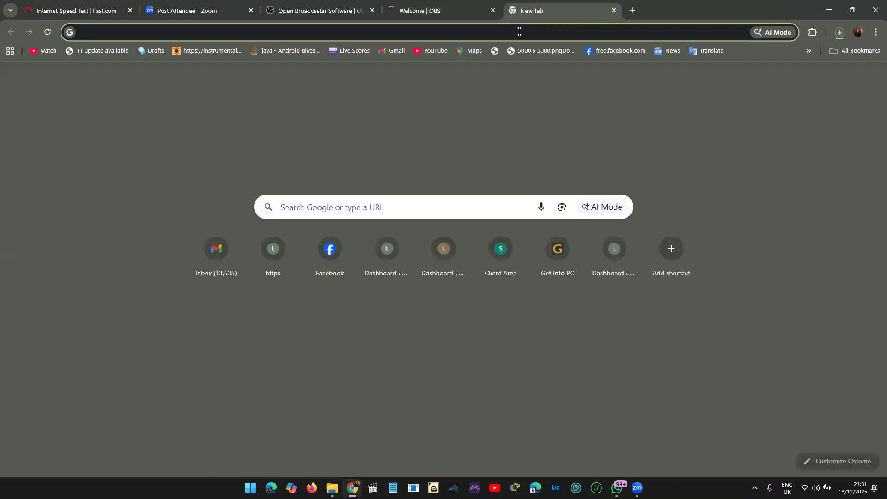
{"action": "left_click", "coordinate": [519, 32]}
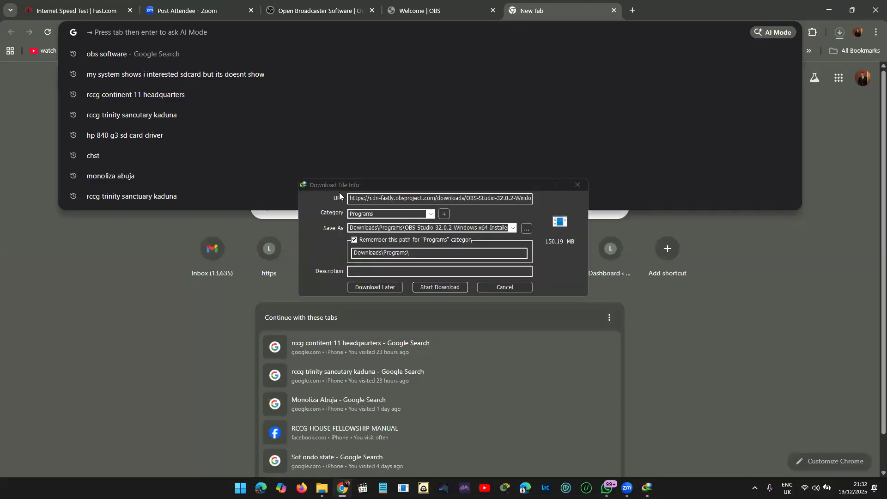
{"action": "left_click", "coordinate": [439, 291]}
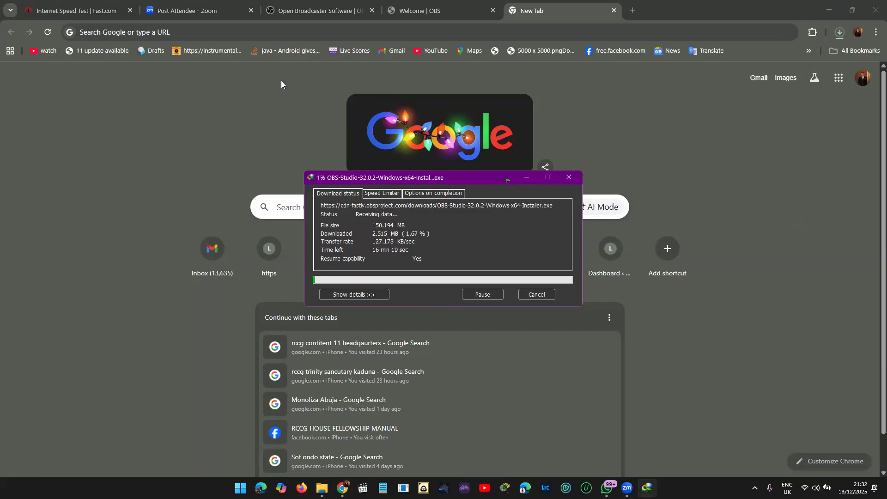
Search Google for "ndi tools" from the new tab
{"action": "left_click", "coordinate": [266, 33]}
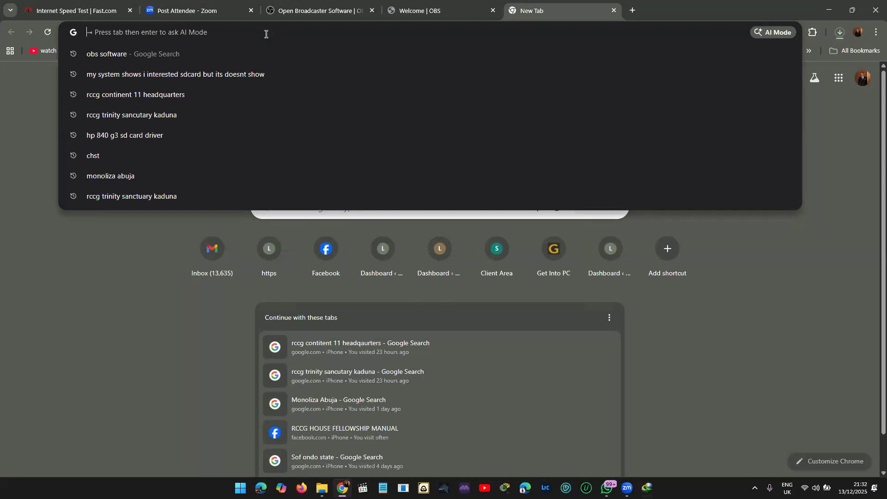
{"action": "type", "text": "nd"}
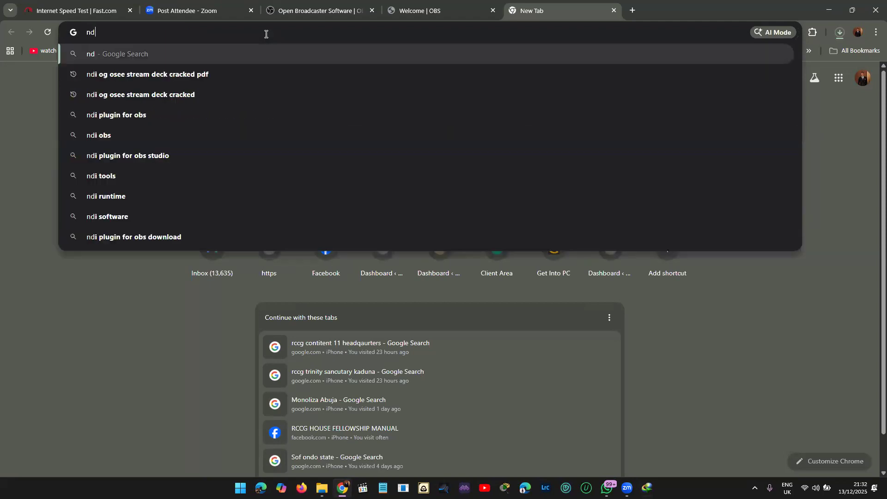
{"action": "type", "text": "i"}
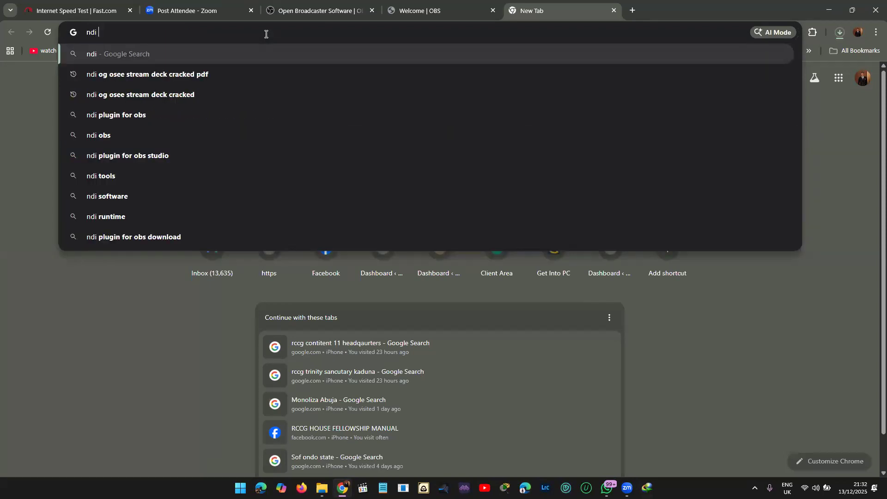
{"action": "type", "text": " tool"}
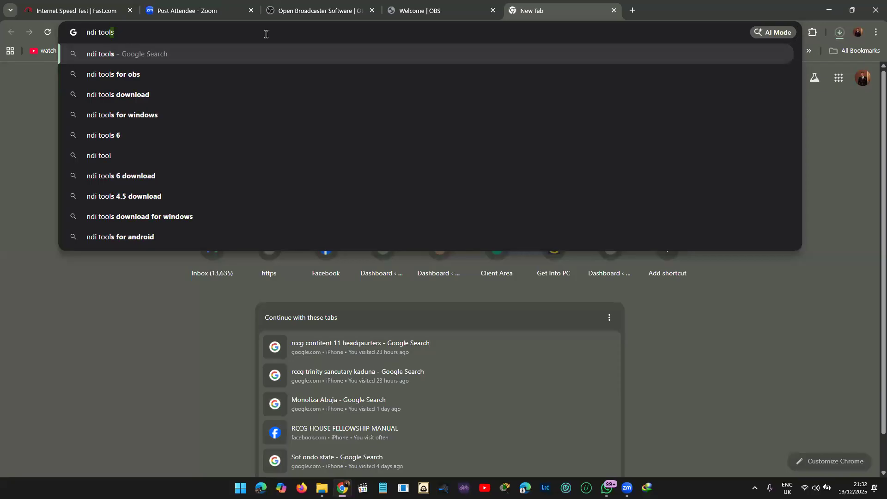
{"action": "key", "text": "Return"}
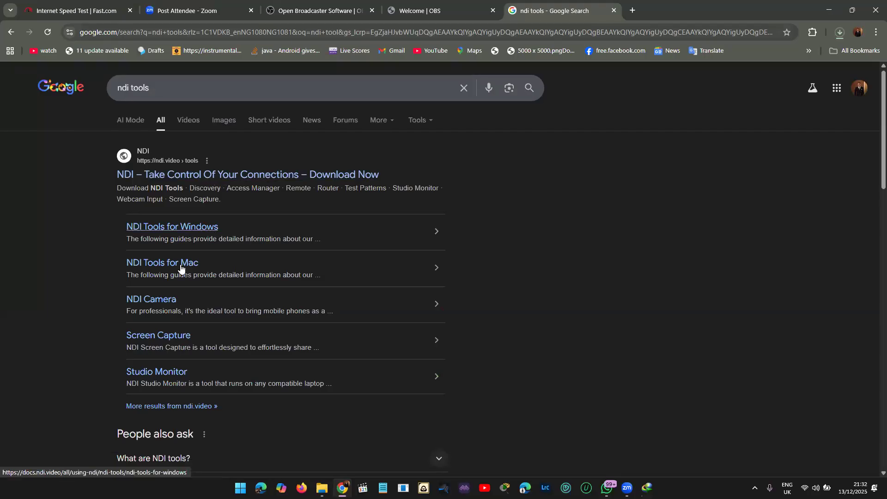
Open the NDI Tools for Windows documentation and follow its install link to the NDI Tools download page
{"action": "left_click", "coordinate": [187, 227]}
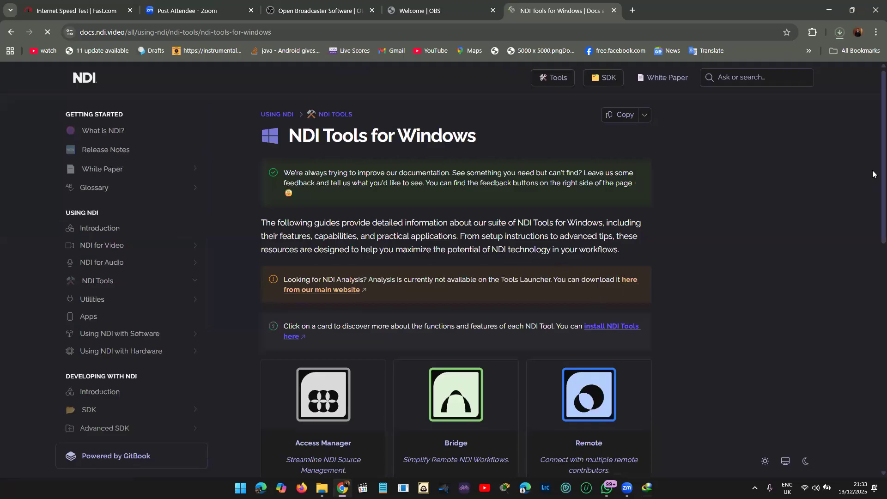
{"action": "scroll", "coordinate": [873, 139], "scroll_direction": "down", "scroll_amount": 10}
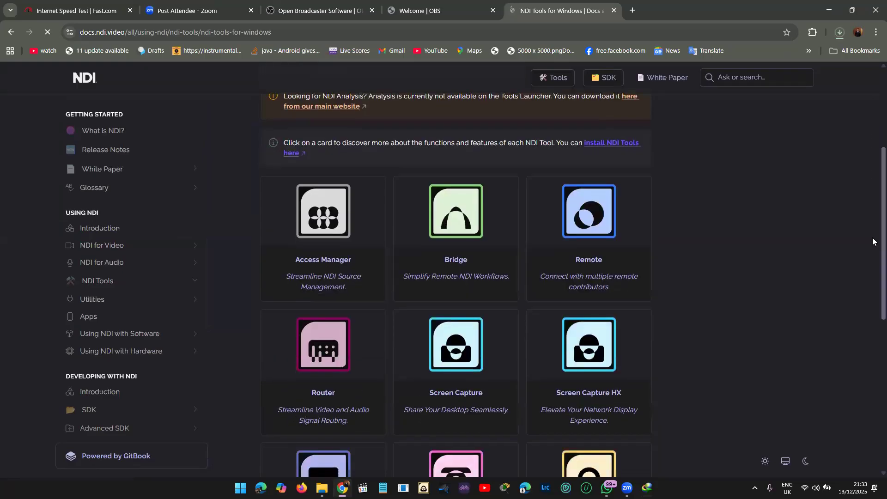
{"action": "scroll", "coordinate": [872, 330], "scroll_direction": "down", "scroll_amount": 2}
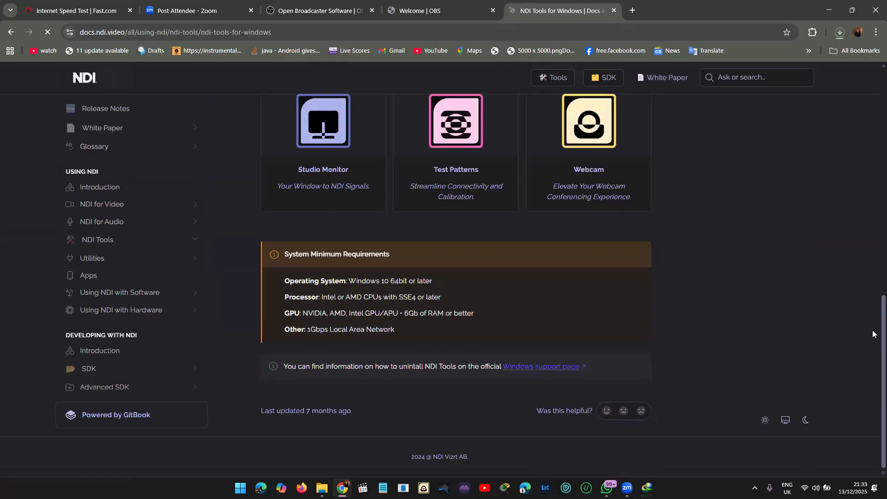
{"action": "scroll", "coordinate": [873, 134], "scroll_direction": "up", "scroll_amount": 12}
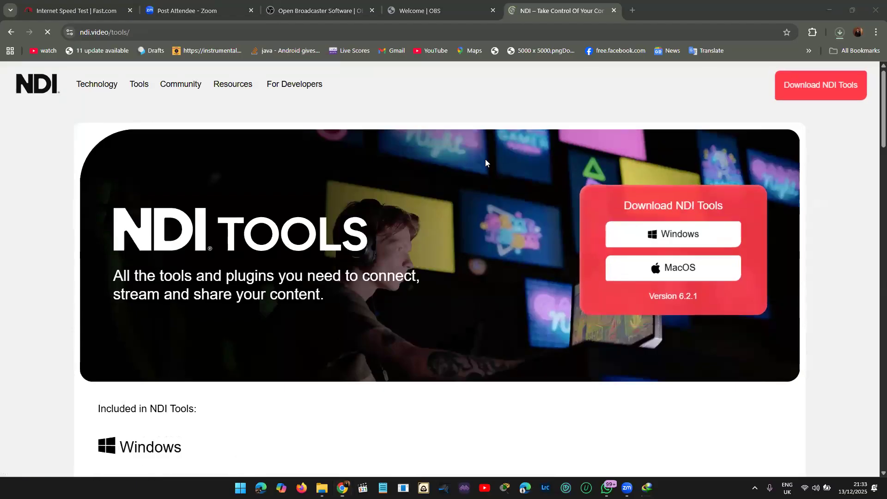
Find the installed NDI app on the computer by searching for "ndi" and launch it
{"action": "key", "text": "super"}
{"action": "type", "text": "ndi"}
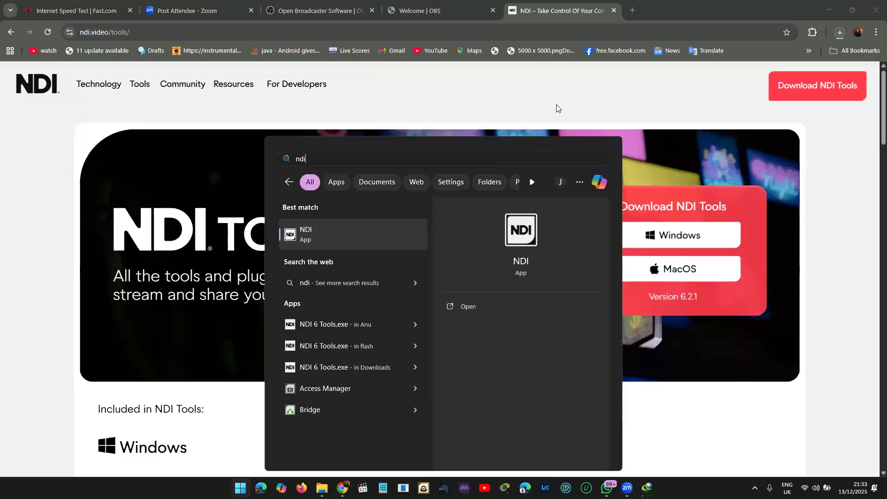
{"action": "key", "text": "Return"}
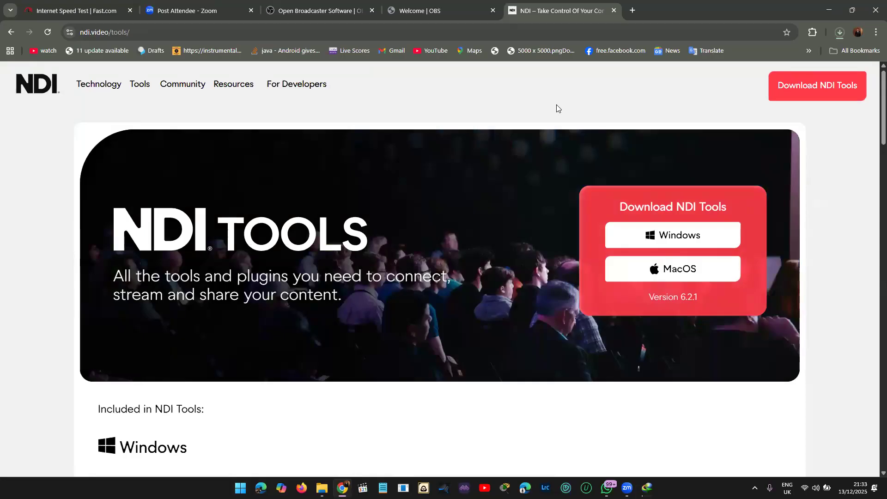
Search Google for "distroav ndi obs"
{"action": "left_click", "coordinate": [483, 31]}
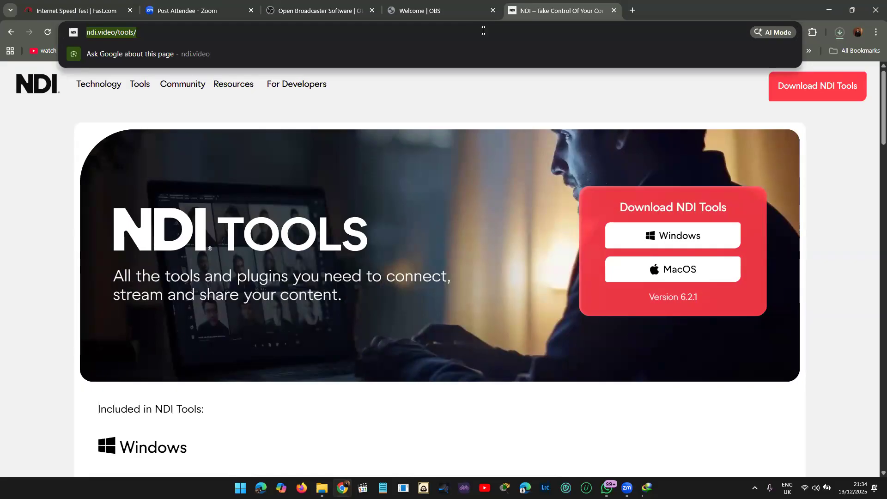
{"action": "type", "text": "distroav"}
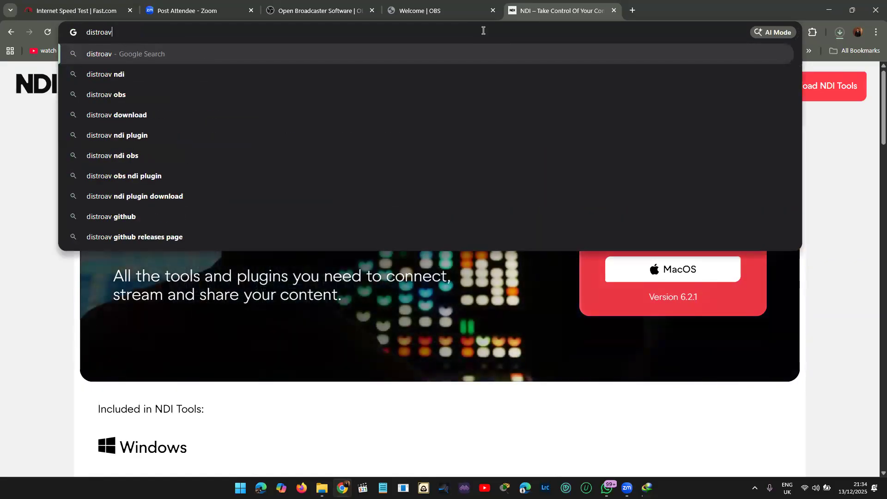
{"action": "type", "text": " ndi"}
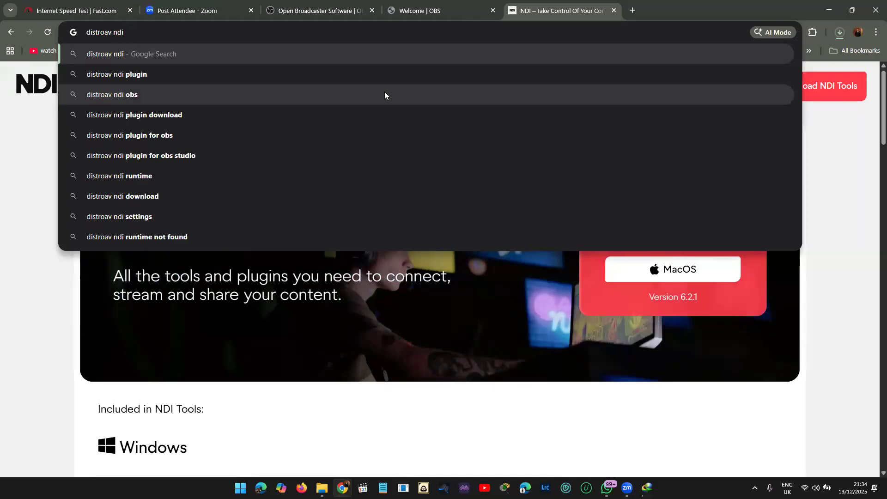
{"action": "left_click", "coordinate": [384, 94]}
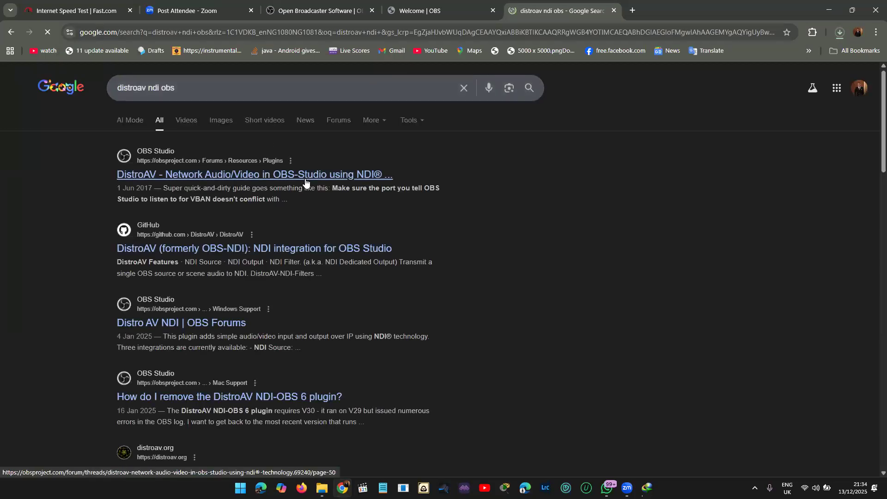
Open the DistroAV thread on the OBS forum and follow its download link to the GitHub 6.1.1 release
{"action": "left_click", "coordinate": [273, 176]}
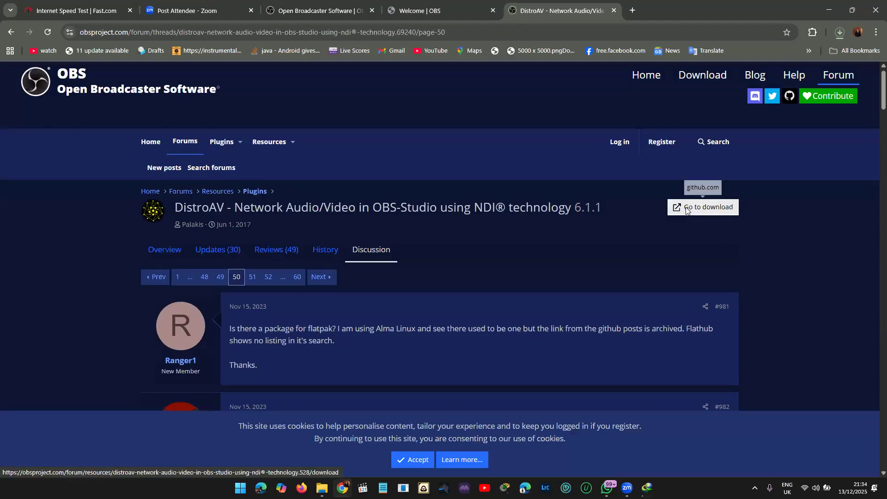
{"action": "left_click", "coordinate": [687, 209]}
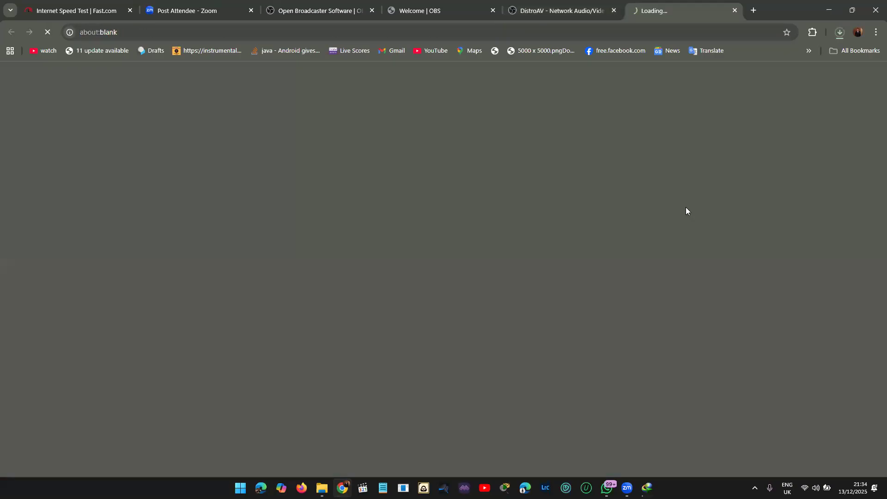
{"action": "left_click", "coordinate": [839, 33]}
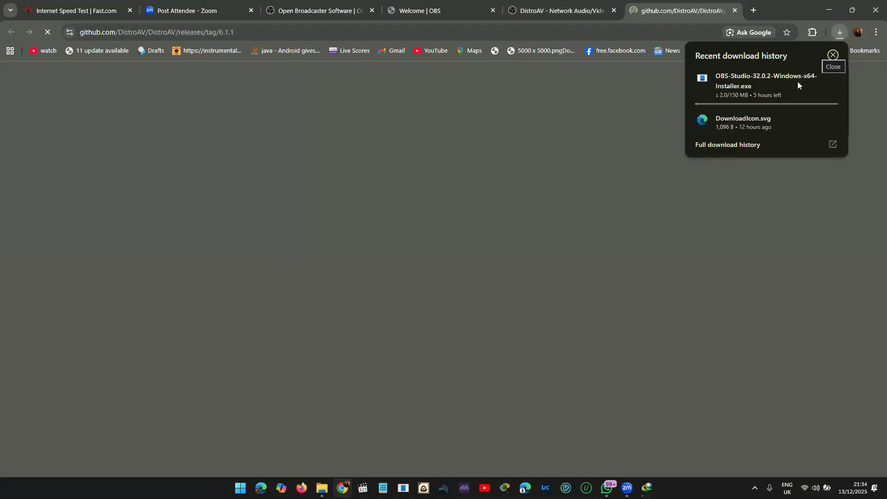
{"action": "left_click", "coordinate": [783, 6]}
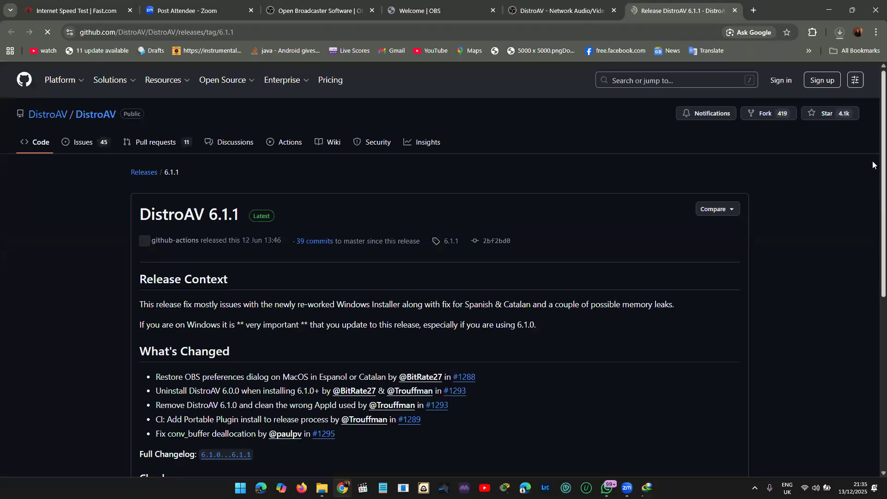
Download distroav-6.1.1-windows-x64-Installer.exe from the release assets and start the transfer in the download manager
{"action": "scroll", "coordinate": [872, 185], "scroll_direction": "down", "scroll_amount": 5}
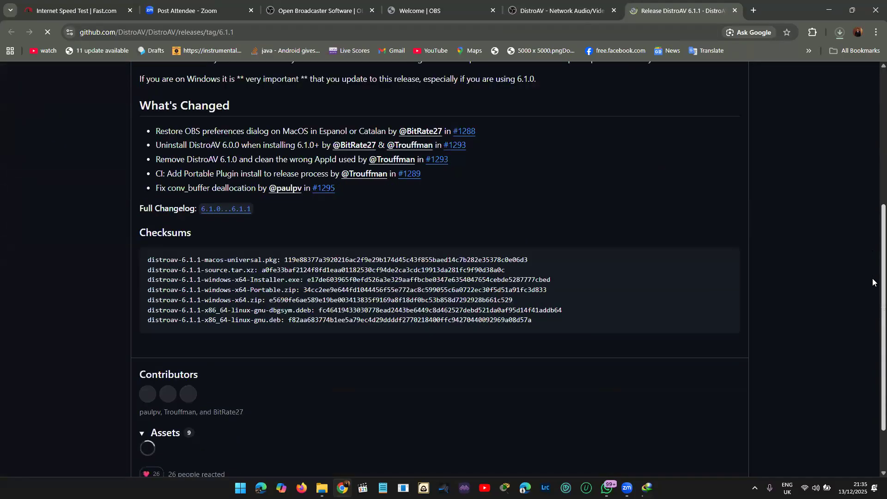
{"action": "scroll", "coordinate": [872, 300], "scroll_direction": "down", "scroll_amount": 2}
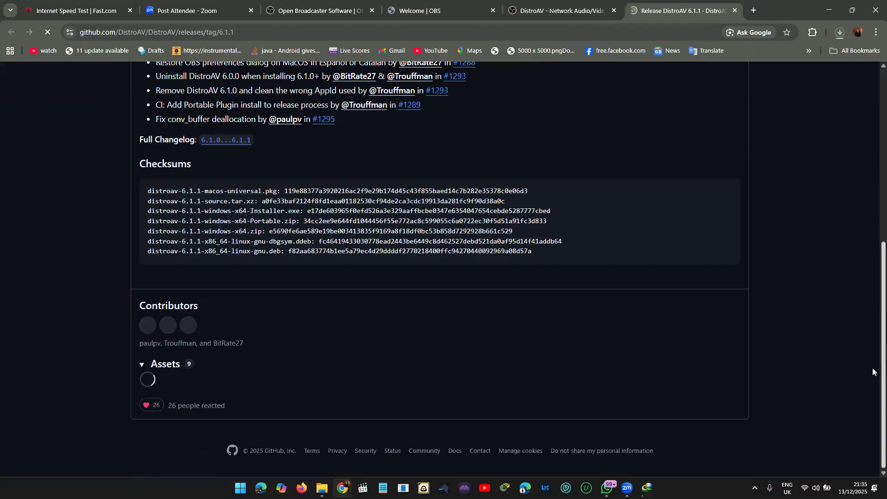
{"action": "scroll", "coordinate": [873, 280], "scroll_direction": "up", "scroll_amount": 1}
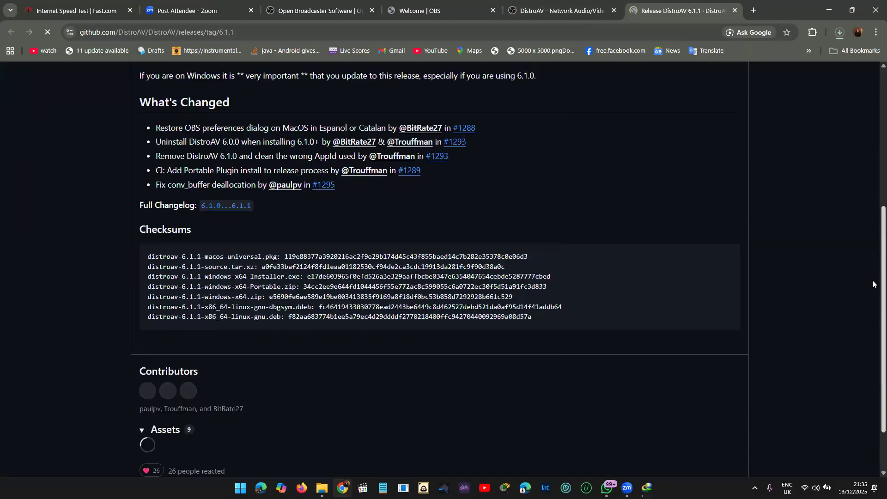
{"action": "scroll", "coordinate": [872, 177], "scroll_direction": "up", "scroll_amount": 4}
{"action": "scroll", "coordinate": [872, 173], "scroll_direction": "down", "scroll_amount": 6}
{"action": "scroll", "coordinate": [873, 336], "scroll_direction": "down", "scroll_amount": 3}
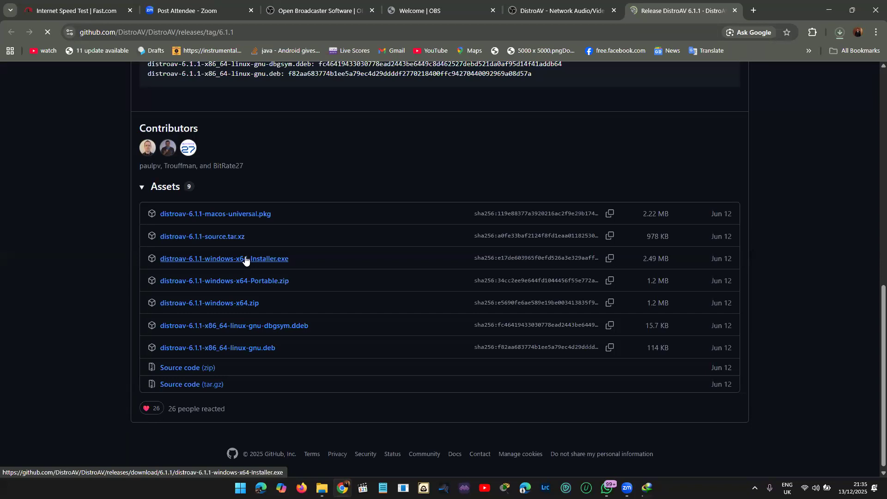
{"action": "left_click", "coordinate": [229, 261]}
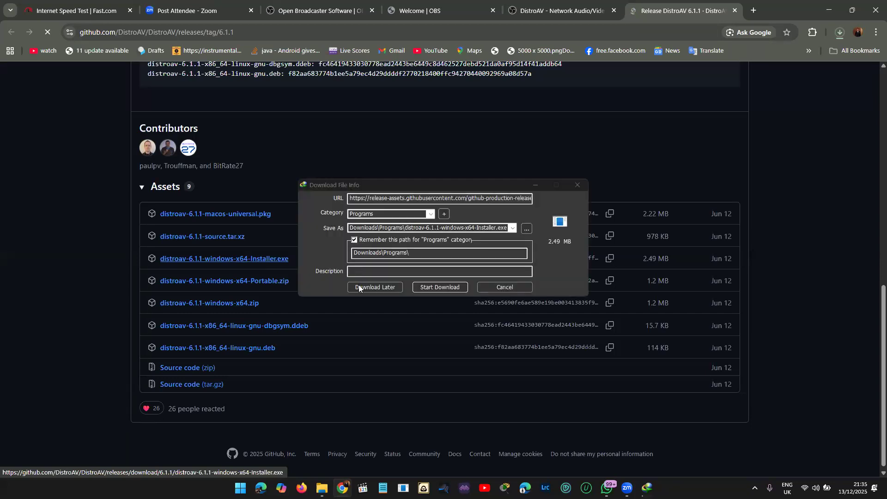
{"action": "left_click", "coordinate": [454, 286]}
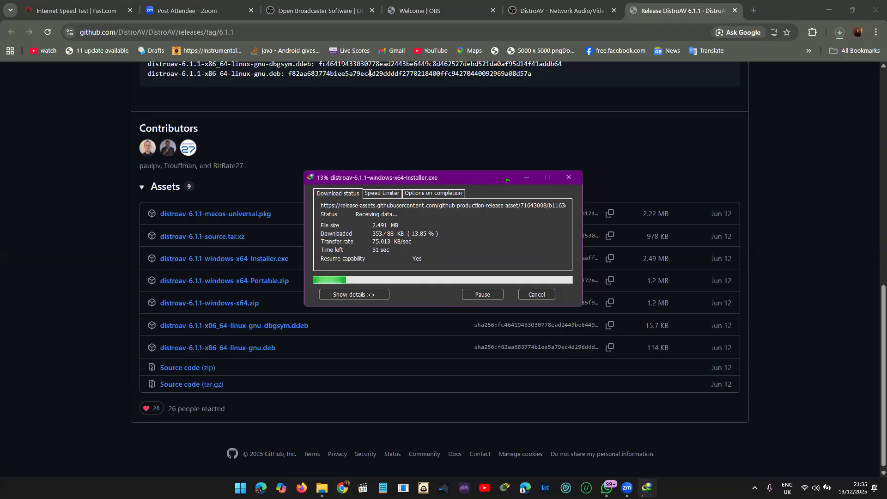
Dismiss the finished DistroAV download notice and search Google for "multi rtmp obs plugin"
{"action": "left_click", "coordinate": [407, 27]}
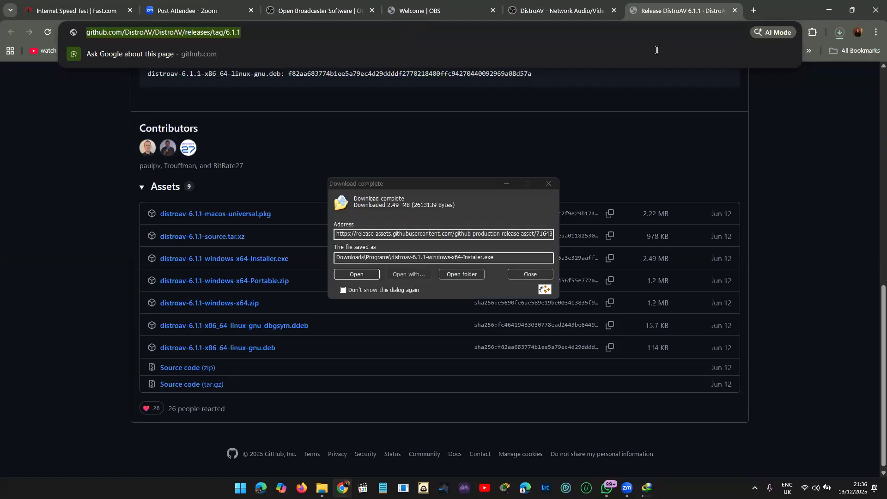
{"action": "left_click", "coordinate": [530, 275]}
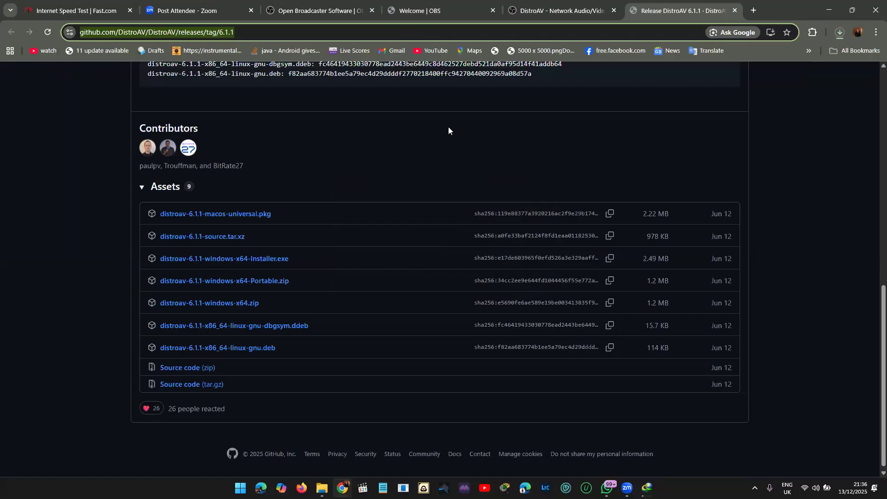
{"action": "type", "text": "muti"}
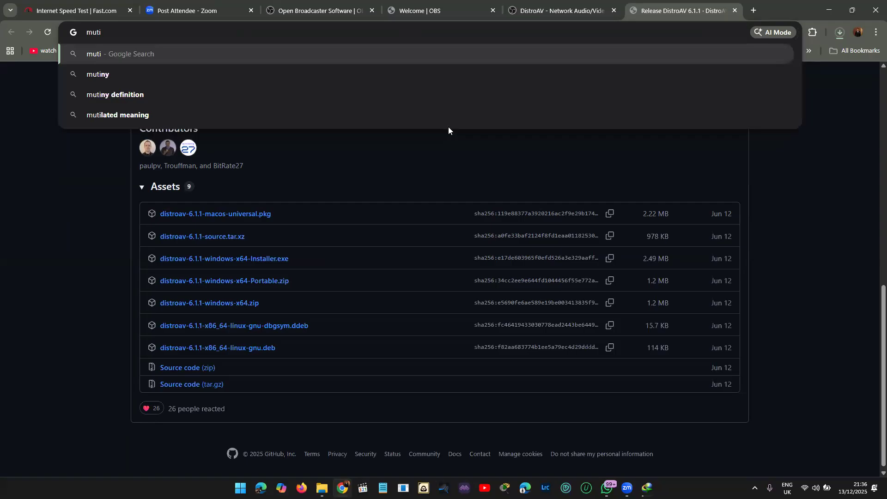
{"action": "key", "text": "BackSpace"}
{"action": "key", "text": "BackSpace"}
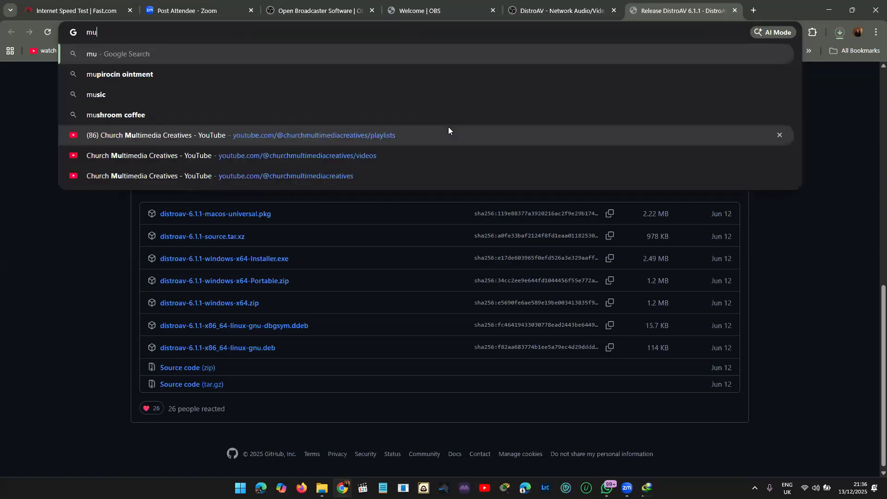
{"action": "type", "text": "lt"}
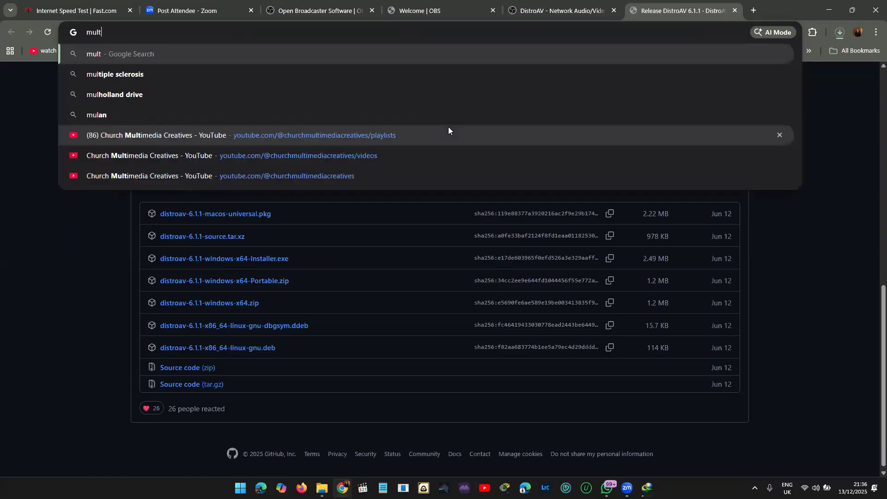
{"action": "type", "text": "i"}
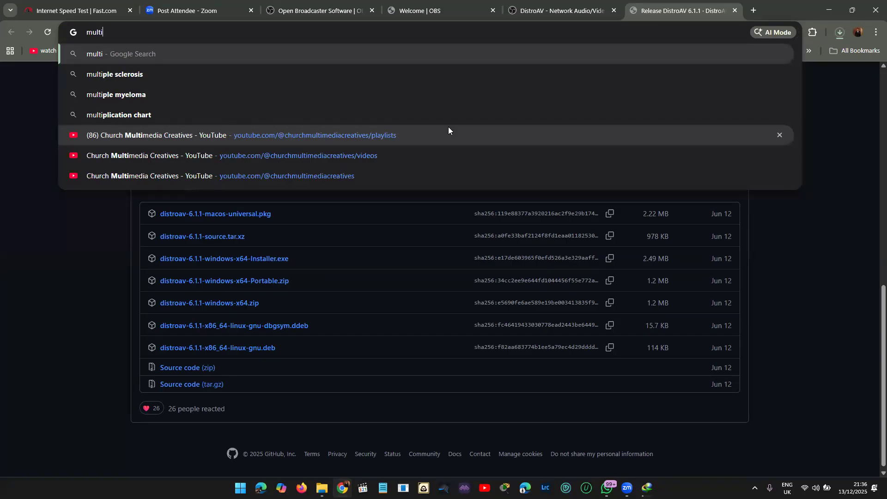
{"action": "type", "text": "rtmp"}
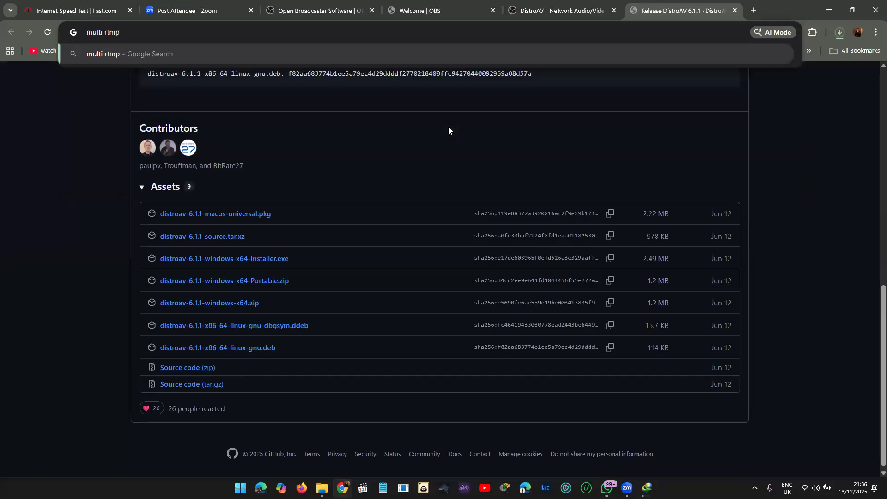
{"action": "type", "text": " obs plugin"}
{"action": "key", "text": "Return"}
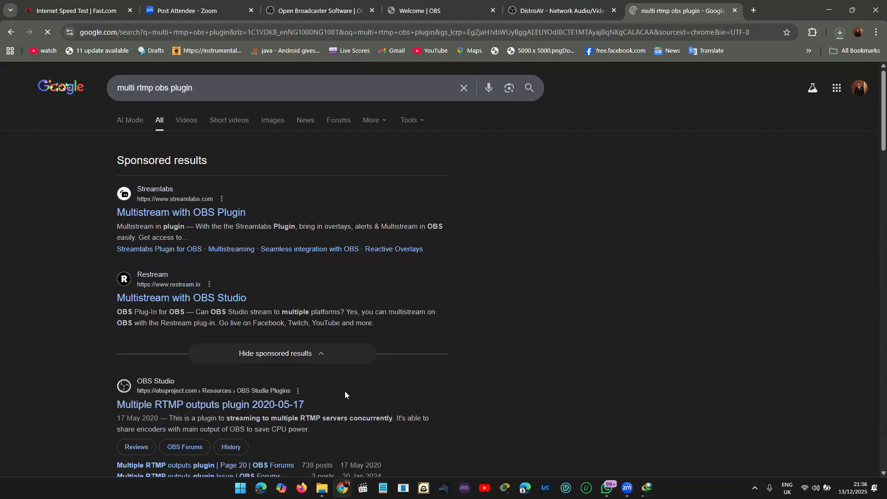
Open the Multiple RTMP outputs plugin page on the OBS forum and follow its download link to the GitHub releases
{"action": "left_click", "coordinate": [268, 408]}
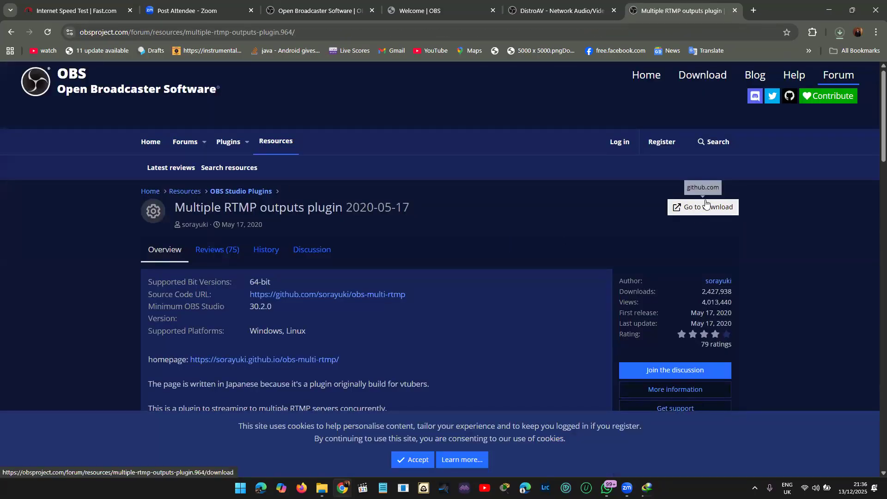
{"action": "left_click", "coordinate": [705, 204]}
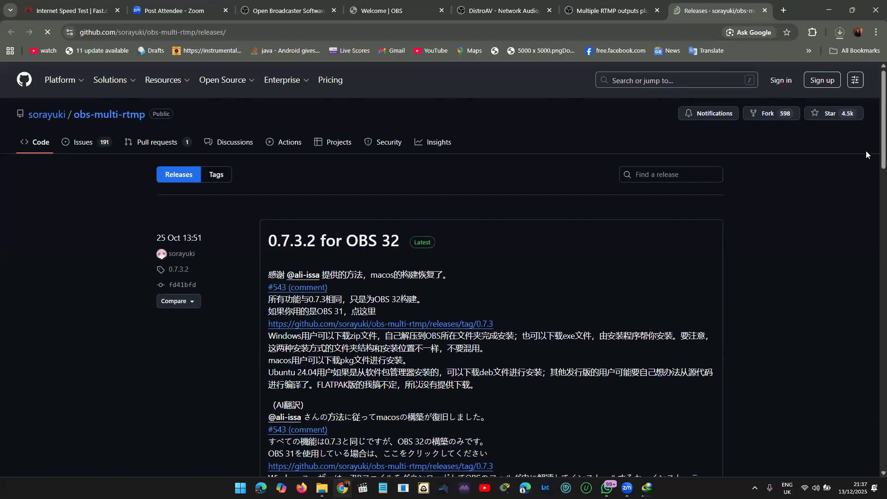
Download obs-multi-rtmp-0.7.3.0-windows-x64-Installer.exe from the 0.7.3.2 for OBS 32 release assets and dismiss the completion notice
{"action": "scroll", "coordinate": [872, 183], "scroll_direction": "down", "scroll_amount": 20}
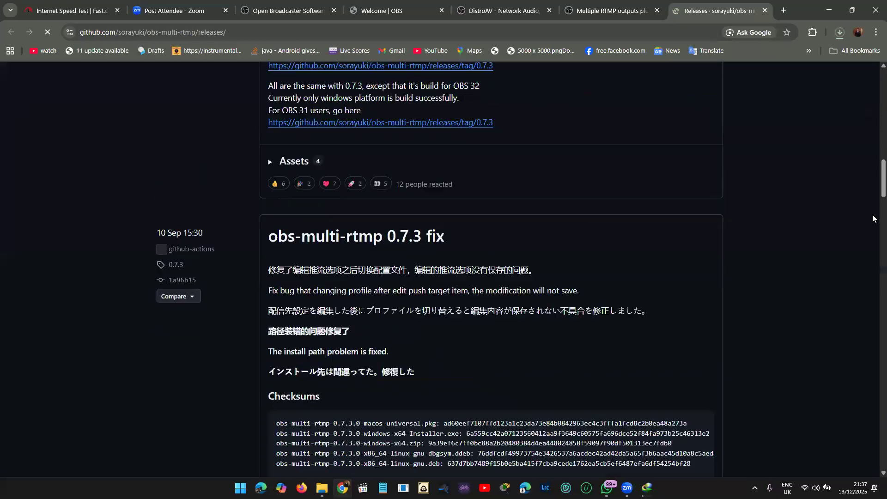
{"action": "scroll", "coordinate": [873, 218], "scroll_direction": "down", "scroll_amount": 10}
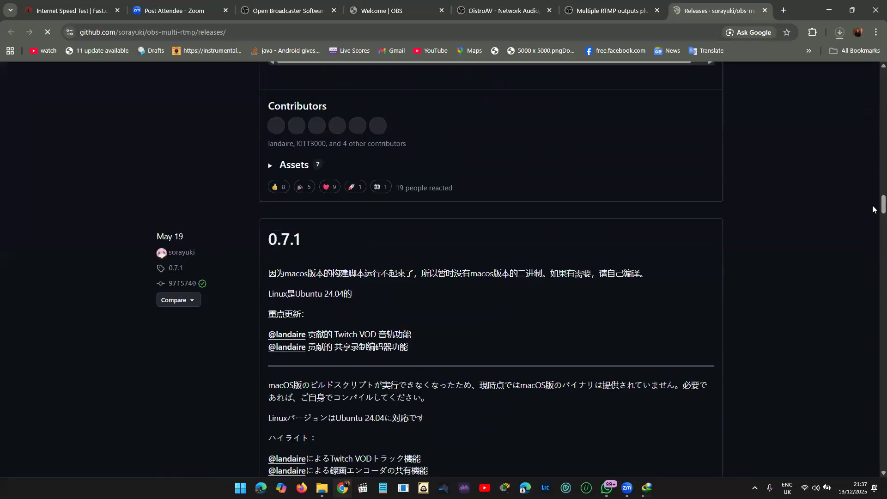
{"action": "scroll", "coordinate": [873, 199], "scroll_direction": "up", "scroll_amount": 15}
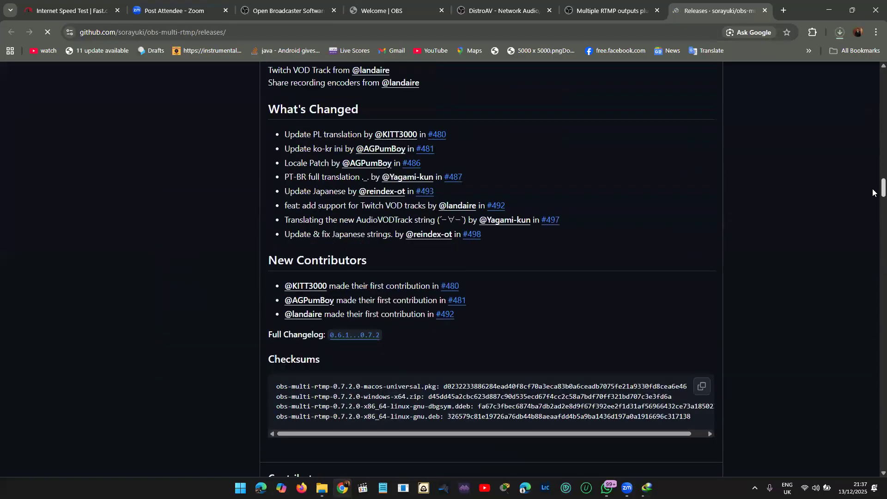
{"action": "scroll", "coordinate": [872, 146], "scroll_direction": "up", "scroll_amount": 15}
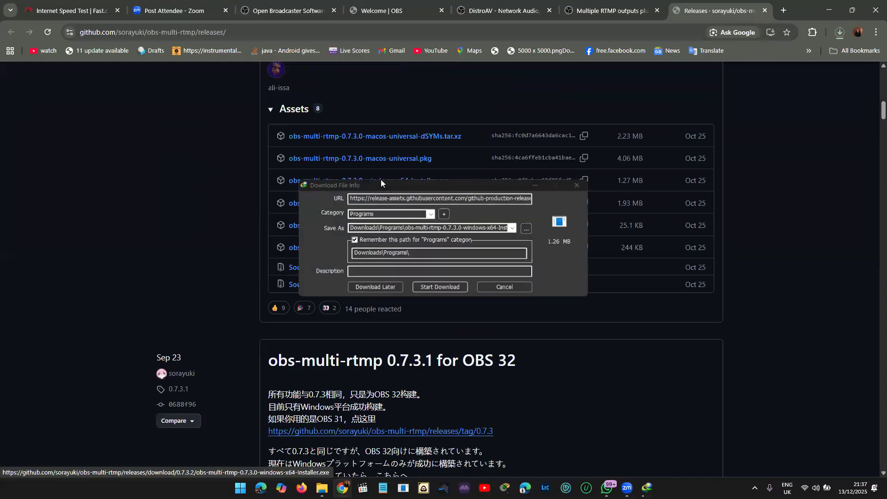
{"action": "left_click", "coordinate": [443, 288]}
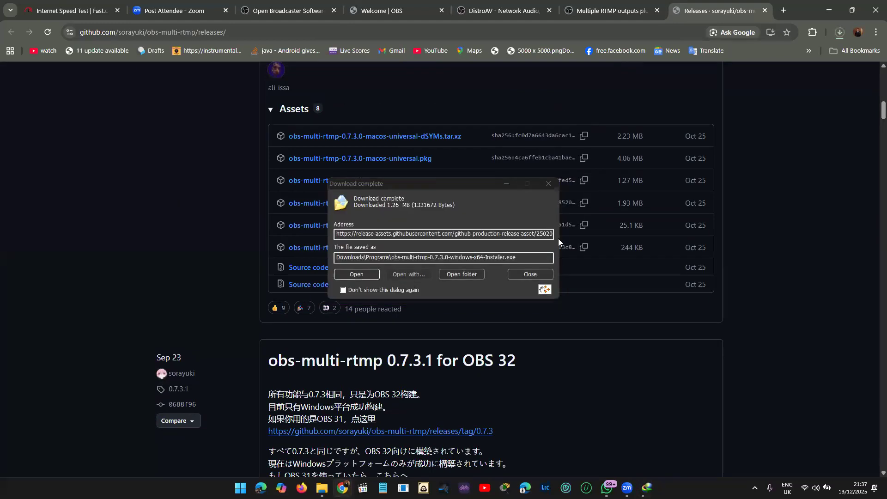
{"action": "left_click", "coordinate": [530, 274]}
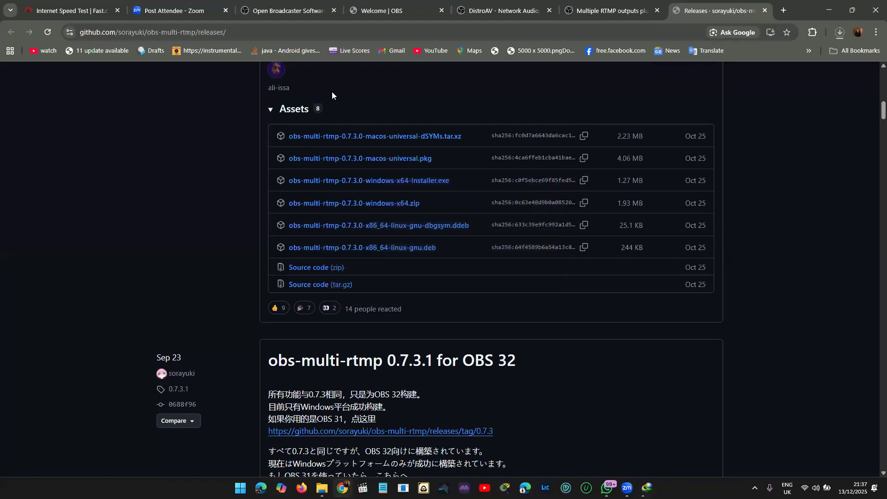
Search Google for "aitum vertical plugin obs" and open the Aitum website from the results
{"action": "left_click", "coordinate": [308, 40]}
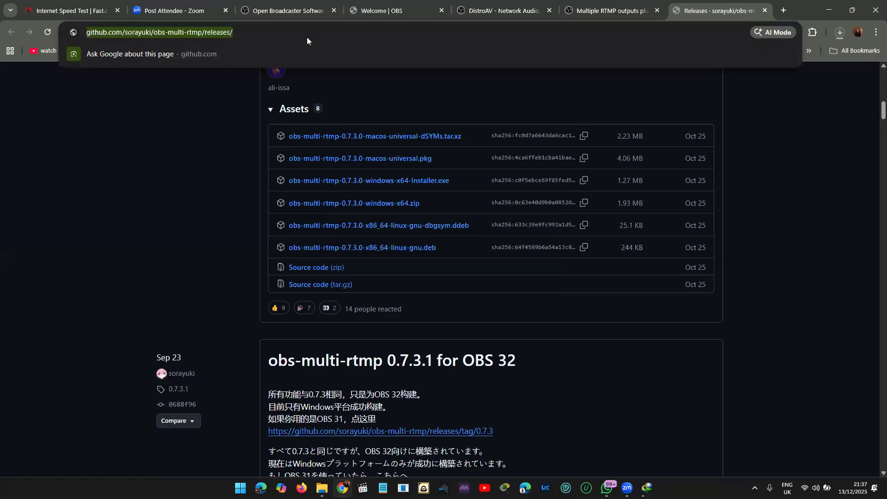
{"action": "type", "text": "ai"}
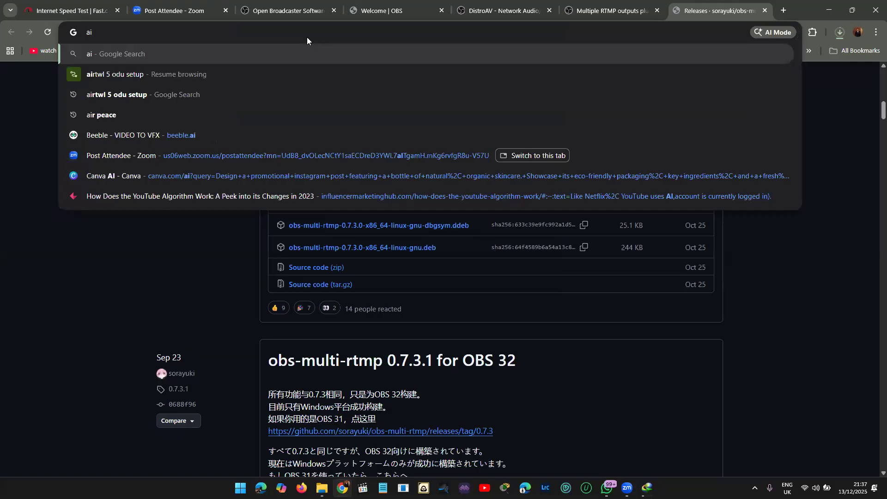
{"action": "type", "text": "tu"}
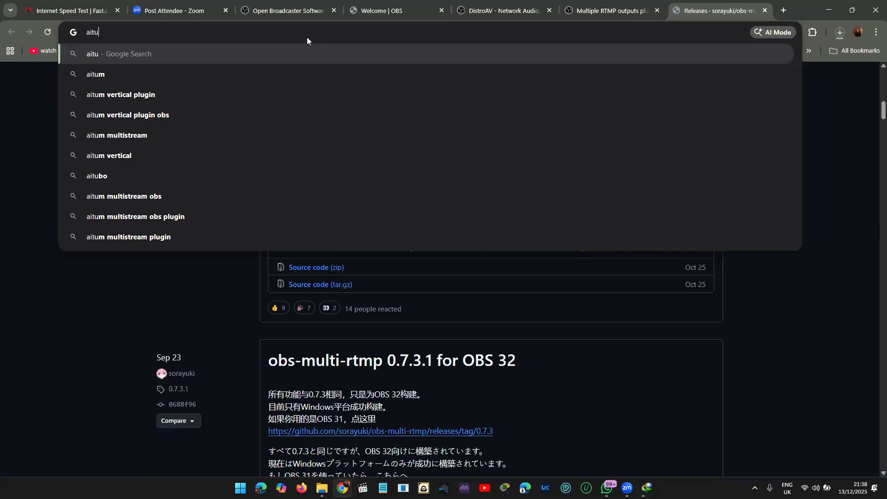
{"action": "key", "text": "Down"}
{"action": "key", "text": "Down"}
{"action": "key", "text": "Down"}
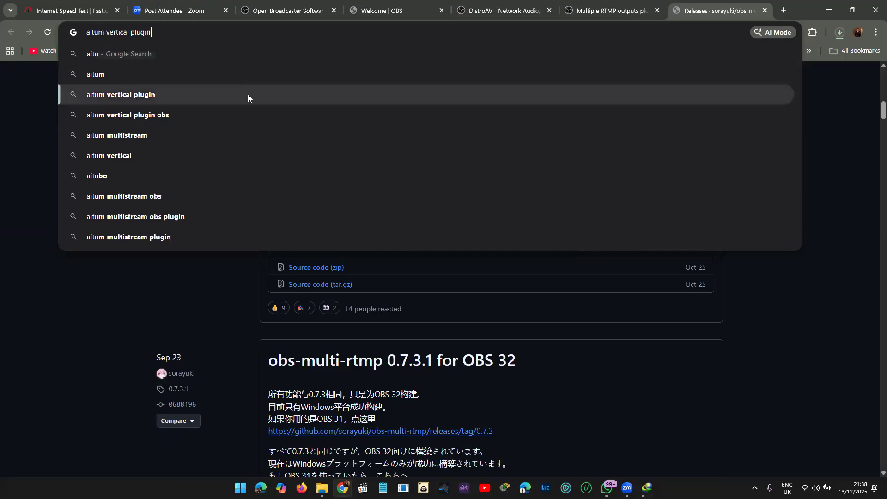
{"action": "key", "text": "Return"}
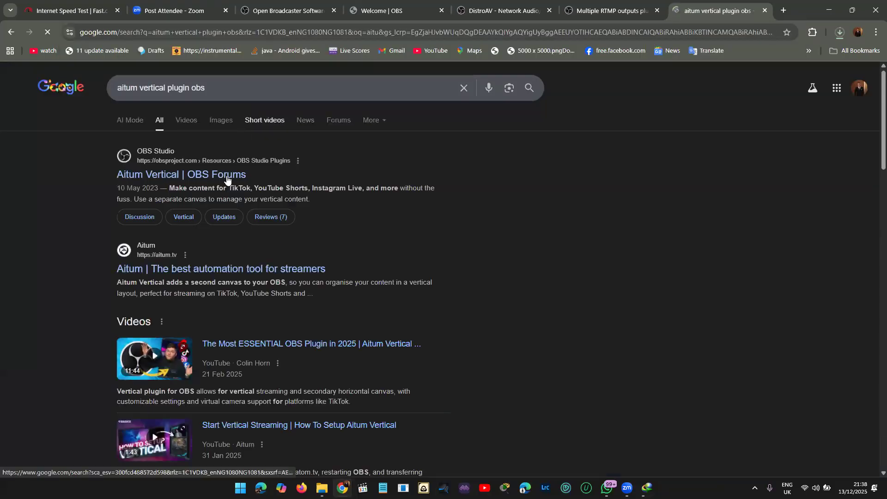
{"action": "left_click", "coordinate": [208, 270]}
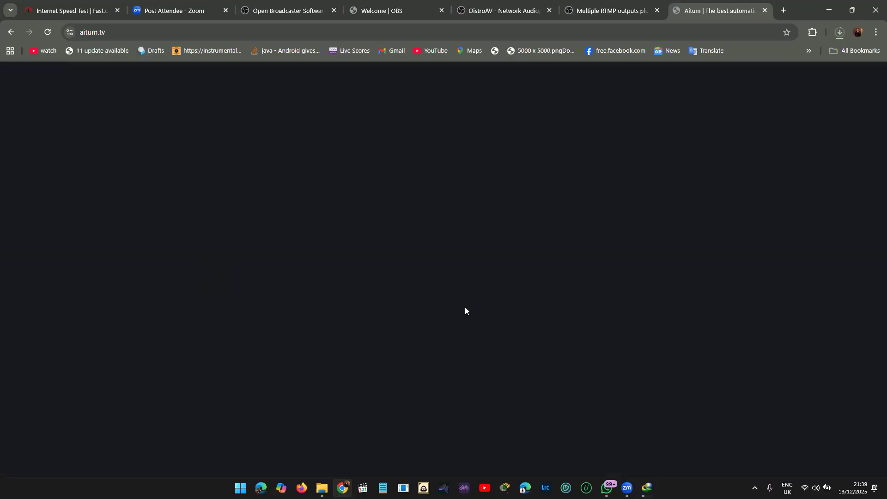
Close the browser tabs for the OBS download, OBS welcome, DistroAV and Multiple RTMP outputs plugin pages
{"action": "left_click", "coordinate": [841, 32]}
{"action": "left_click", "coordinate": [841, 32]}
{"action": "left_click", "coordinate": [286, 17]}
{"action": "middle_click", "coordinate": [323, 13]}
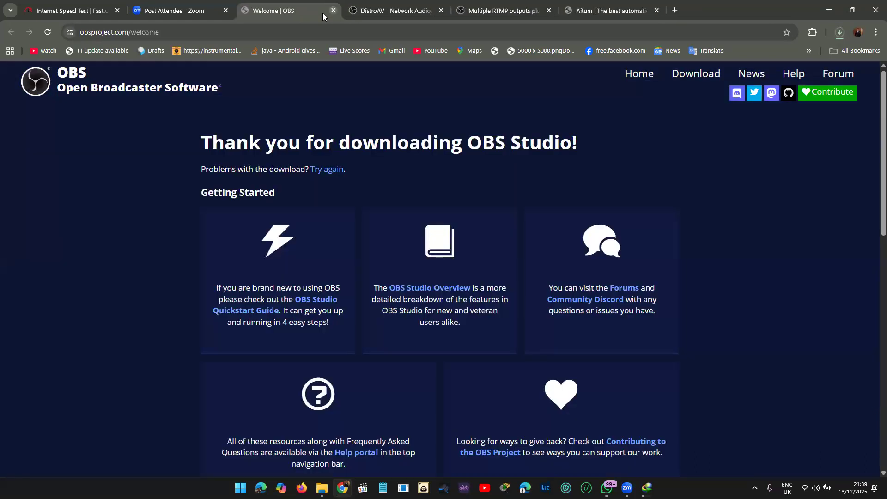
{"action": "middle_click", "coordinate": [323, 13]}
{"action": "middle_click", "coordinate": [322, 13]}
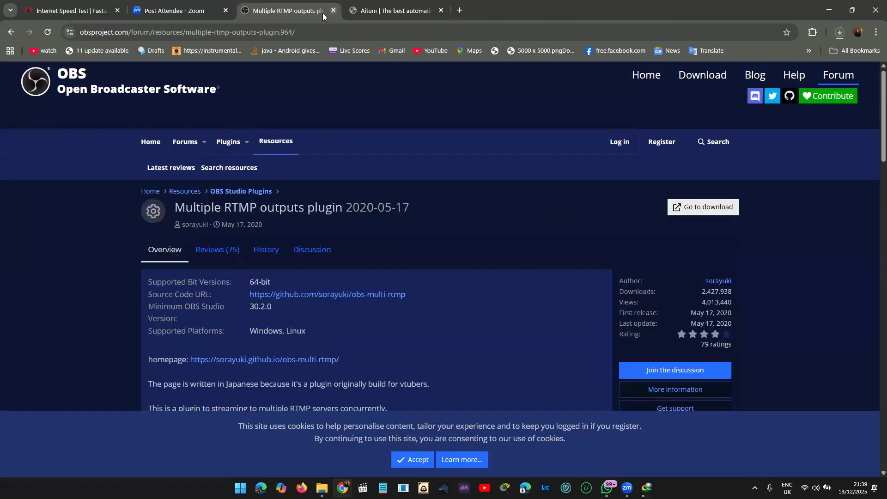
{"action": "middle_click", "coordinate": [323, 13]}
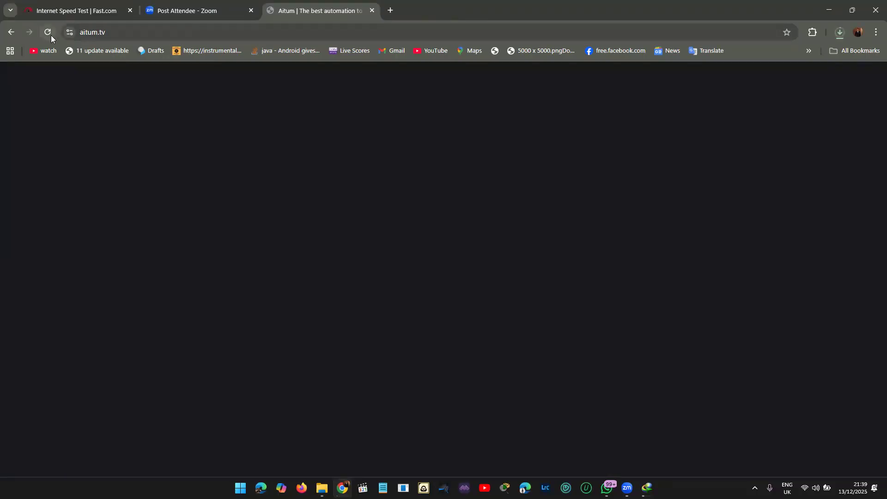
Check the browser's recent downloads, find OBS-Studio-31.0.1-Windows-Installer.exe by searching the computer for "obs", launch it, and reload the Aitum page
{"action": "left_click", "coordinate": [840, 33]}
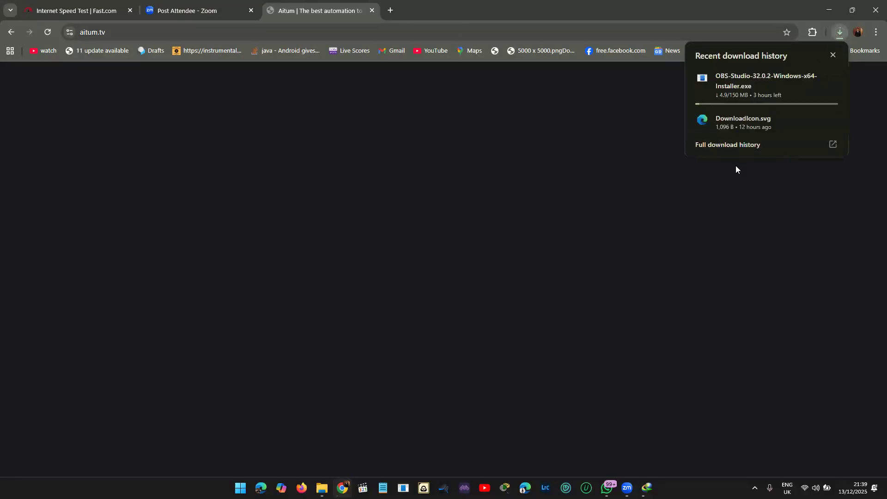
{"action": "key", "text": "super"}
{"action": "type", "text": "obs"}
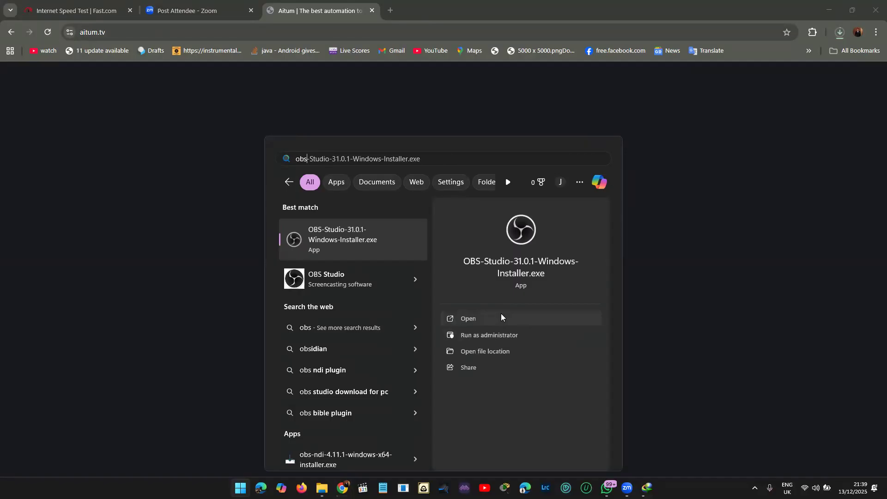
{"action": "left_click", "coordinate": [501, 317]}
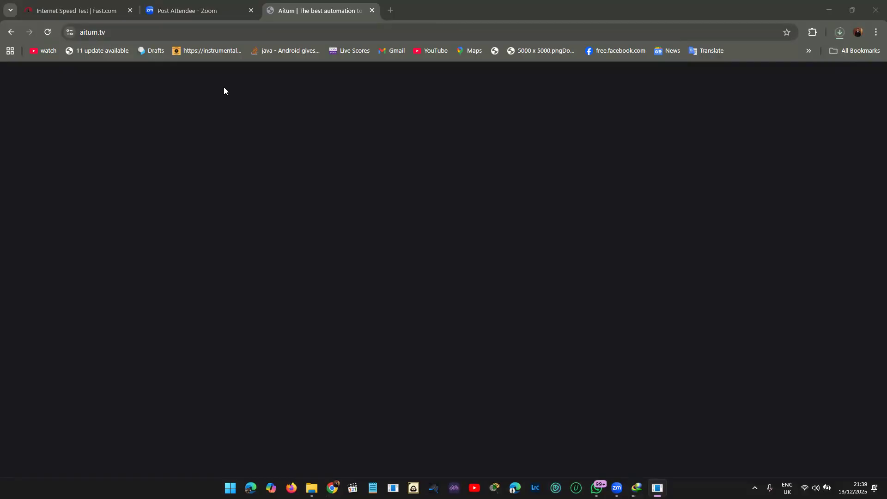
{"action": "left_click", "coordinate": [54, 34]}
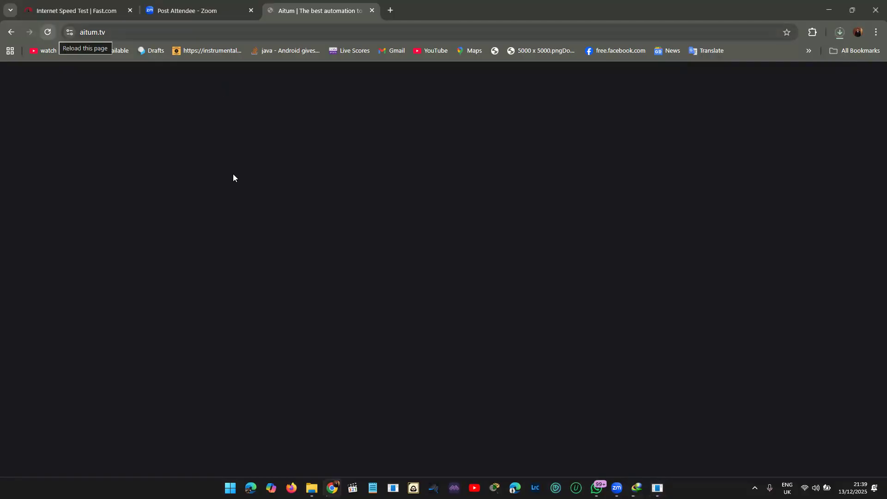
{"action": "left_click", "coordinate": [653, 484]}
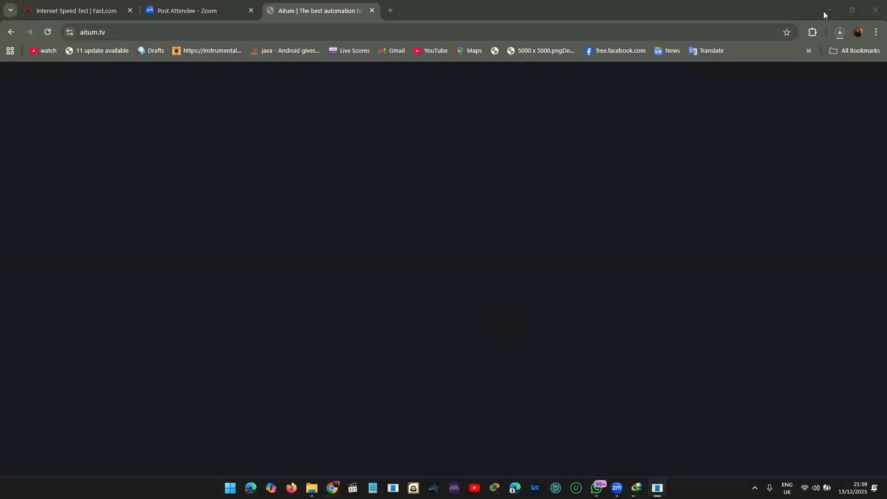
Restore the browser to a smaller window and move the OBS Studio 32.0.2 download progress window clear of it
{"action": "left_click", "coordinate": [846, 12]}
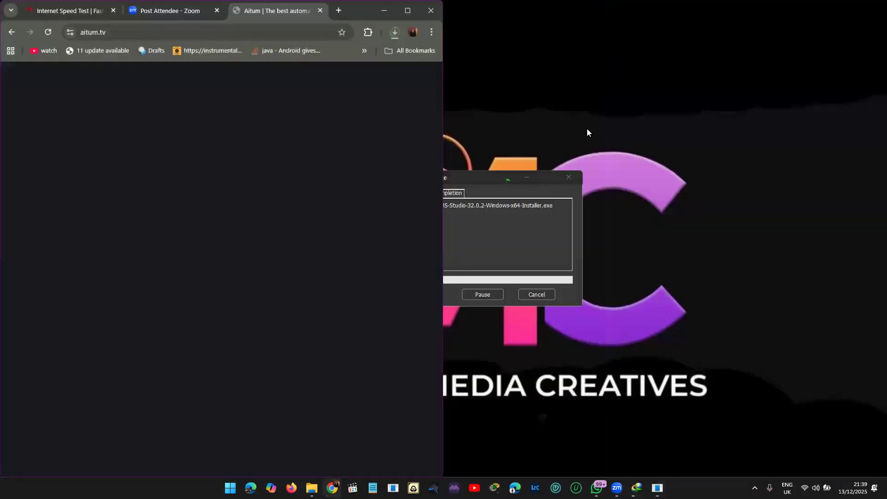
{"action": "left_click_drag", "start_coordinate": [475, 181], "coordinate": [745, 131]}
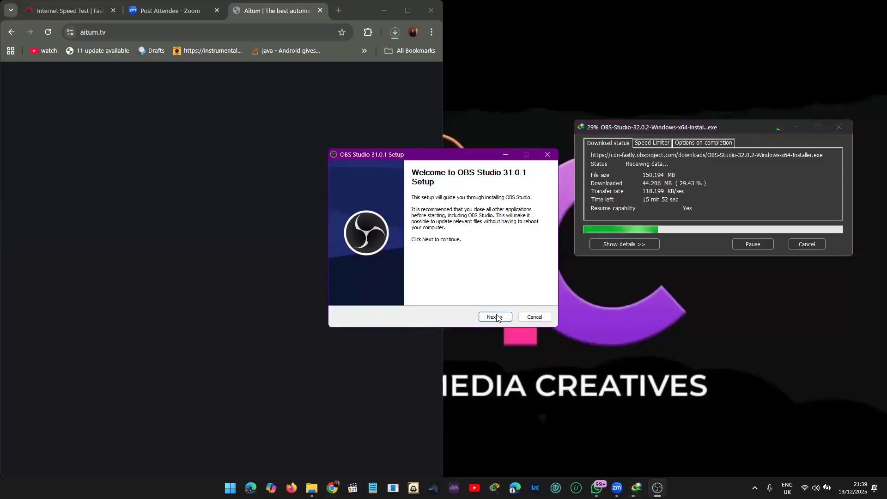
Try to install OBS Studio 31.0.1, accepting the license and the default install location
{"action": "left_click", "coordinate": [495, 317]}
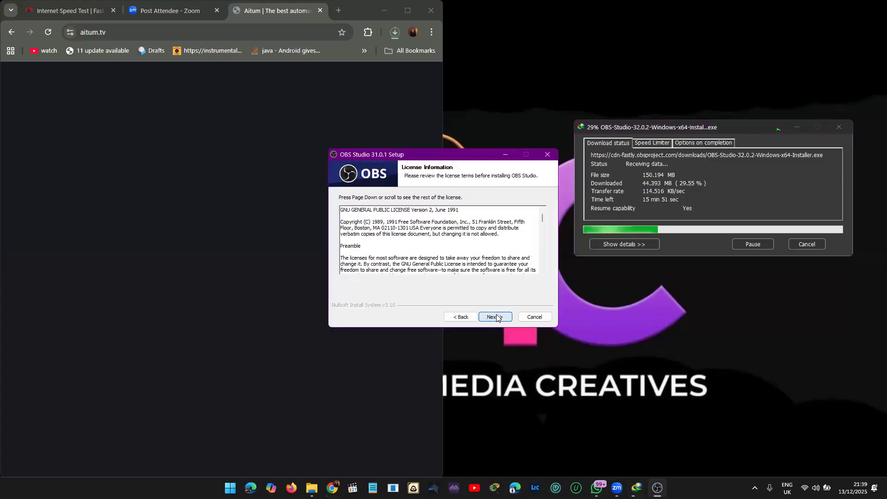
{"action": "left_click", "coordinate": [496, 317]}
{"action": "left_click", "coordinate": [495, 317]}
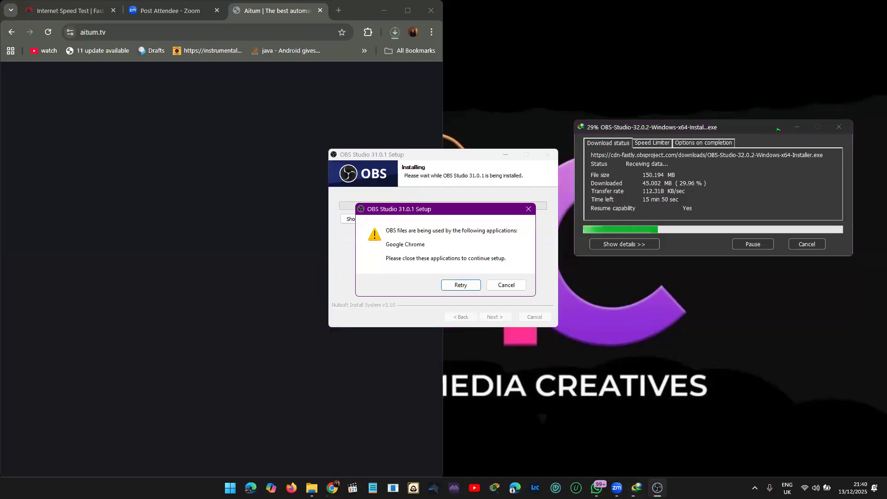
Cancel the browser's OBS-Studio-32.0.2-Windows-x64-Installer.exe download and dismiss the recent download history
{"action": "left_click", "coordinate": [335, 488]}
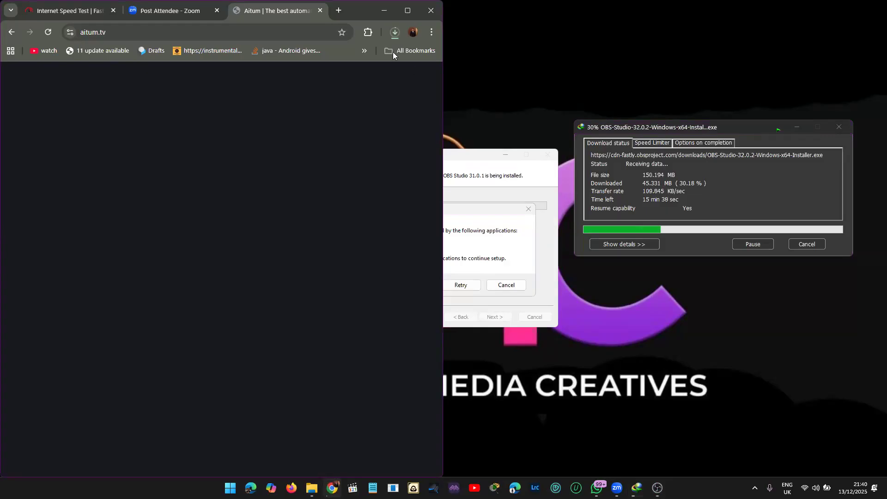
{"action": "left_click", "coordinate": [393, 33]}
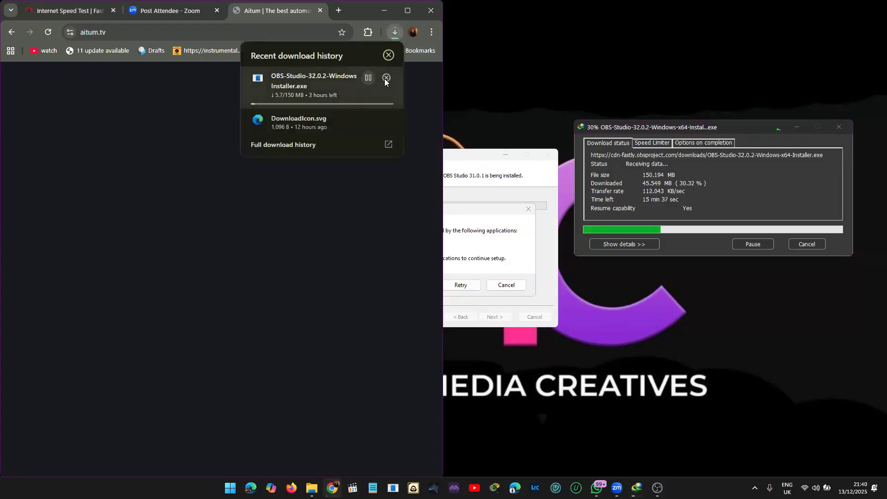
{"action": "left_click", "coordinate": [386, 77]}
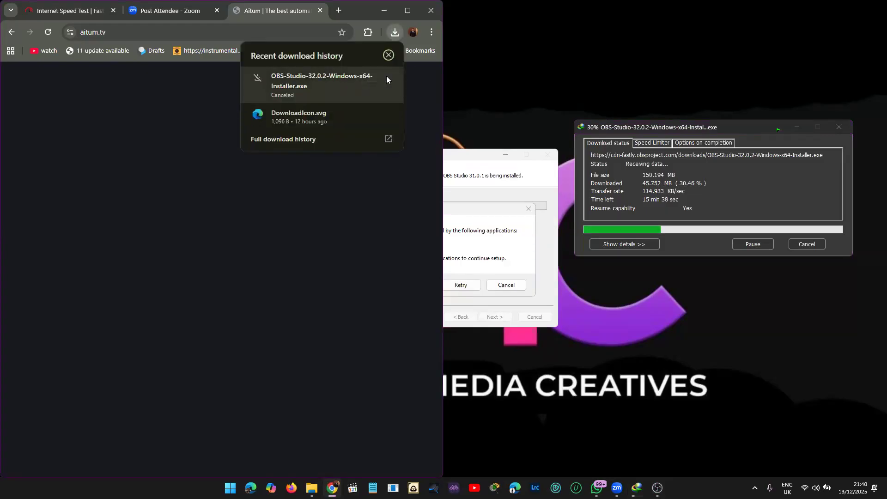
{"action": "left_click", "coordinate": [265, 222]}
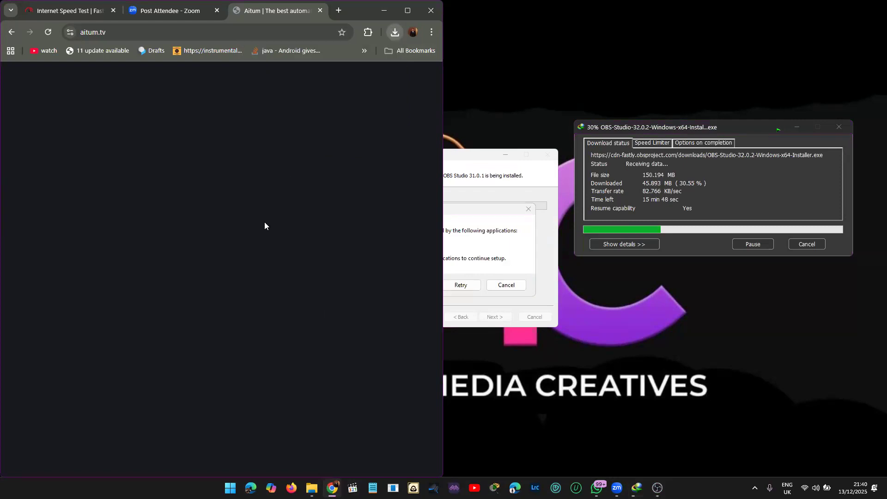
Retry the blocked OBS Studio 31.0.1 installation several times, and cancel the setup
{"action": "left_click", "coordinate": [467, 236]}
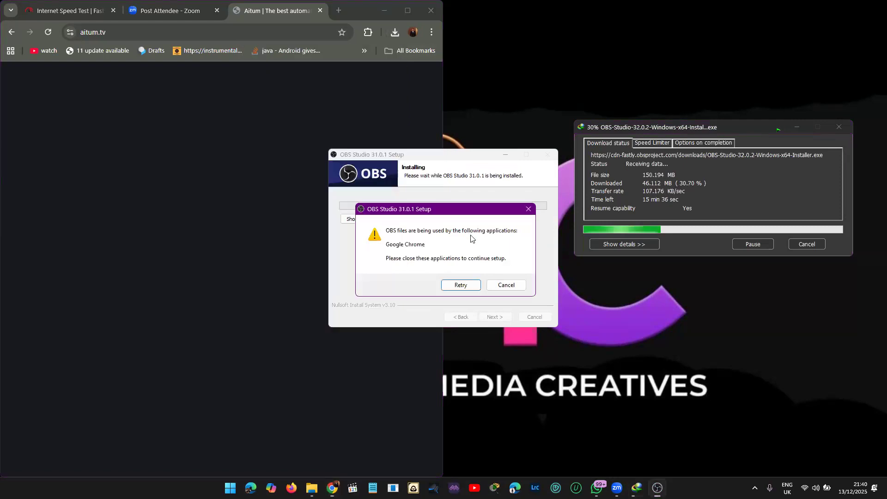
{"action": "left_click", "coordinate": [460, 285]}
{"action": "left_click", "coordinate": [460, 285]}
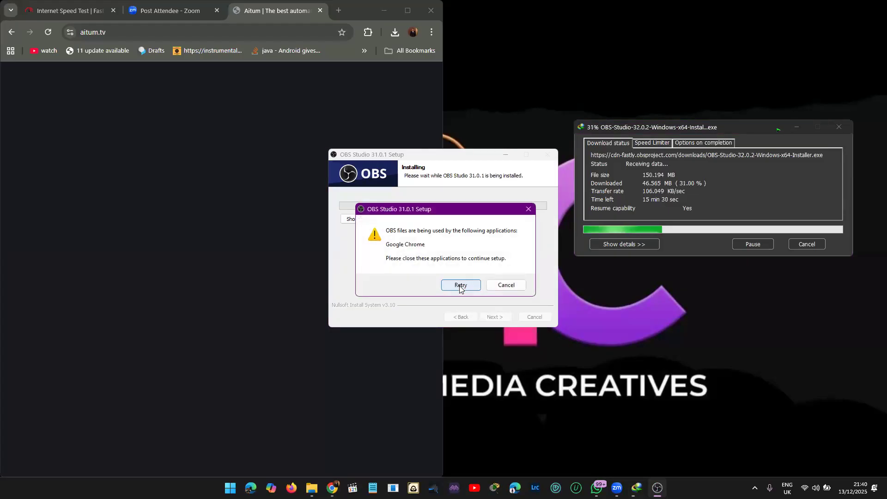
{"action": "left_click", "coordinate": [460, 285]}
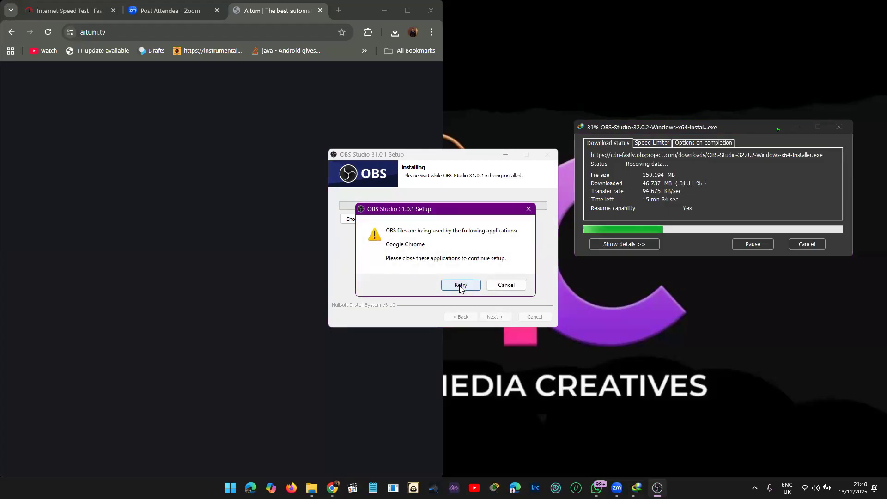
{"action": "left_click", "coordinate": [460, 285]}
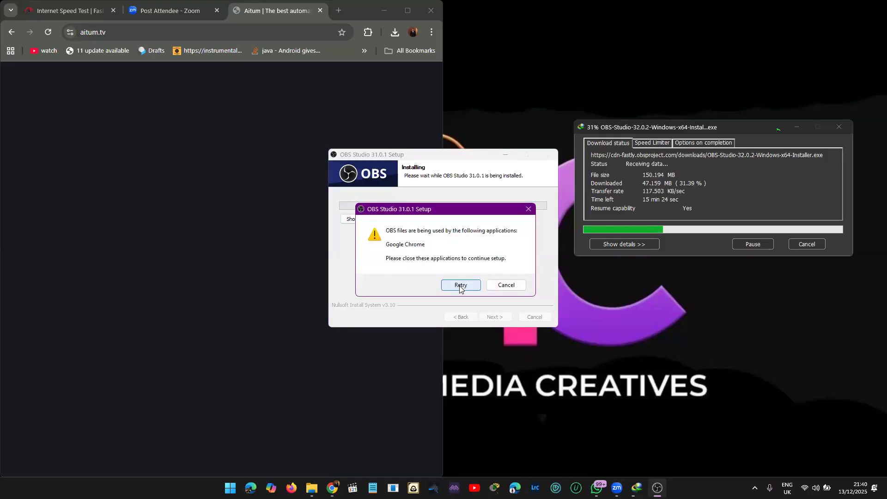
{"action": "left_click", "coordinate": [460, 285]}
{"action": "left_click", "coordinate": [501, 286]}
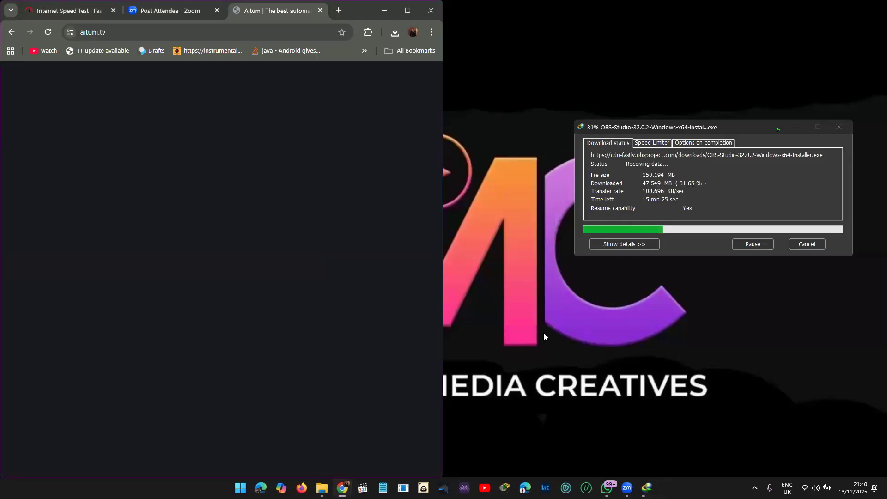
Search the computer for "obs", open the file location of OBS-Studio-32.0.2-Windows-x64-Installer.exe, and launch it with permission to make changes
{"action": "key", "text": "super"}
{"action": "type", "text": "obs"}
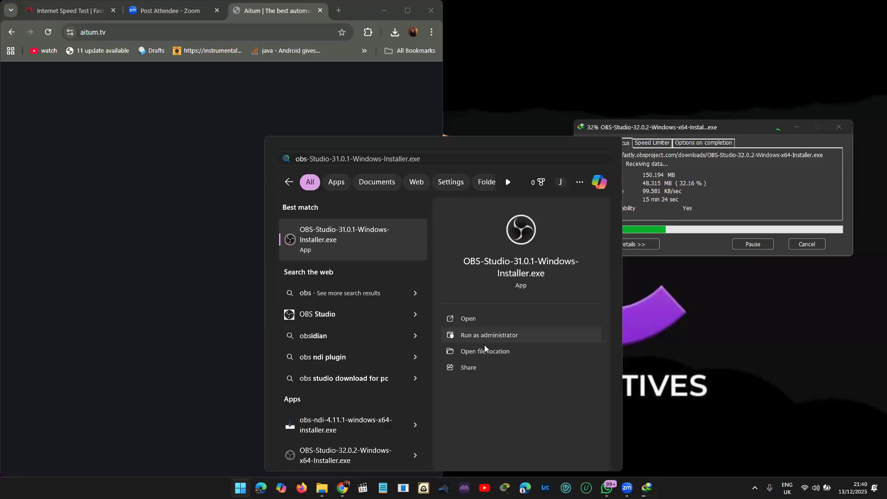
{"action": "left_click", "coordinate": [418, 462]}
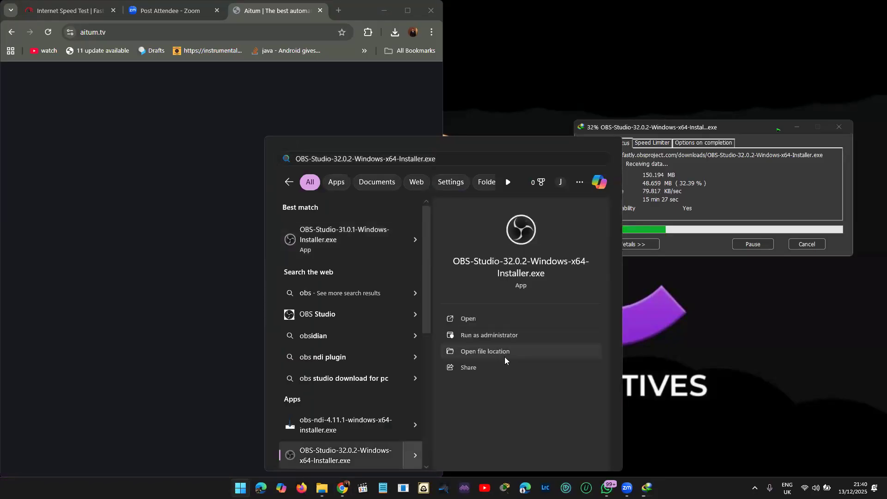
{"action": "left_click", "coordinate": [506, 352]}
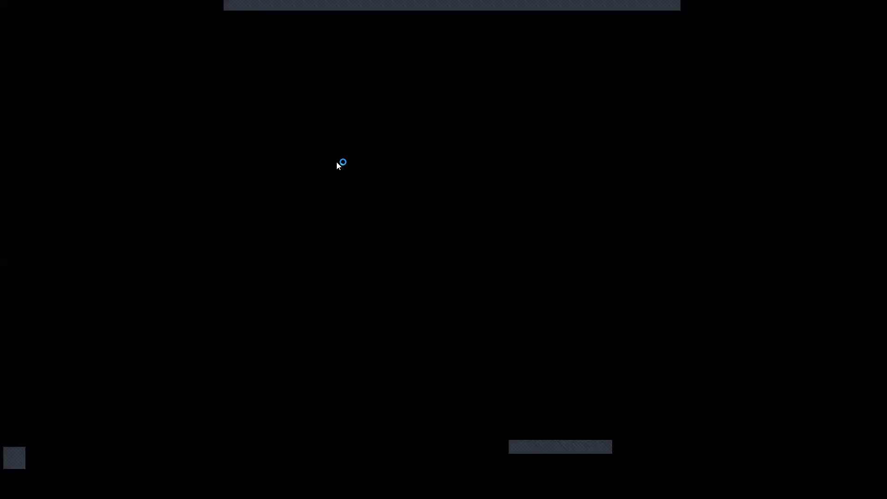
{"action": "left_click", "coordinate": [390, 321]}
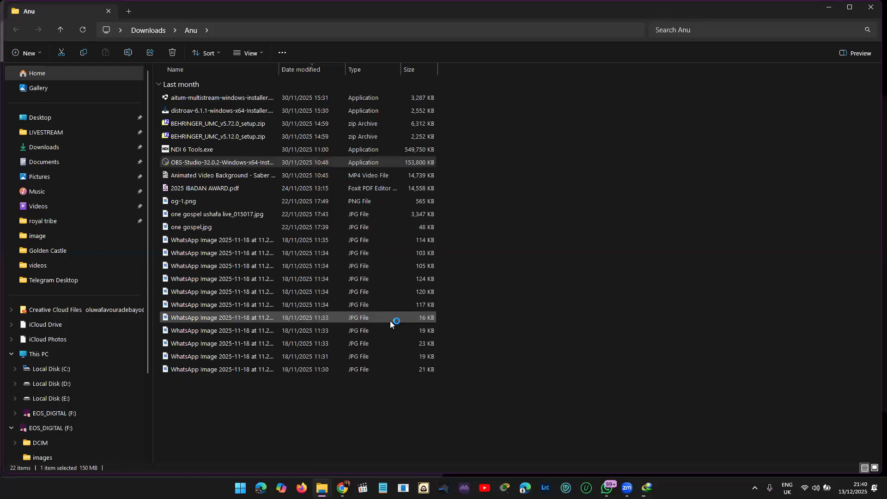
Start installing OBS Studio 32.0.2 with the license accepted and the default install location, and retry the file-in-use check
{"action": "left_click", "coordinate": [495, 317]}
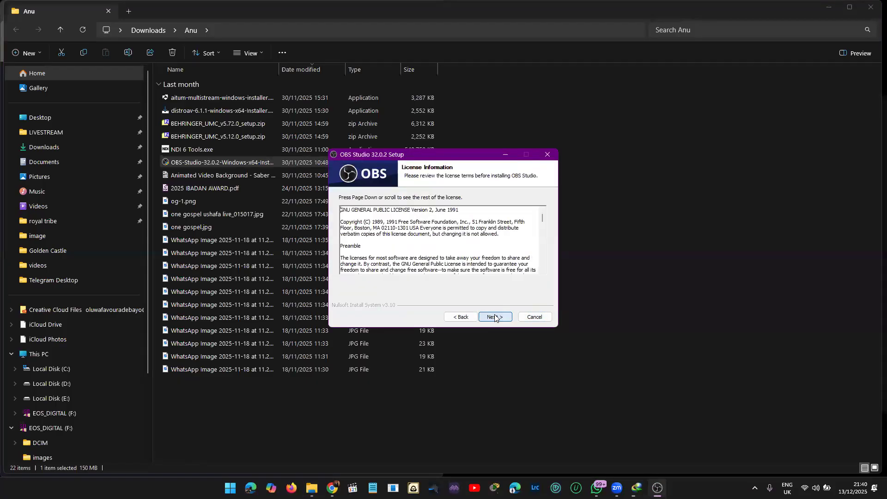
{"action": "left_click", "coordinate": [495, 317]}
{"action": "left_click", "coordinate": [495, 317]}
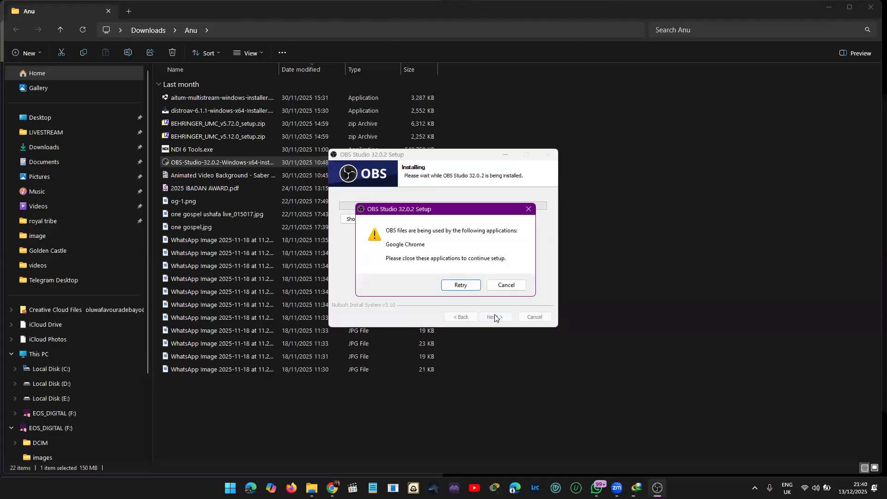
{"action": "left_click", "coordinate": [461, 285]}
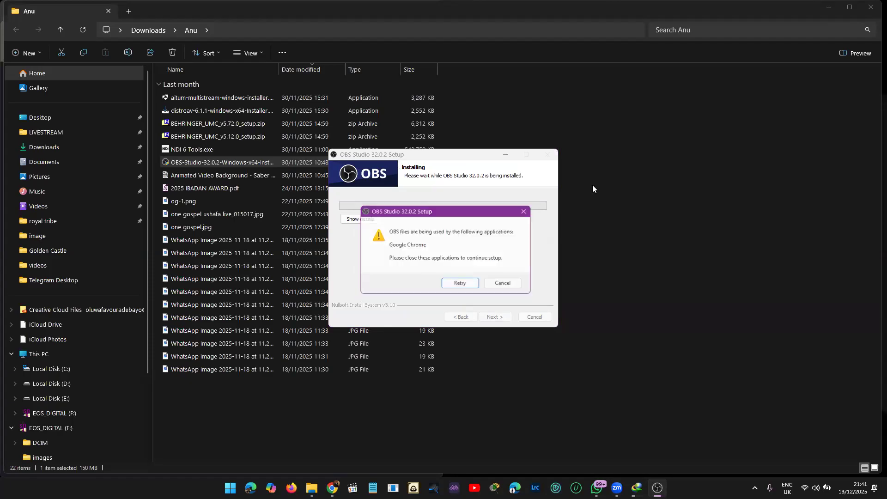
Minimize the file window, close the Chrome window that blocks the OBS Studio 32.0.2 setup, and retry the installation
{"action": "left_click", "coordinate": [832, 8]}
{"action": "left_click", "coordinate": [254, 191]}
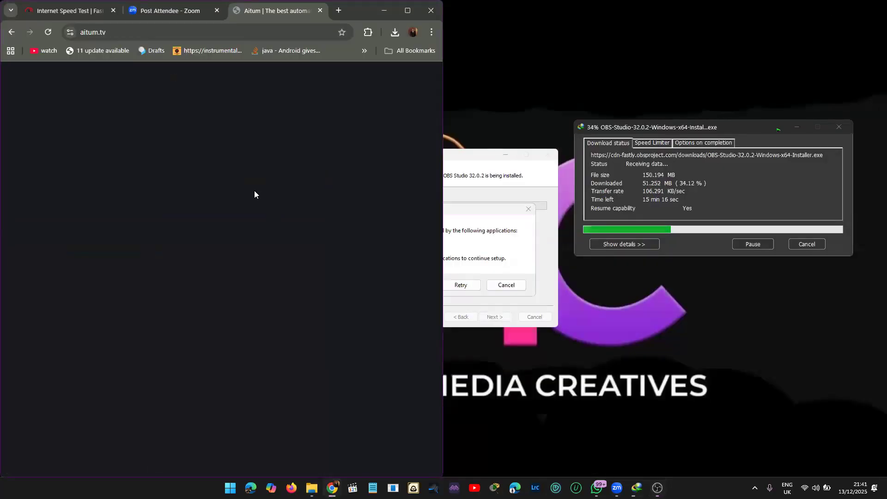
{"action": "left_click", "coordinate": [430, 12]}
{"action": "left_click", "coordinate": [454, 285]}
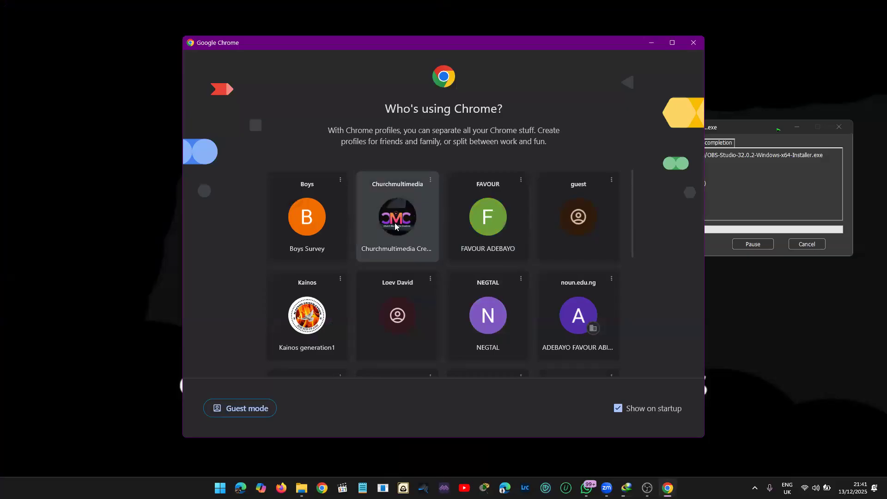
In the Churchmultimedia Chrome profile, search Google for "aitum vertical plugin" and open the Aitum Vertical OBS Forums result in a new tab
{"action": "left_click", "coordinate": [396, 226]}
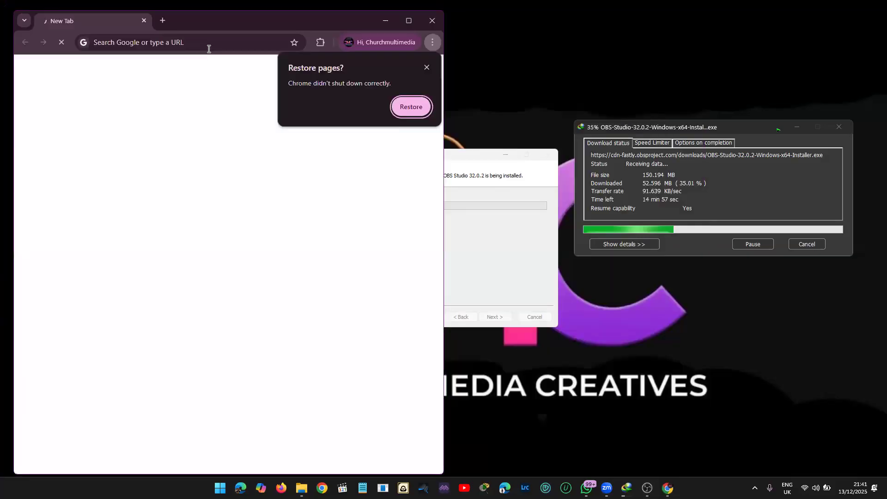
{"action": "left_click", "coordinate": [209, 49]}
{"action": "type", "text": "aitum"}
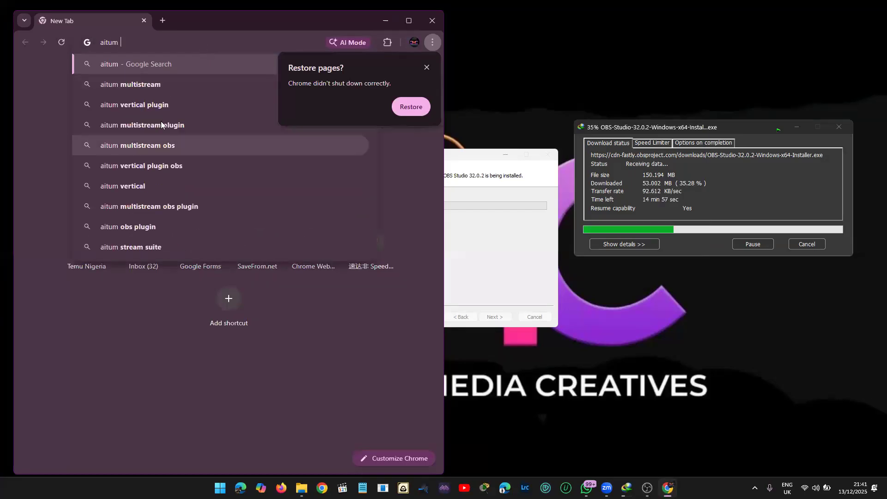
{"action": "left_click", "coordinate": [156, 109]}
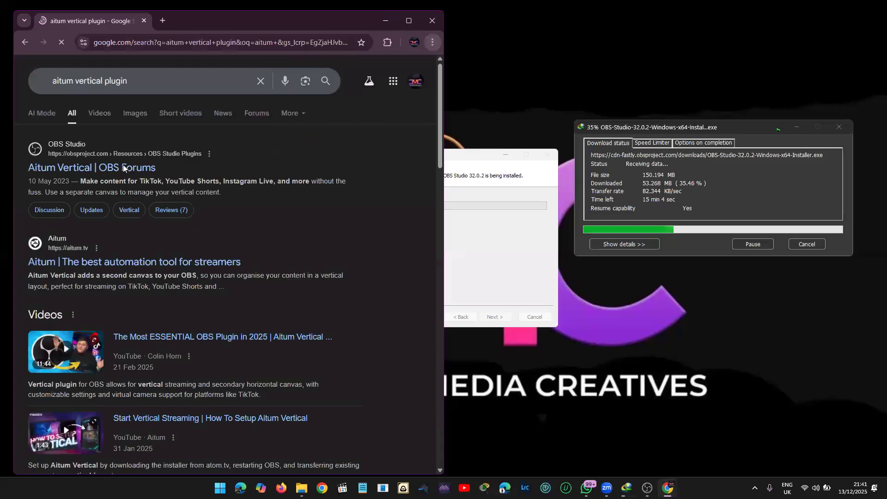
{"action": "right_click", "coordinate": [137, 168]}
{"action": "left_click", "coordinate": [160, 177]}
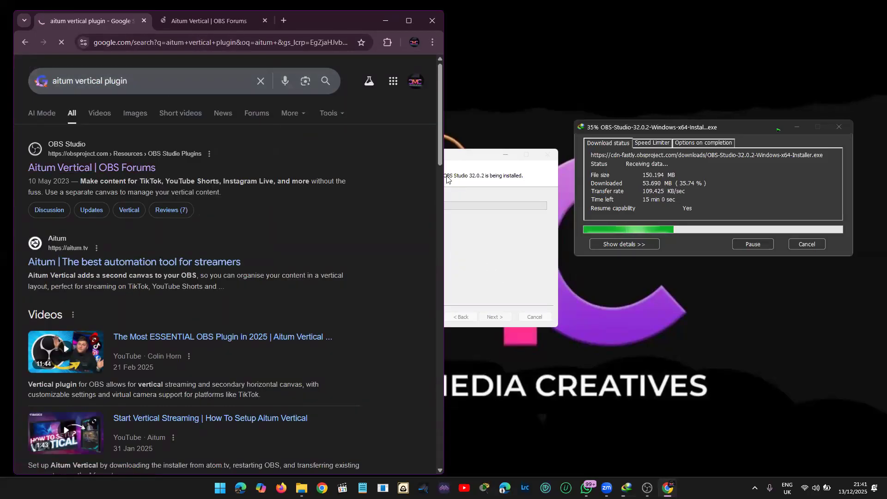
Move the OBS Studio 32.0.2 setup window clear of the Aitum Vertical forum page and cancel the download manager's OBS Studio 32.0.2 download
{"action": "left_click", "coordinate": [449, 156]}
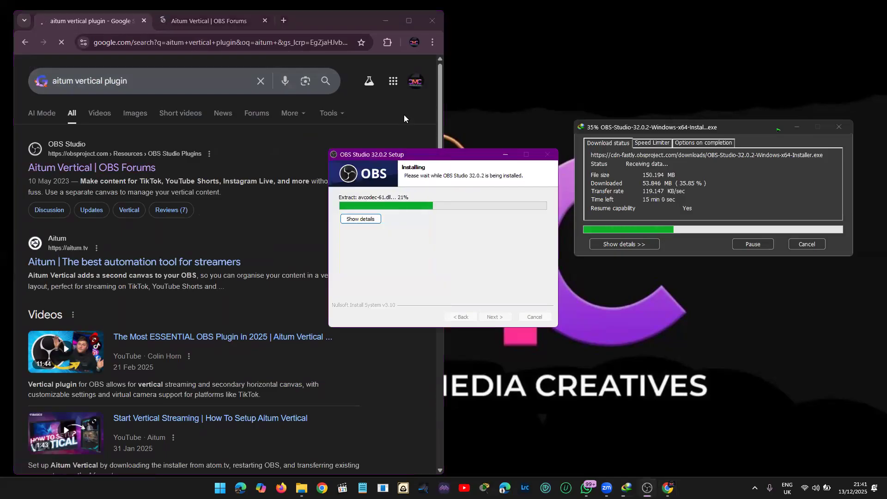
{"action": "left_click_drag", "start_coordinate": [407, 154], "coordinate": [606, 270]}
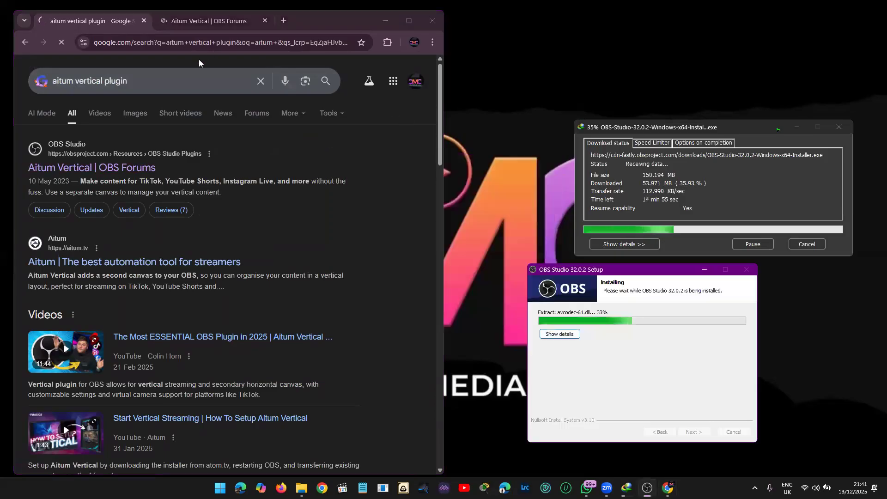
{"action": "left_click", "coordinate": [188, 29]}
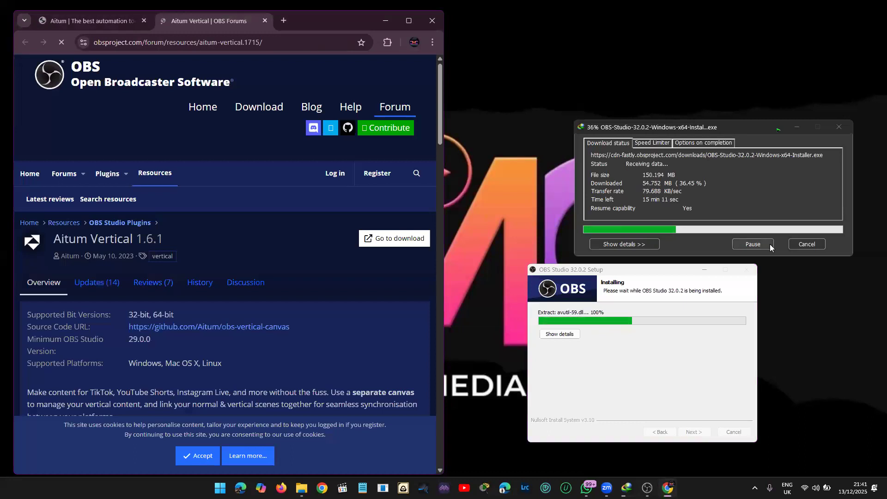
{"action": "left_click", "coordinate": [807, 244]}
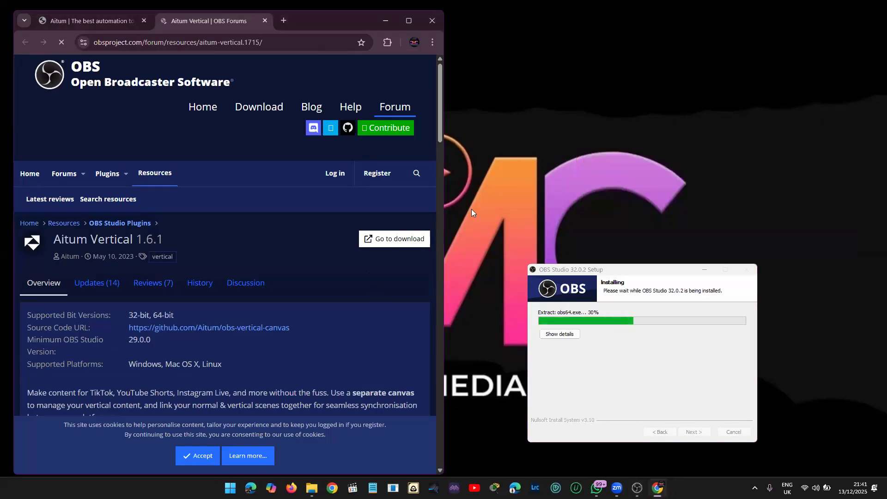
Reload the Aitum website tab, and open the plugin's download page from the Aitum Vertical forum page
{"action": "left_click", "coordinate": [114, 18]}
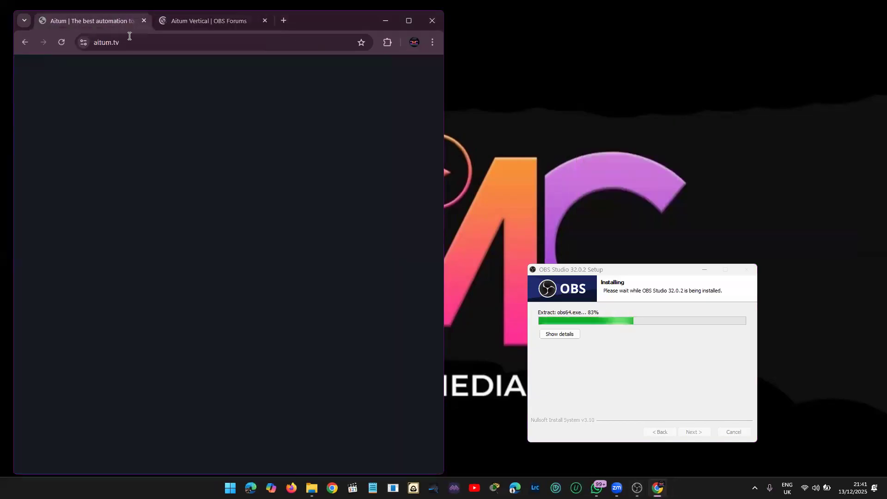
{"action": "left_click", "coordinate": [56, 46]}
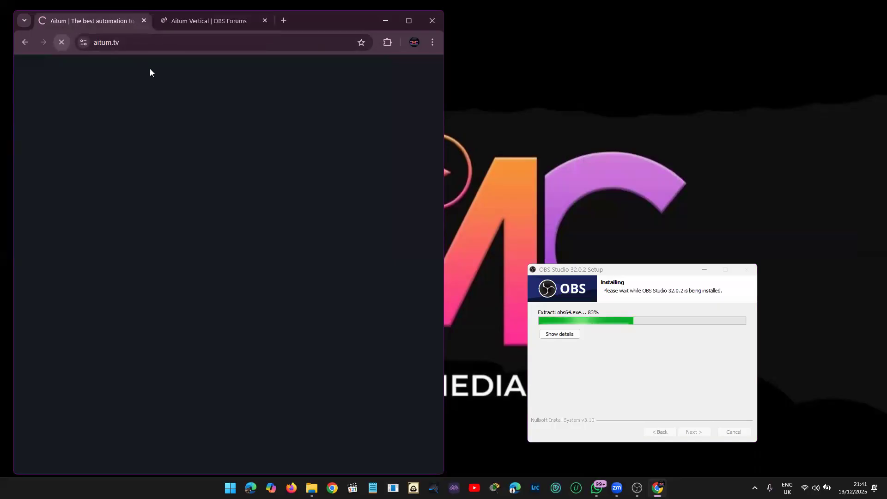
{"action": "left_click", "coordinate": [221, 15]}
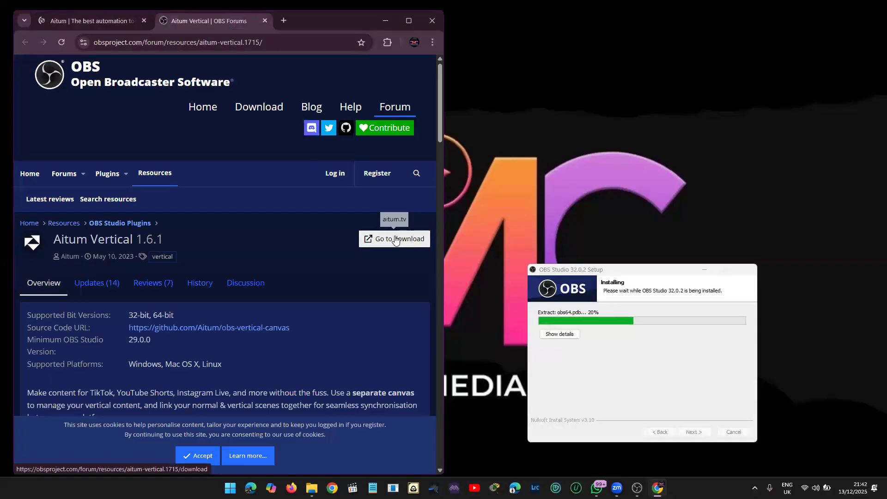
{"action": "left_click", "coordinate": [395, 239]}
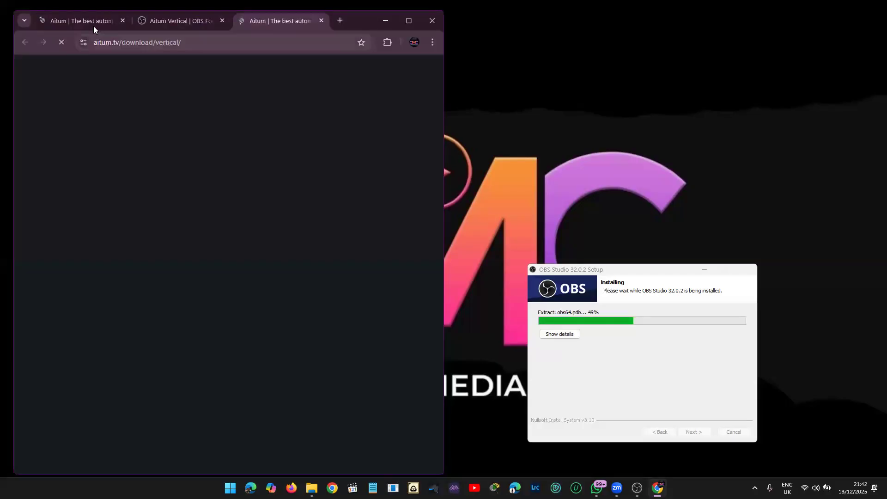
Reload the aitum.tv/download/vertical/ page and maximize its browser window
{"action": "left_click", "coordinate": [94, 25]}
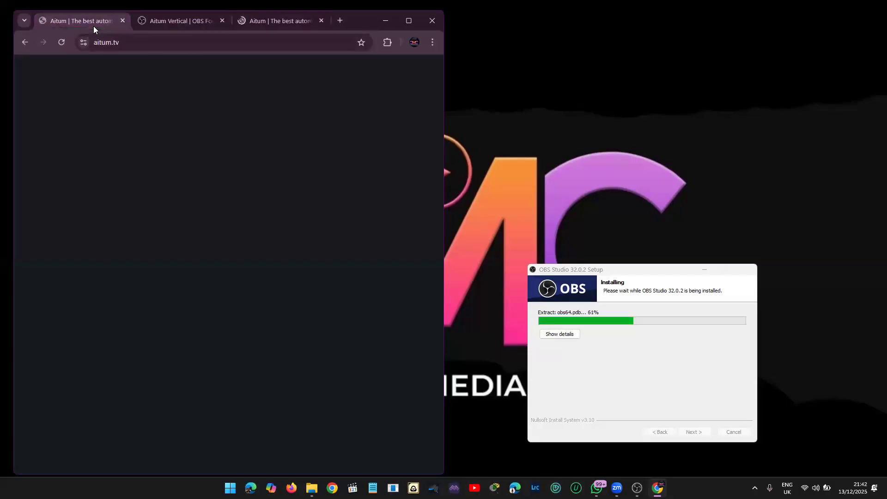
{"action": "left_click", "coordinate": [257, 21]}
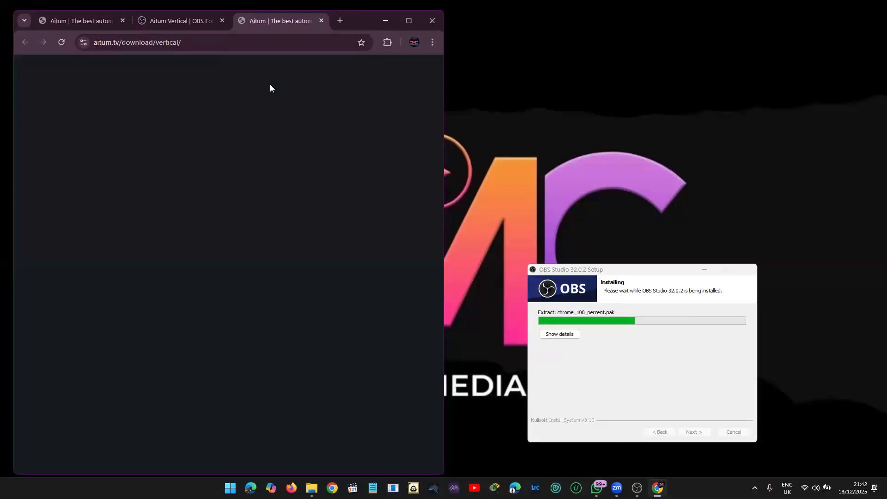
{"action": "left_click", "coordinate": [258, 41]}
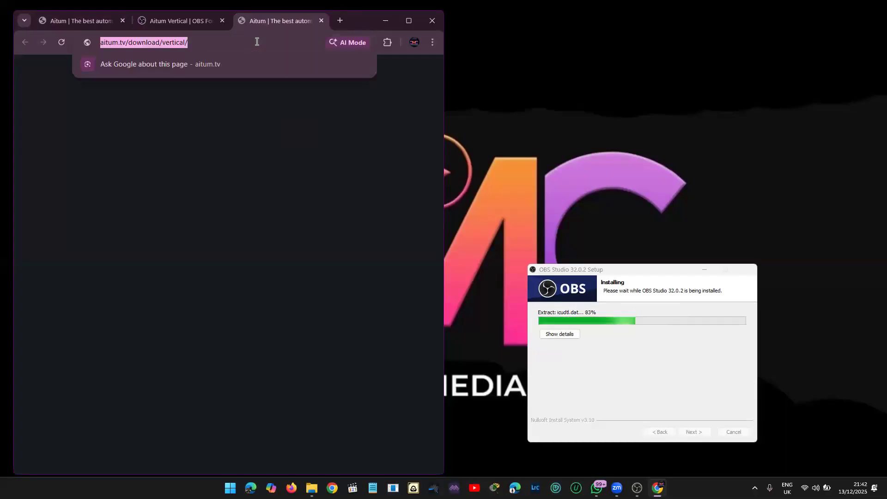
{"action": "key", "text": "Return"}
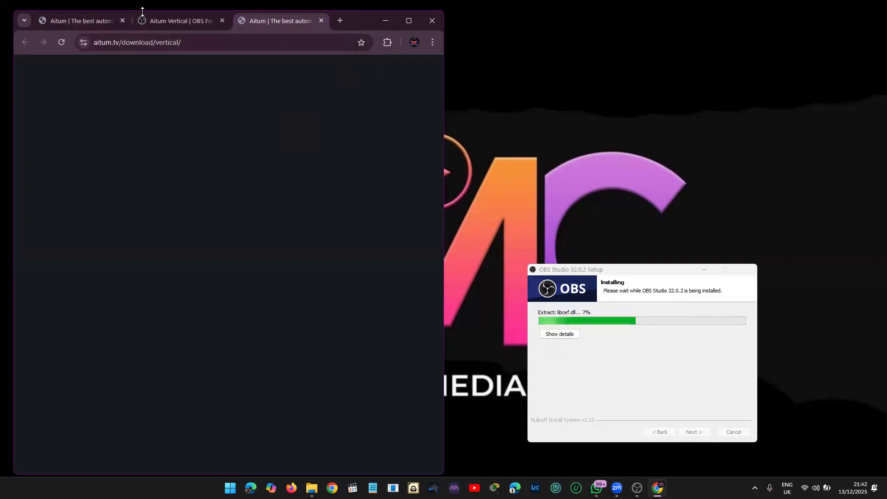
{"action": "left_click", "coordinate": [409, 20]}
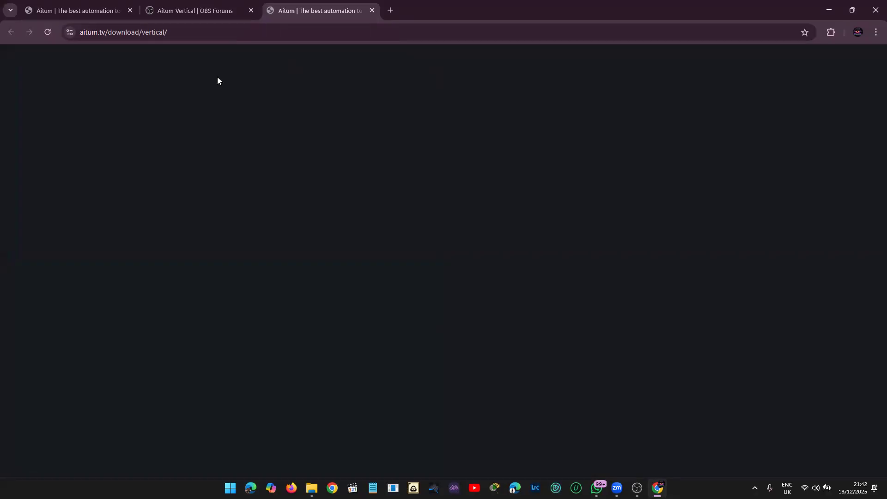
{"action": "left_click", "coordinate": [190, 28]}
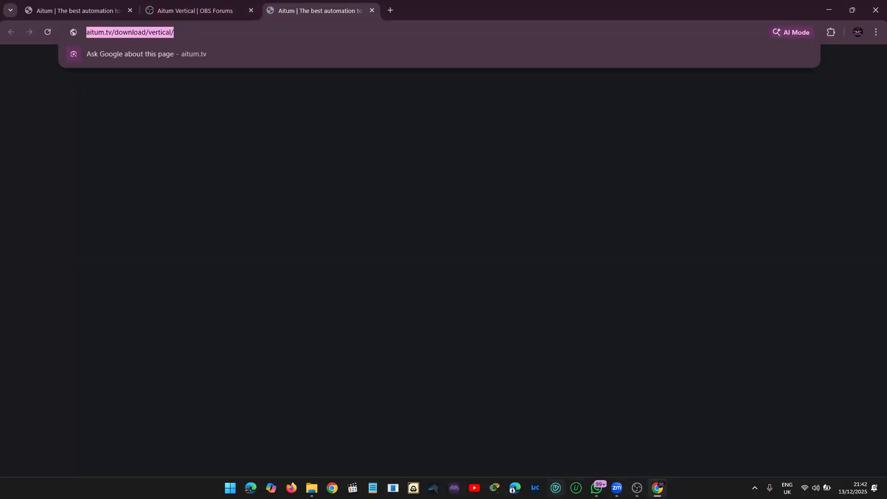
{"action": "left_click", "coordinate": [596, 488]}
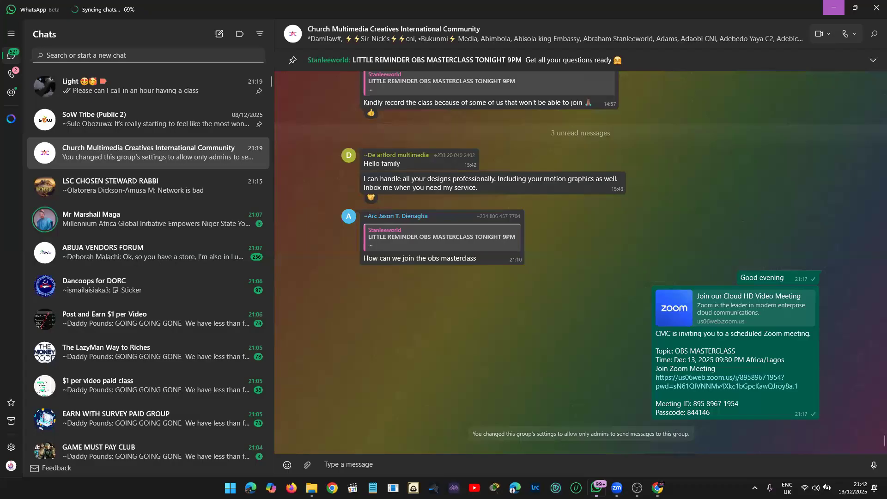
{"action": "left_click", "coordinate": [835, 7]}
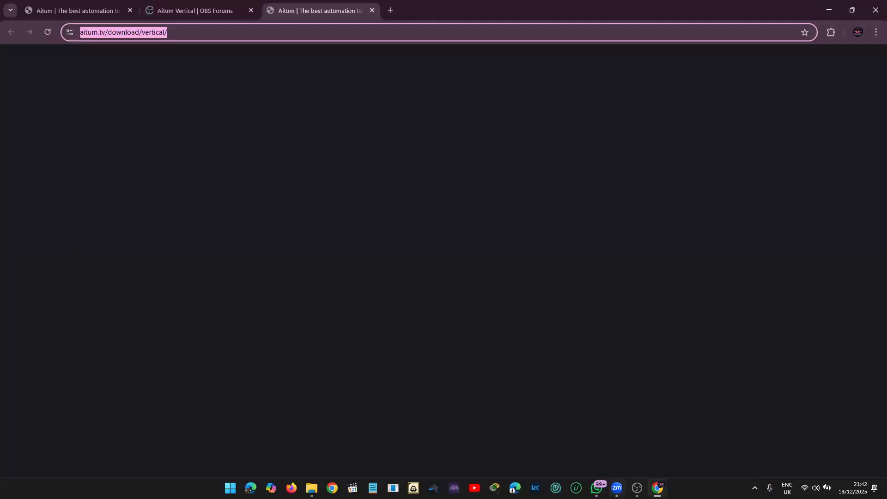
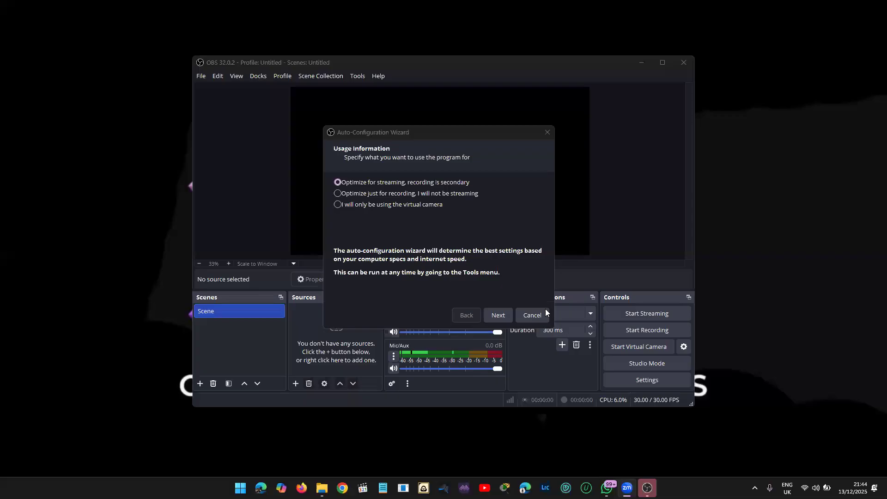
In OBS Studio, cancel the Auto-Configuration Wizard and maximize the main window
{"action": "left_click", "coordinate": [532, 315]}
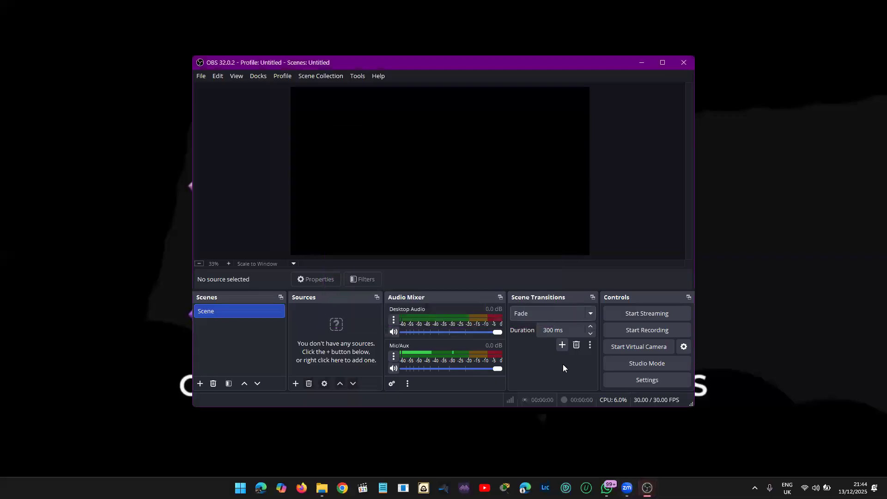
{"action": "left_click", "coordinate": [661, 62]}
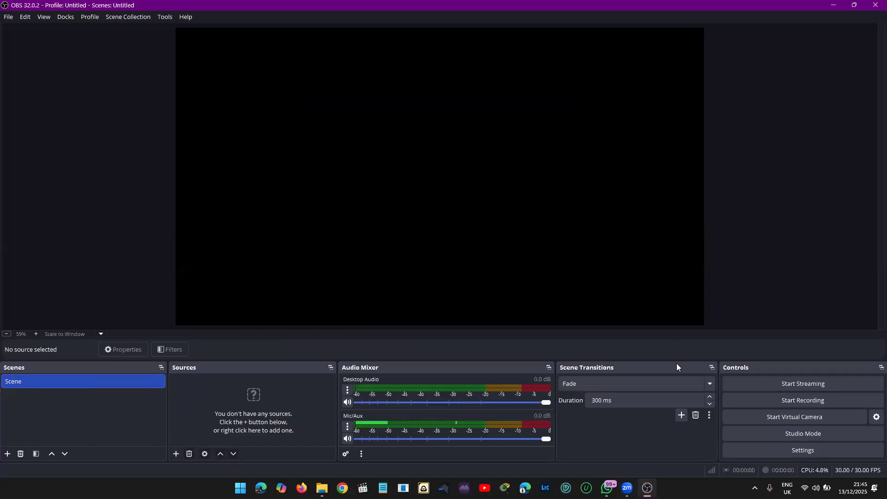
Turn on Studio Mode and make the row of docks beneath the previews taller
{"action": "left_click", "coordinate": [775, 429]}
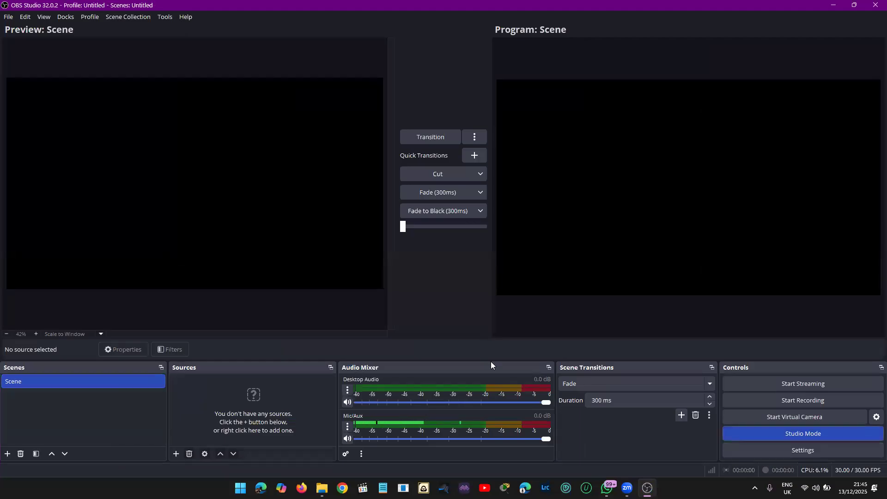
{"action": "left_click_drag", "start_coordinate": [491, 360], "coordinate": [501, 329]}
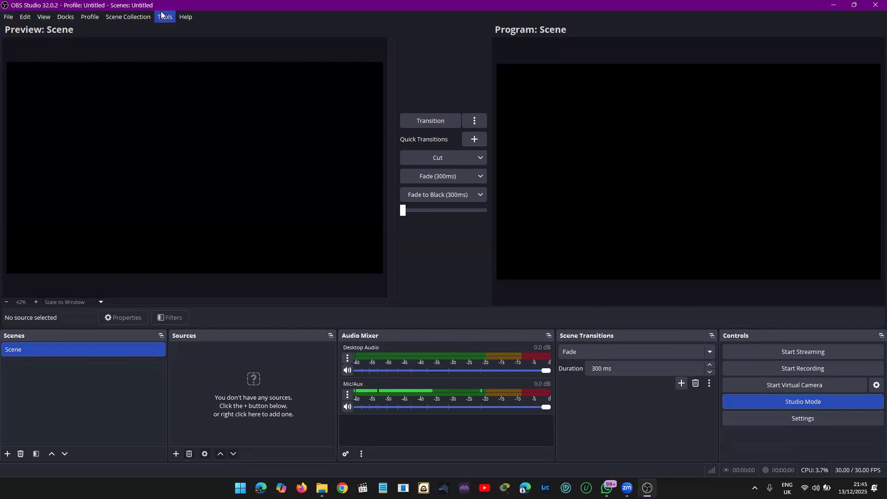
Examine the File, Edit, Docks and Scene Collection commands, including the Edit options for transform, order and preview scaling
{"action": "left_click", "coordinate": [14, 26]}
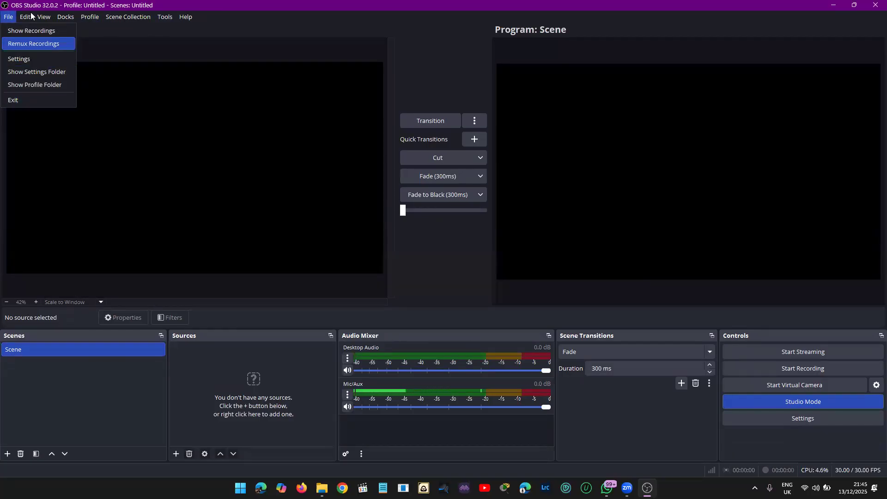
{"action": "mouse_move", "coordinate": [28, 18]}
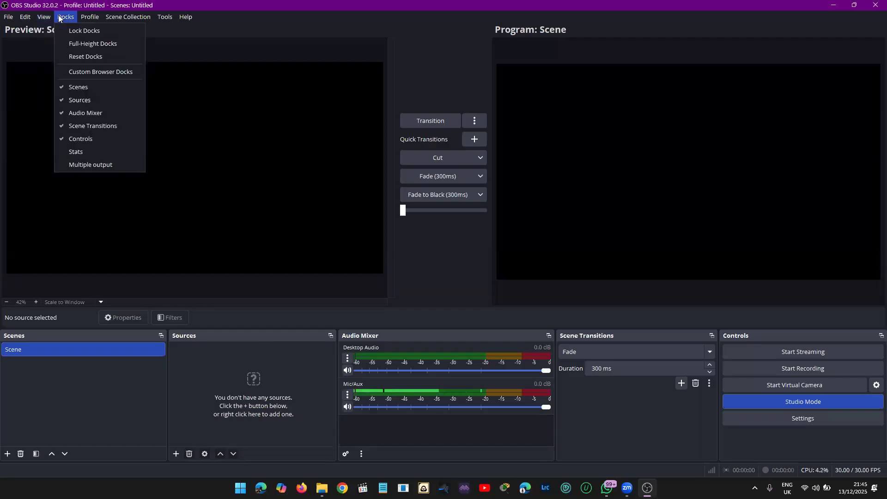
{"action": "mouse_move", "coordinate": [134, 17]}
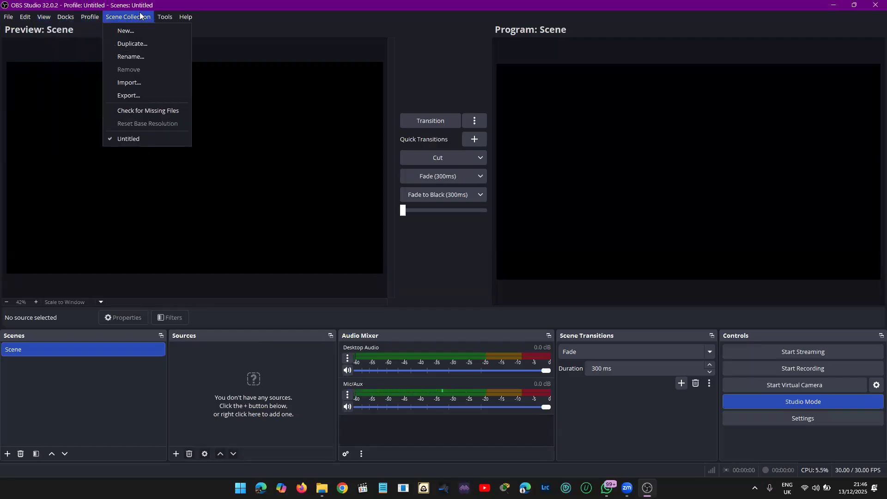
{"action": "mouse_move", "coordinate": [181, 16]}
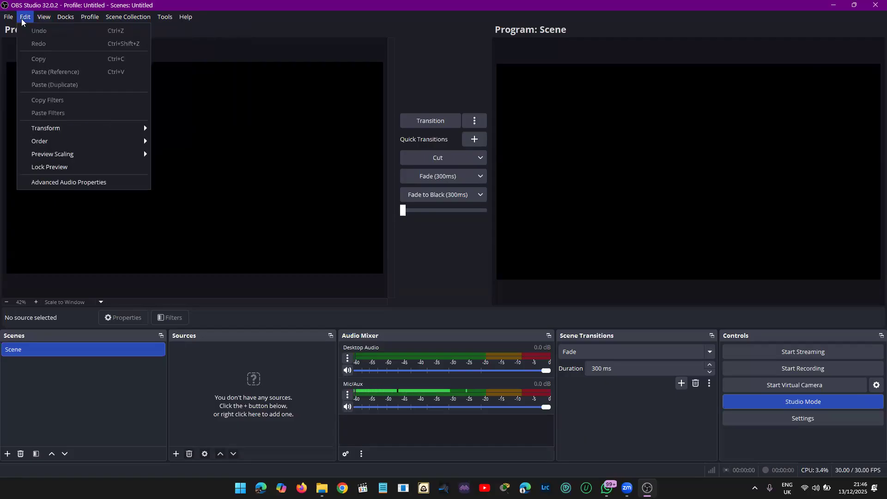
{"action": "mouse_move", "coordinate": [63, 130]}
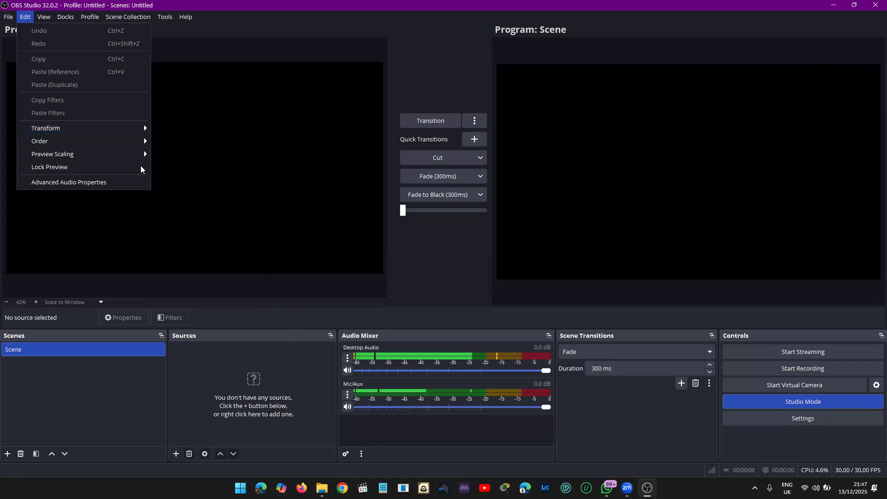
{"action": "mouse_move", "coordinate": [123, 148]}
{"action": "mouse_move", "coordinate": [41, 19]}
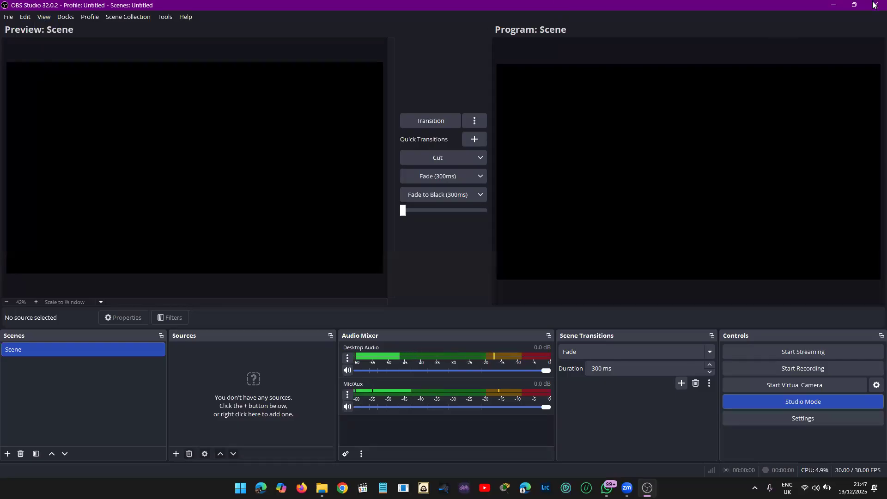
Minimize and reopen the OBS Studio window, and switch it to windowed size and back to maximized
{"action": "left_click", "coordinate": [836, 7]}
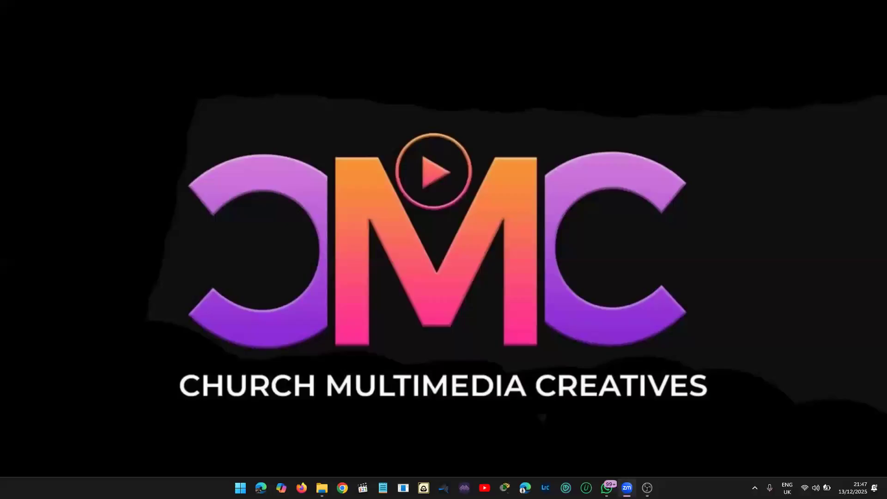
{"action": "left_click", "coordinate": [647, 487]}
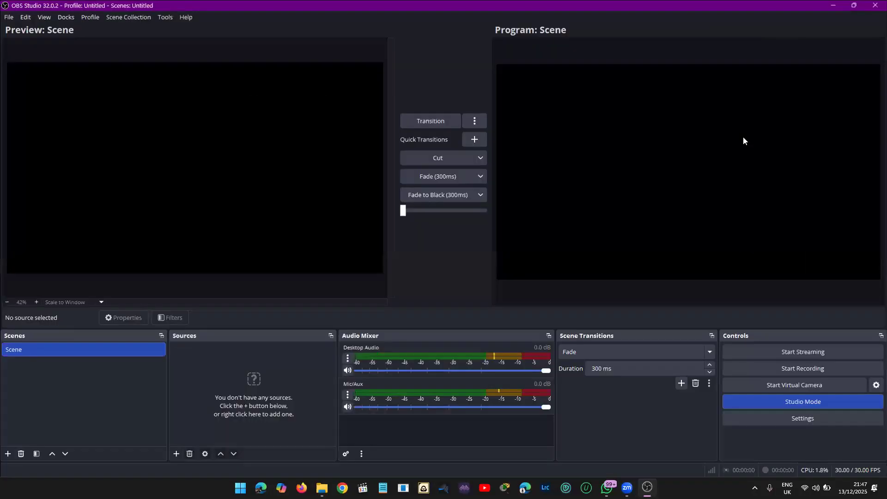
{"action": "left_click", "coordinate": [847, 6]}
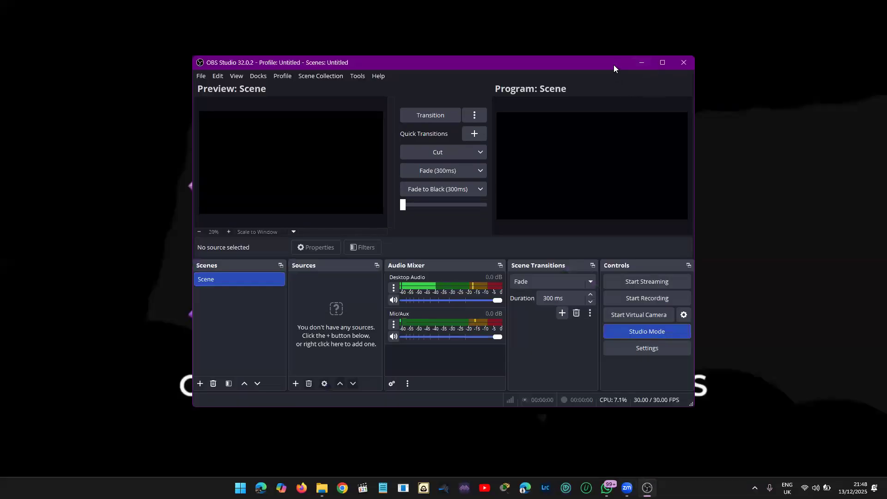
{"action": "left_click", "coordinate": [662, 62]}
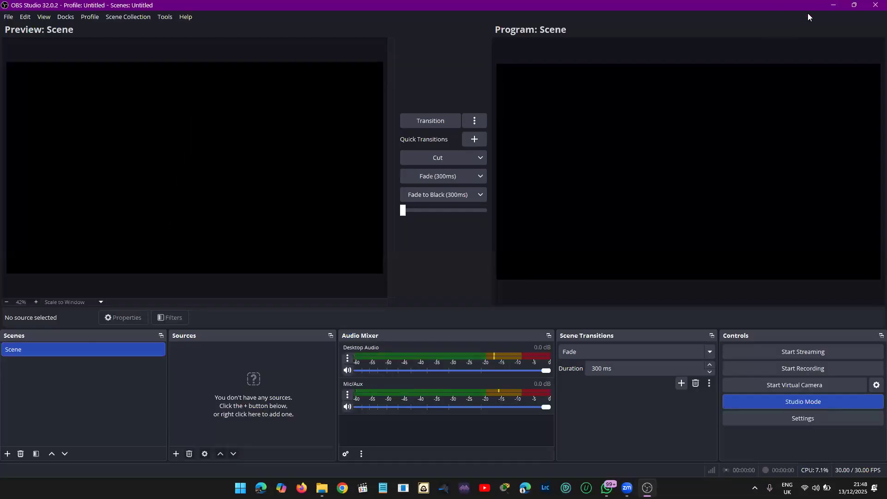
Restore the OBS Studio window to windowed size and enlarge it from both lower corners
{"action": "left_click", "coordinate": [856, 6]}
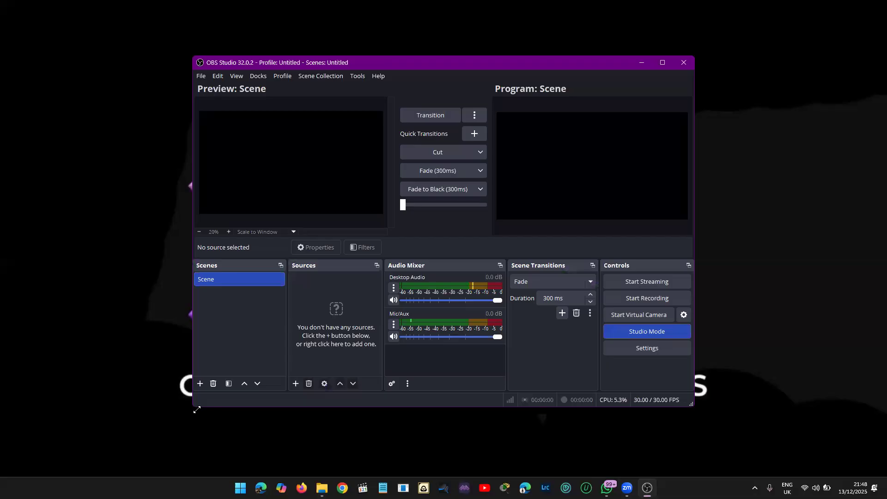
{"action": "left_click_drag", "start_coordinate": [197, 410], "coordinate": [78, 442]}
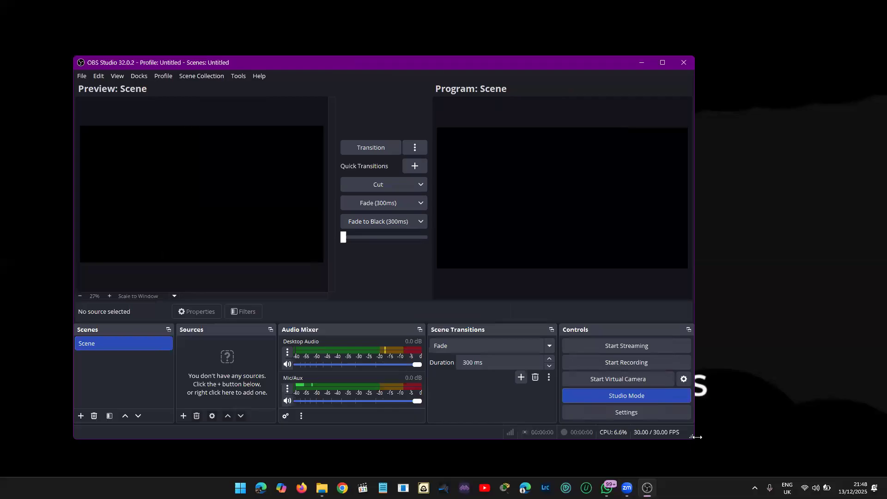
{"action": "left_click_drag", "start_coordinate": [697, 437], "coordinate": [785, 466]}
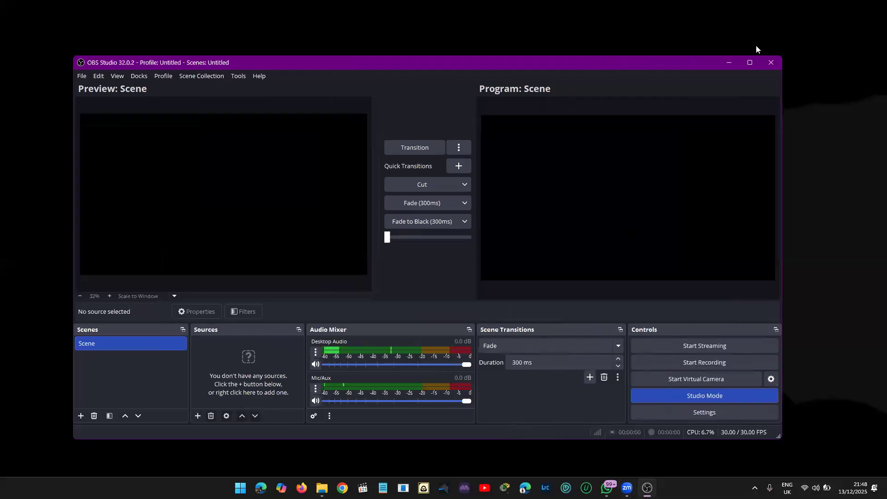
Maximize the resized OBS Studio window, minimize and reopen it, and return it to windowed size
{"action": "left_click", "coordinate": [756, 59]}
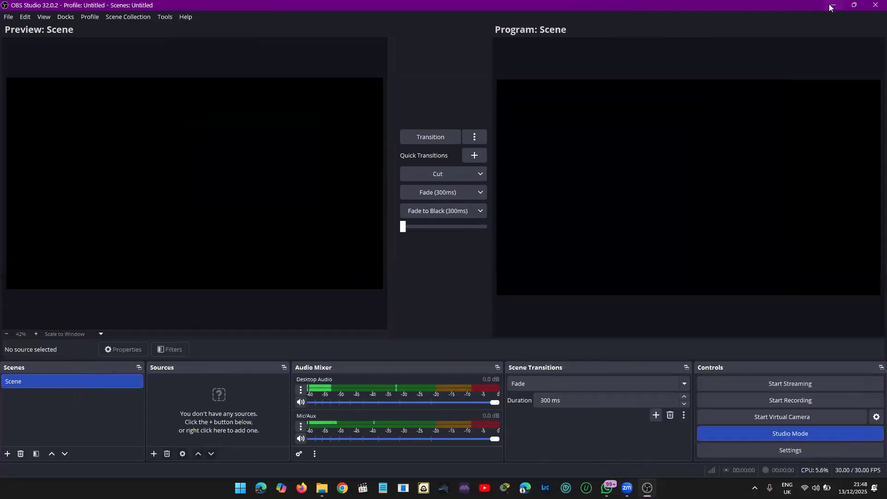
{"action": "left_click", "coordinate": [830, 6]}
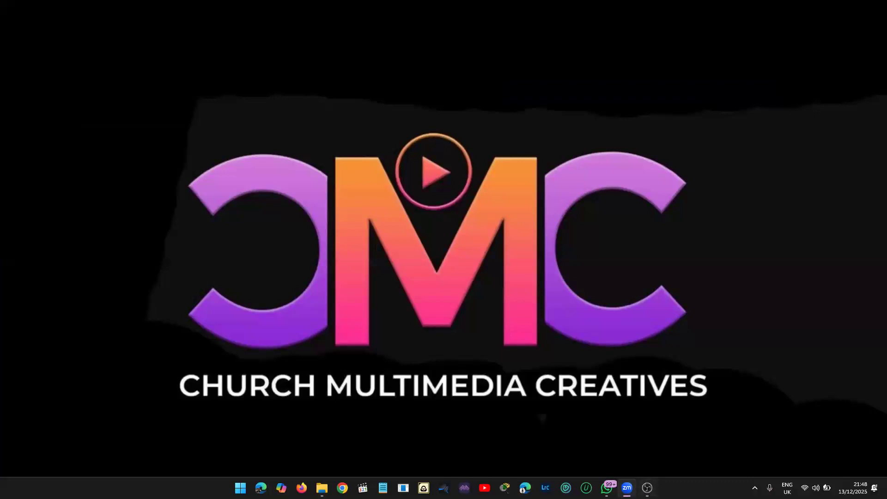
{"action": "left_click", "coordinate": [648, 487]}
{"action": "left_click", "coordinate": [855, 4]}
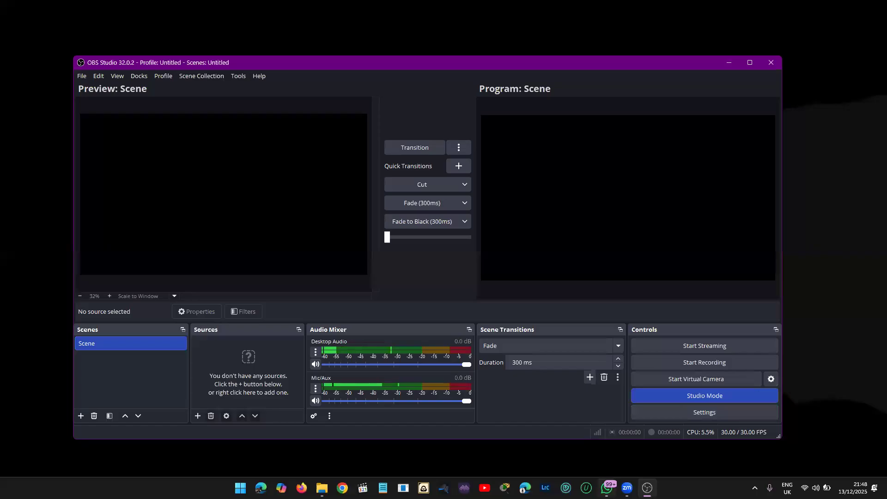
Turn off Always On Top for OBS Studio, check it by bringing WhatsApp in front, and minimize WhatsApp
{"action": "left_click", "coordinate": [606, 488]}
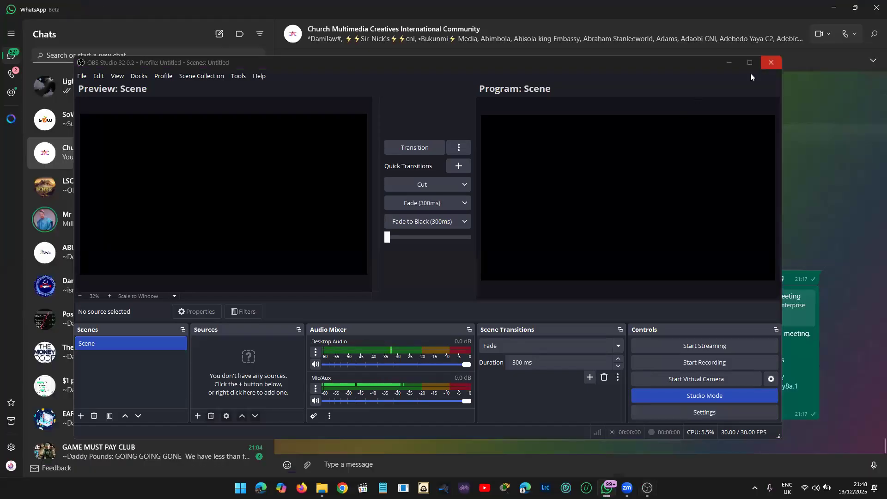
{"action": "mouse_move", "coordinate": [747, 63]}
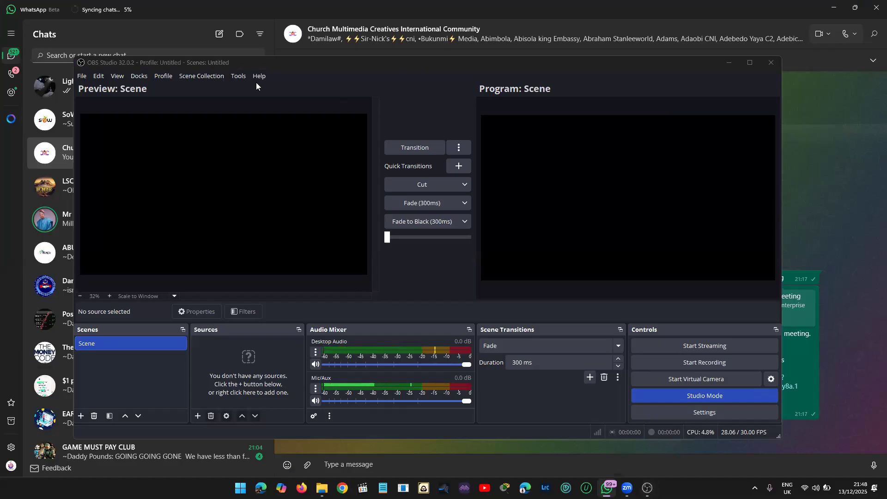
{"action": "left_click", "coordinate": [122, 75]}
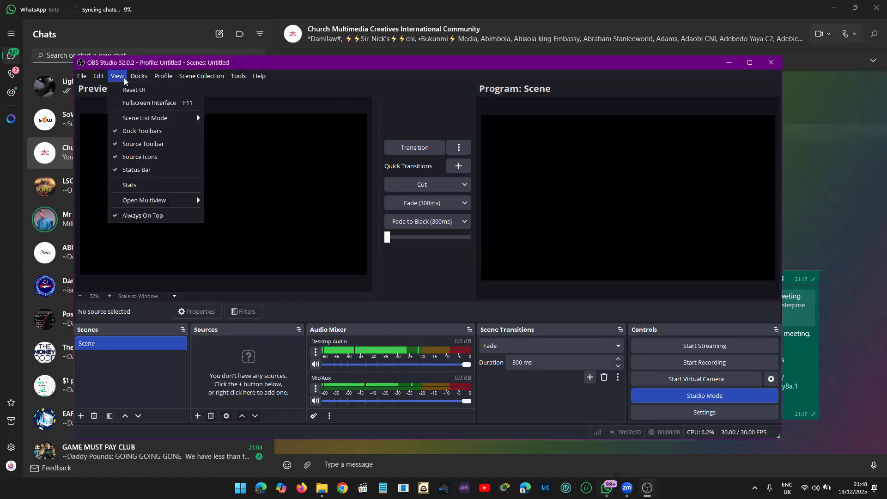
{"action": "left_click", "coordinate": [157, 217]}
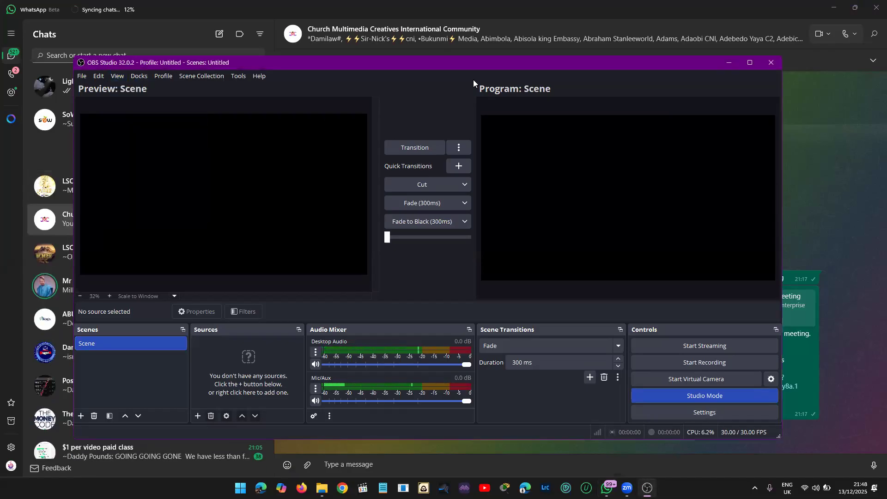
{"action": "left_click", "coordinate": [707, 10]}
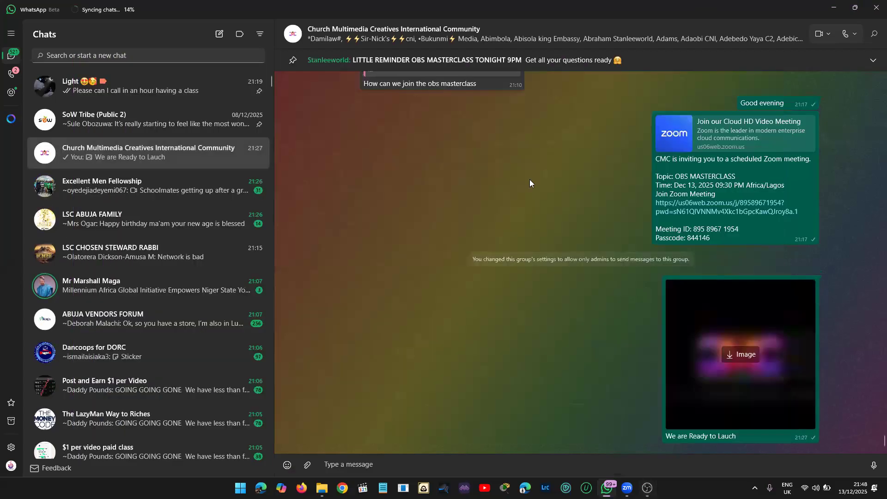
{"action": "left_click", "coordinate": [835, 7]}
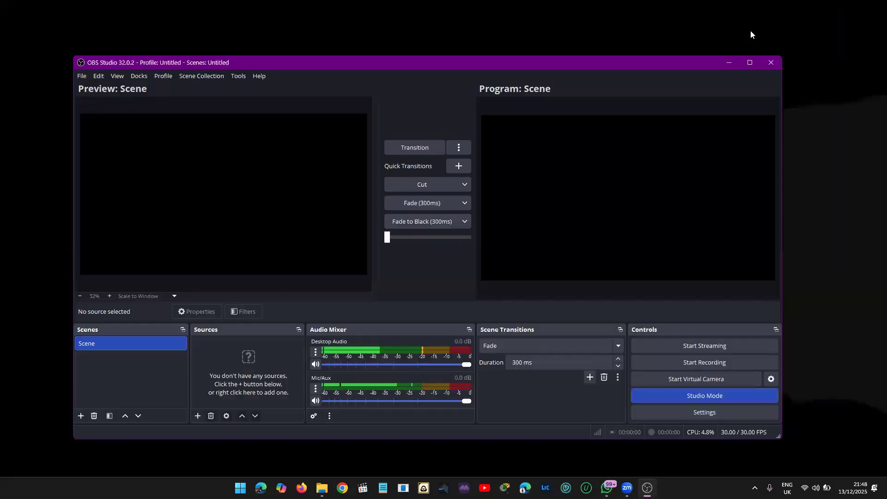
Open the Multiview full screen on DISPLAY1 (1920x1080), examine its preview, program and scene tiles, and close it
{"action": "right_click", "coordinate": [393, 46]}
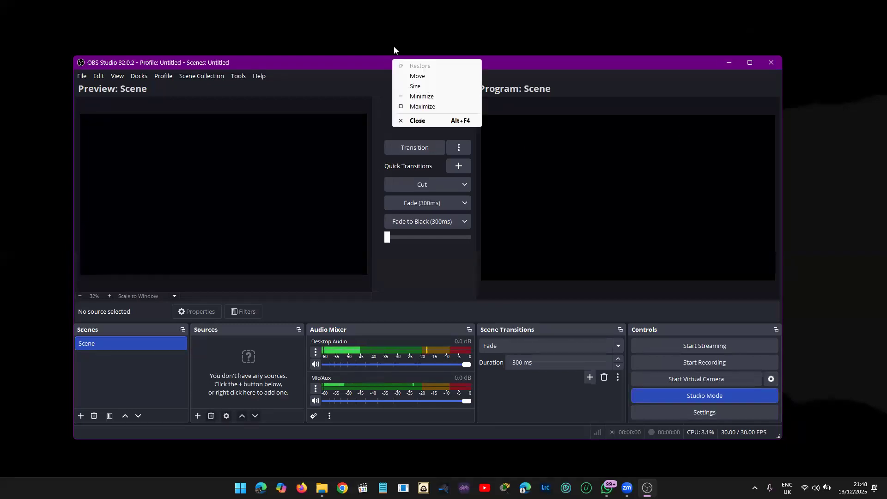
{"action": "left_click", "coordinate": [335, 85]}
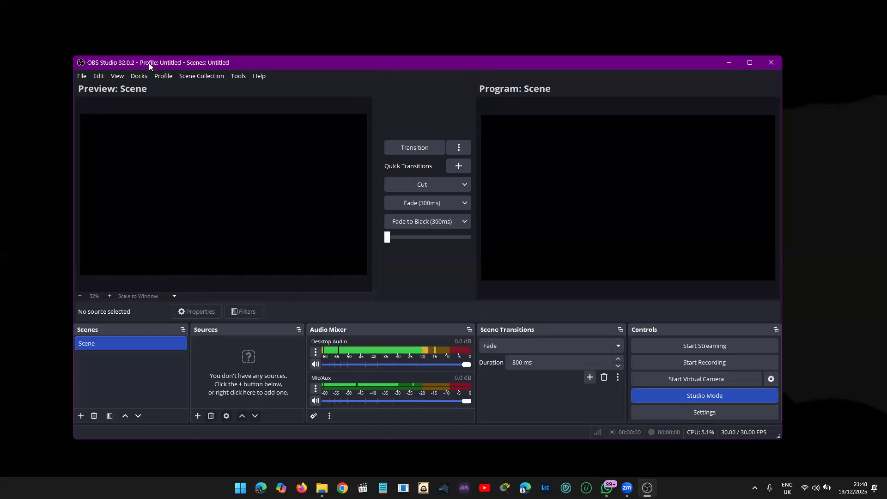
{"action": "left_click", "coordinate": [126, 74]}
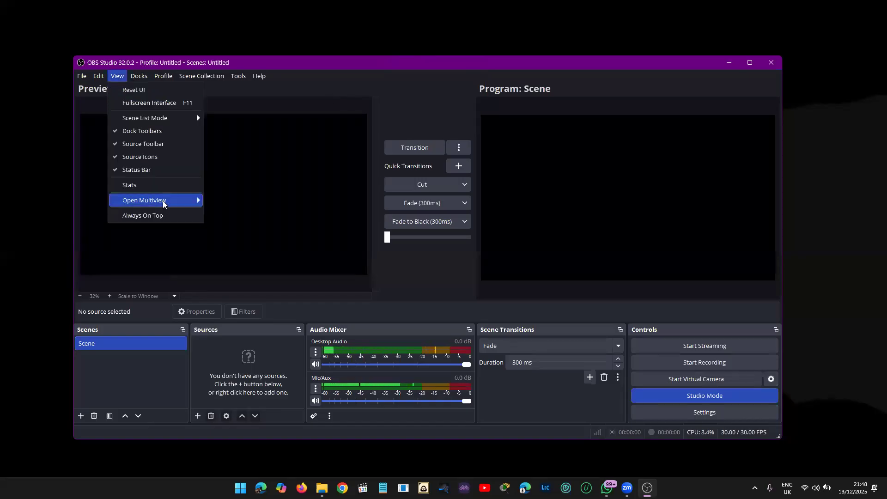
{"action": "mouse_move", "coordinate": [163, 201]}
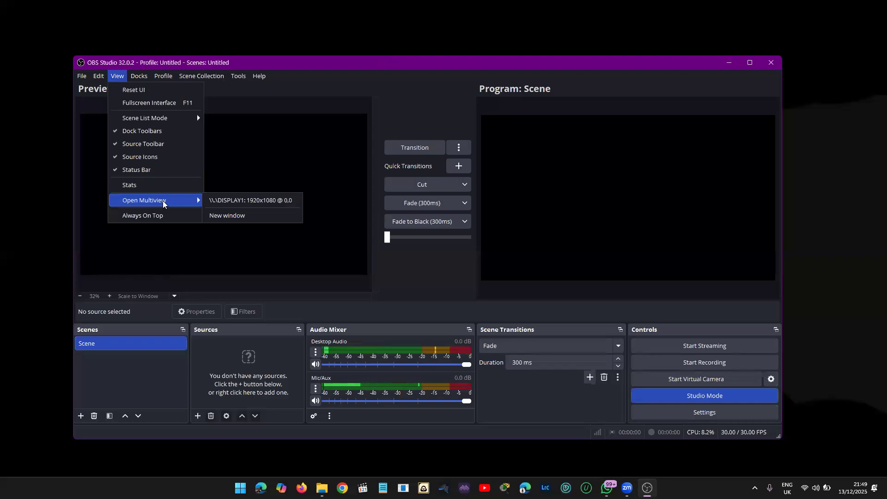
{"action": "left_click", "coordinate": [212, 199]}
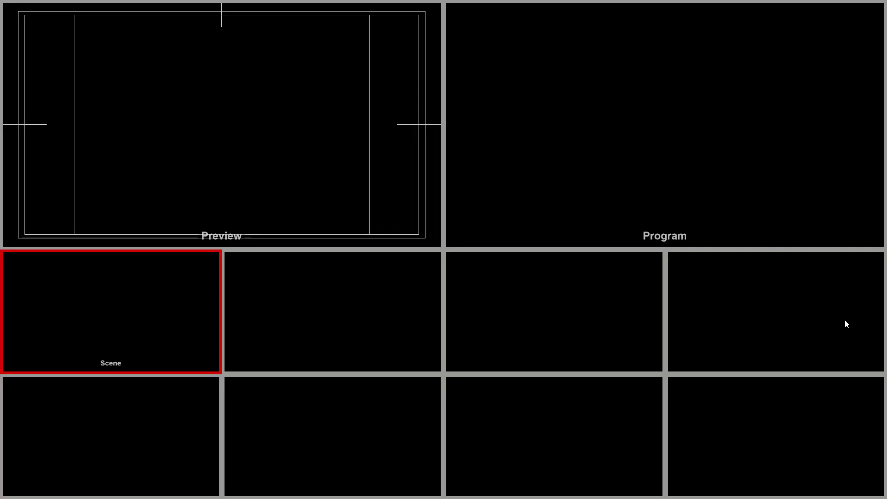
{"action": "key", "text": "Escape"}
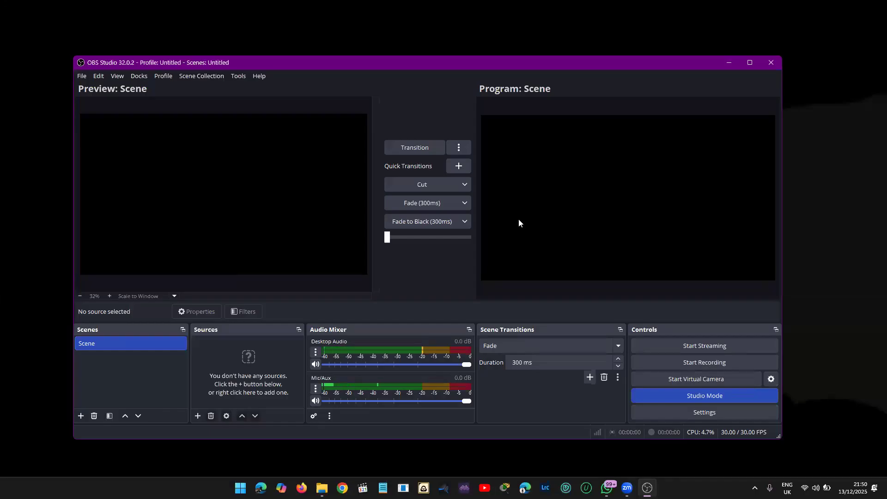
Move the OBS Studio window slightly and look through the available docks, scene collection, tools and help commands
{"action": "left_click_drag", "start_coordinate": [414, 66], "coordinate": [422, 59]}
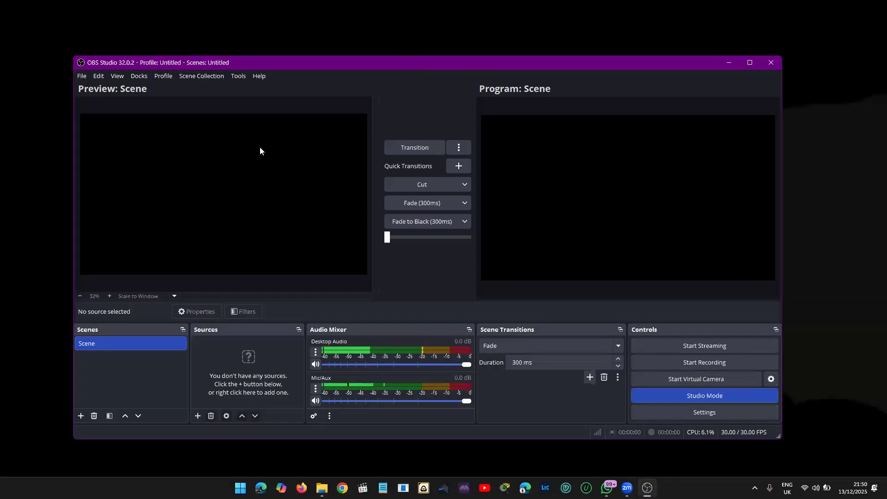
{"action": "left_click", "coordinate": [163, 72]}
{"action": "mouse_move", "coordinate": [149, 75]}
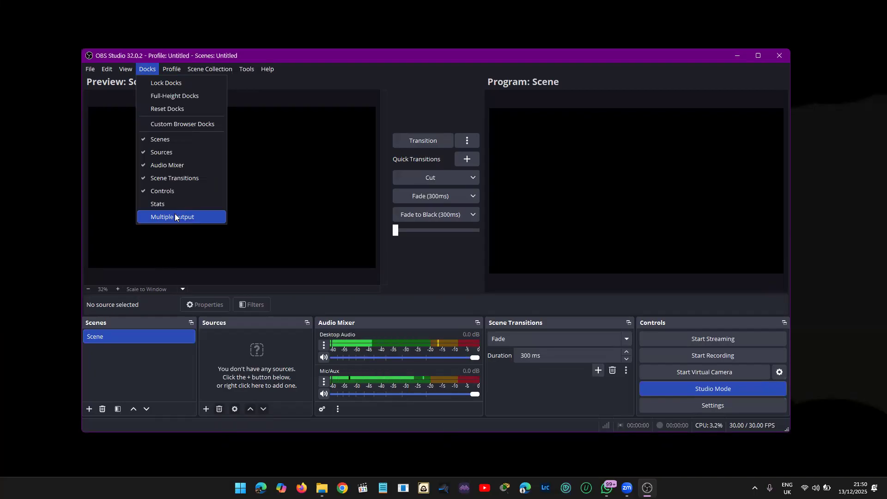
{"action": "mouse_move", "coordinate": [210, 70]}
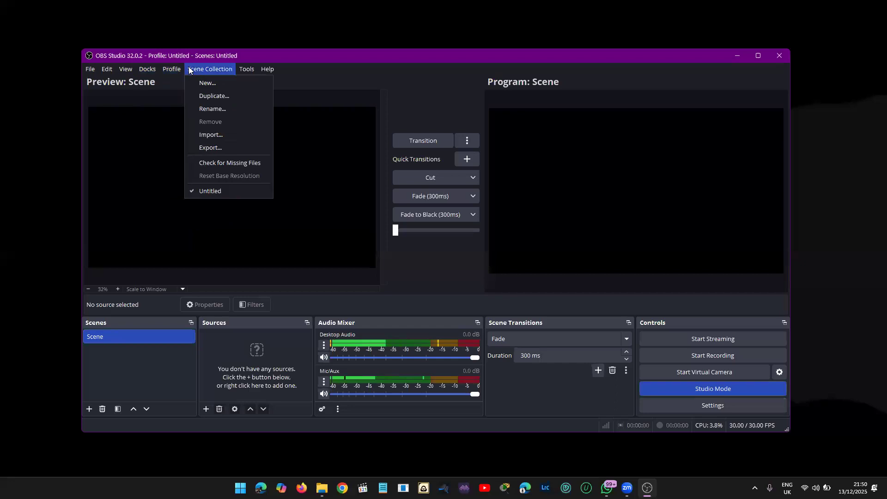
{"action": "mouse_move", "coordinate": [252, 70]}
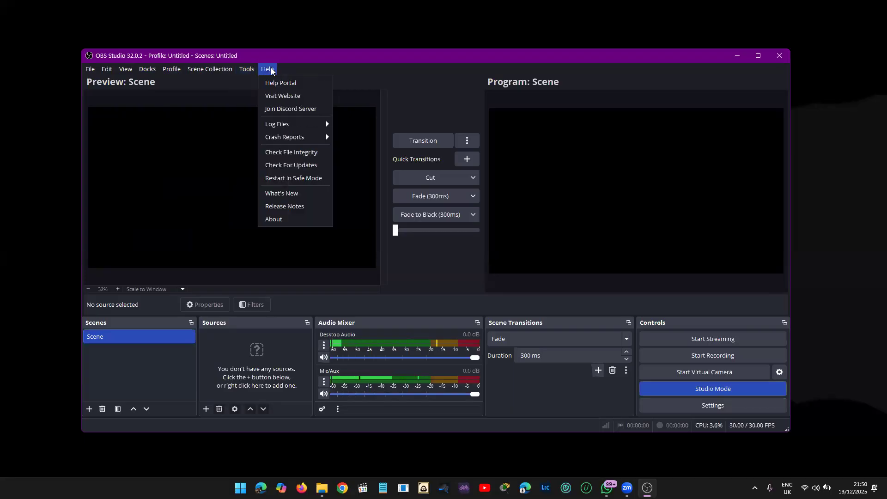
{"action": "left_click", "coordinate": [185, 93]}
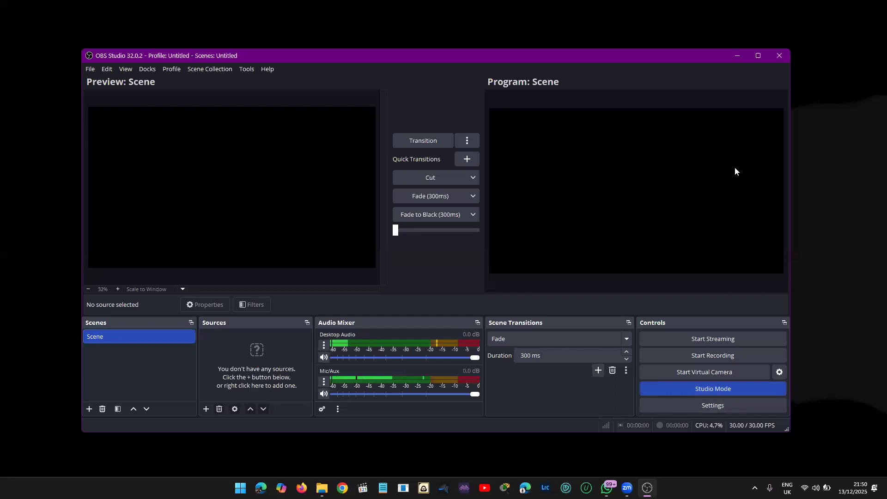
Open the General settings, review their options, and set the Multiview layout to Horizontal, Top (24 Scenes)
{"action": "left_click", "coordinate": [755, 409]}
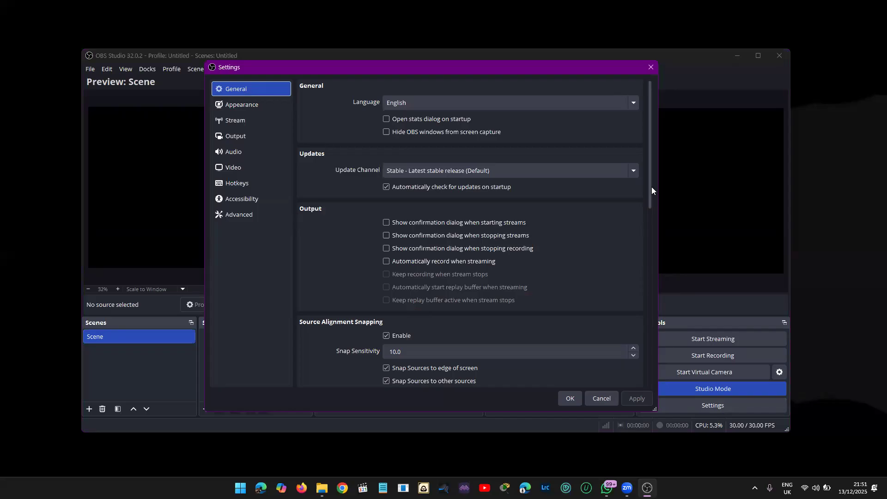
{"action": "left_click_drag", "start_coordinate": [647, 192], "coordinate": [667, 364]}
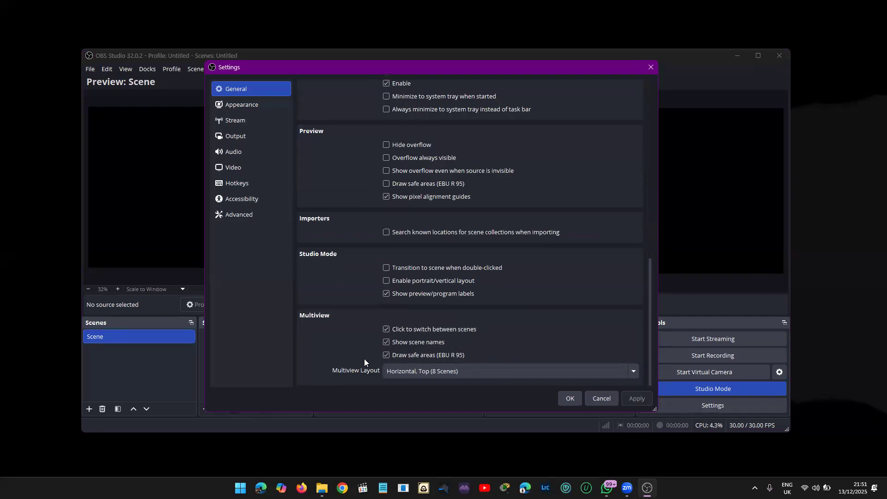
{"action": "left_click", "coordinate": [399, 376]}
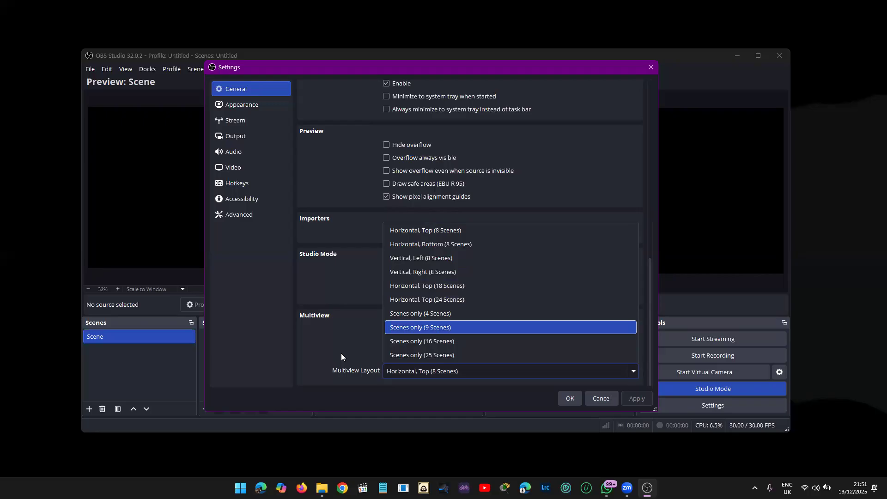
{"action": "left_click", "coordinate": [405, 301]}
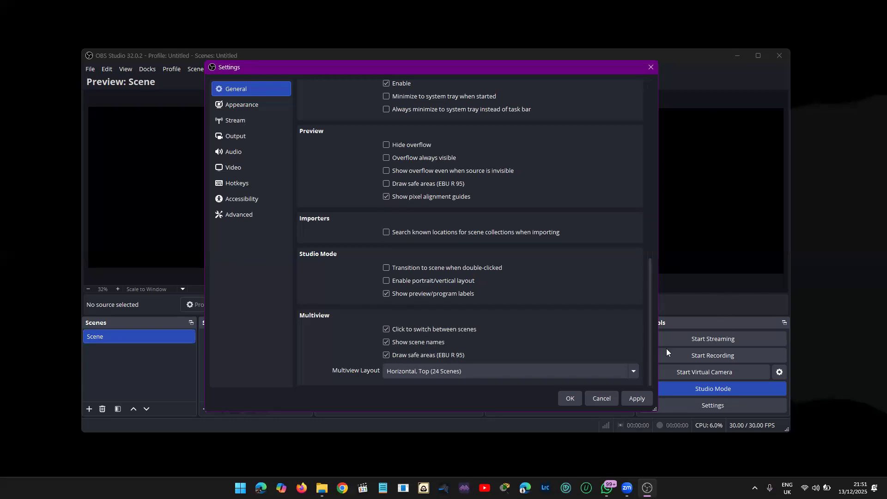
{"action": "left_click_drag", "start_coordinate": [650, 352], "coordinate": [648, 260]}
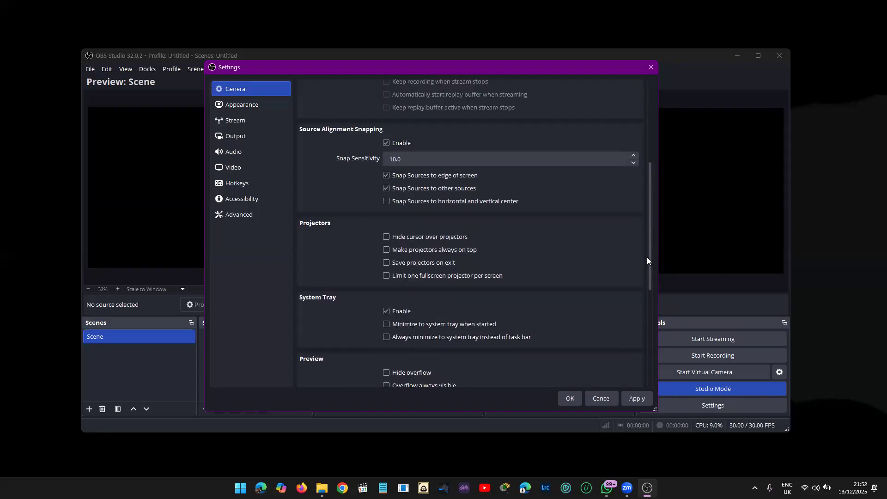
{"action": "left_click_drag", "start_coordinate": [647, 258], "coordinate": [630, 171]}
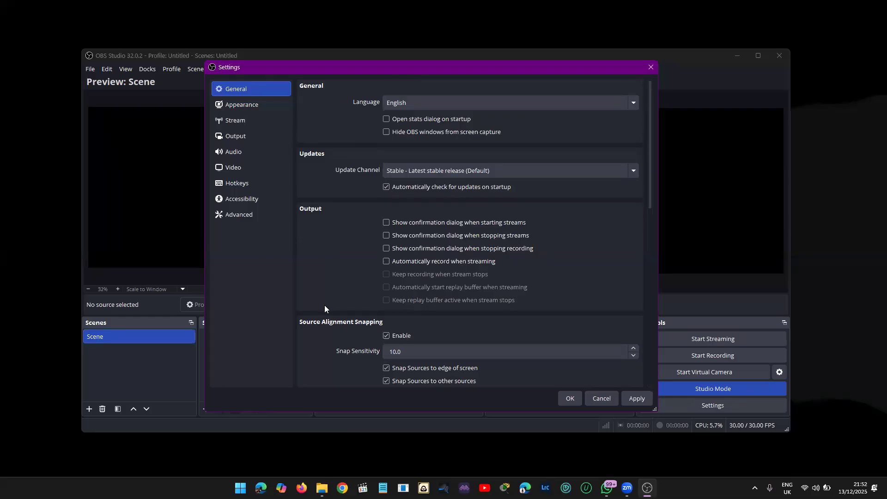
Open the Appearance settings and try the Classic, Compact and Comfortable interface densities
{"action": "left_click", "coordinate": [257, 105]}
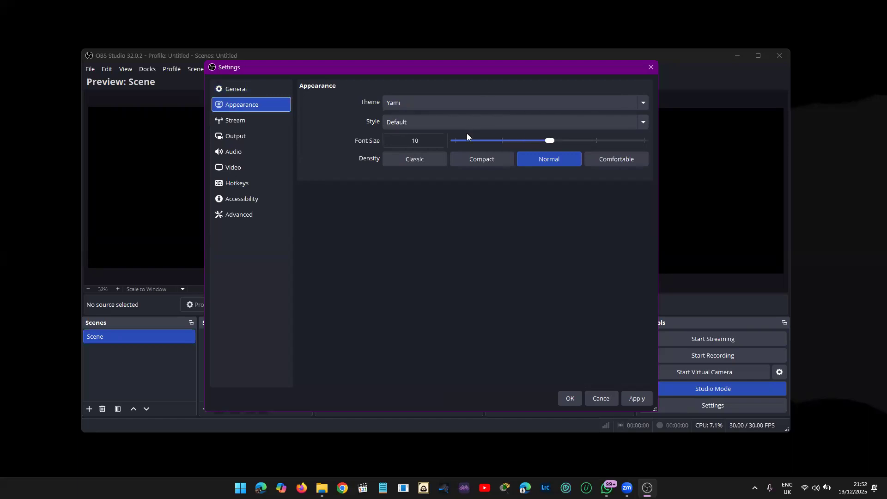
{"action": "left_click", "coordinate": [434, 161]}
{"action": "left_click", "coordinate": [470, 156]}
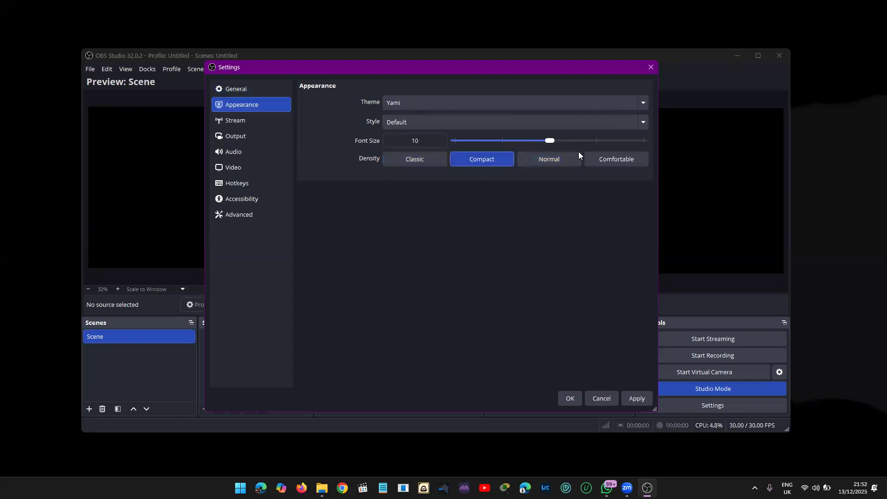
{"action": "left_click", "coordinate": [607, 155]}
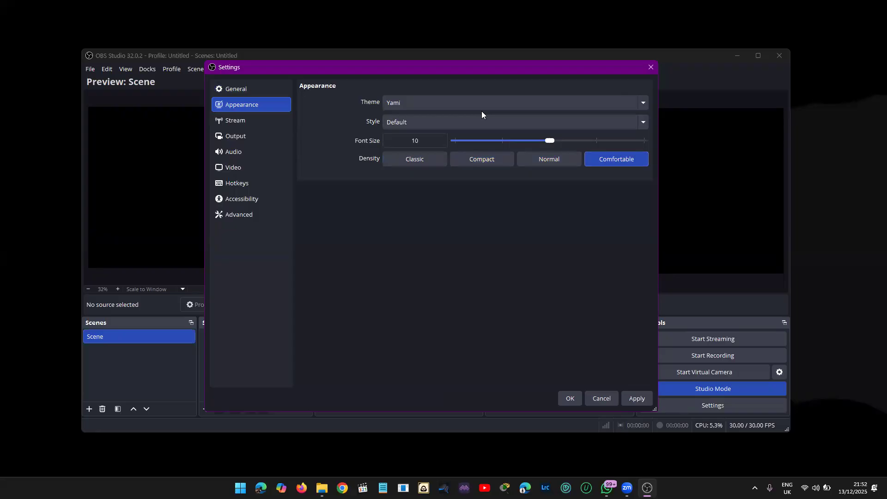
Set the style of the Yami theme to Rachni in the Appearance settings
{"action": "left_click", "coordinate": [487, 98]}
{"action": "left_click", "coordinate": [486, 98]}
{"action": "left_click", "coordinate": [477, 122]}
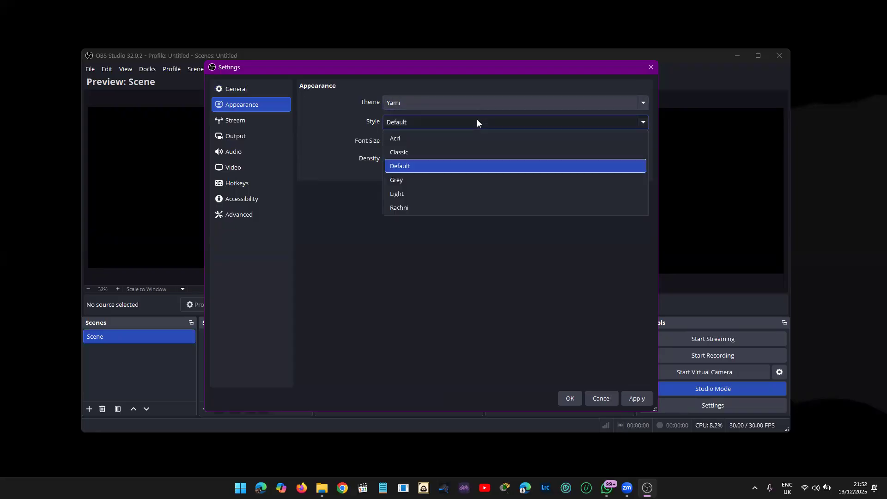
{"action": "left_click", "coordinate": [448, 206]}
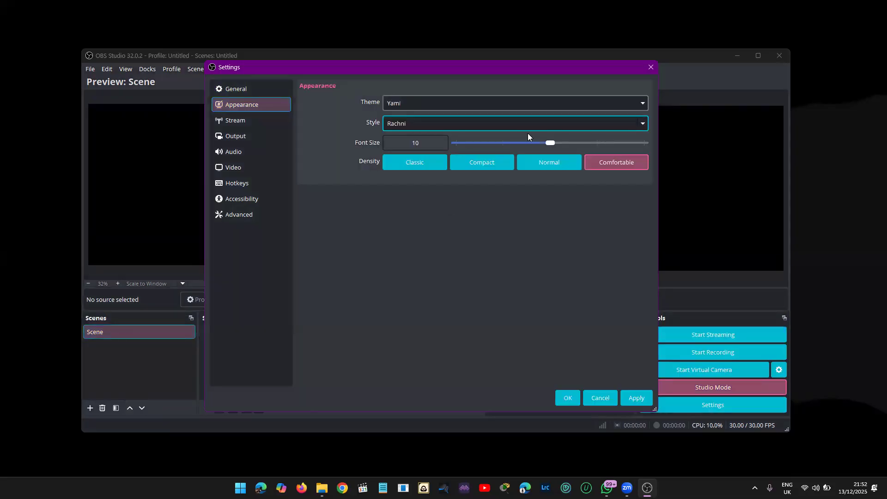
Try the Normal interface density and set the density to Compact
{"action": "left_click", "coordinate": [522, 143]}
{"action": "left_click", "coordinate": [530, 140]}
{"action": "left_click", "coordinate": [550, 158]}
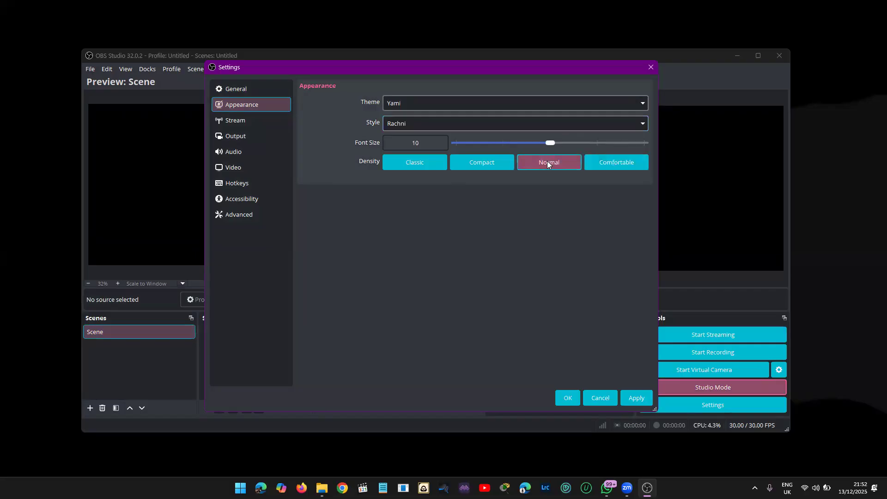
{"action": "left_click", "coordinate": [488, 168]}
Try the Classic and Light styles of the Yami theme and return the style to Rachni
{"action": "left_click", "coordinate": [590, 133]}
{"action": "left_click", "coordinate": [640, 132]}
{"action": "left_click", "coordinate": [618, 121]}
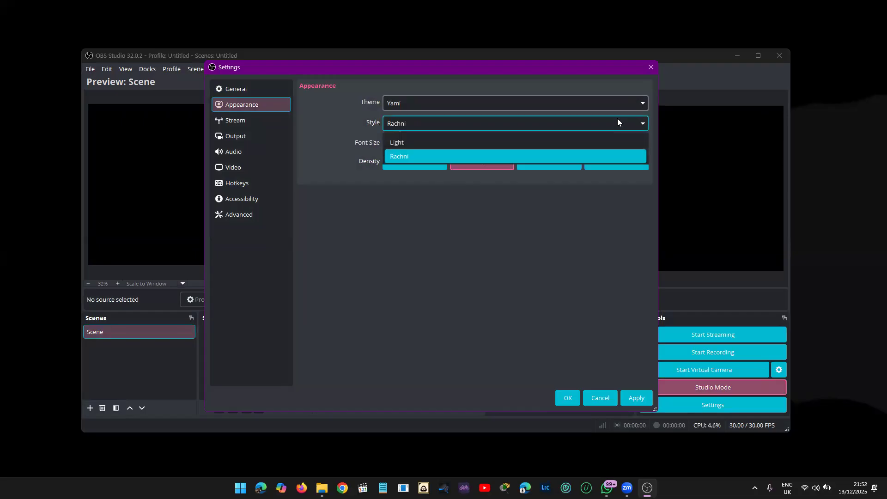
{"action": "left_click", "coordinate": [618, 121]}
{"action": "left_click", "coordinate": [618, 121]}
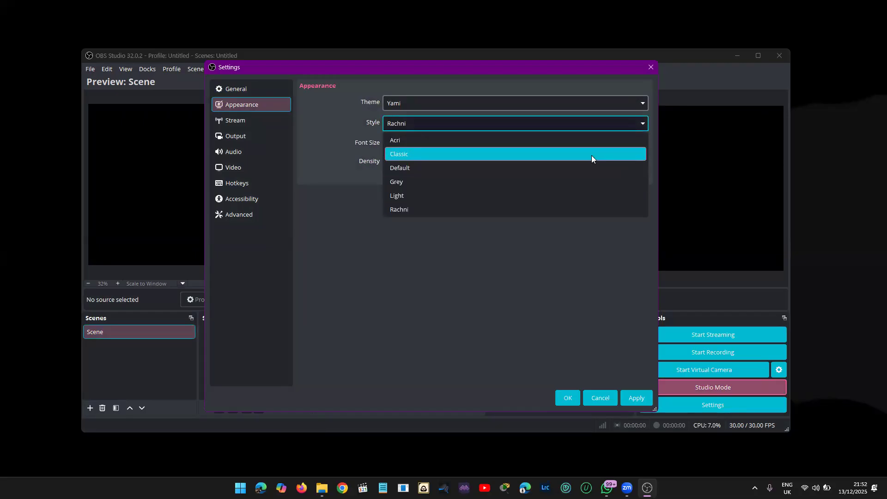
{"action": "left_click", "coordinate": [592, 129]}
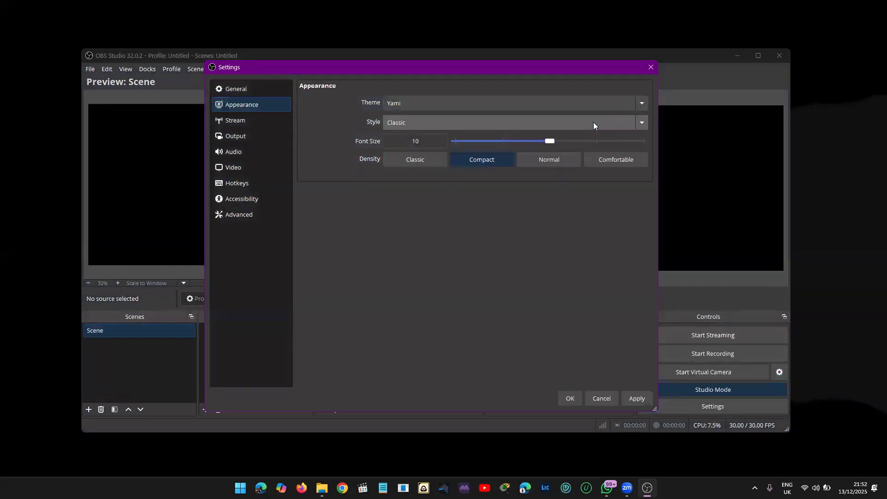
{"action": "left_click", "coordinate": [594, 123]}
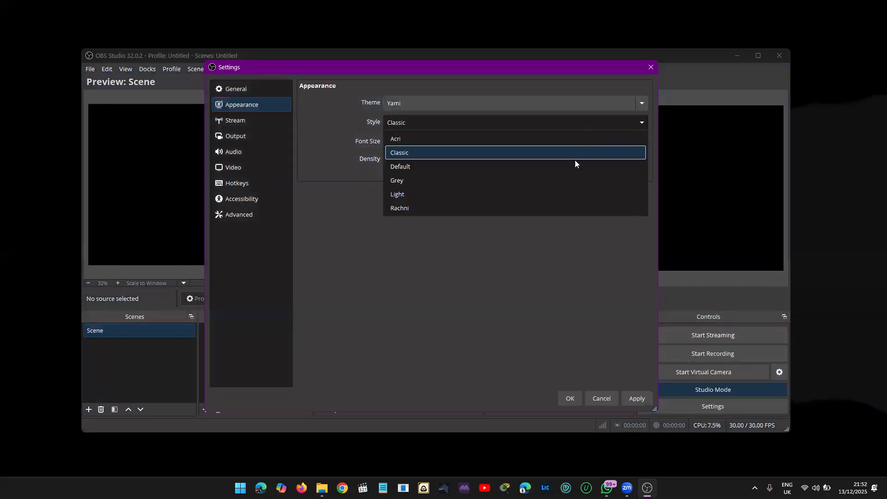
{"action": "left_click", "coordinate": [574, 189]}
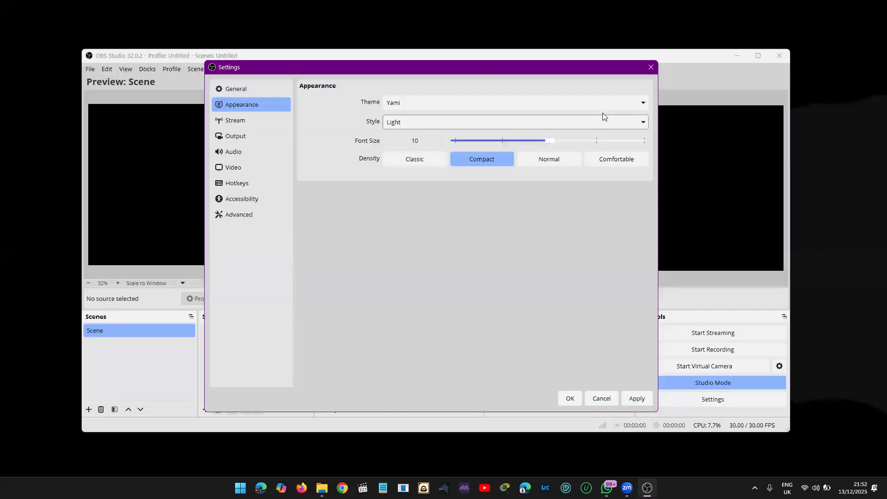
{"action": "left_click", "coordinate": [604, 122]}
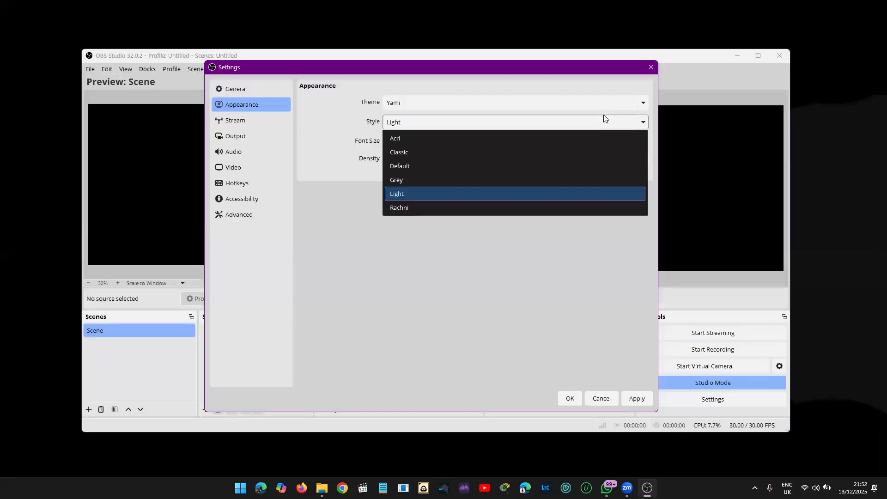
{"action": "left_click", "coordinate": [562, 206]}
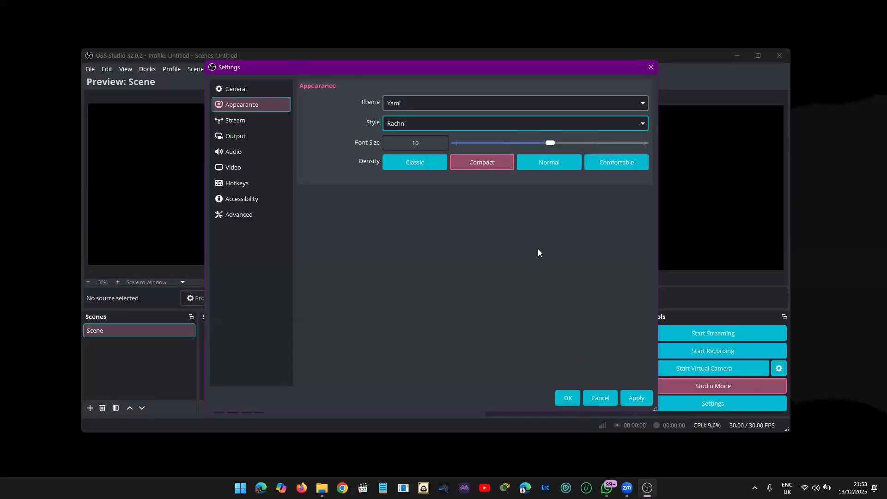
Open the Stream settings and look through the list of available streaming services
{"action": "left_click", "coordinate": [261, 121]}
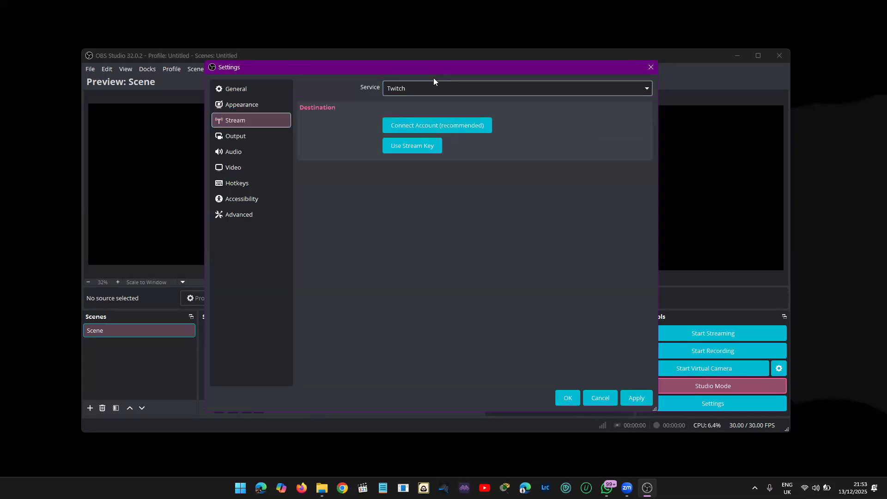
{"action": "left_click", "coordinate": [436, 91]}
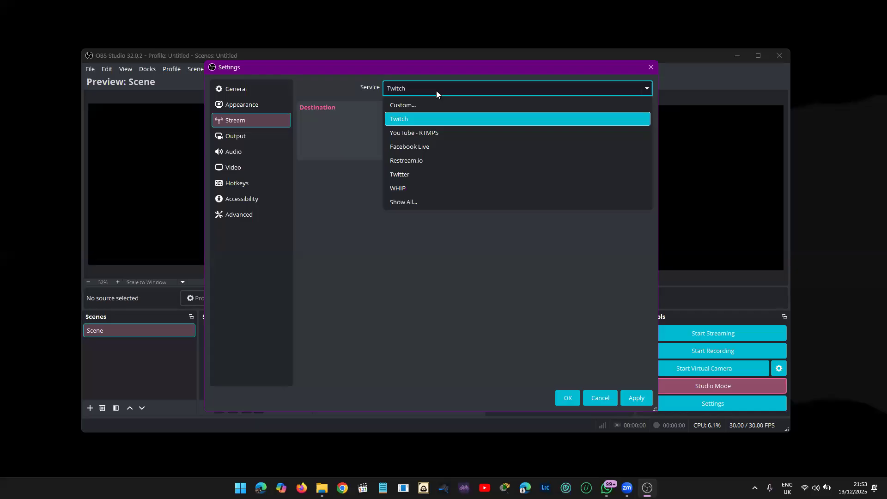
{"action": "key", "text": "Down"}
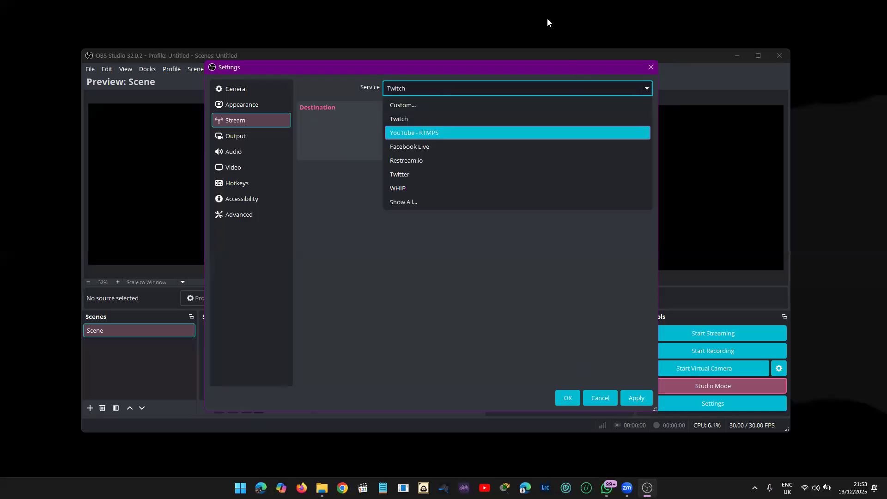
{"action": "key", "text": "End"}
{"action": "key", "text": "t"}
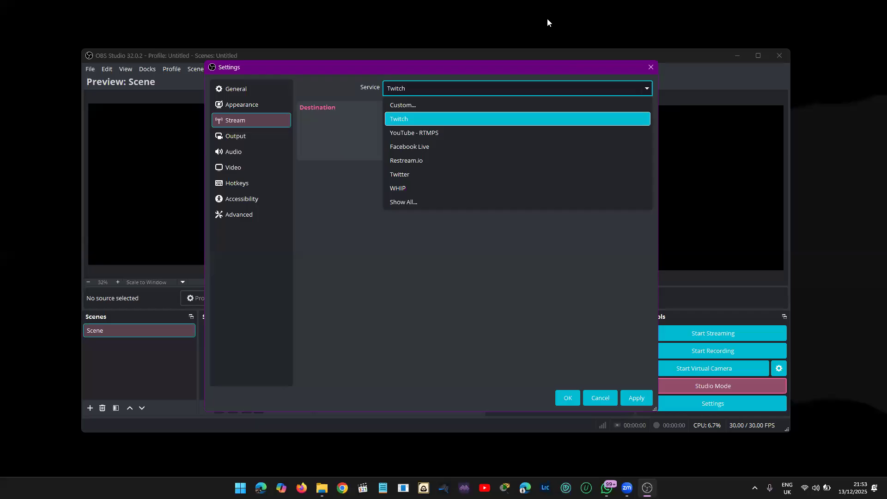
{"action": "left_click", "coordinate": [375, 147]}
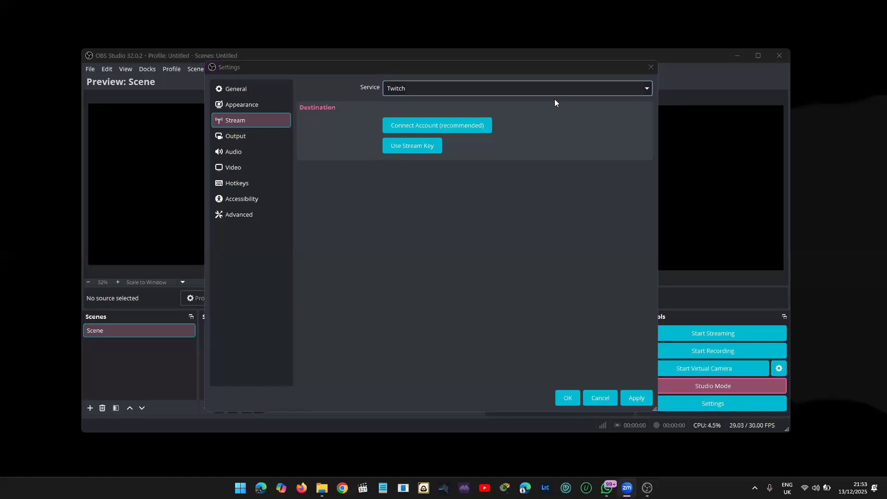
Set the streaming service to Custom in the Stream settings
{"action": "left_click", "coordinate": [563, 90]}
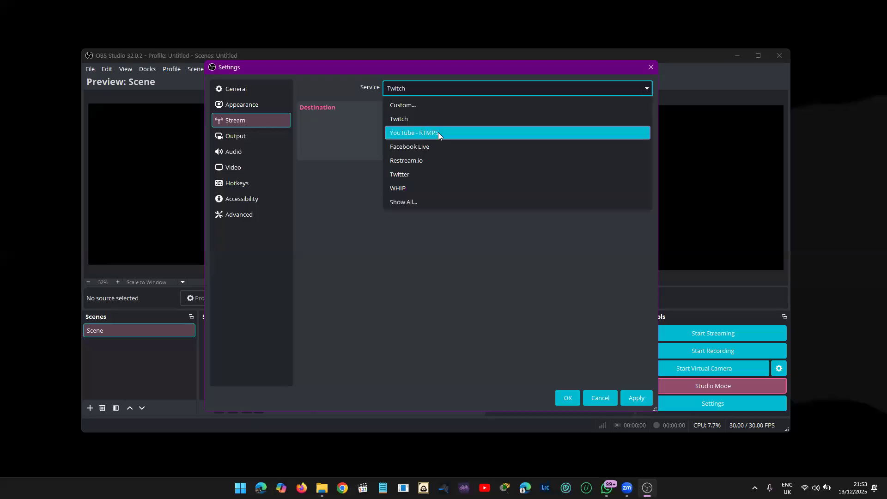
{"action": "left_click", "coordinate": [586, 118]}
{"action": "left_click", "coordinate": [537, 91]}
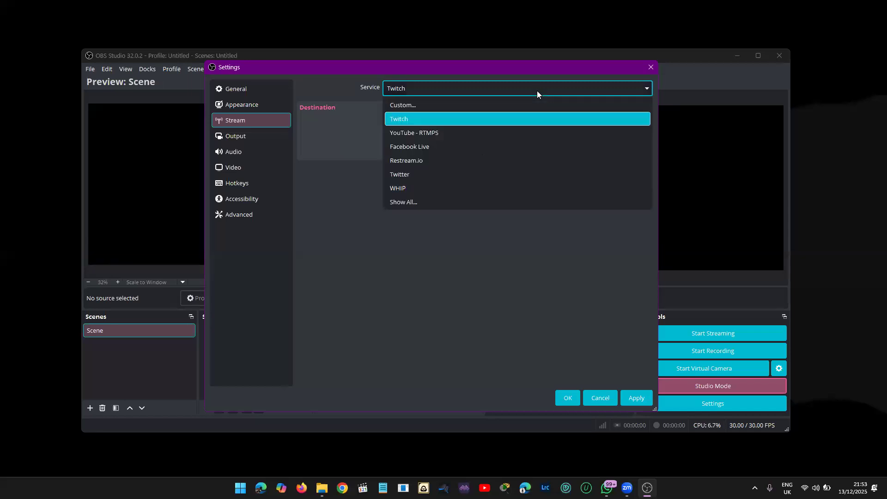
{"action": "left_click", "coordinate": [537, 101]}
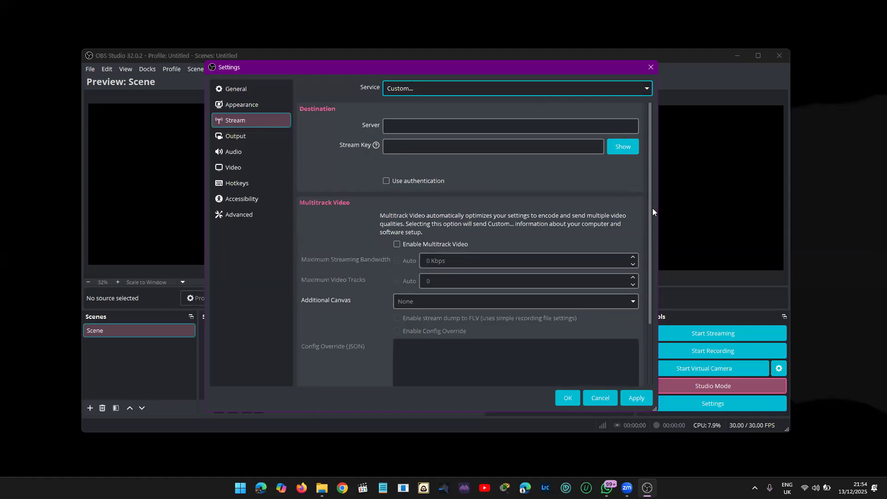
Look through the Destination, Multitrack Video and Advanced Options sections of the Custom streaming service
{"action": "scroll", "coordinate": [652, 250], "scroll_direction": "down", "scroll_amount": 2}
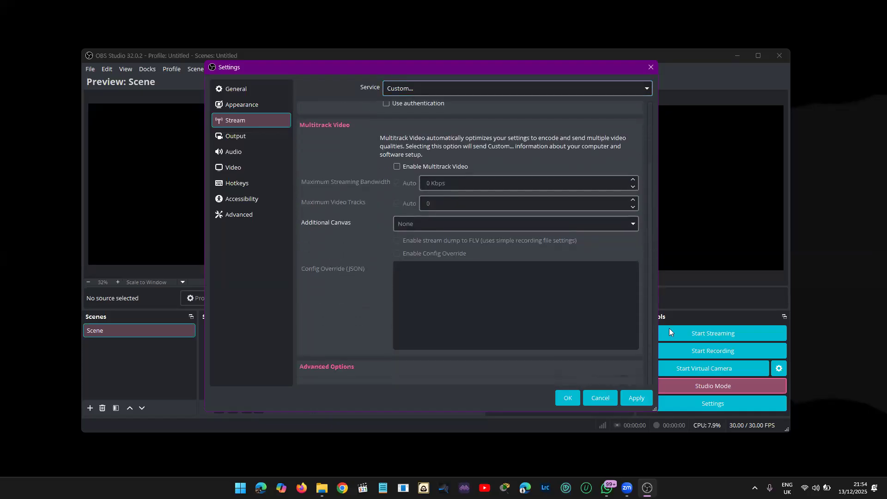
{"action": "left_click_drag", "start_coordinate": [673, 353], "coordinate": [666, 213]}
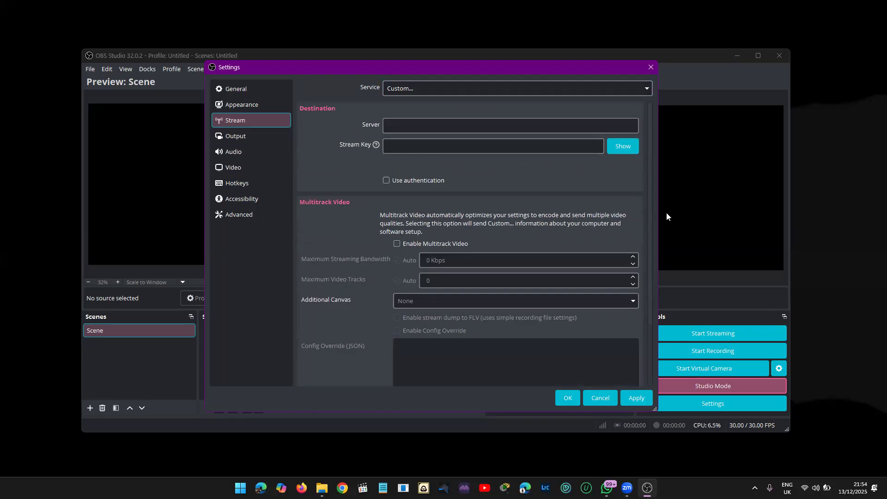
{"action": "left_click_drag", "start_coordinate": [666, 213], "coordinate": [669, 240]}
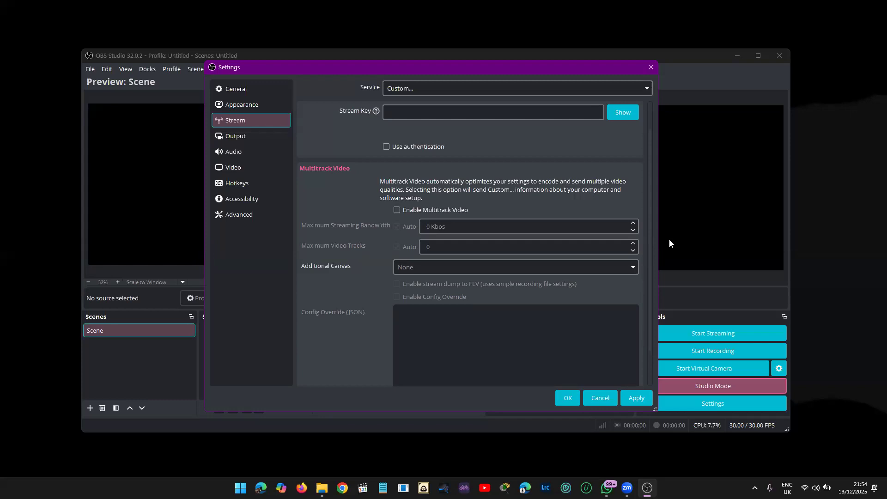
{"action": "left_click_drag", "start_coordinate": [669, 240], "coordinate": [673, 308]}
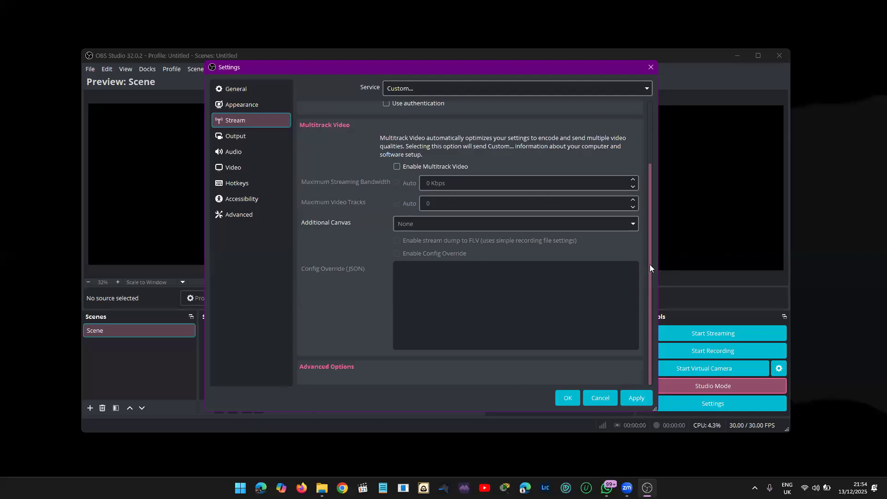
{"action": "scroll", "coordinate": [643, 209], "scroll_direction": "up", "scroll_amount": 3}
{"action": "scroll", "coordinate": [640, 195], "scroll_direction": "down", "scroll_amount": 2}
{"action": "scroll", "coordinate": [650, 267], "scroll_direction": "down", "scroll_amount": 2}
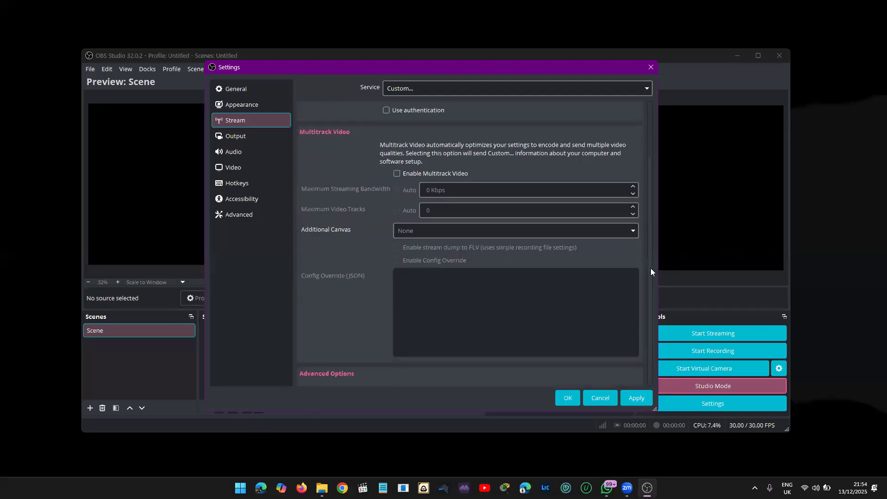
{"action": "left_click_drag", "start_coordinate": [650, 268], "coordinate": [651, 277]}
{"action": "scroll", "coordinate": [627, 212], "scroll_direction": "up", "scroll_amount": 3}
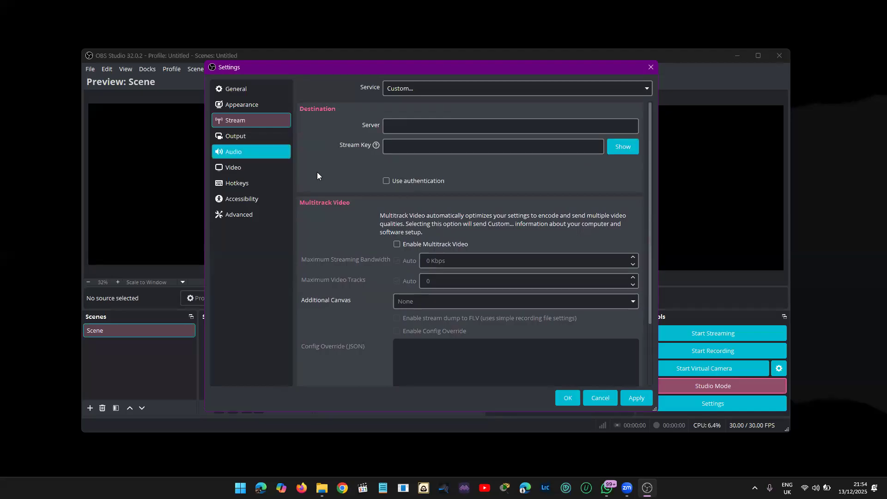
Glance at the Output settings, then return to the Stream settings and recheck the Multitrack Video options
{"action": "left_click", "coordinate": [236, 136]}
{"action": "left_click", "coordinate": [226, 121]}
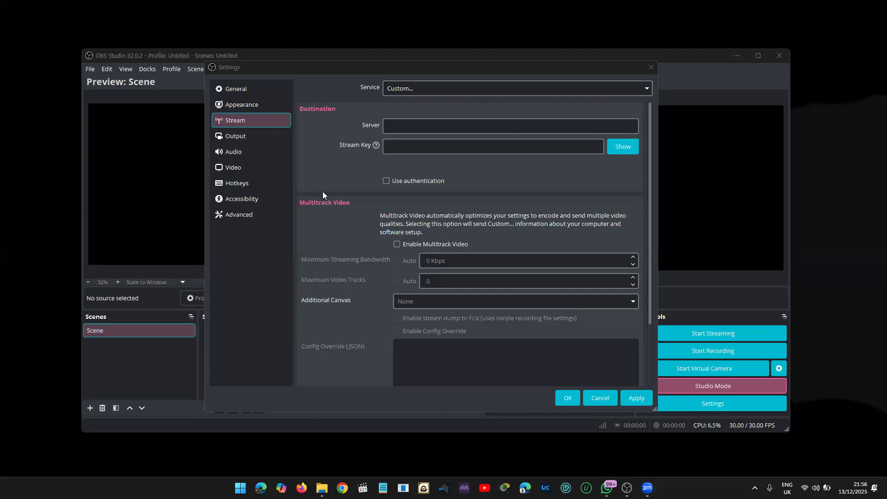
{"action": "left_click", "coordinate": [257, 121]}
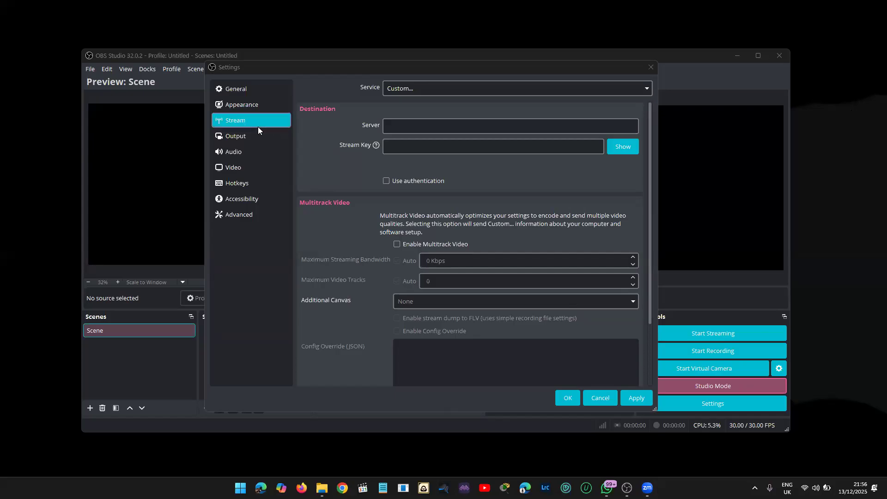
{"action": "left_click", "coordinate": [652, 302]}
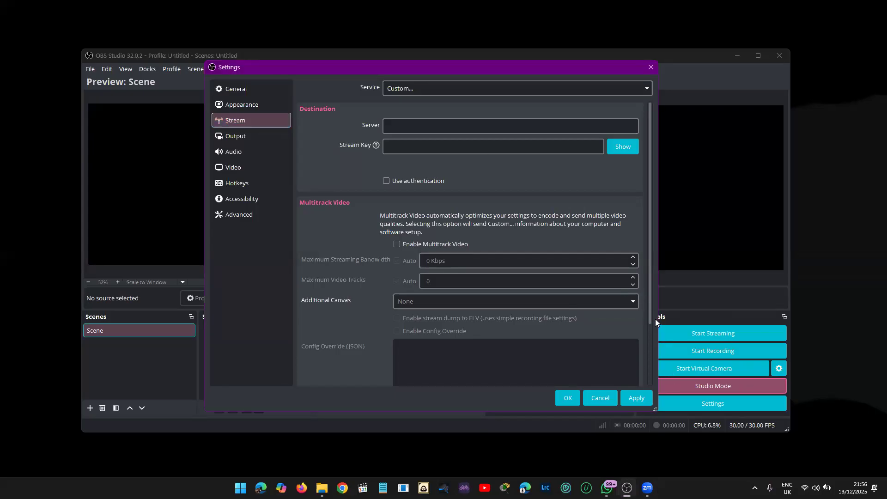
{"action": "scroll", "coordinate": [651, 315], "scroll_direction": "down", "scroll_amount": 3}
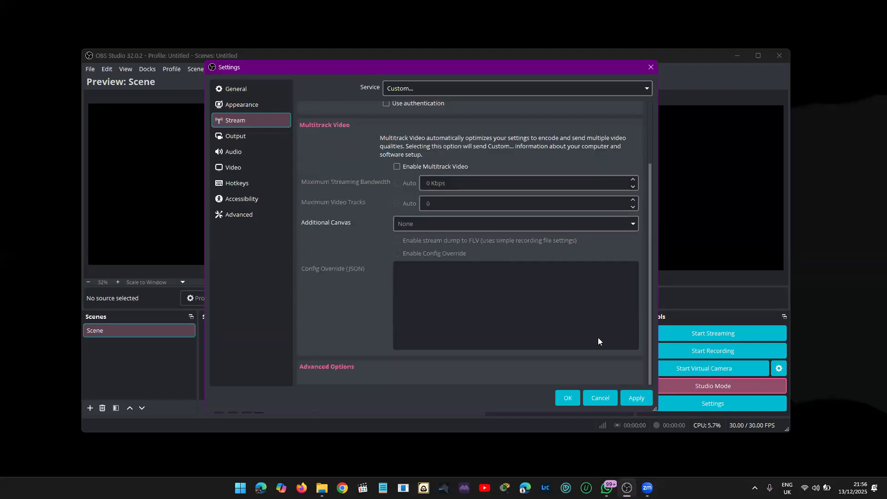
Review the Simple mode options in the Output settings and set the output mode to Advanced
{"action": "left_click", "coordinate": [219, 137]}
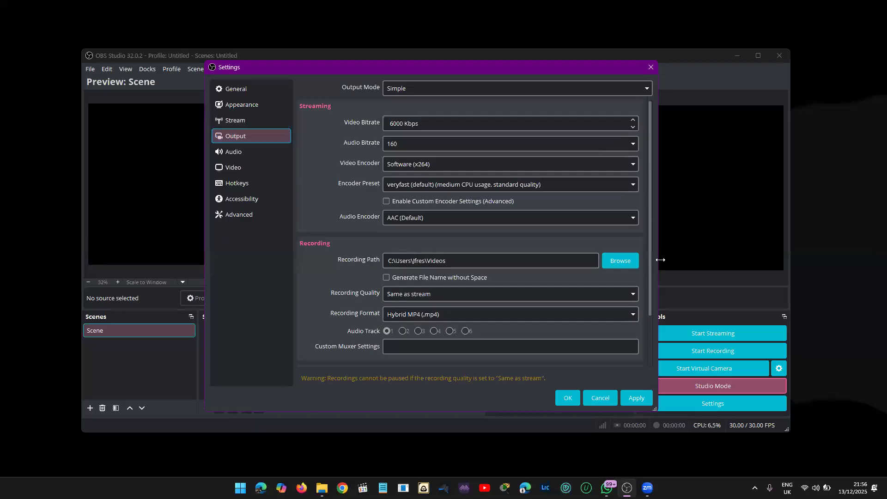
{"action": "left_click_drag", "start_coordinate": [655, 287], "coordinate": [657, 320]}
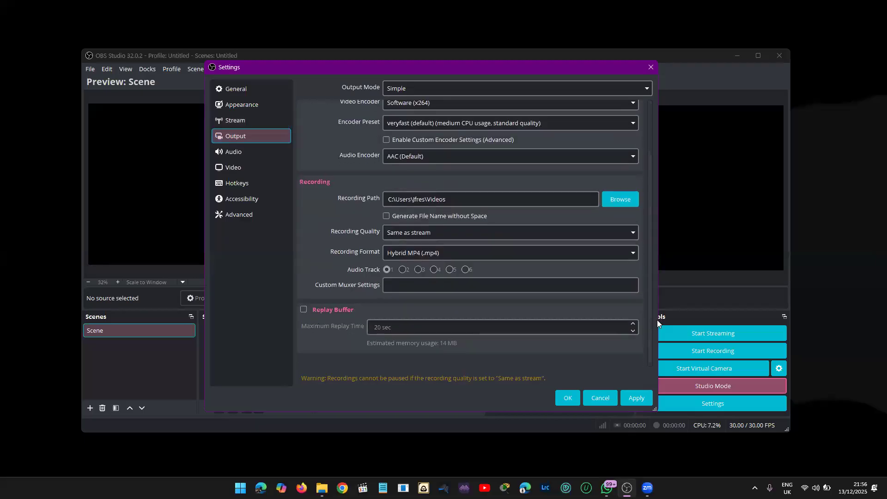
{"action": "scroll", "coordinate": [509, 101], "scroll_direction": "up", "scroll_amount": 3}
{"action": "left_click", "coordinate": [507, 88]}
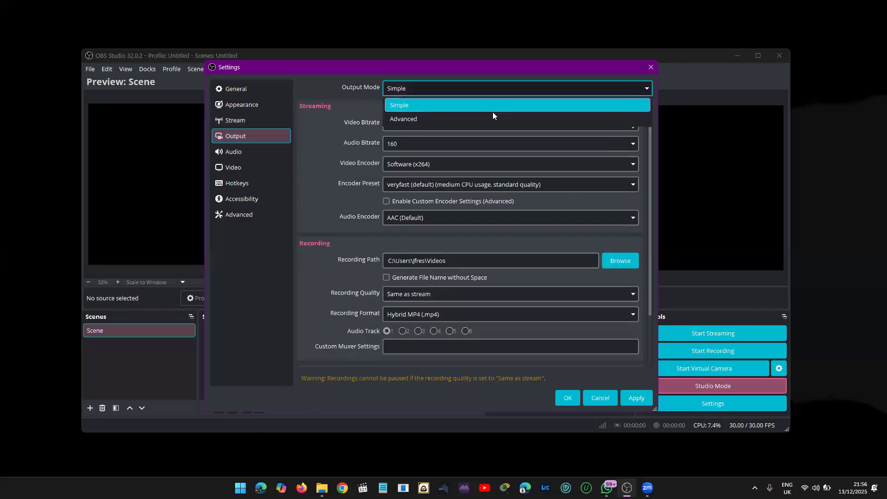
{"action": "left_click", "coordinate": [493, 118]}
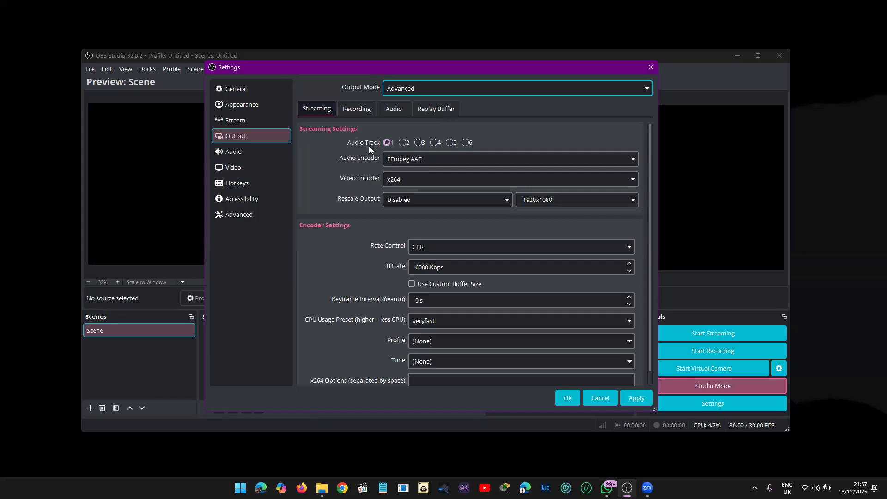
Examine the available audio encoders, video encoders, rescale filters and rescale resolutions in the advanced streaming output settings
{"action": "left_click", "coordinate": [426, 162]}
{"action": "left_click", "coordinate": [427, 161]}
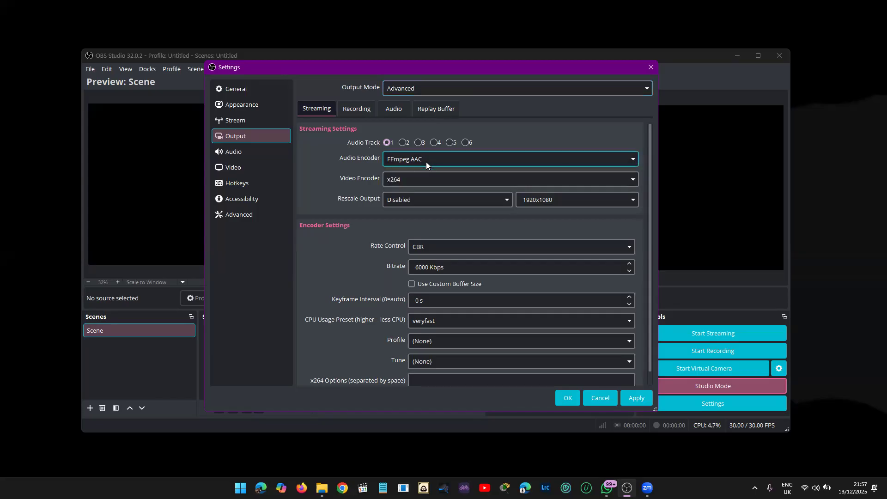
{"action": "left_click", "coordinate": [445, 180]}
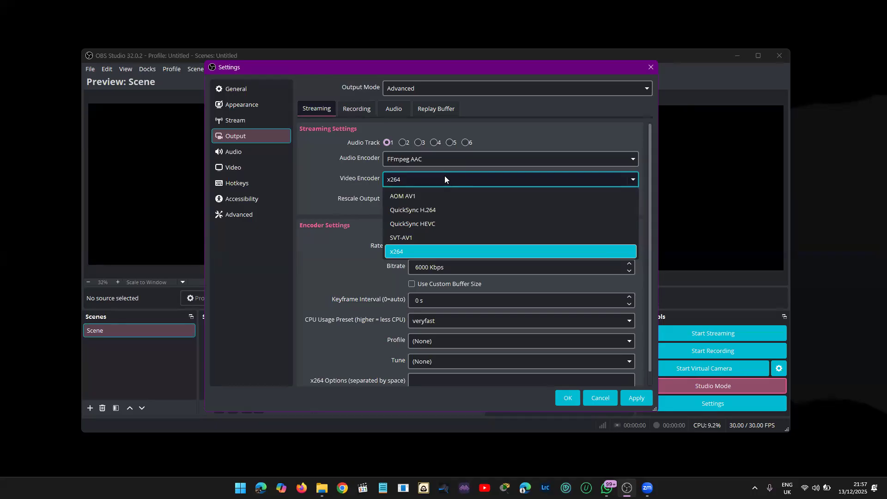
{"action": "left_click", "coordinate": [445, 178]}
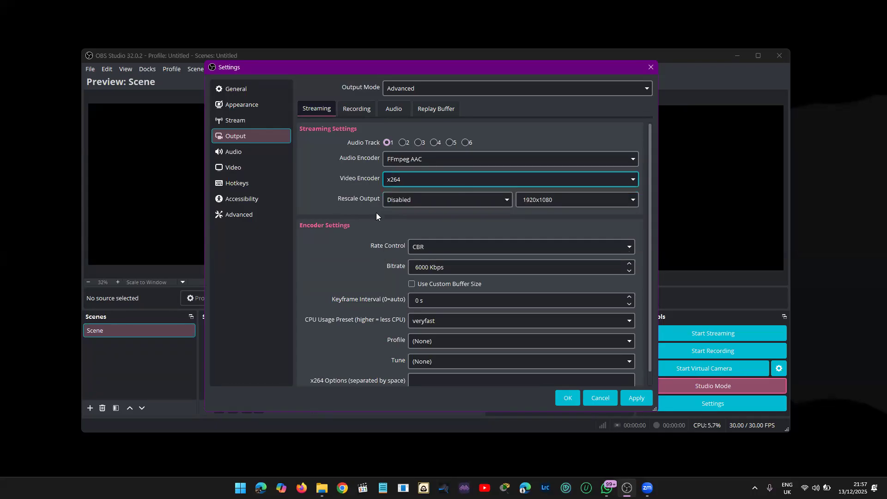
{"action": "left_click", "coordinate": [420, 199]}
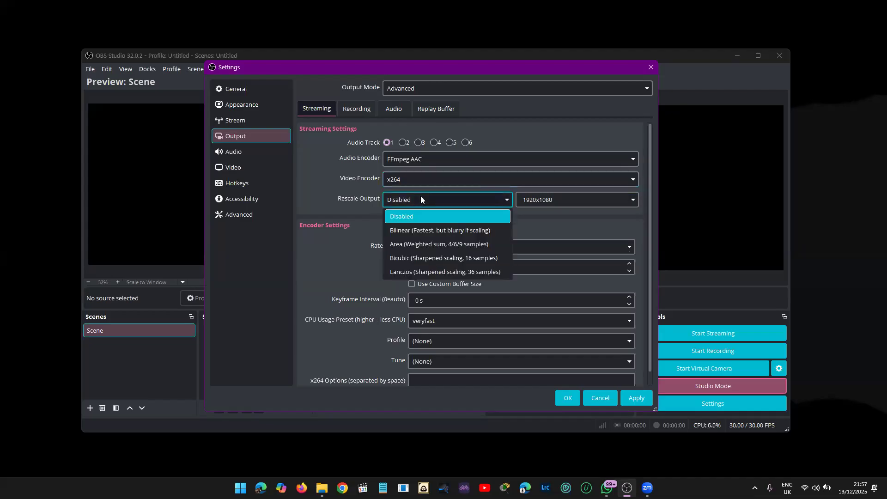
{"action": "left_click", "coordinate": [421, 198]}
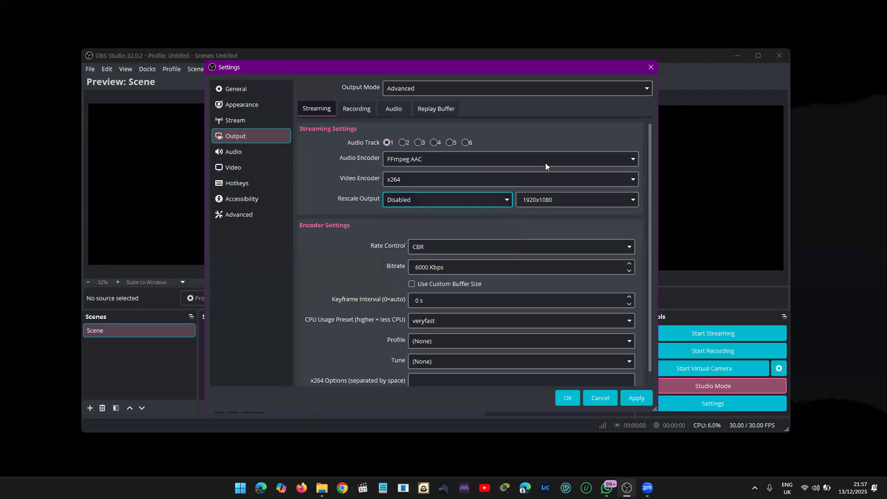
{"action": "left_click", "coordinate": [632, 200]}
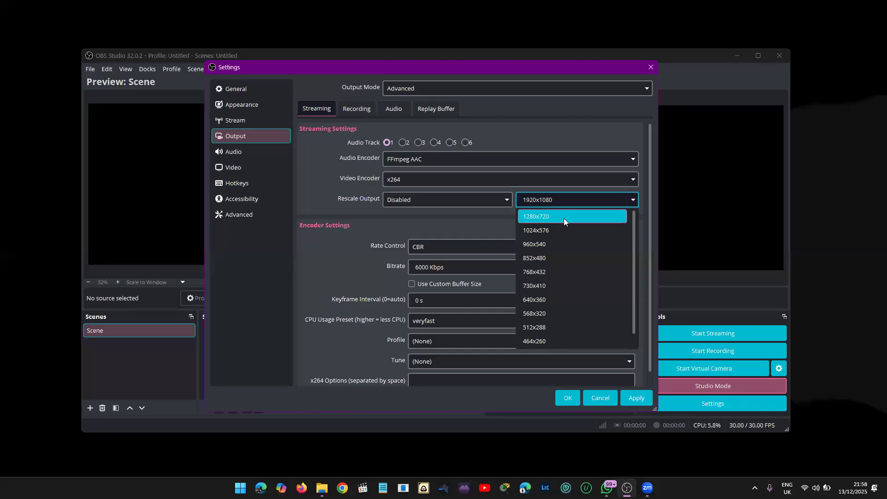
{"action": "left_click", "coordinate": [466, 225]}
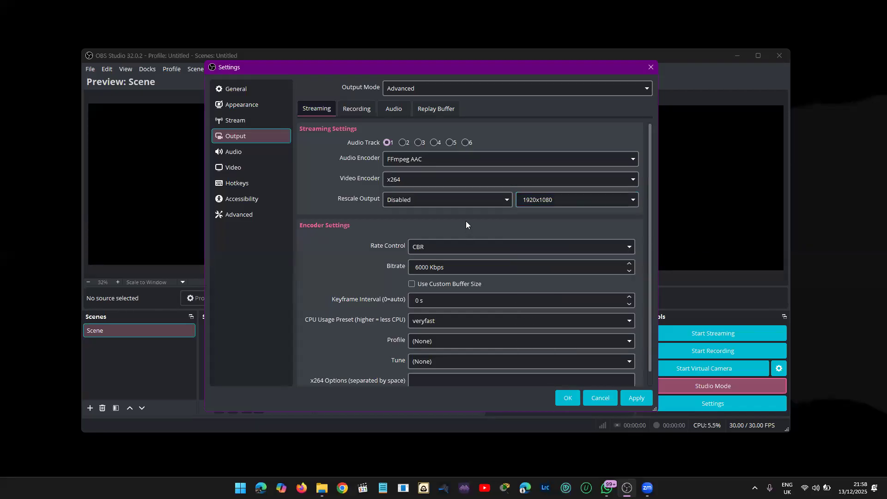
Examine the streaming encoder's rate control choices and highlight its bitrate value
{"action": "left_click", "coordinate": [482, 248]}
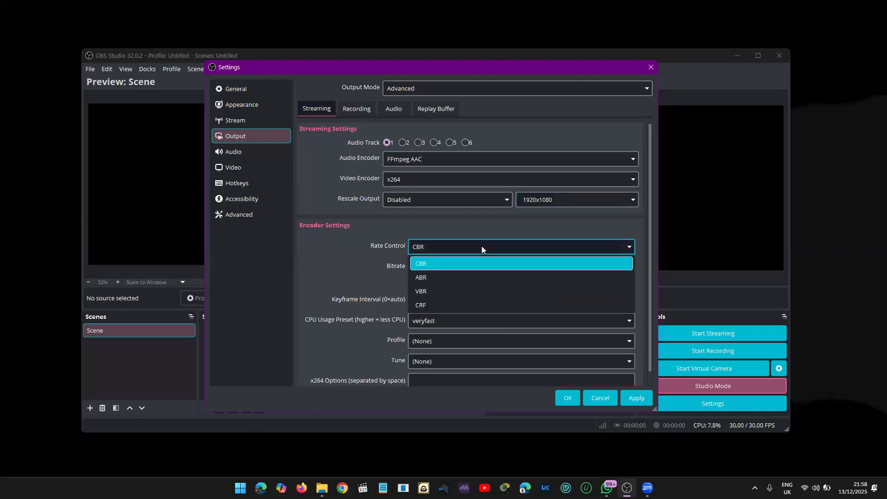
{"action": "left_click", "coordinate": [482, 246]}
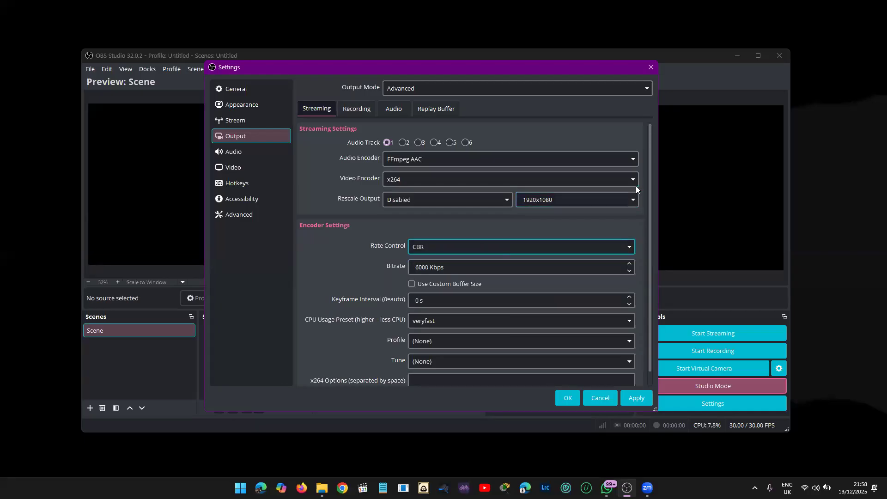
{"action": "scroll", "coordinate": [578, 240], "scroll_direction": "down", "scroll_amount": 1}
{"action": "left_click", "coordinate": [496, 257]}
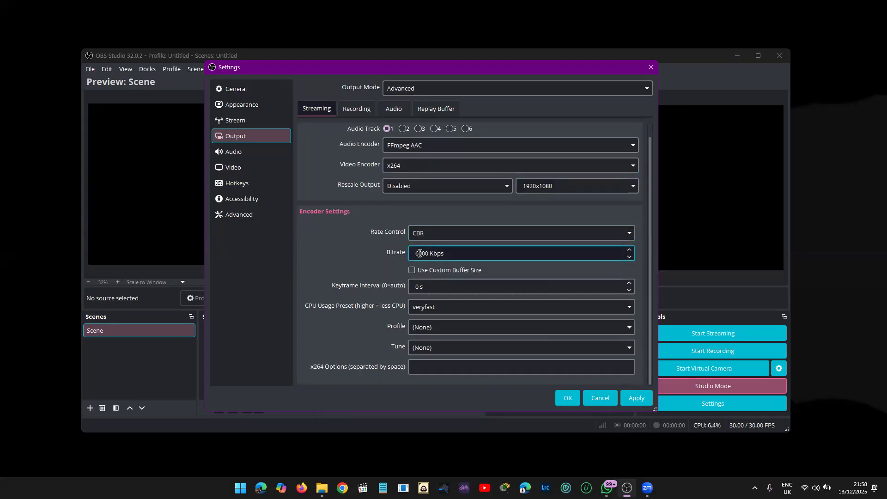
{"action": "left_click_drag", "start_coordinate": [417, 253], "coordinate": [453, 255]}
{"action": "left_click", "coordinate": [453, 256]}
Switch to Chrome with the Churchmultimedia profile and run the internet speed test at fast.com
{"action": "left_click", "coordinate": [342, 488]}
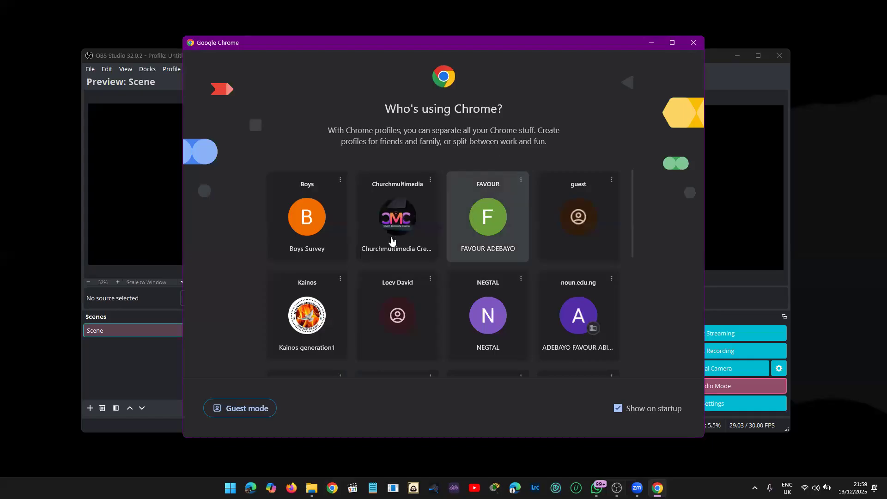
{"action": "left_click", "coordinate": [392, 240]}
{"action": "left_click", "coordinate": [285, 32]}
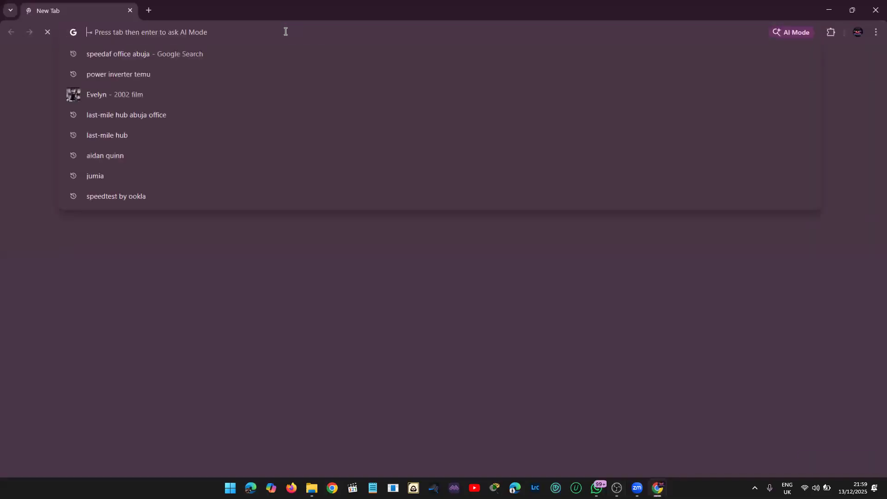
{"action": "type", "text": "fast.c"}
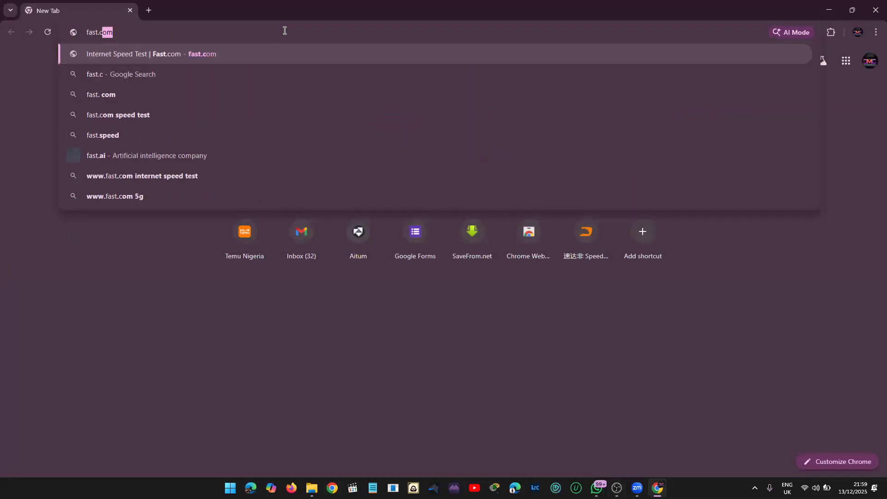
{"action": "key", "text": "Delete"}
{"action": "key", "text": "Return"}
{"action": "left_click", "coordinate": [284, 31]}
{"action": "left_click", "coordinate": [117, 201]}
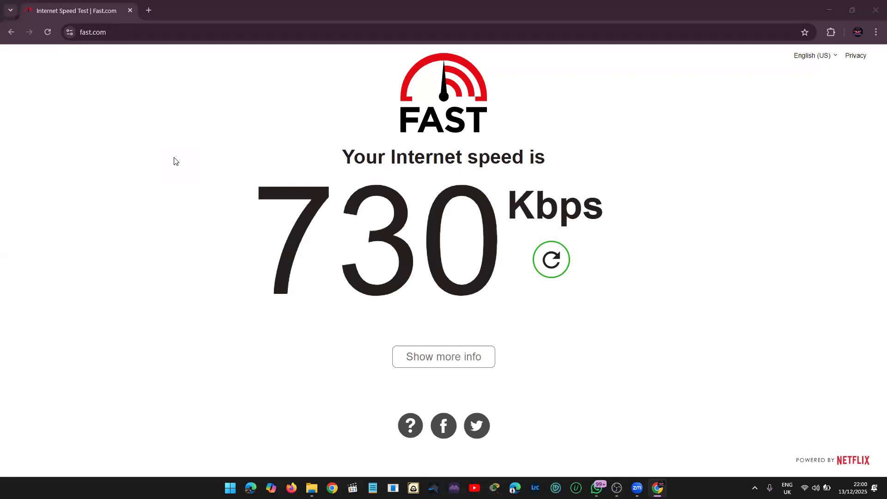
Compare the OBS streaming bitrate with the connection speed, rerunning the fast.com test, and return to the OBS Output settings
{"action": "key", "text": "alt+Tab"}
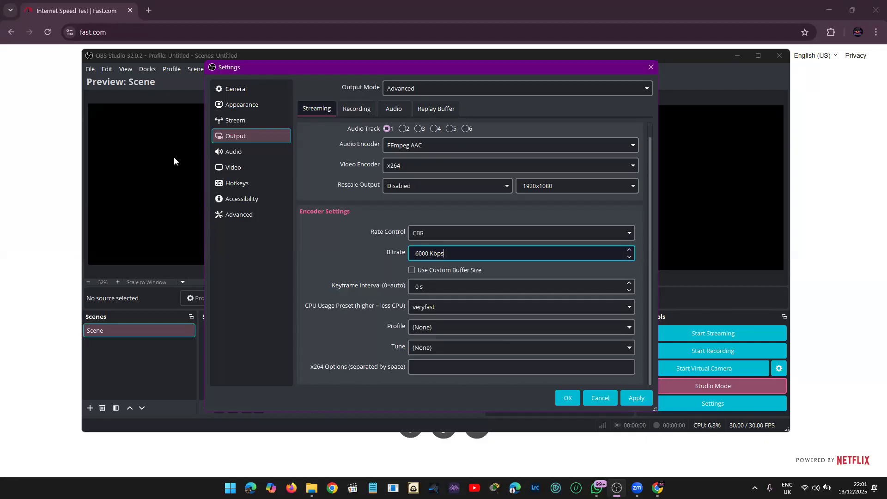
{"action": "left_click", "coordinate": [1, 95]}
{"action": "left_click", "coordinate": [48, 32]}
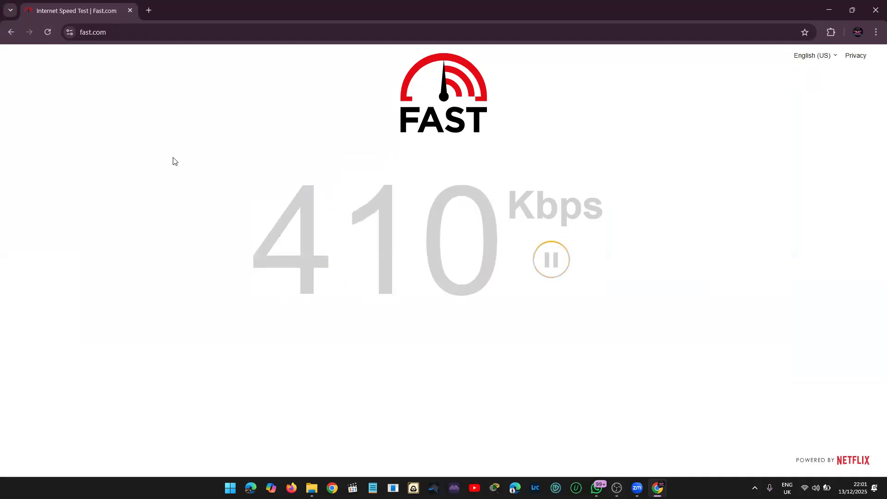
{"action": "key", "text": "alt+Tab"}
{"action": "key", "text": "alt+Tab"}
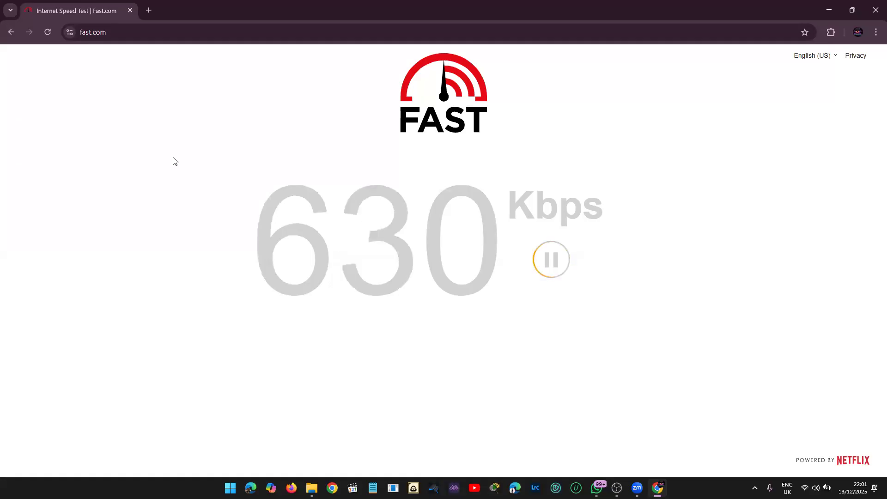
{"action": "key", "text": "alt+Tab"}
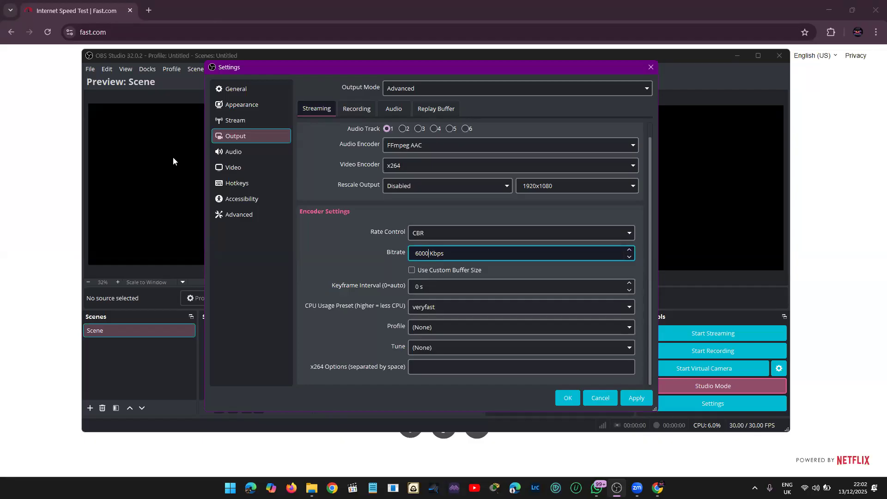
Try lower values for the streaming encoder's bitrate and set it back to 6000 Kbps
{"action": "key", "text": "BackSpace"}
{"action": "type", "text": "2"}
{"action": "key", "text": "BackSpace"}
{"action": "type", "text": "3"}
{"action": "key", "text": "BackSpace"}
{"action": "key", "text": "BackSpace"}
{"action": "type", "text": "25"}
{"action": "key", "text": "BackSpace"}
{"action": "key", "text": "BackSpace"}
{"action": "type", "text": "60"}
Switch to Chrome, rerun the fast.com speed test, and return to the streaming encoder settings in OBS
{"action": "left_click", "coordinate": [19, 168]}
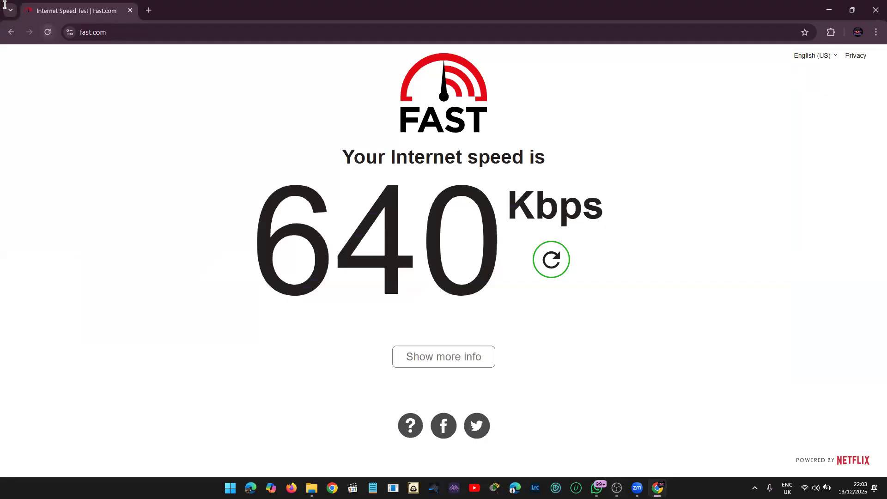
{"action": "left_click", "coordinate": [552, 260]}
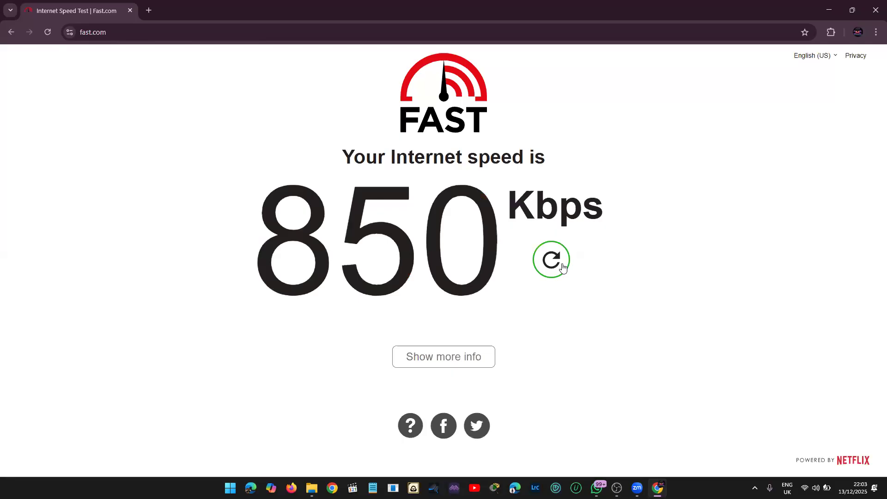
{"action": "key", "text": "alt+Tab"}
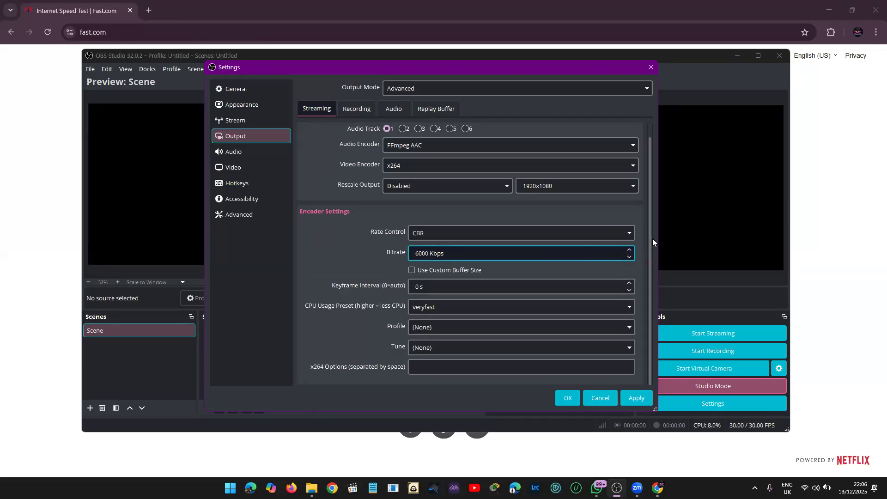
{"action": "left_click_drag", "start_coordinate": [651, 242], "coordinate": [651, 280]}
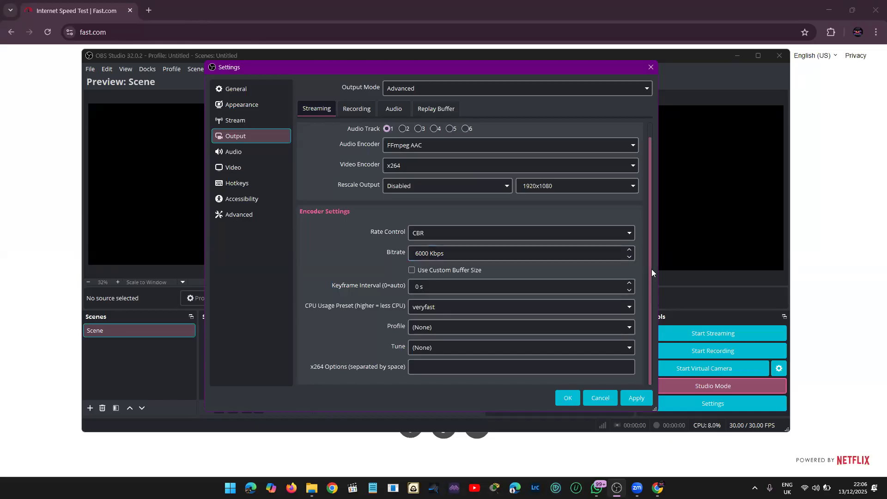
Set the recording type to Custom Output (FFmpeg) in the advanced recording output settings
{"action": "left_click", "coordinate": [345, 112]}
{"action": "left_click", "coordinate": [414, 131]}
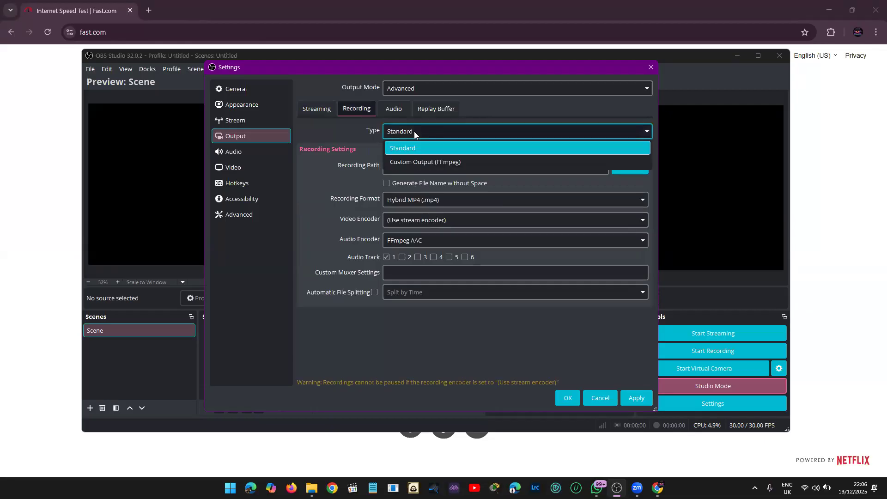
{"action": "left_click", "coordinate": [414, 162]}
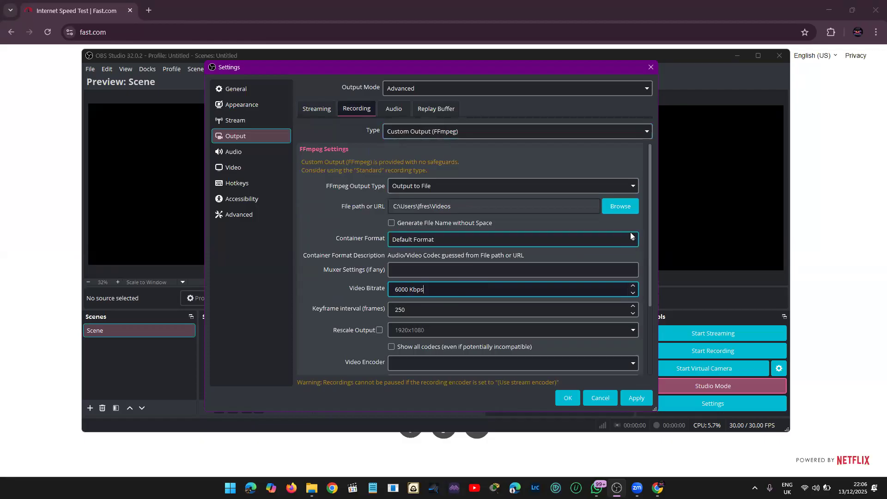
{"action": "left_click_drag", "start_coordinate": [652, 237], "coordinate": [648, 316]}
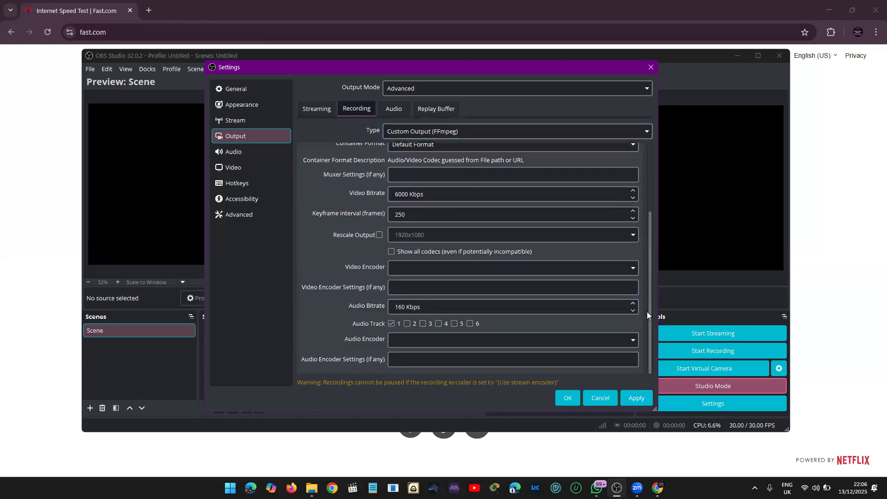
Raise the custom FFmpeg recording's audio bitrate in increments, and replace it with 128 Kbps
{"action": "left_click", "coordinate": [583, 312]}
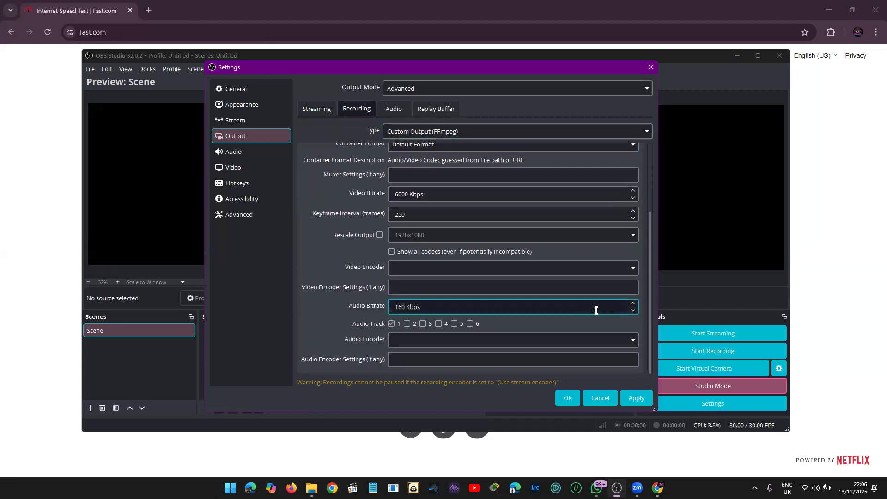
{"action": "left_click", "coordinate": [632, 304]}
{"action": "left_click", "coordinate": [633, 304]}
{"action": "left_click", "coordinate": [632, 303]}
{"action": "left_click", "coordinate": [632, 304]}
{"action": "left_click", "coordinate": [633, 304]}
{"action": "left_click", "coordinate": [633, 304]}
{"action": "left_click", "coordinate": [633, 303]}
{"action": "left_click", "coordinate": [633, 304]}
{"action": "left_click", "coordinate": [633, 303]}
{"action": "left_click", "coordinate": [633, 304]}
{"action": "left_click", "coordinate": [633, 304]}
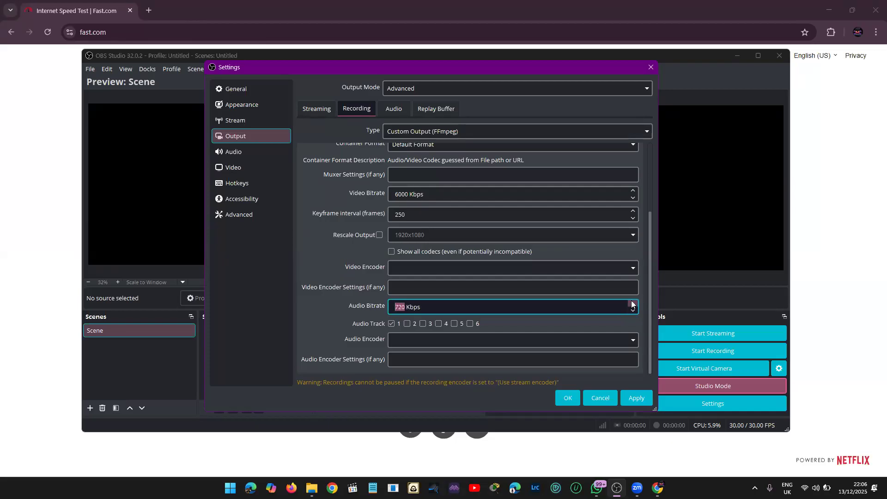
{"action": "left_click", "coordinate": [632, 304]}
{"action": "left_click", "coordinate": [633, 304]}
{"action": "left_click", "coordinate": [633, 304]}
{"action": "left_click", "coordinate": [633, 304]}
{"action": "left_click", "coordinate": [633, 303]}
{"action": "left_click", "coordinate": [633, 303]}
{"action": "left_click", "coordinate": [632, 304]}
{"action": "left_click", "coordinate": [632, 304]}
{"action": "left_click", "coordinate": [633, 304]}
{"action": "key", "text": "BackSpace"}
{"action": "type", "text": "128"}
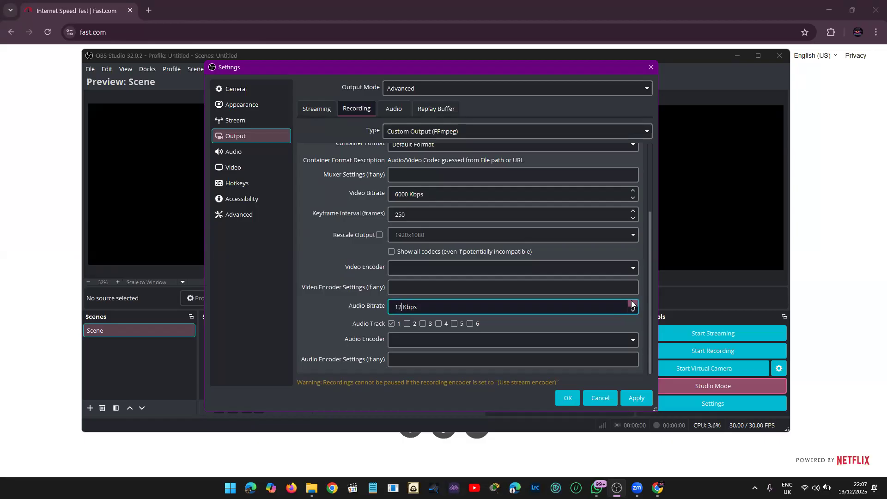
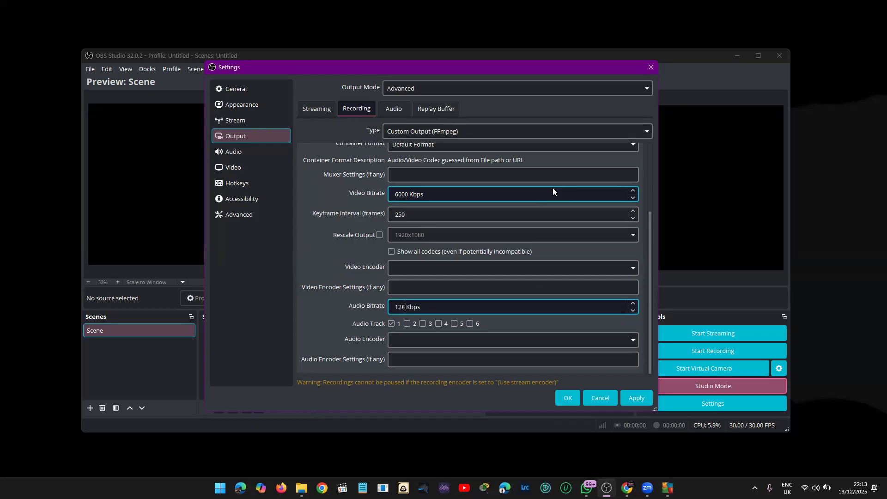
Try 512 Kbps for the recording's audio bitrate and settle on 256 Kbps
{"action": "key", "text": "BackSpace"}
{"action": "key", "text": "BackSpace"}
{"action": "key", "text": "BackSpace"}
{"action": "type", "text": "512"}
{"action": "key", "text": "BackSpace"}
{"action": "key", "text": "BackSpace"}
{"action": "key", "text": "BackSpace"}
{"action": "type", "text": "256"}
{"action": "left_click_drag", "start_coordinate": [649, 249], "coordinate": [650, 265]}
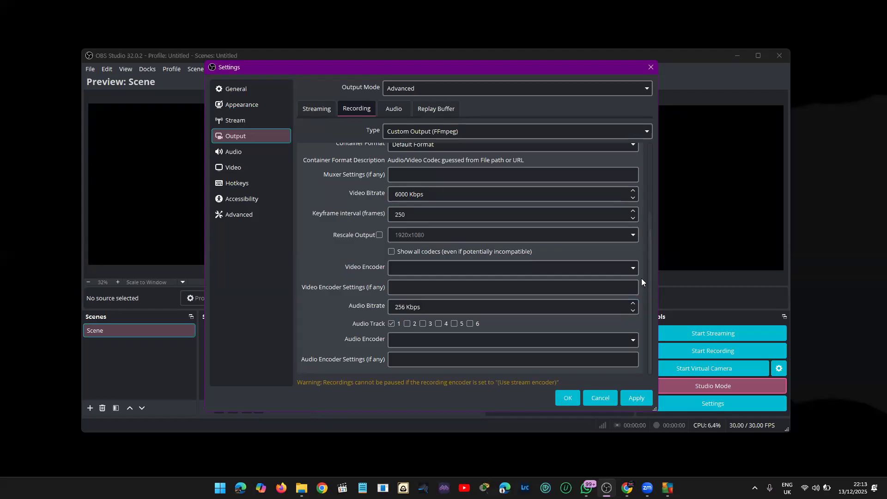
{"action": "scroll", "coordinate": [636, 243], "scroll_direction": "up", "scroll_amount": 5}
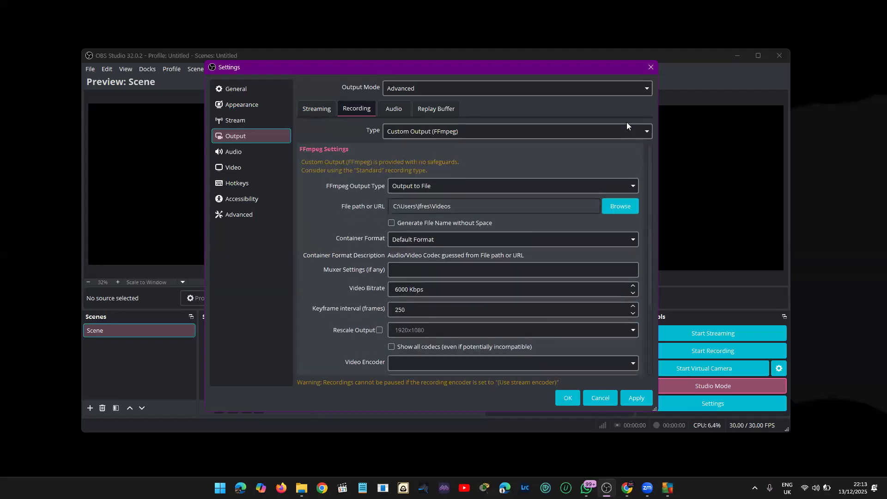
Set the audio bitrate of Track 1 and Track 2 to 320 in the advanced output settings
{"action": "left_click", "coordinate": [396, 112]}
{"action": "left_click", "coordinate": [455, 151]}
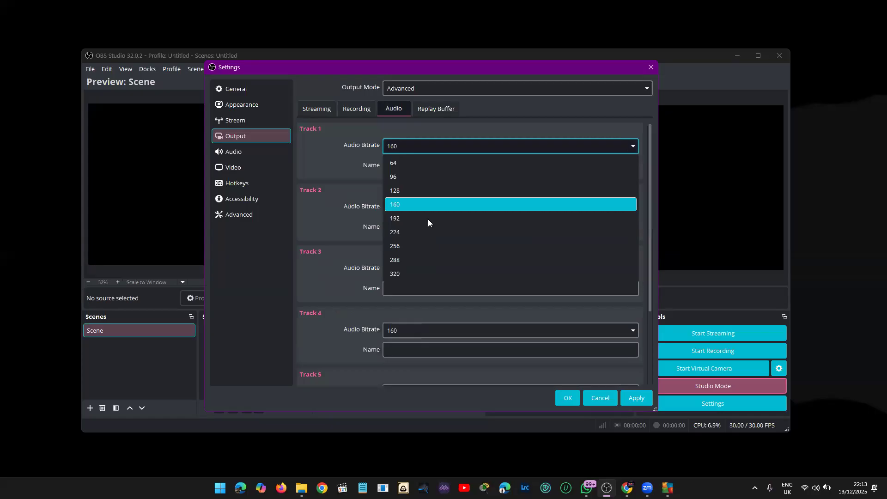
{"action": "left_click", "coordinate": [431, 274]}
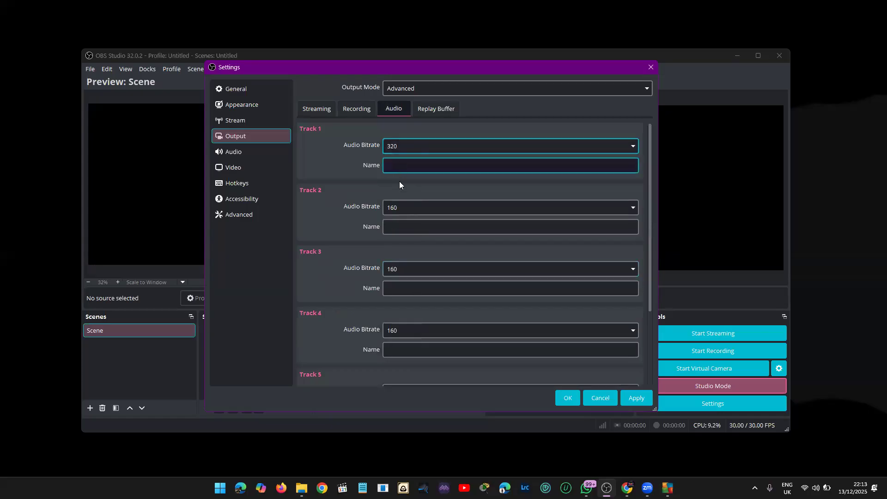
{"action": "left_click", "coordinate": [404, 208]}
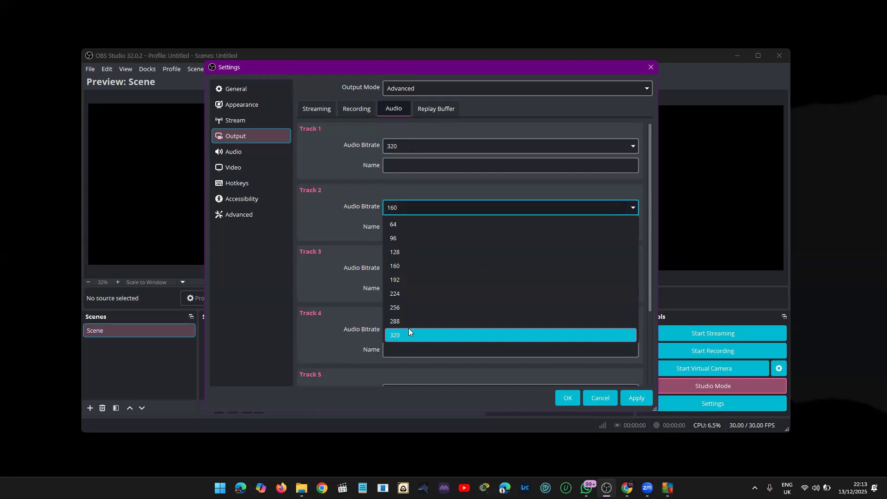
{"action": "left_click", "coordinate": [409, 330]}
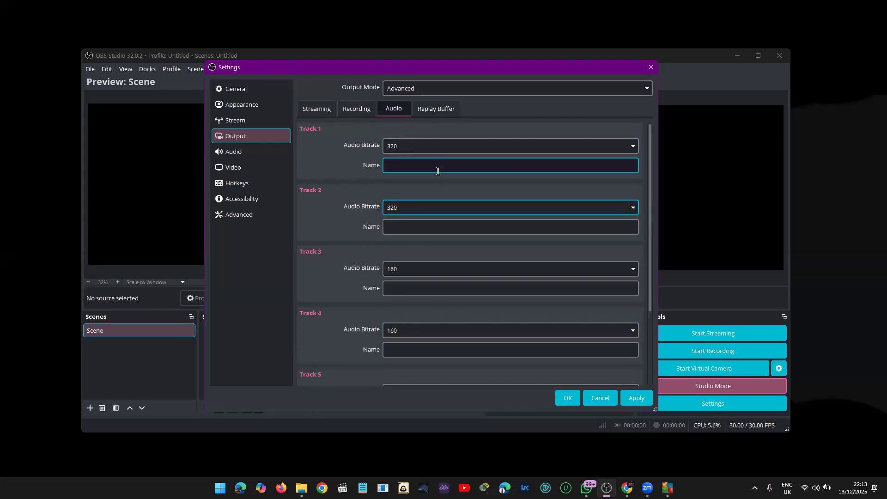
{"action": "left_click", "coordinate": [439, 146]}
Examine the Replay Buffer output options and the general Audio settings, including devices, meters and hotkeys
{"action": "left_click", "coordinate": [433, 112]}
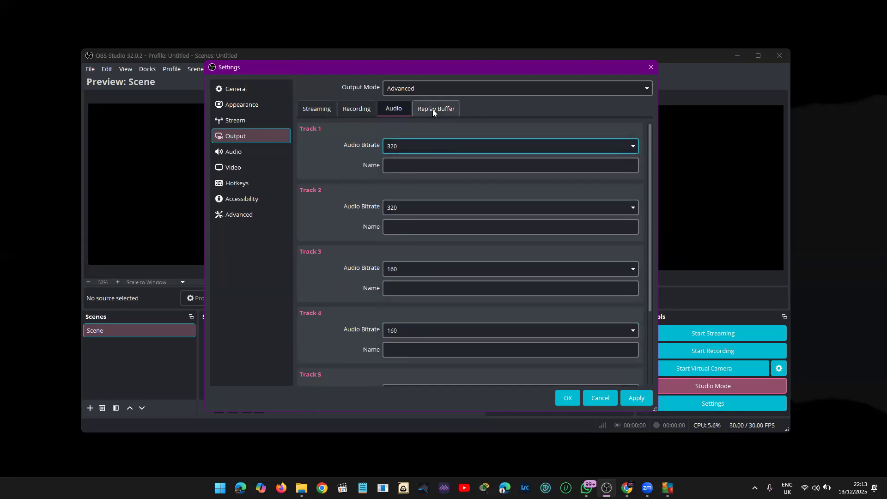
{"action": "left_click", "coordinate": [433, 109]}
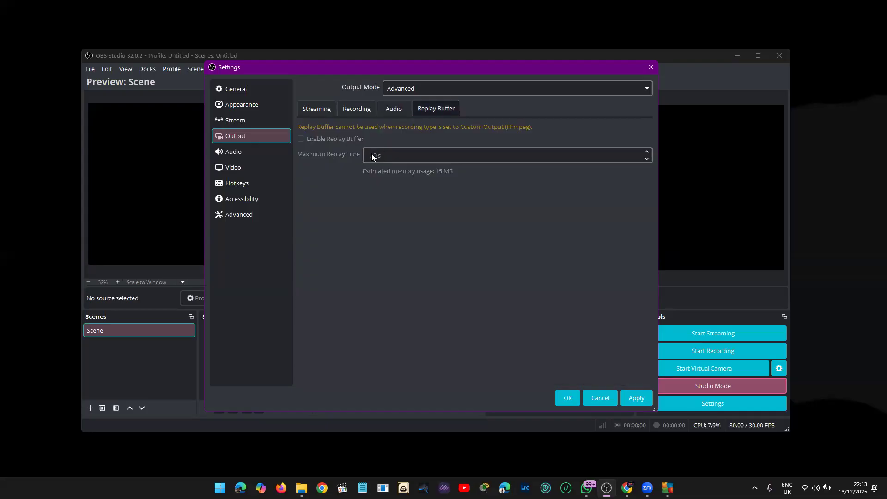
{"action": "left_click", "coordinate": [253, 151]}
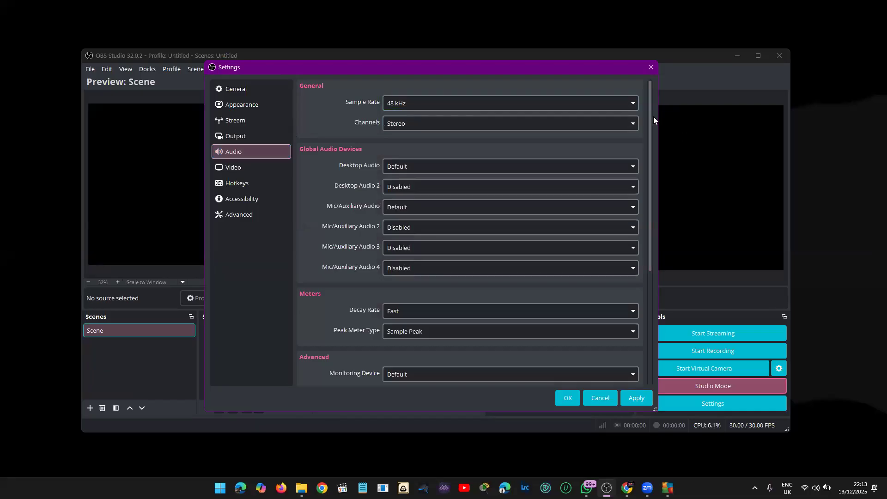
{"action": "scroll", "coordinate": [649, 221], "scroll_direction": "down", "scroll_amount": 5}
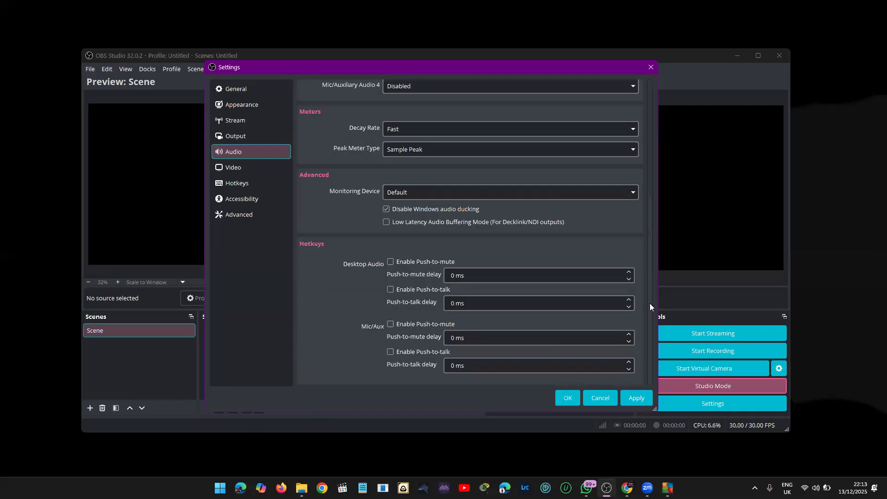
{"action": "scroll", "coordinate": [639, 160], "scroll_direction": "up", "scroll_amount": 5}
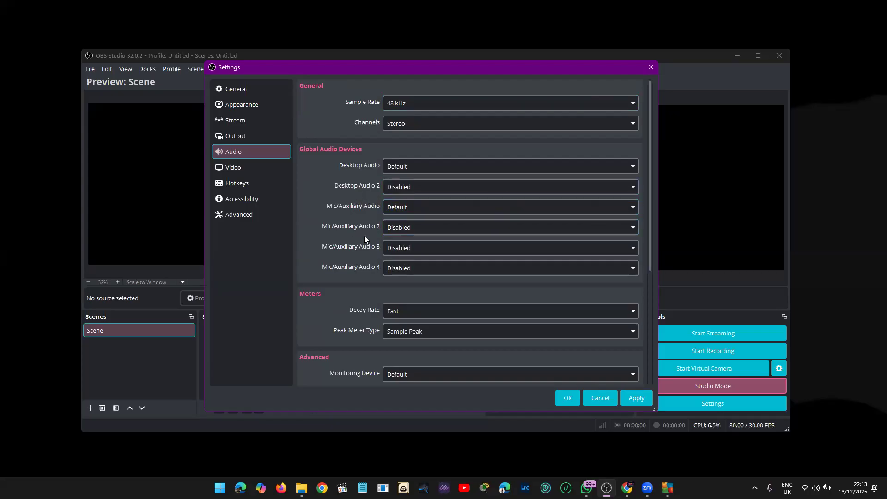
Compare the general Audio settings with the recording and audio track options in the advanced Output settings
{"action": "left_click", "coordinate": [237, 137]}
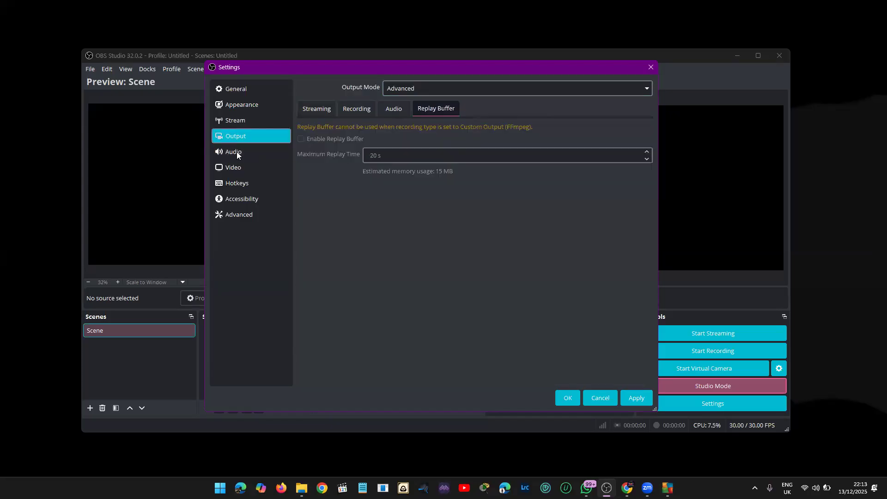
{"action": "left_click", "coordinate": [236, 152]}
{"action": "left_click", "coordinate": [234, 122]}
{"action": "left_click", "coordinate": [236, 104]}
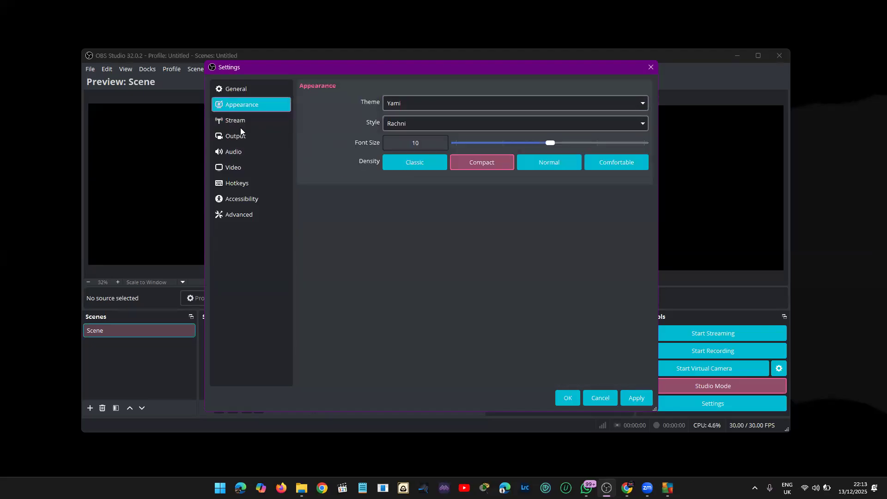
{"action": "left_click", "coordinate": [239, 151]}
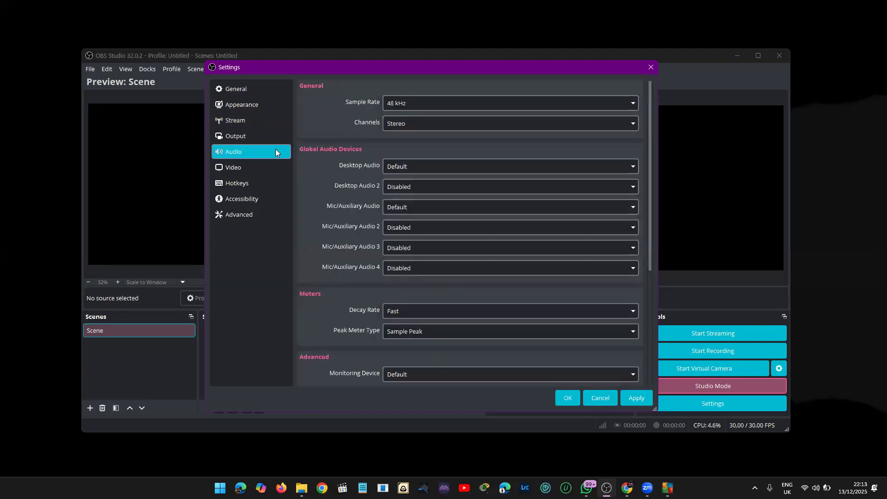
{"action": "left_click", "coordinate": [254, 135]}
{"action": "left_click", "coordinate": [375, 111]}
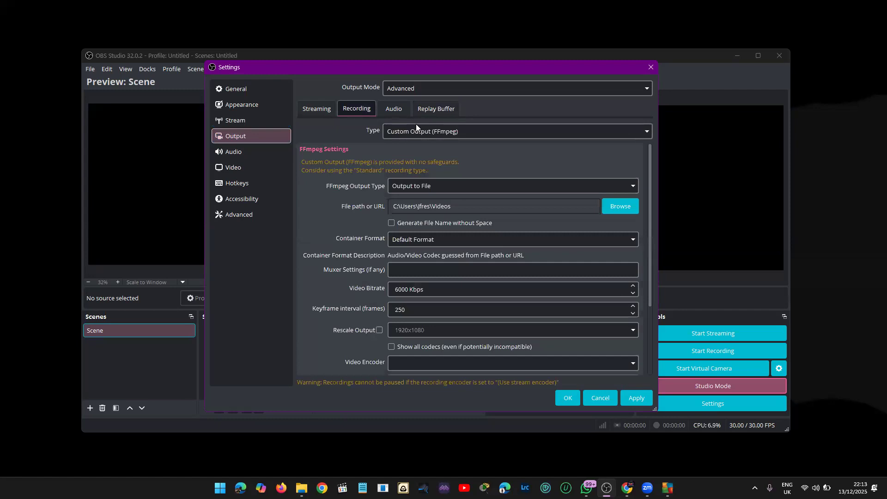
{"action": "left_click", "coordinate": [391, 110]}
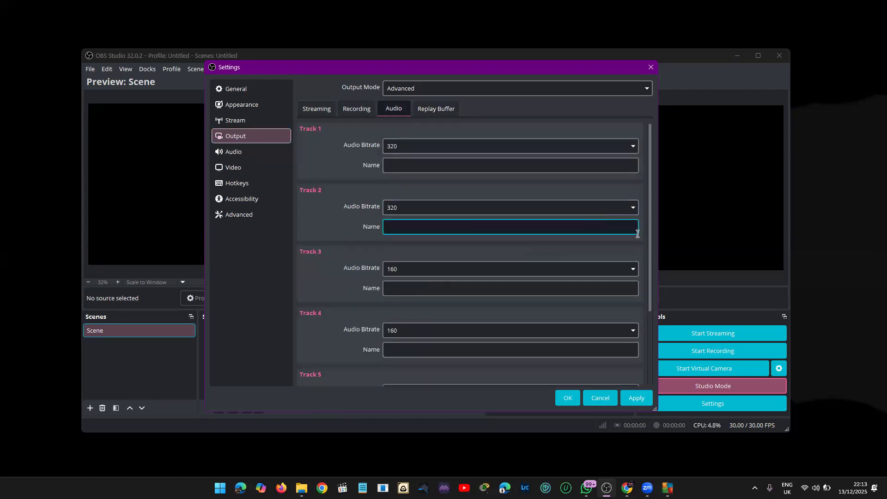
{"action": "scroll", "coordinate": [651, 302], "scroll_direction": "down", "scroll_amount": 2}
{"action": "scroll", "coordinate": [638, 231], "scroll_direction": "down", "scroll_amount": 1}
{"action": "scroll", "coordinate": [620, 137], "scroll_direction": "up", "scroll_amount": 4}
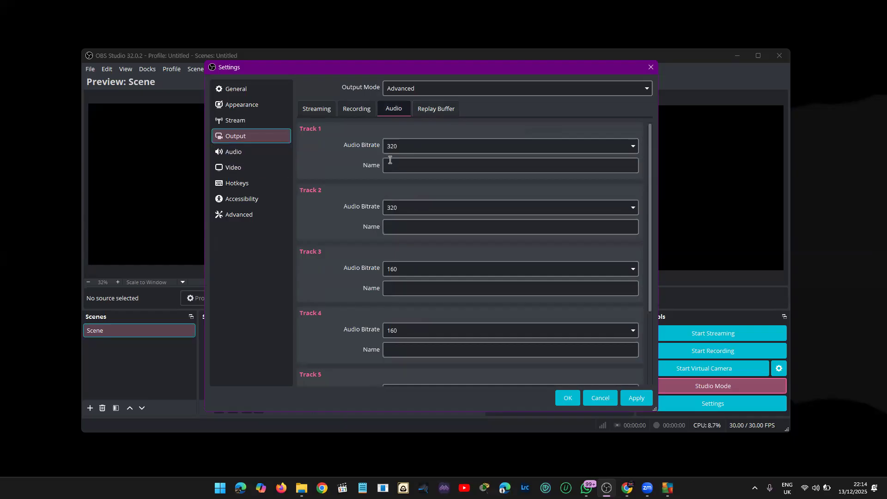
Review the Video settings for resolution, downscale filter and FPS, and return to the Audio settings
{"action": "left_click", "coordinate": [230, 156]}
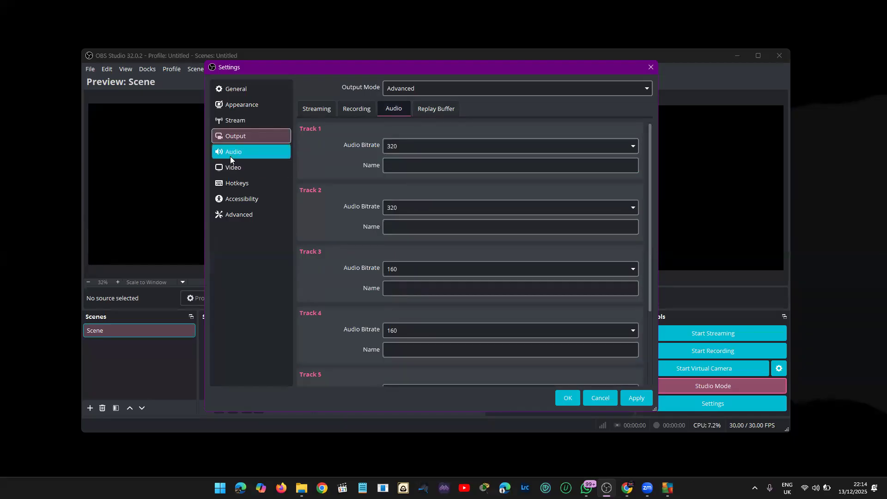
{"action": "left_click", "coordinate": [239, 169]}
{"action": "left_click", "coordinate": [240, 159]}
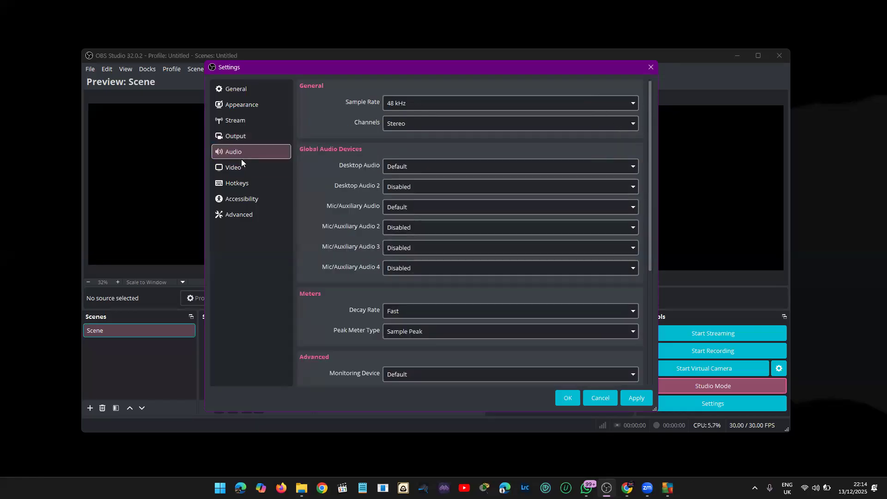
{"action": "left_click", "coordinate": [243, 167]}
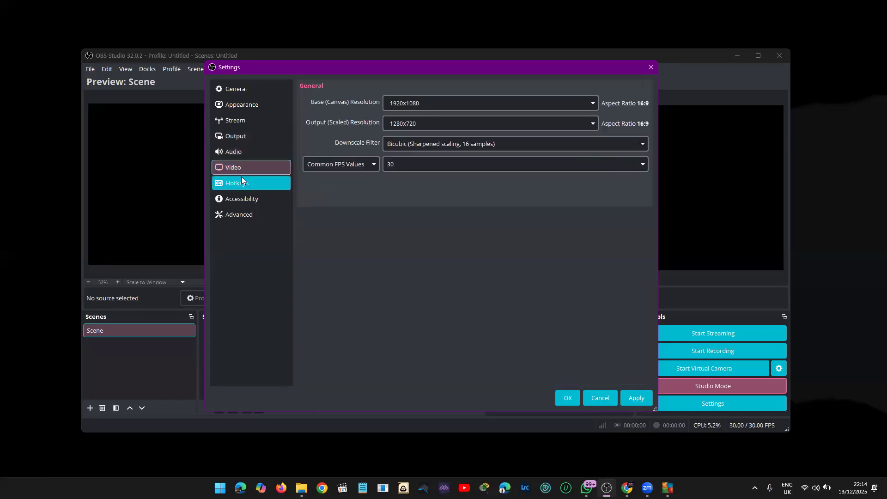
{"action": "left_click", "coordinate": [234, 153]}
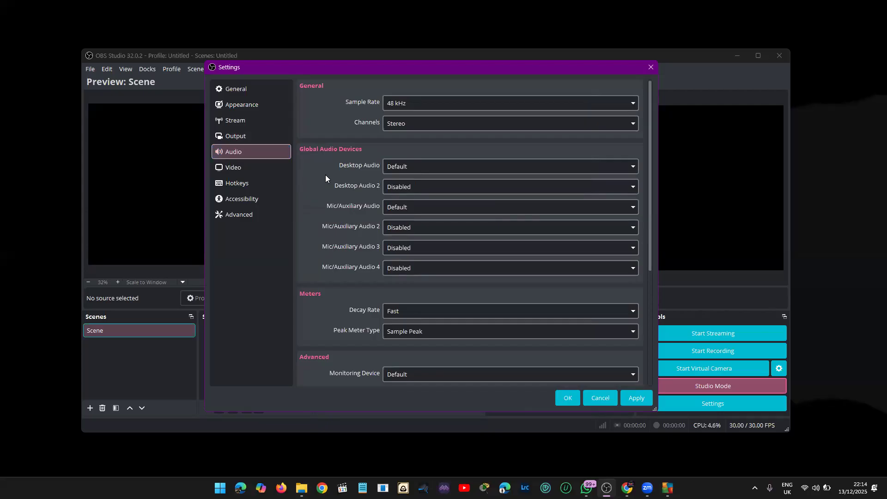
Examine the audio bitrate choices and name fields of Tracks 1 to 6 in the advanced output settings
{"action": "left_click", "coordinate": [244, 131]}
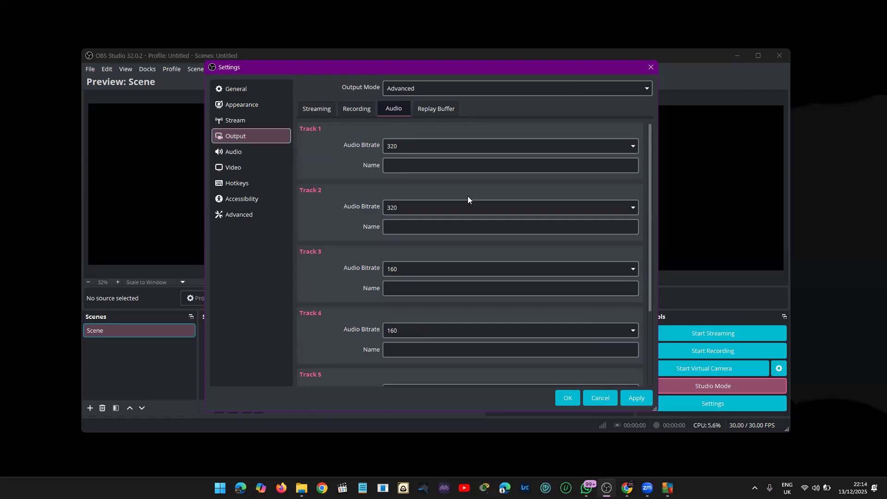
{"action": "scroll", "coordinate": [641, 278], "scroll_direction": "down", "scroll_amount": 2}
{"action": "scroll", "coordinate": [644, 231], "scroll_direction": "up", "scroll_amount": 2}
{"action": "left_click_drag", "start_coordinate": [649, 249], "coordinate": [645, 370]}
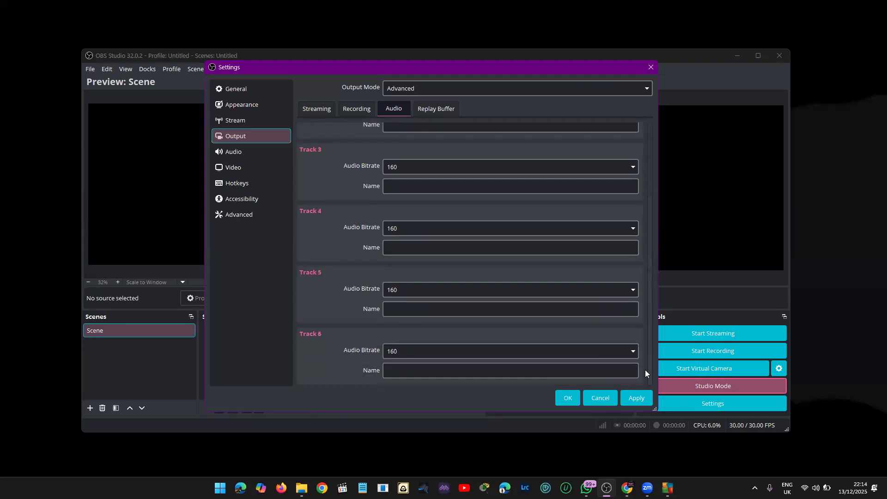
{"action": "left_click", "coordinate": [609, 353]}
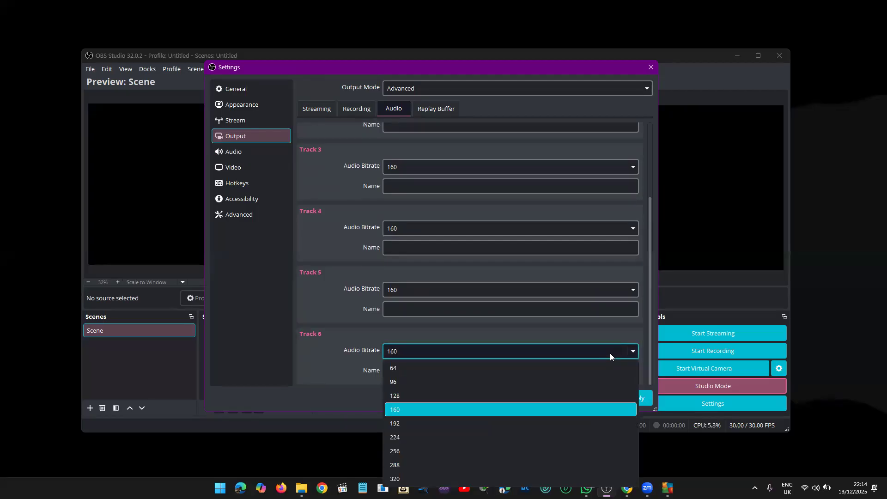
{"action": "left_click", "coordinate": [610, 353]}
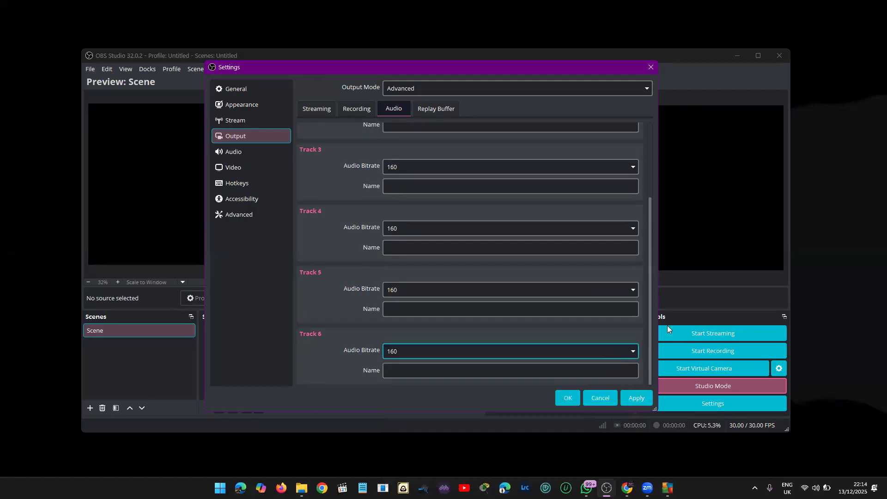
{"action": "left_click_drag", "start_coordinate": [651, 333], "coordinate": [636, 255]}
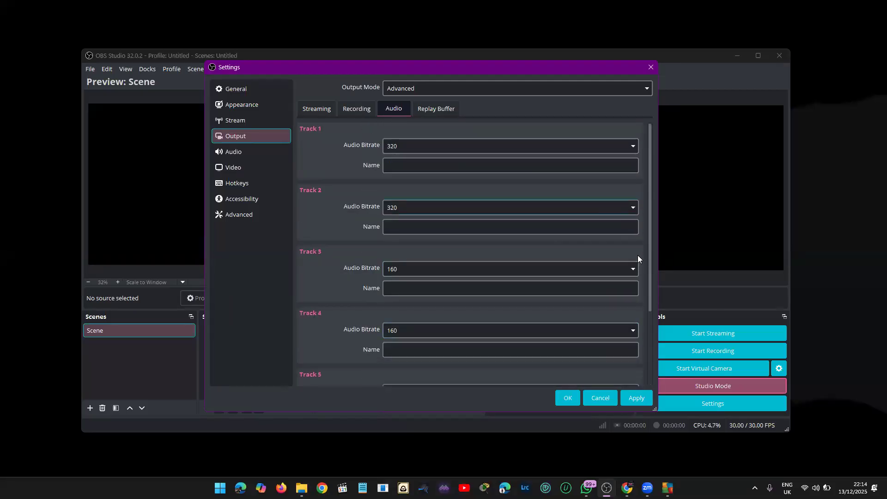
{"action": "left_click", "coordinate": [461, 166]}
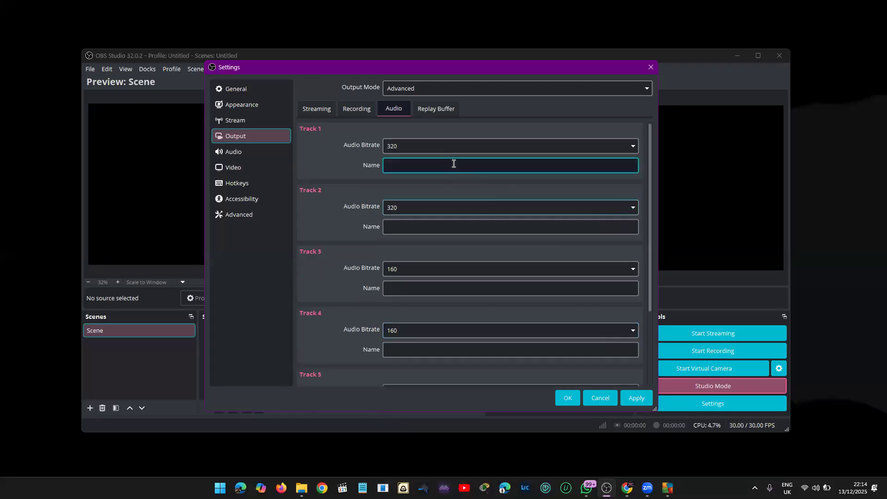
{"action": "left_click", "coordinate": [467, 149]}
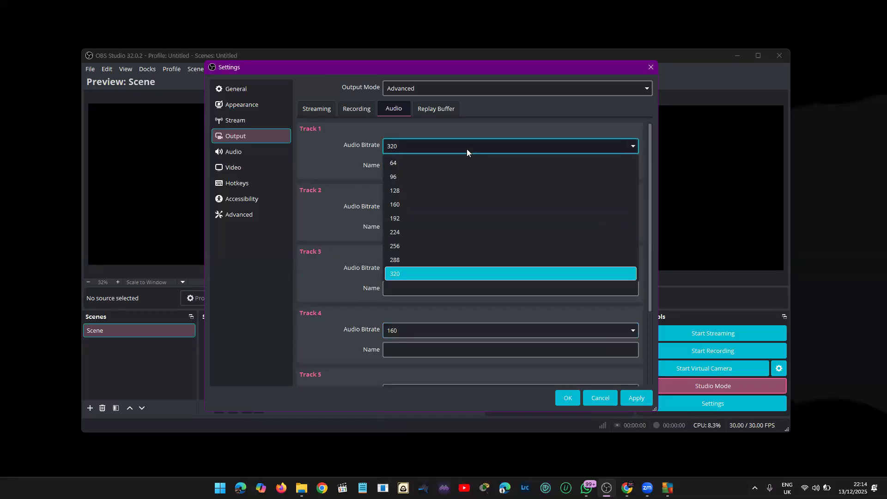
{"action": "left_click", "coordinate": [466, 149]}
{"action": "left_click_drag", "start_coordinate": [650, 187], "coordinate": [614, 301]}
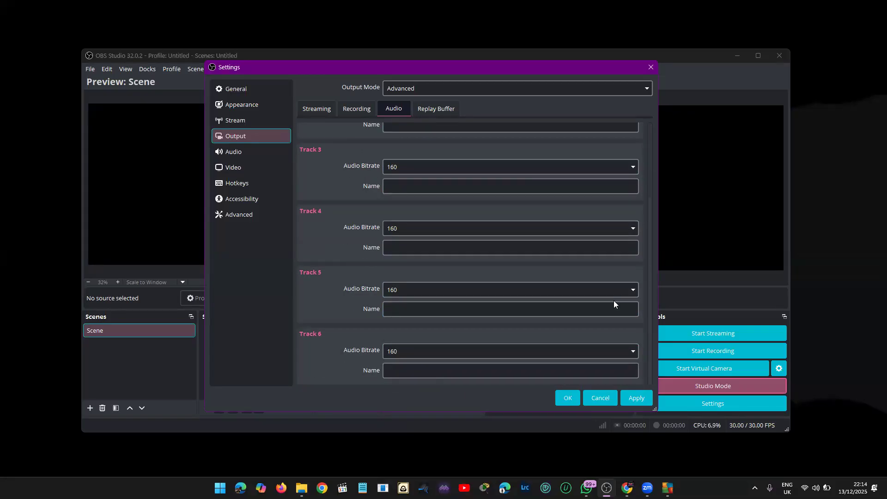
Compare the audio track choices for the streaming output with the individual track settings
{"action": "left_click", "coordinate": [348, 105]}
{"action": "left_click", "coordinate": [305, 111]}
{"action": "left_click", "coordinate": [465, 129]}
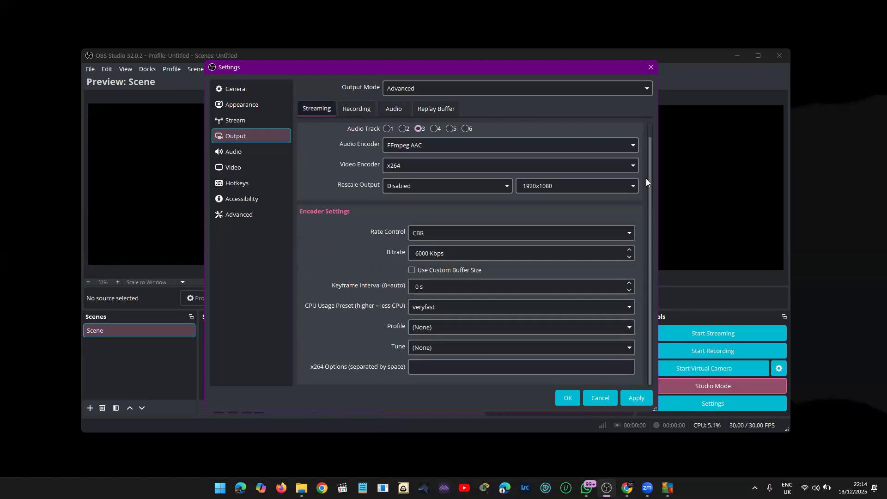
{"action": "left_click", "coordinate": [407, 109]}
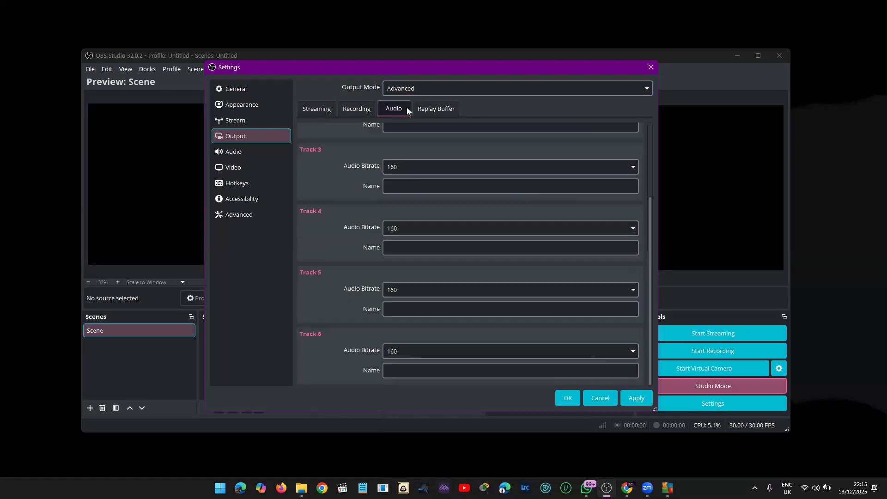
Toggle audio tracks 1, 2, 5 and 6 for the Custom Output (FFmpeg) recording
{"action": "left_click", "coordinate": [356, 109]}
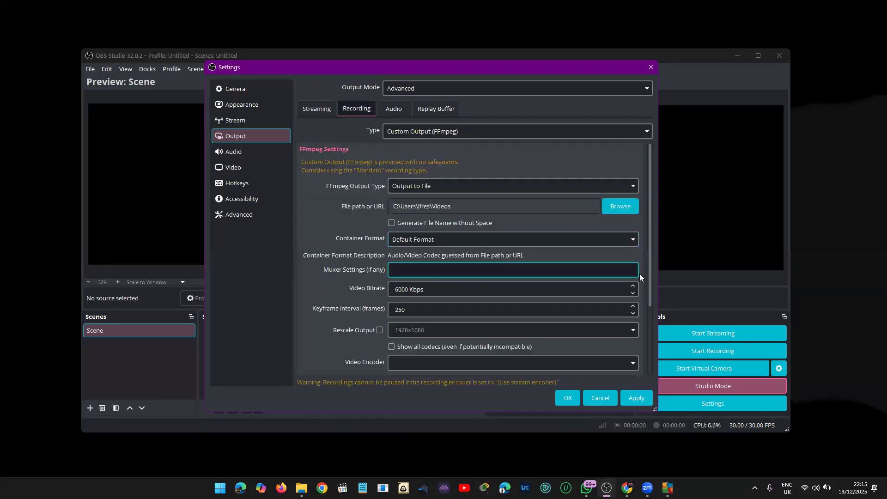
{"action": "left_click_drag", "start_coordinate": [650, 274], "coordinate": [649, 345]}
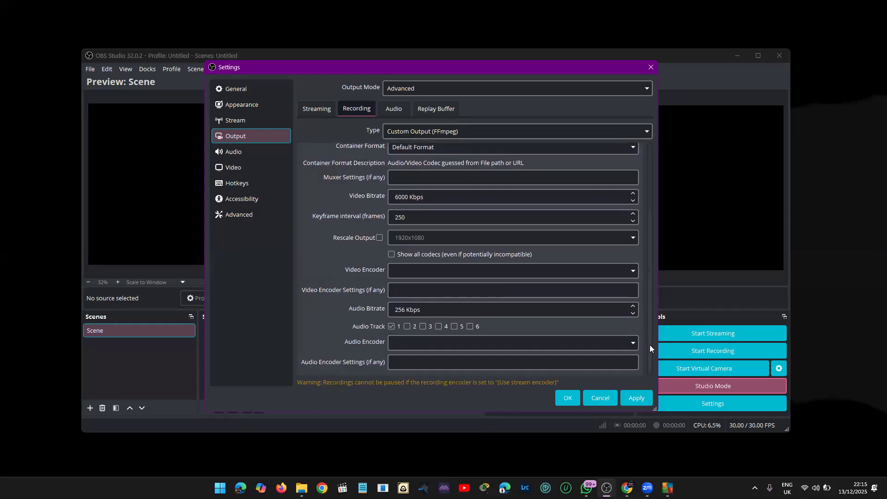
{"action": "left_click", "coordinate": [470, 324]}
{"action": "left_click", "coordinate": [392, 323]}
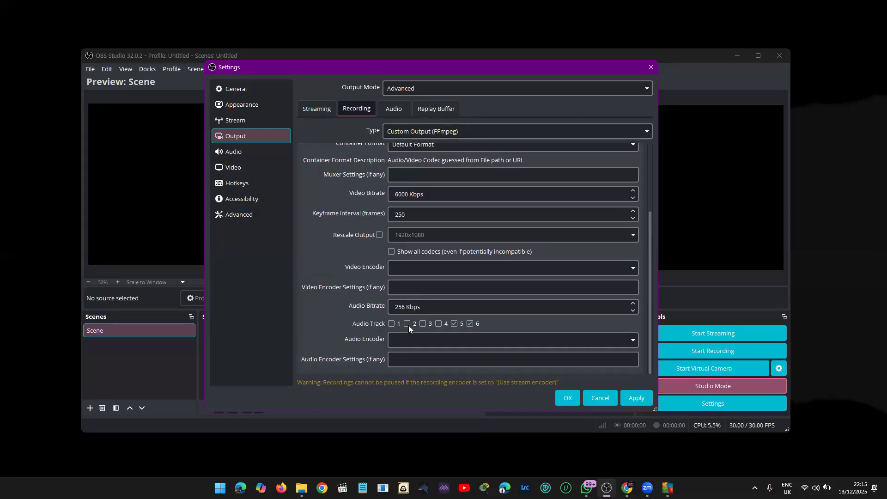
{"action": "left_click", "coordinate": [407, 324]}
{"action": "left_click", "coordinate": [461, 323]}
{"action": "left_click", "coordinate": [469, 324]}
{"action": "left_click", "coordinate": [646, 338]}
Review the bitrate settings of all output audio tracks and return to the recording output options
{"action": "left_click", "coordinate": [393, 111]}
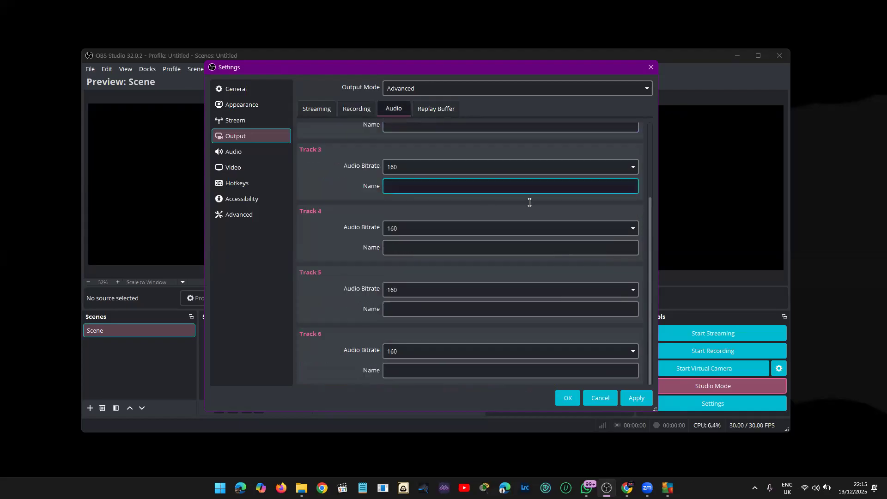
{"action": "left_click_drag", "start_coordinate": [646, 299], "coordinate": [642, 163]}
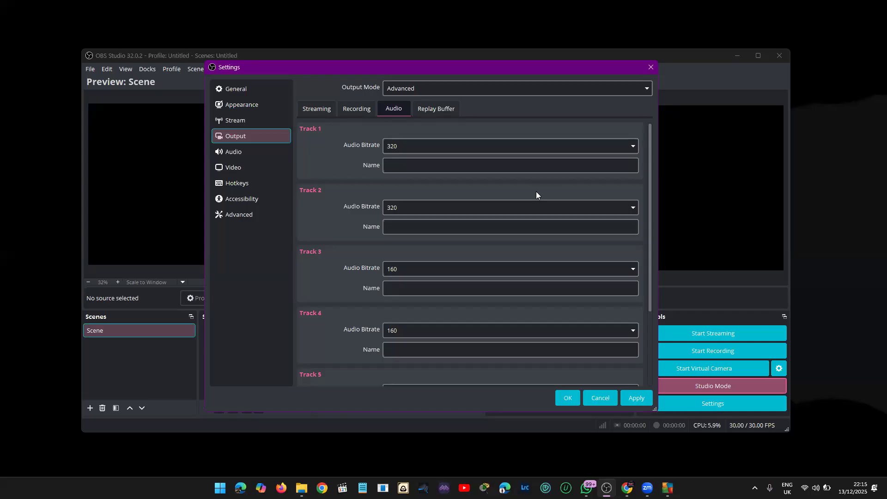
{"action": "left_click", "coordinate": [361, 111]}
Examine the available sample rates in the general Audio settings
{"action": "left_click", "coordinate": [233, 153]}
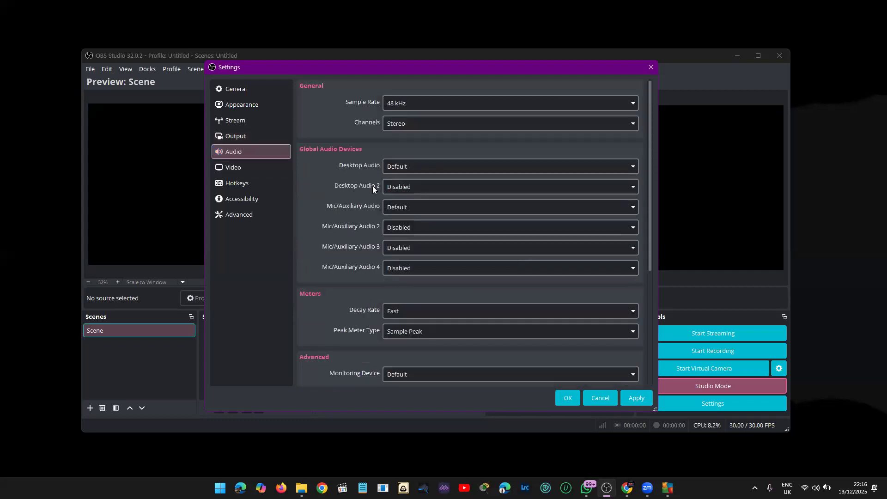
{"action": "left_click", "coordinate": [410, 102]}
{"action": "left_click", "coordinate": [410, 101]}
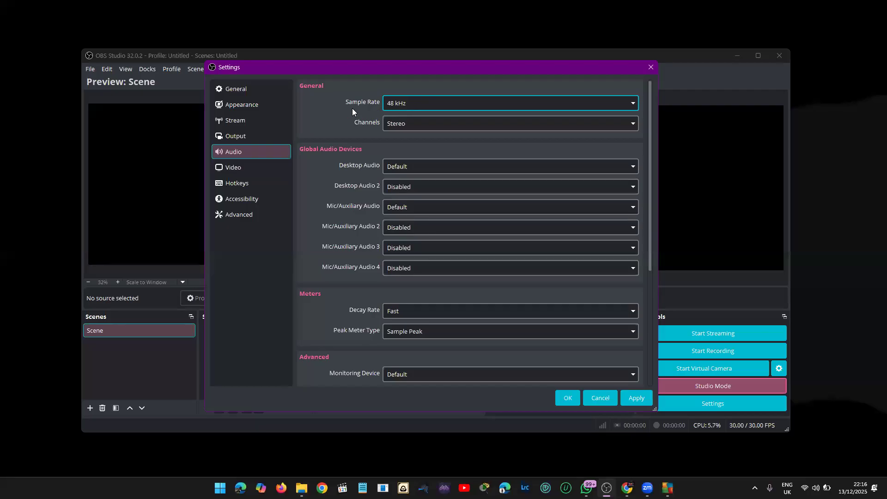
{"action": "left_click", "coordinate": [412, 104]}
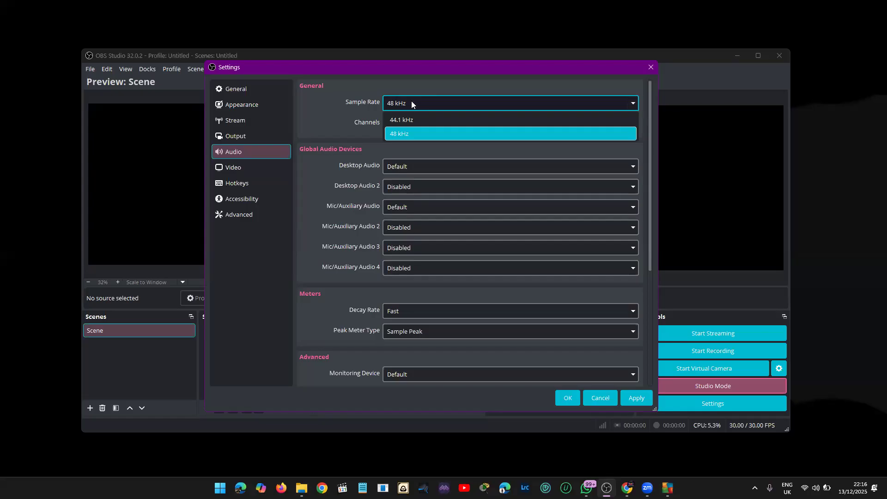
Keep the audio sample rate at 48 kHz and review the channel layouts and Desktop Audio devices on offer
{"action": "left_click", "coordinate": [418, 130]}
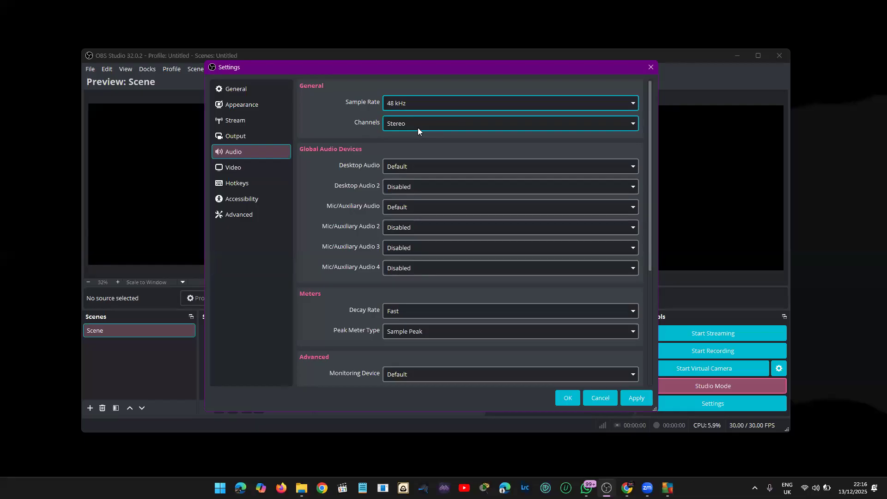
{"action": "left_click", "coordinate": [418, 131]}
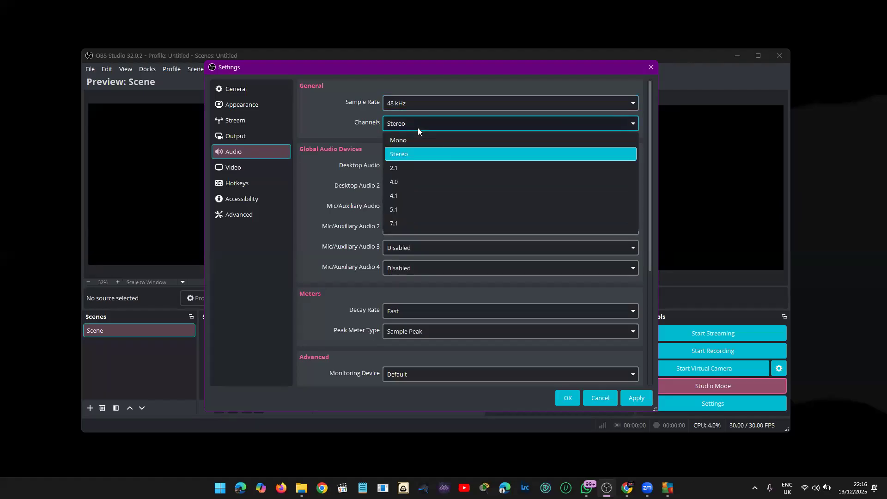
{"action": "left_click", "coordinate": [418, 127]}
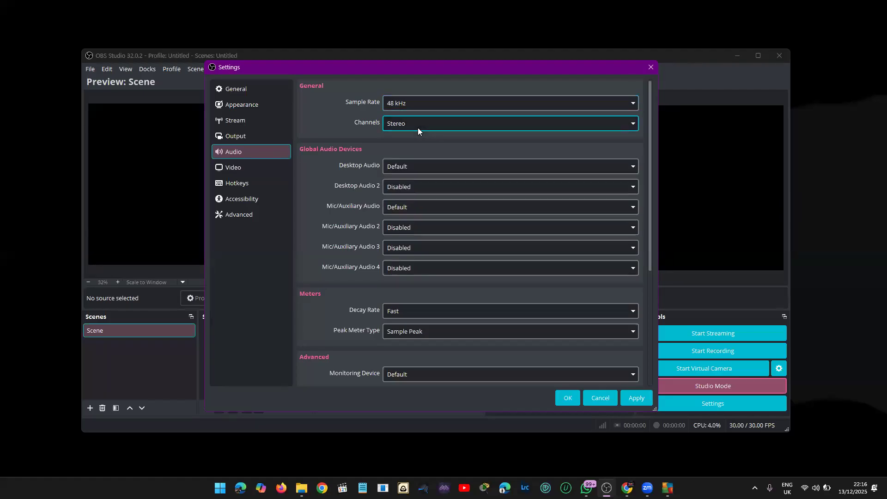
{"action": "left_click", "coordinate": [407, 165]}
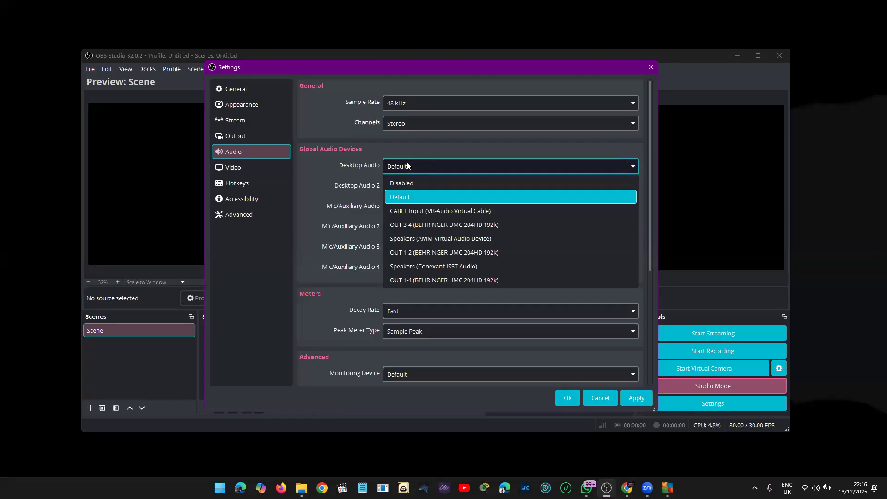
{"action": "left_click", "coordinate": [407, 166]}
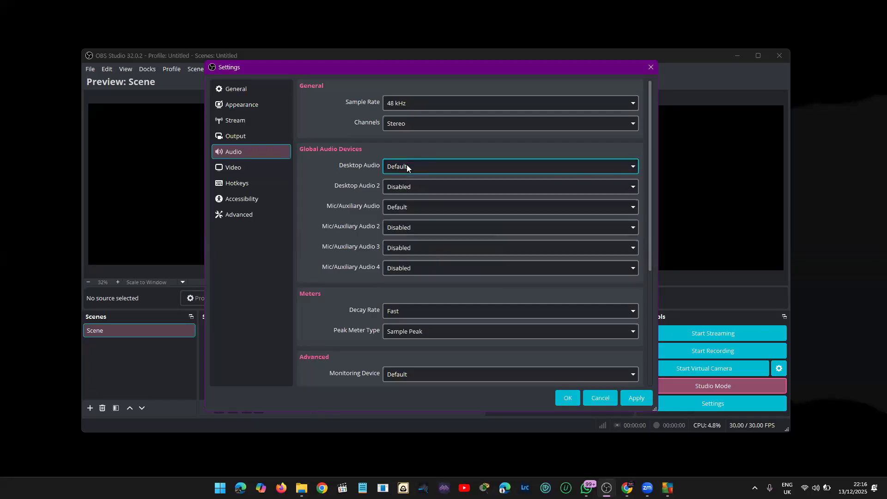
Review the input devices available for Mic/Auxiliary Audio and the remaining monitoring and push-to-talk audio settings
{"action": "left_click", "coordinate": [409, 207]}
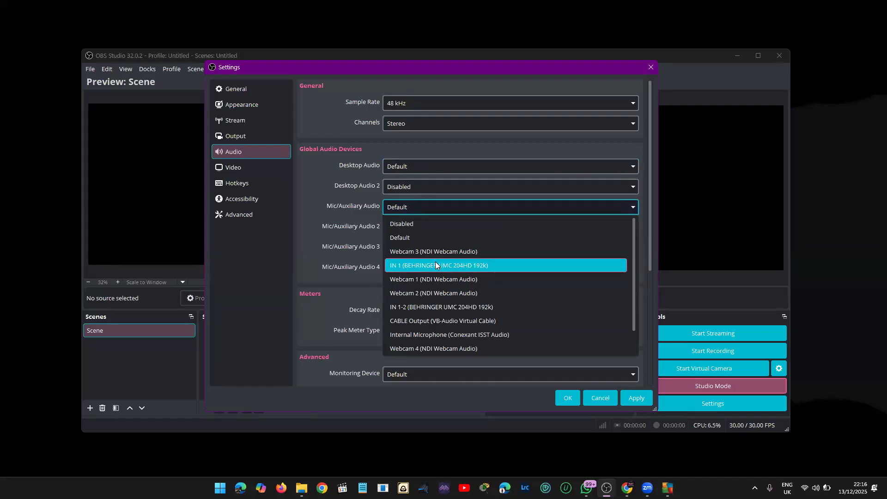
{"action": "key", "text": "Down"}
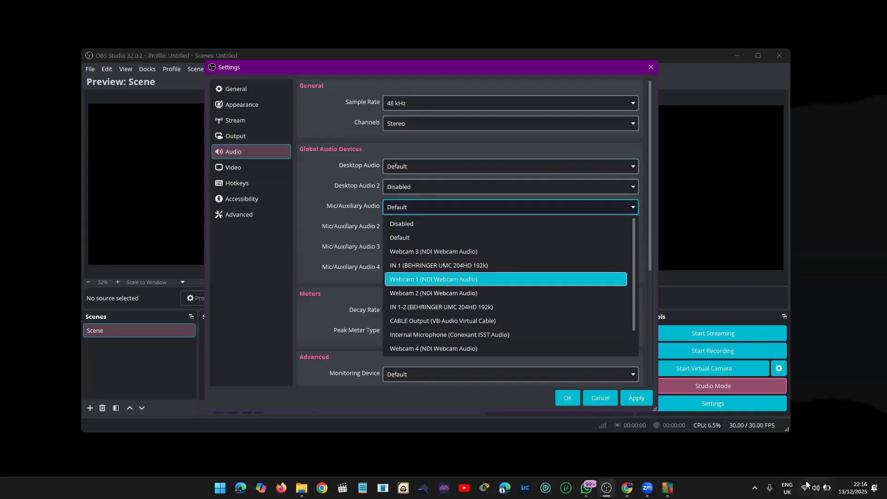
{"action": "left_click", "coordinate": [417, 210]}
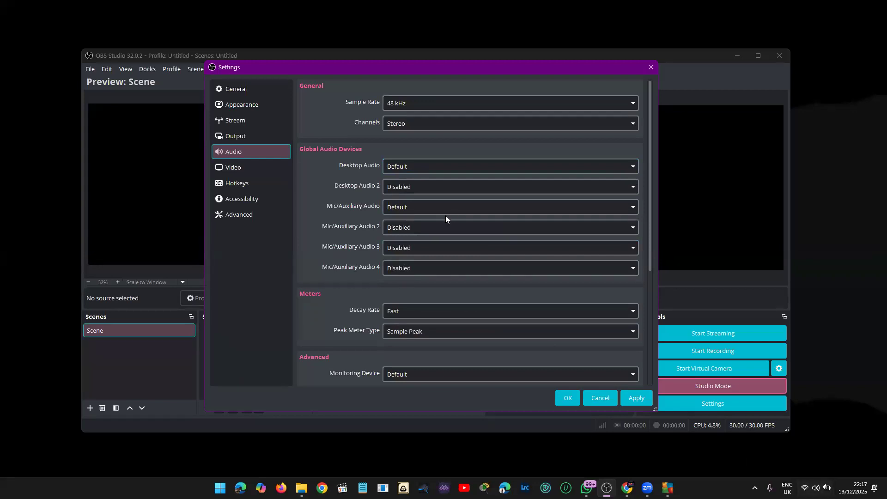
{"action": "left_click", "coordinate": [419, 212]}
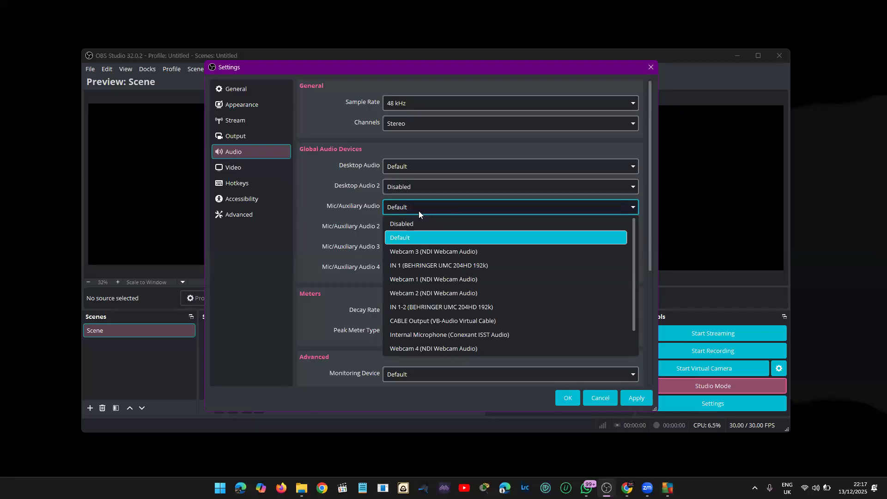
{"action": "left_click", "coordinate": [315, 229]}
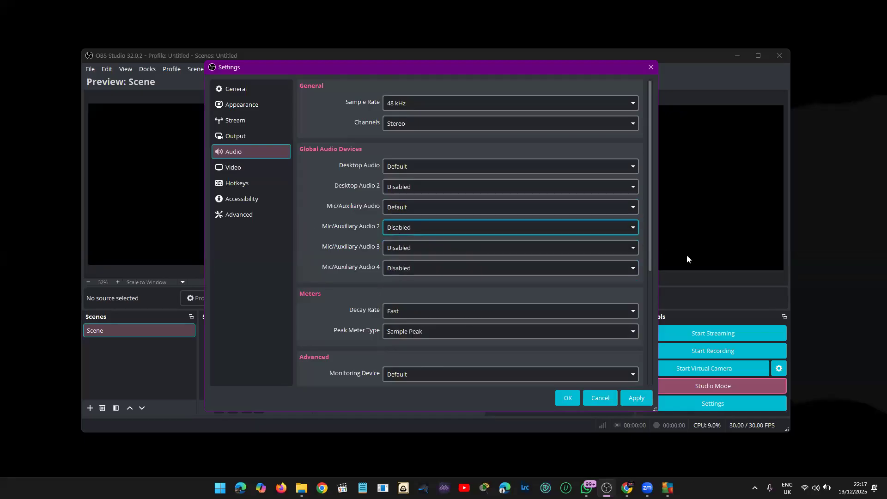
{"action": "left_click_drag", "start_coordinate": [649, 258], "coordinate": [640, 380]}
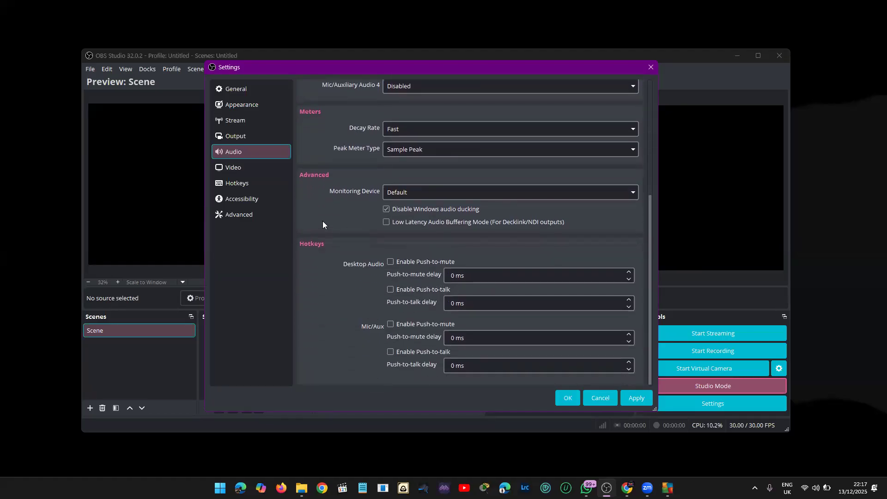
Review the video settings for base canvas resolution, output scaled resolution and frame rate
{"action": "left_click", "coordinate": [226, 168]}
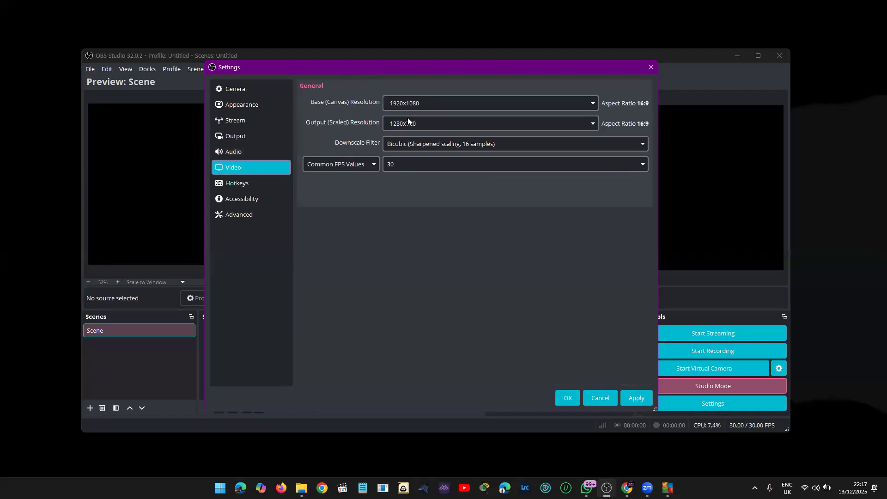
{"action": "left_click", "coordinate": [434, 108]}
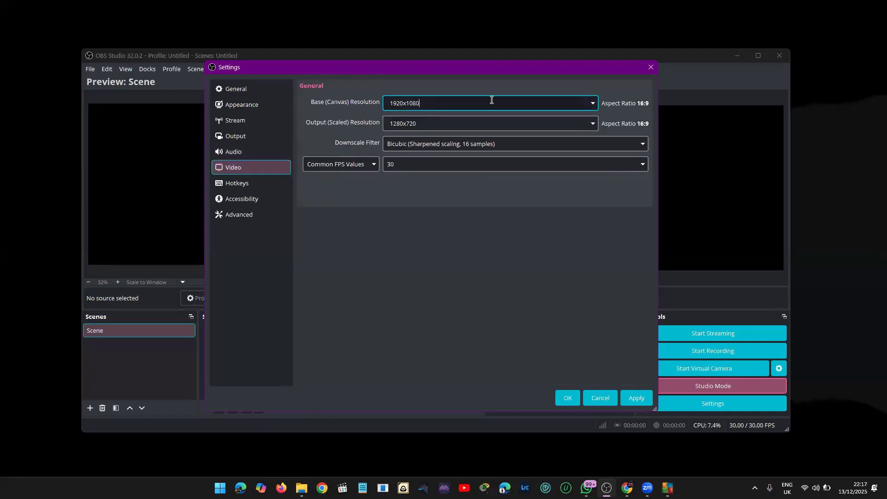
{"action": "left_click", "coordinate": [514, 123]}
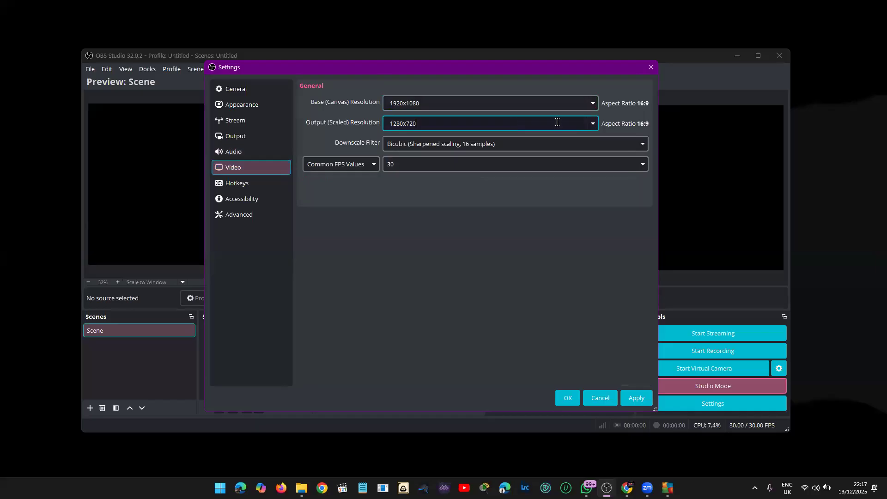
{"action": "left_click", "coordinate": [593, 124]}
{"action": "left_click", "coordinate": [593, 124]}
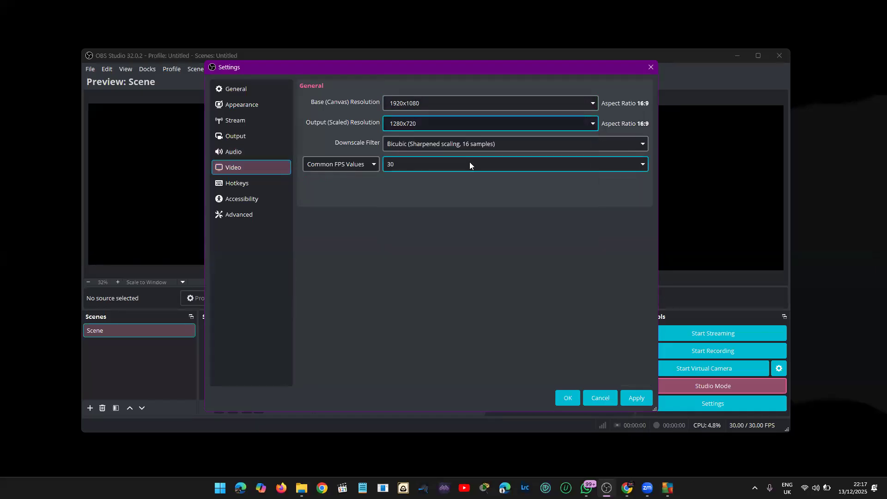
Assign HOME as the hotkey for switching to the scene named Scene
{"action": "left_click", "coordinate": [238, 183]}
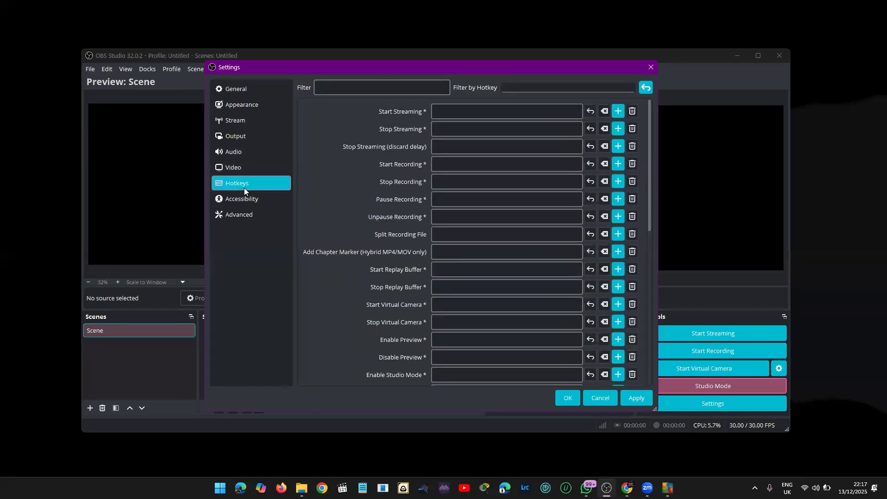
{"action": "left_click", "coordinate": [544, 198]}
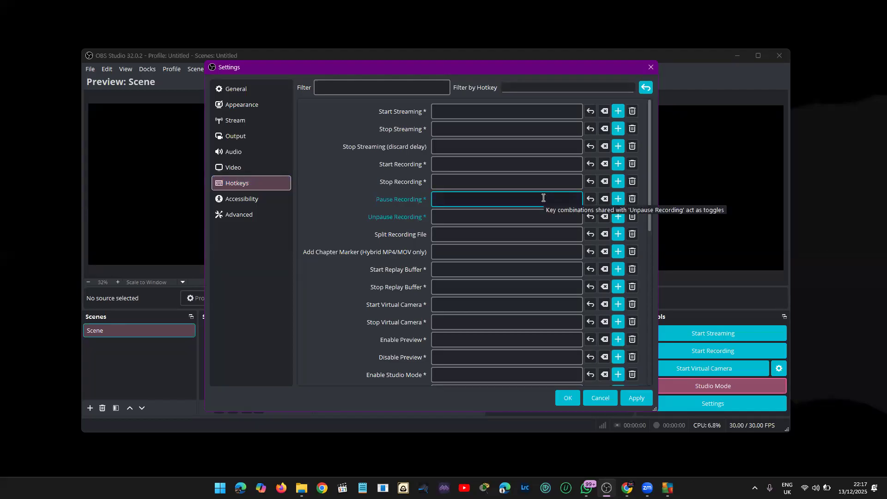
{"action": "left_click_drag", "start_coordinate": [654, 211], "coordinate": [642, 333]}
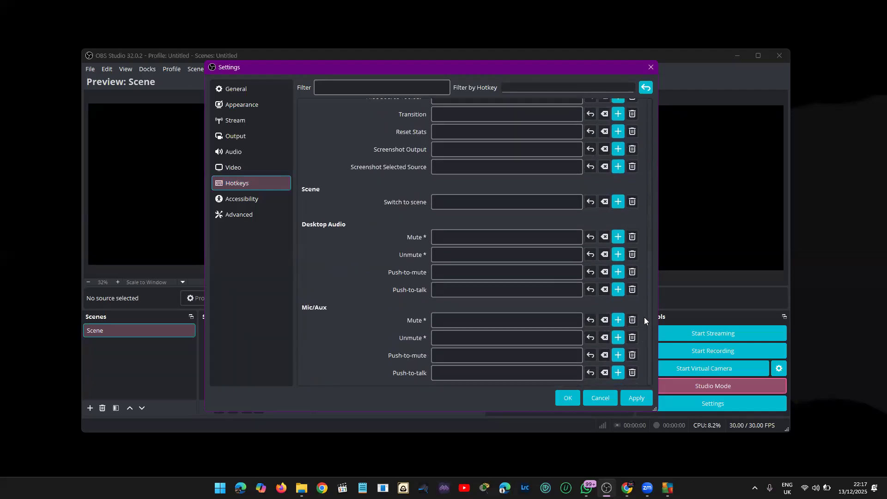
{"action": "scroll", "coordinate": [644, 317], "scroll_direction": "up", "scroll_amount": 1}
{"action": "left_click_drag", "start_coordinate": [645, 312], "coordinate": [590, 352]}
{"action": "left_click", "coordinate": [520, 204]}
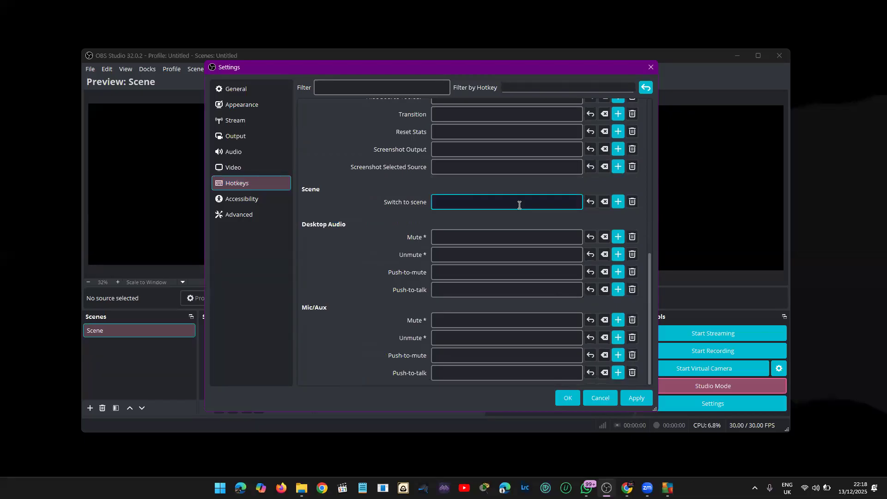
{"action": "key", "text": "Home"}
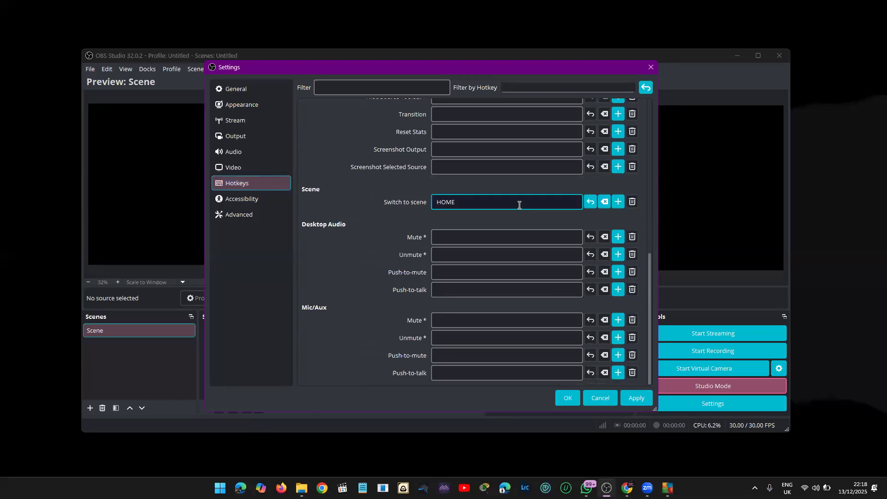
{"action": "left_click", "coordinate": [500, 178]}
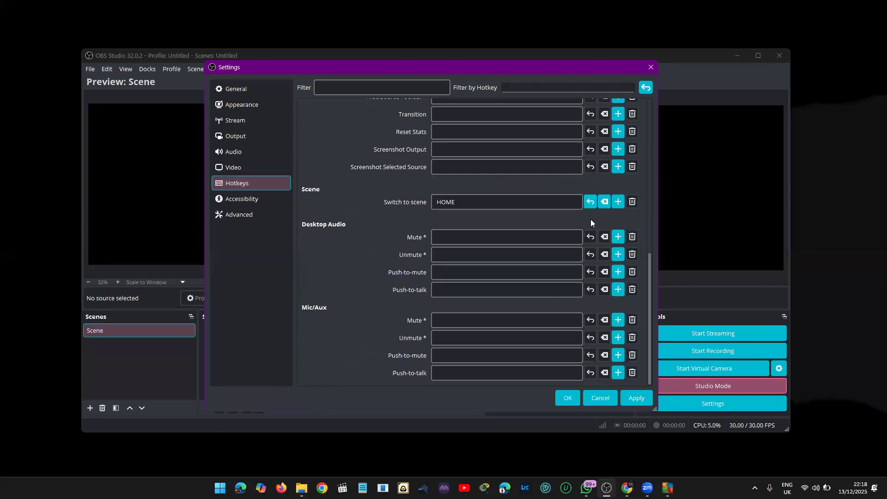
Assign SPACE as the Transition hotkey and look over the full hotkey list
{"action": "scroll", "coordinate": [651, 257], "scroll_direction": "up", "scroll_amount": 5}
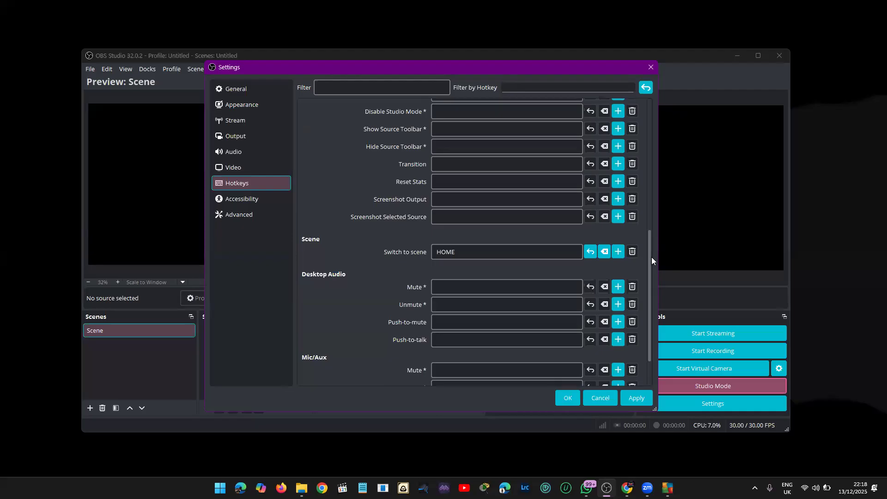
{"action": "scroll", "coordinate": [650, 231], "scroll_direction": "up", "scroll_amount": 13}
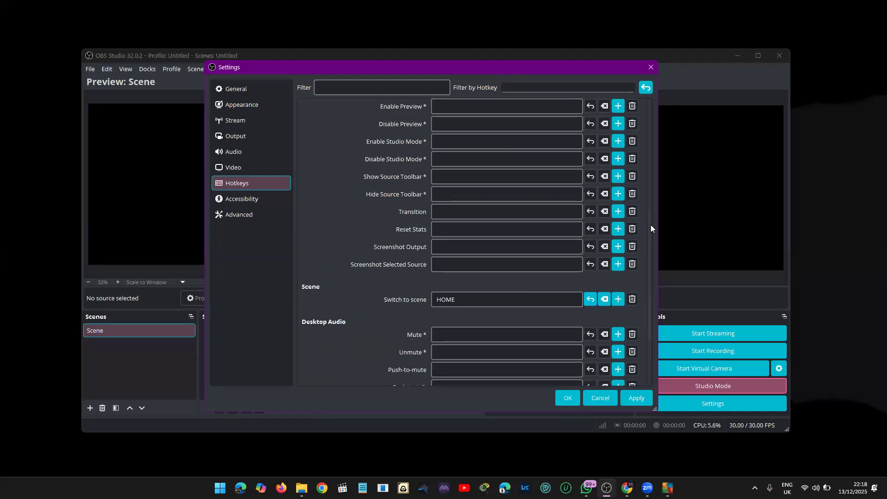
{"action": "scroll", "coordinate": [649, 194], "scroll_direction": "up", "scroll_amount": 15}
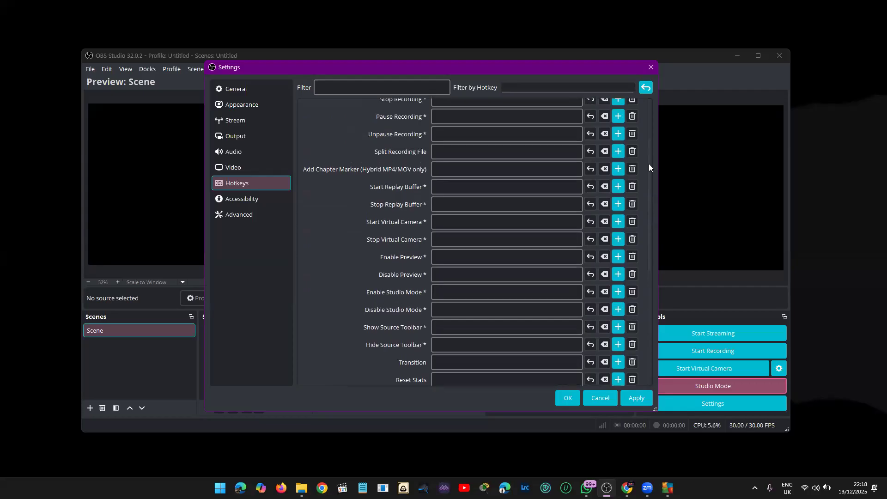
{"action": "scroll", "coordinate": [650, 120], "scroll_direction": "up", "scroll_amount": 1}
{"action": "scroll", "coordinate": [647, 208], "scroll_direction": "down", "scroll_amount": 20}
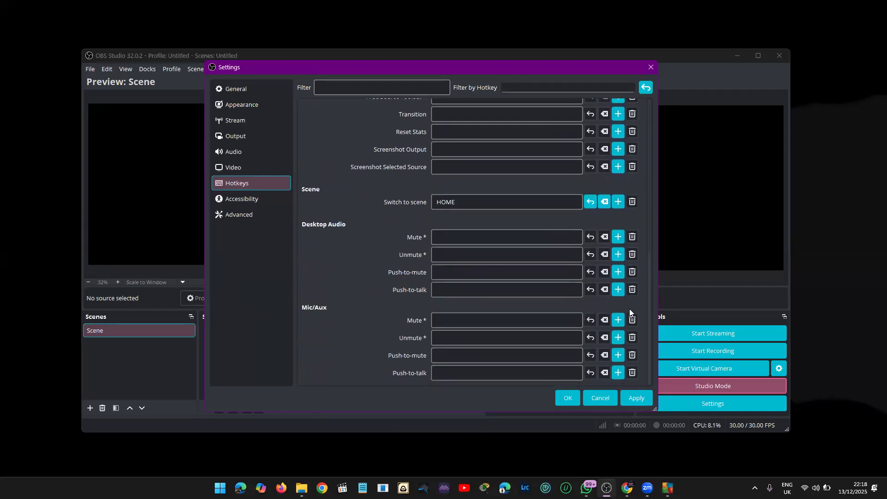
{"action": "scroll", "coordinate": [642, 245], "scroll_direction": "up", "scroll_amount": 7}
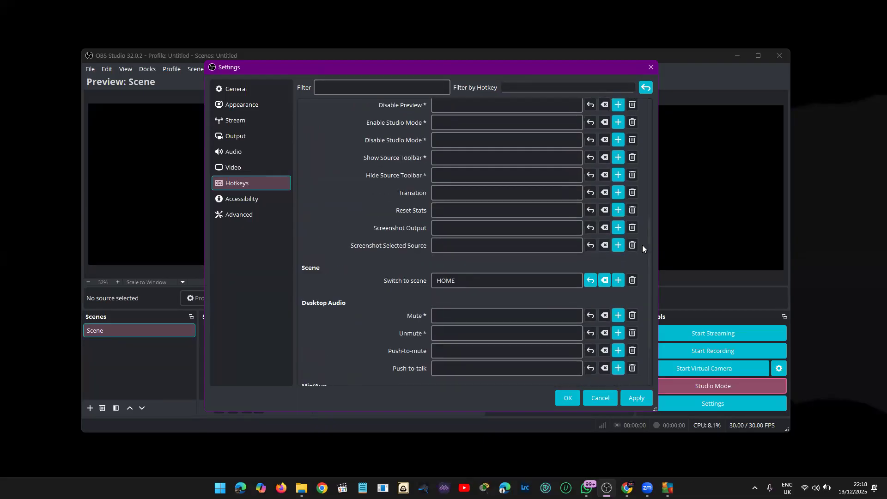
{"action": "scroll", "coordinate": [642, 240], "scroll_direction": "up", "scroll_amount": 2}
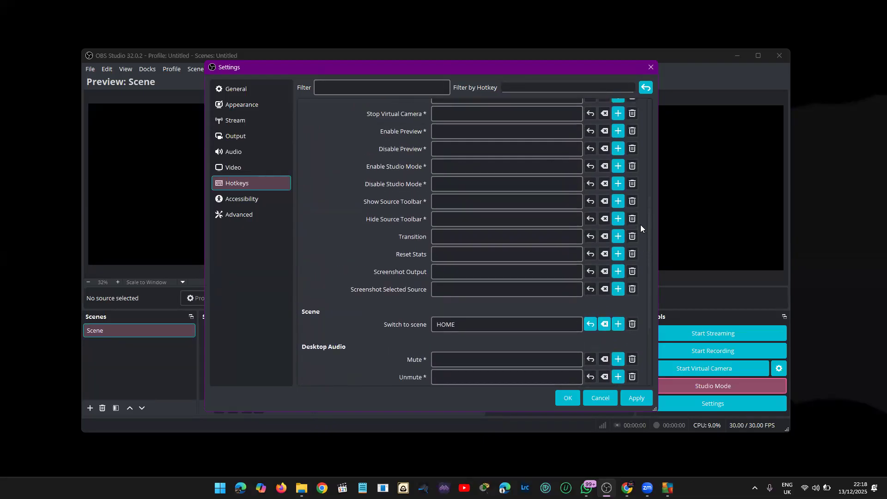
{"action": "left_click", "coordinate": [469, 234]}
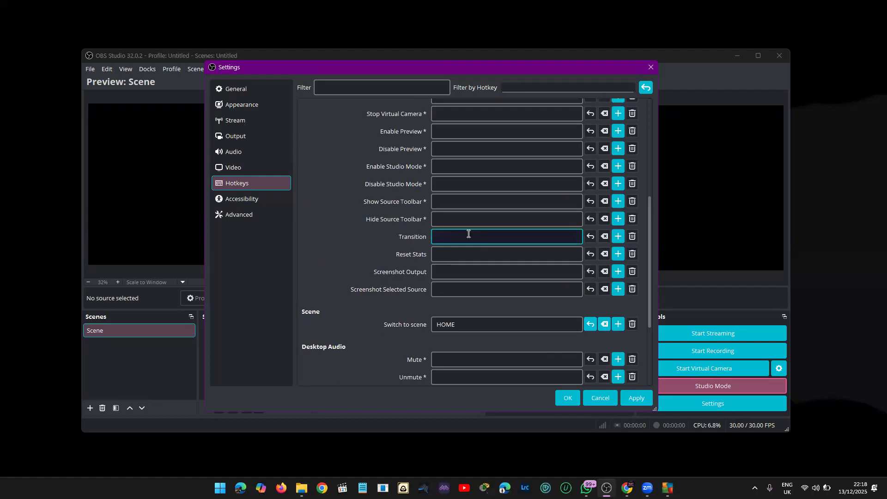
{"action": "key", "text": "space"}
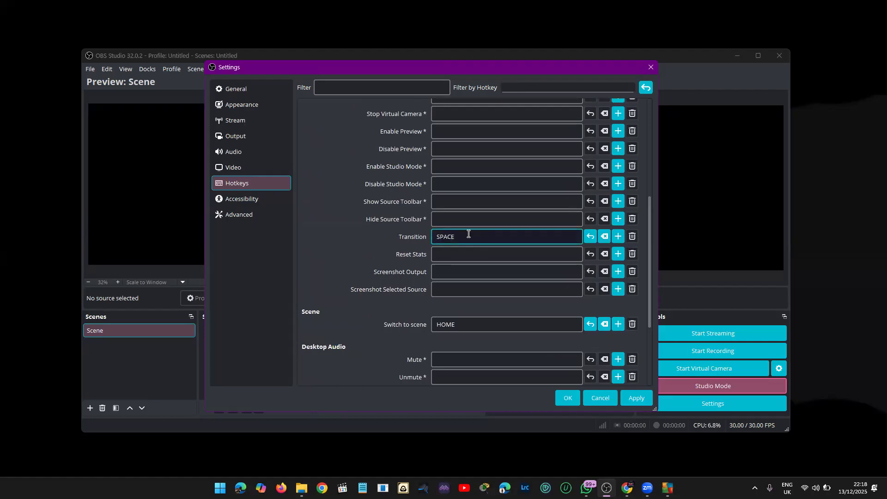
{"action": "left_click_drag", "start_coordinate": [649, 283], "coordinate": [661, 181]}
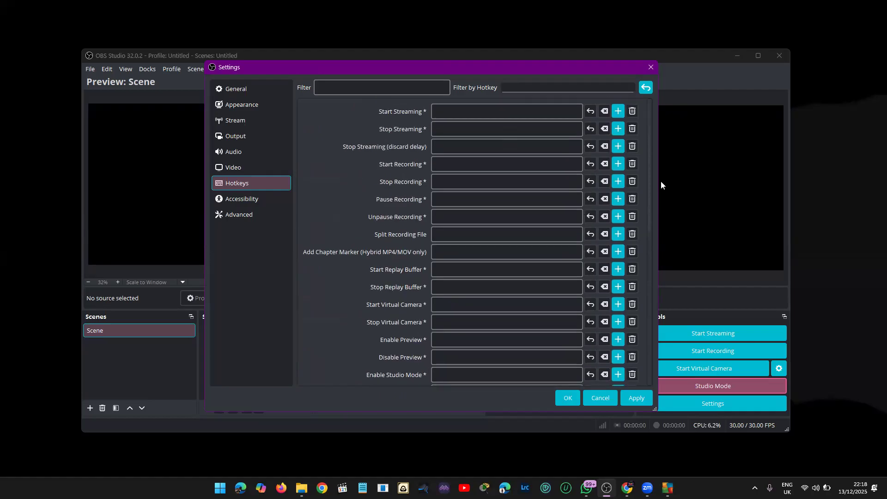
{"action": "left_click_drag", "start_coordinate": [660, 164], "coordinate": [661, 293]}
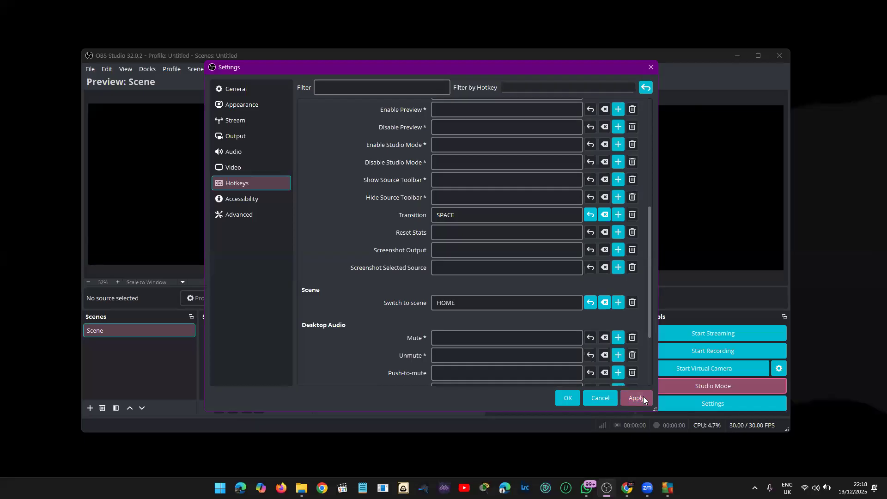
Enable Use Different Colors in the accessibility settings
{"action": "left_click", "coordinate": [265, 201]}
{"action": "left_click", "coordinate": [256, 217]}
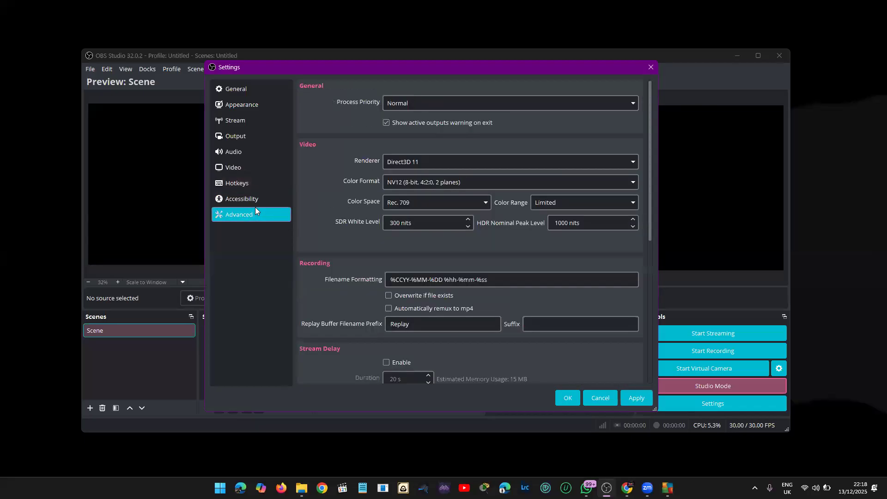
{"action": "left_click", "coordinate": [255, 201]}
{"action": "left_click", "coordinate": [309, 87]}
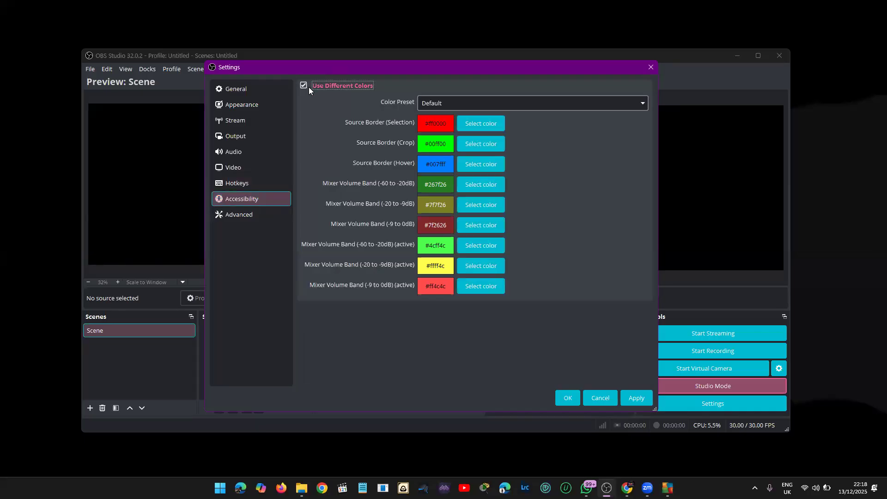
{"action": "left_click", "coordinate": [308, 87]}
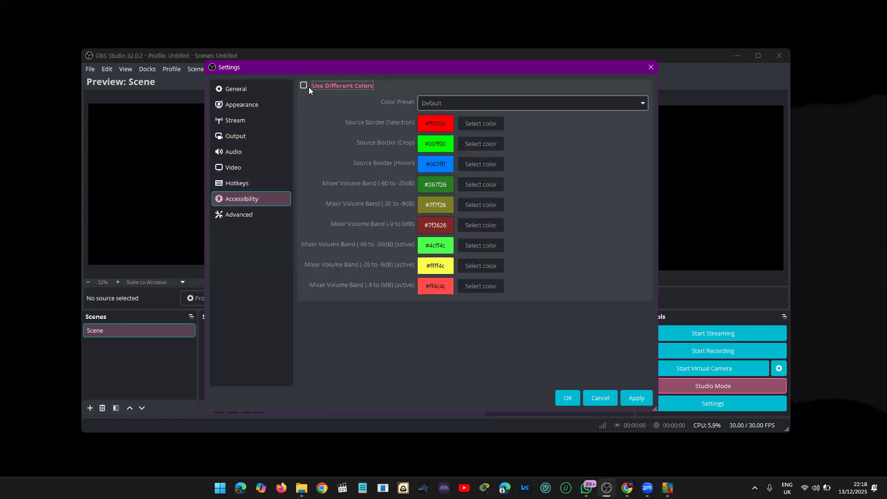
{"action": "left_click", "coordinate": [308, 87]}
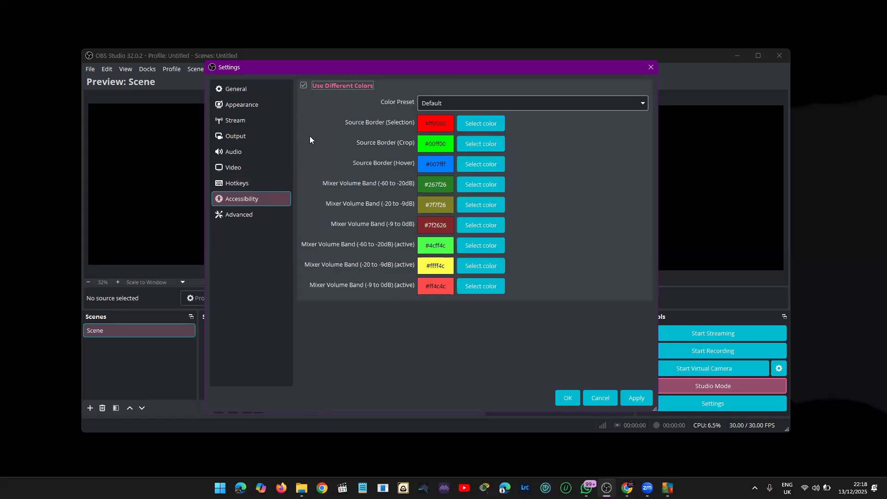
Try the Color Blind Alternative and Custom color presets and set the preset back to Default
{"action": "left_click", "coordinate": [457, 102]}
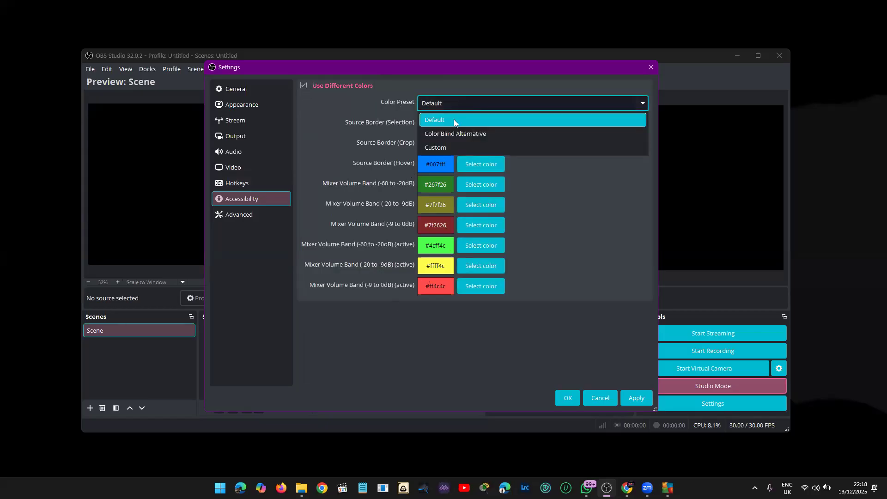
{"action": "left_click", "coordinate": [454, 134]}
{"action": "left_click", "coordinate": [449, 109]}
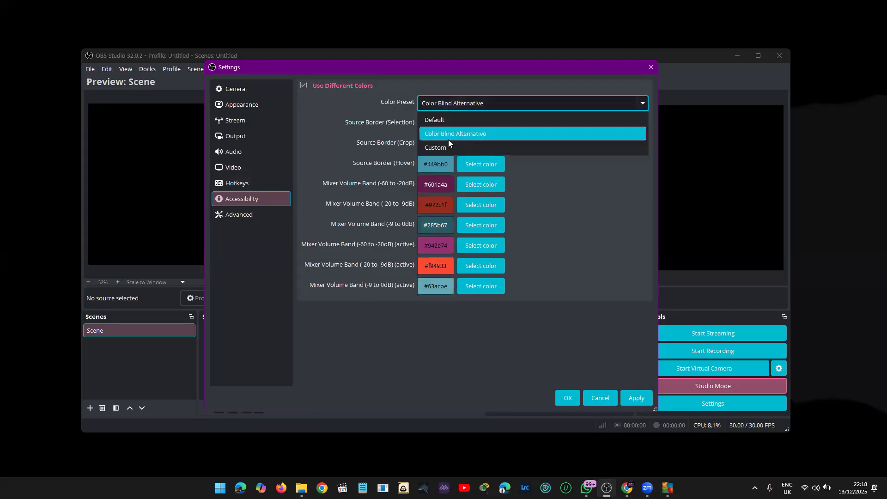
{"action": "left_click", "coordinate": [448, 145]}
{"action": "left_click", "coordinate": [440, 103]}
{"action": "left_click", "coordinate": [439, 116]}
Turn off Use Different Colors in the accessibility settings
{"action": "left_click", "coordinate": [312, 85]}
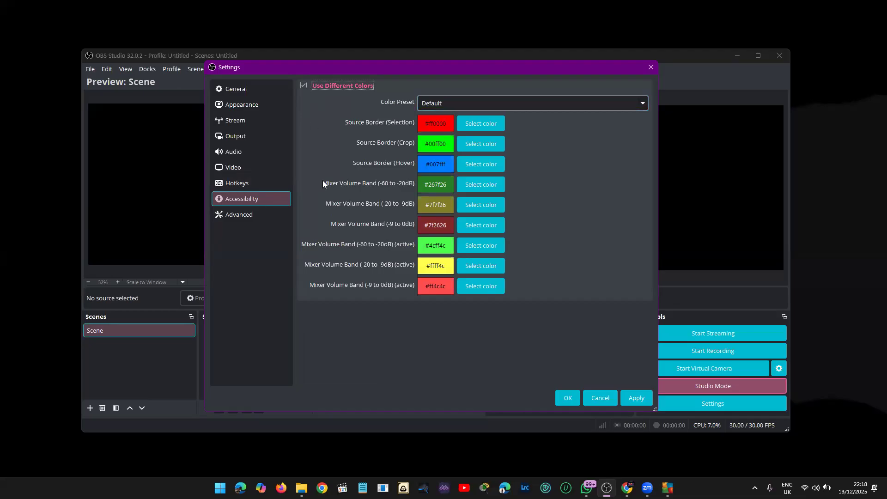
{"action": "left_click", "coordinate": [272, 215]}
{"action": "left_click", "coordinate": [259, 200]}
{"action": "left_click", "coordinate": [307, 85]}
Examine the Process Priority and Renderer options in the advanced settings
{"action": "left_click", "coordinate": [246, 216]}
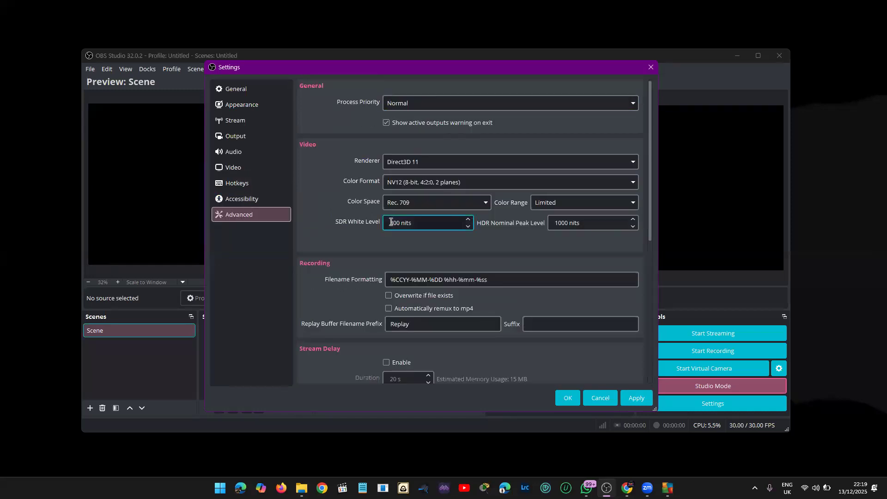
{"action": "left_click", "coordinate": [519, 105]}
{"action": "left_click", "coordinate": [520, 105]}
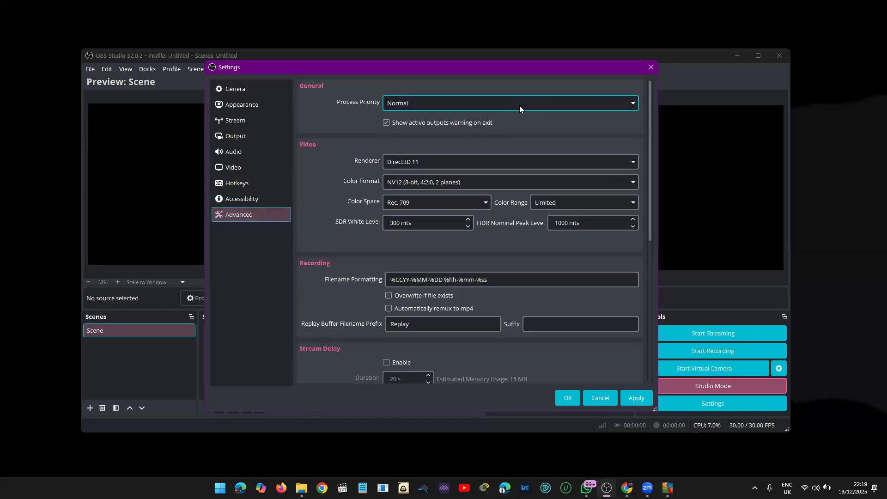
{"action": "left_click", "coordinate": [585, 158]}
{"action": "left_click", "coordinate": [585, 157]}
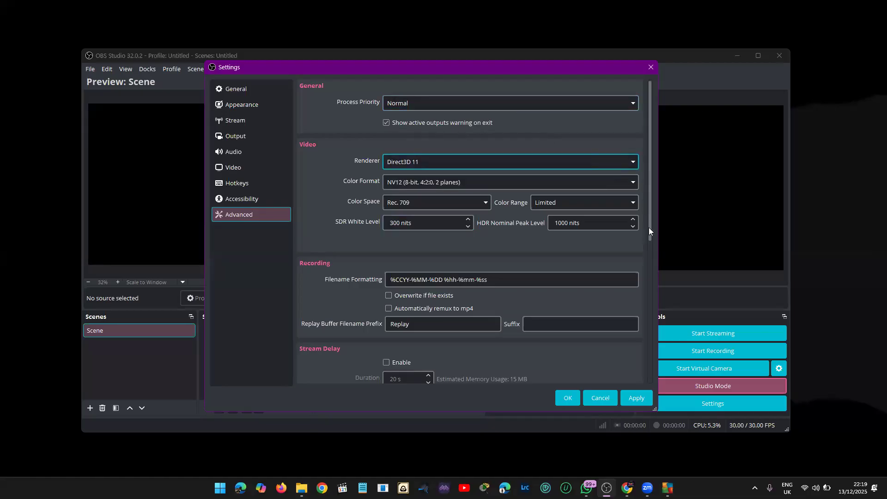
Examine the advanced recording filename format, automatic reconnect retry values, network, sources and hotkey focus settings
{"action": "scroll", "coordinate": [647, 246], "scroll_direction": "down", "scroll_amount": 2}
{"action": "scroll", "coordinate": [646, 290], "scroll_direction": "down", "scroll_amount": 4}
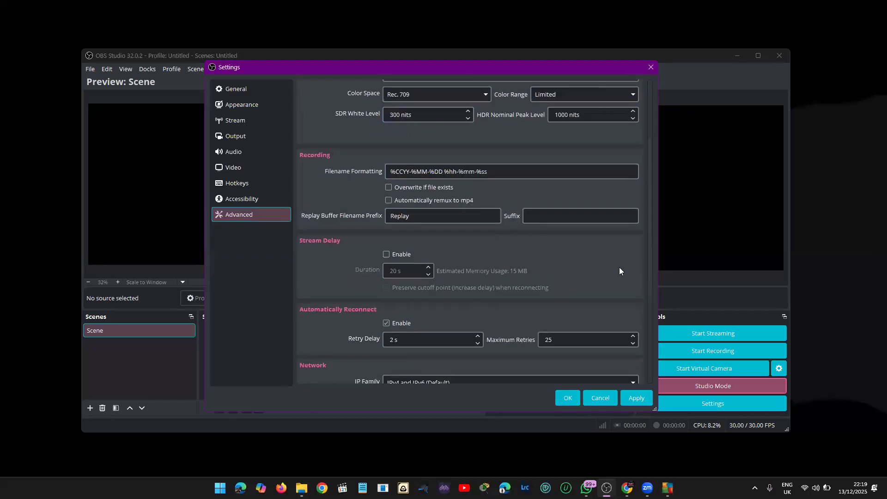
{"action": "left_click", "coordinate": [498, 170]}
{"action": "left_click_drag", "start_coordinate": [498, 170], "coordinate": [392, 164]}
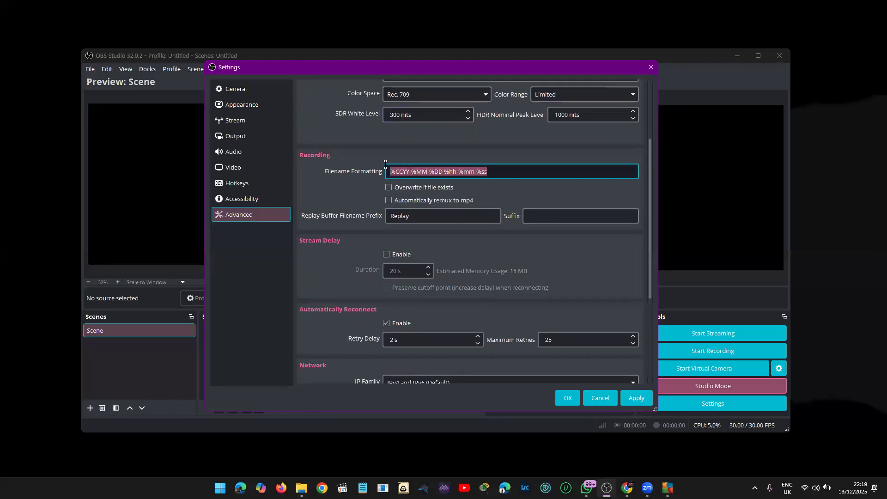
{"action": "key", "text": "Tab"}
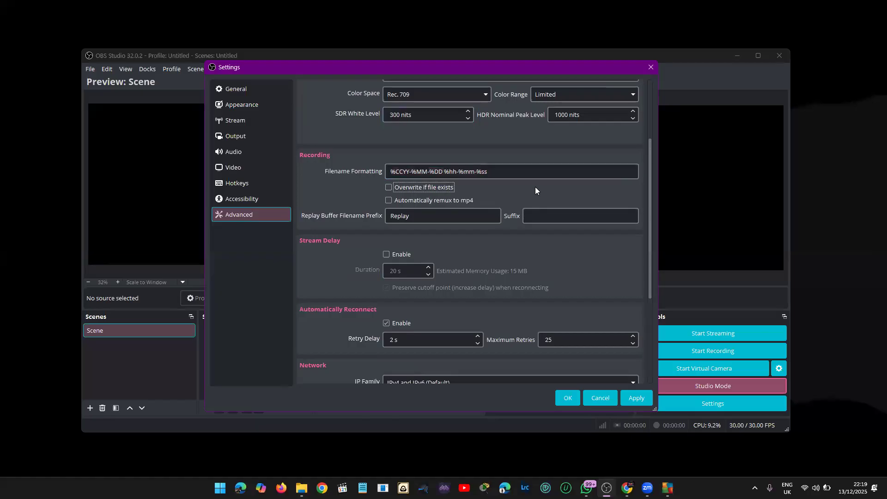
{"action": "left_click", "coordinate": [646, 262]}
{"action": "left_click_drag", "start_coordinate": [652, 288], "coordinate": [650, 323]}
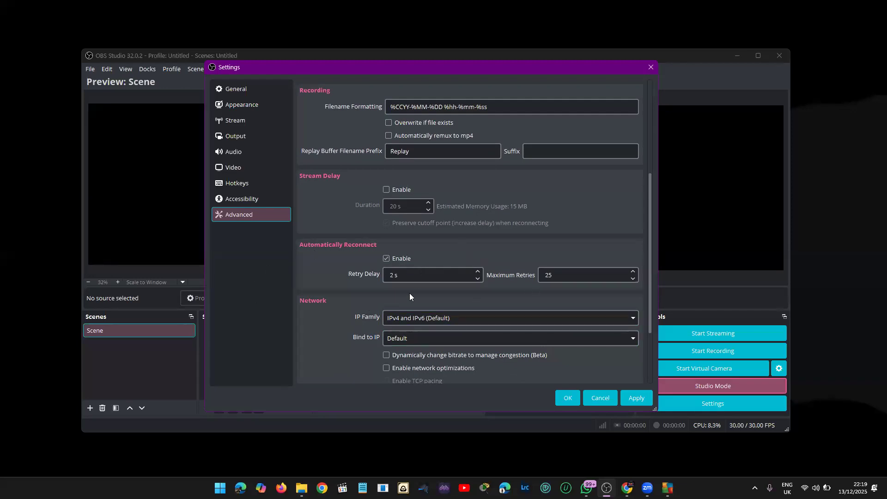
{"action": "left_click", "coordinate": [431, 279]}
{"action": "left_click", "coordinate": [584, 279]}
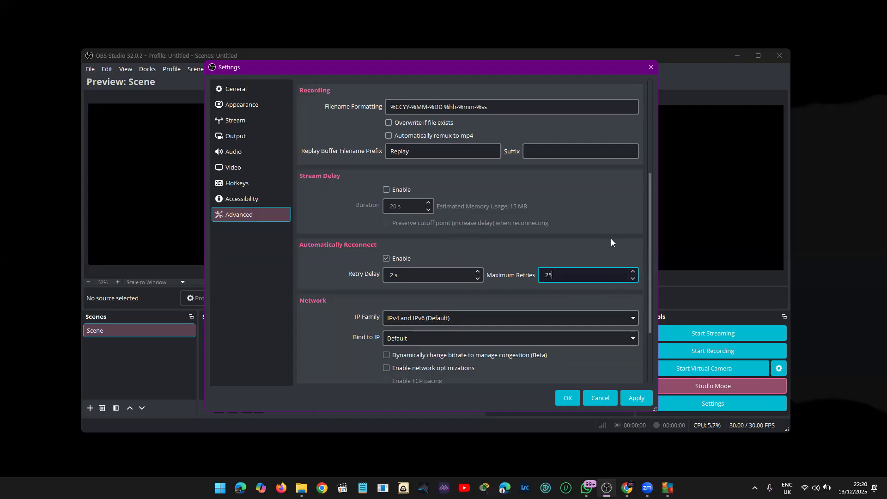
{"action": "left_click_drag", "start_coordinate": [648, 267], "coordinate": [664, 331]}
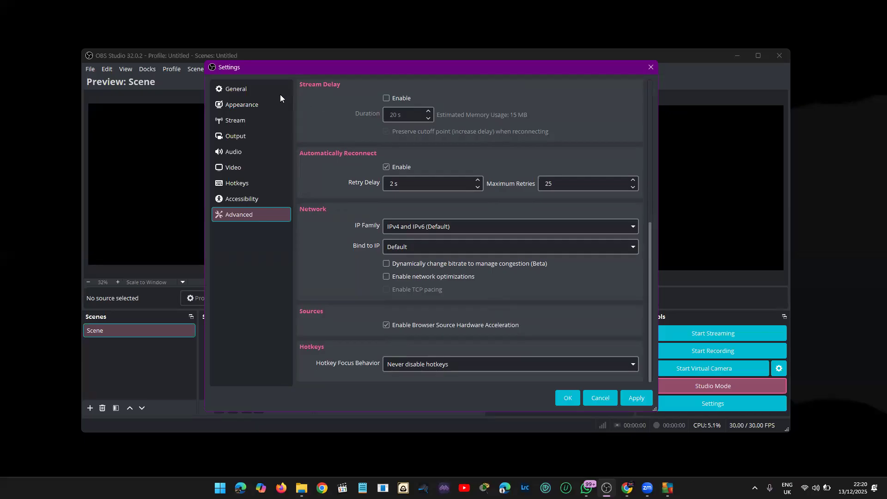
Go back to the General settings and accept the settings changes
{"action": "left_click", "coordinate": [264, 92]}
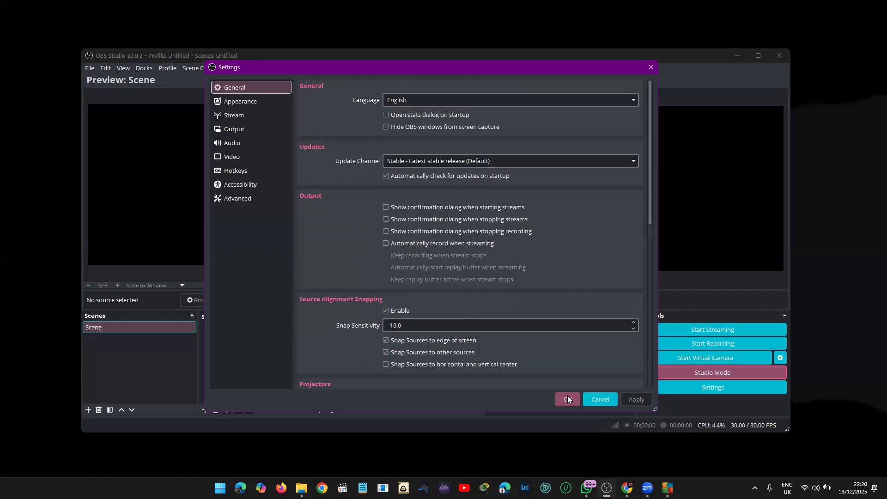
{"action": "left_click", "coordinate": [568, 397]}
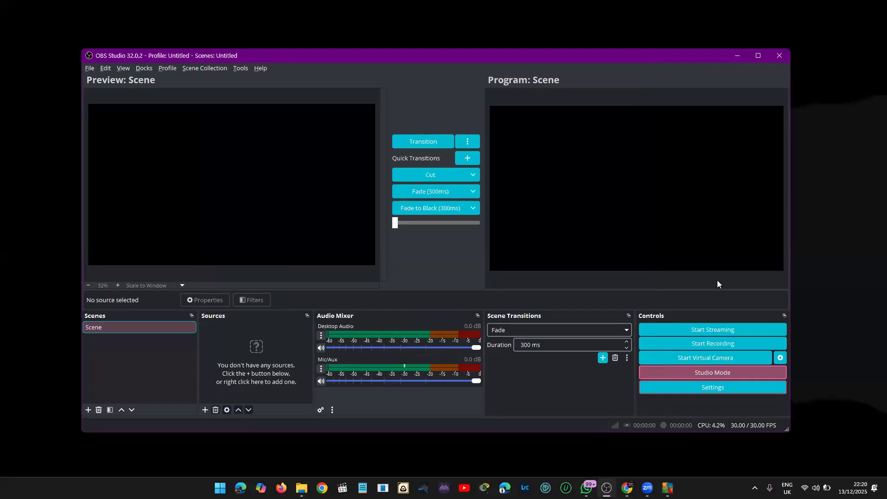
Look over the virtual camera's output types and set its Output Type to Preview
{"action": "left_click", "coordinate": [780, 357]}
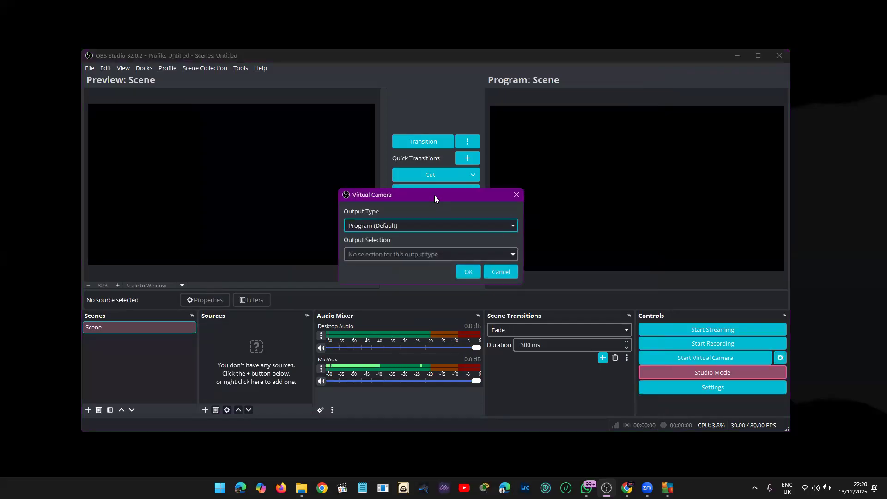
{"action": "left_click", "coordinate": [414, 227]}
{"action": "left_click", "coordinate": [414, 226]}
{"action": "left_click", "coordinate": [413, 227]}
{"action": "left_click", "coordinate": [414, 227]}
{"action": "left_click", "coordinate": [418, 227]}
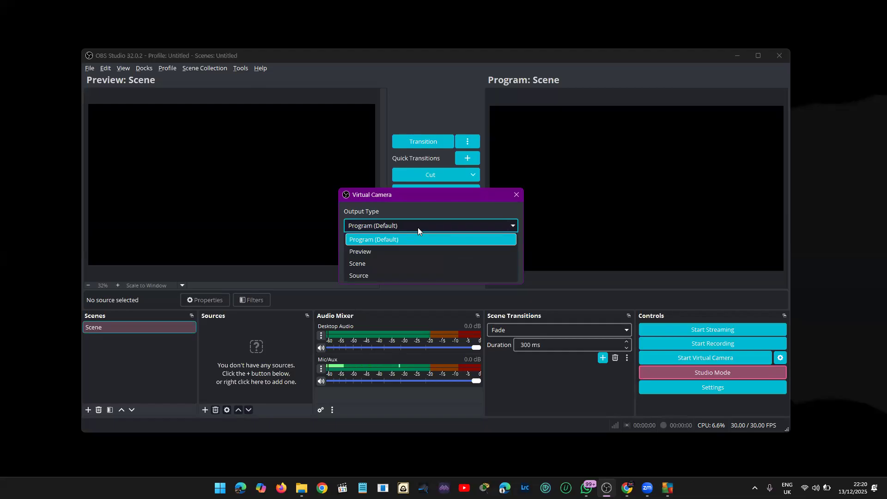
{"action": "left_click", "coordinate": [575, 280]}
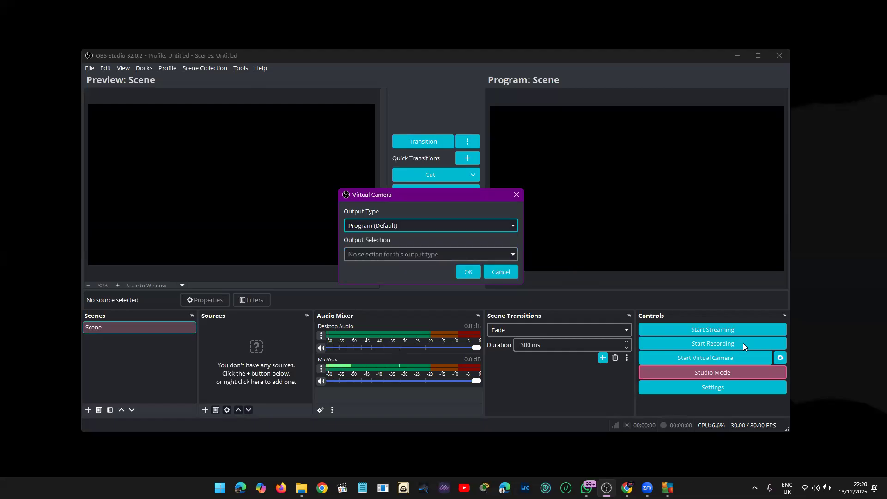
{"action": "left_click", "coordinate": [419, 227]}
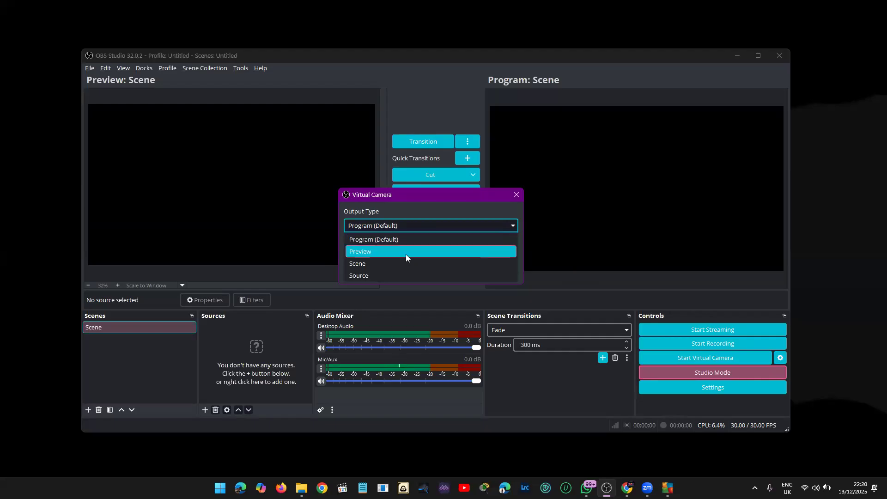
{"action": "left_click", "coordinate": [407, 254]}
{"action": "left_click", "coordinate": [473, 272]}
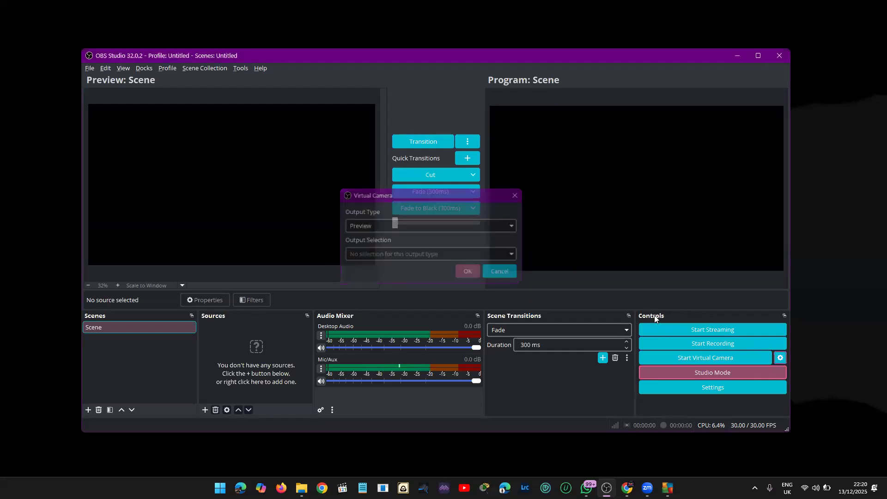
Decline recording without video sources, and start the virtual camera with the empty scene
{"action": "left_click", "coordinate": [676, 345]}
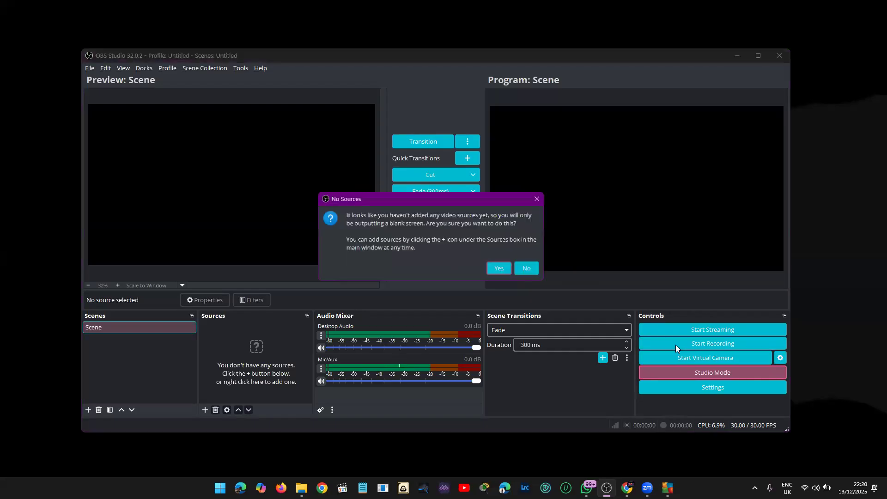
{"action": "left_click", "coordinate": [530, 270]}
{"action": "left_click", "coordinate": [701, 360]}
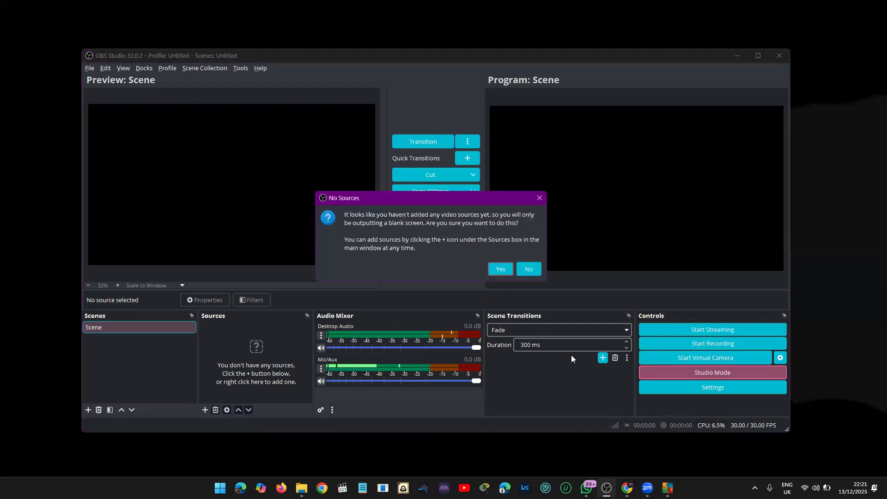
{"action": "left_click", "coordinate": [506, 271]}
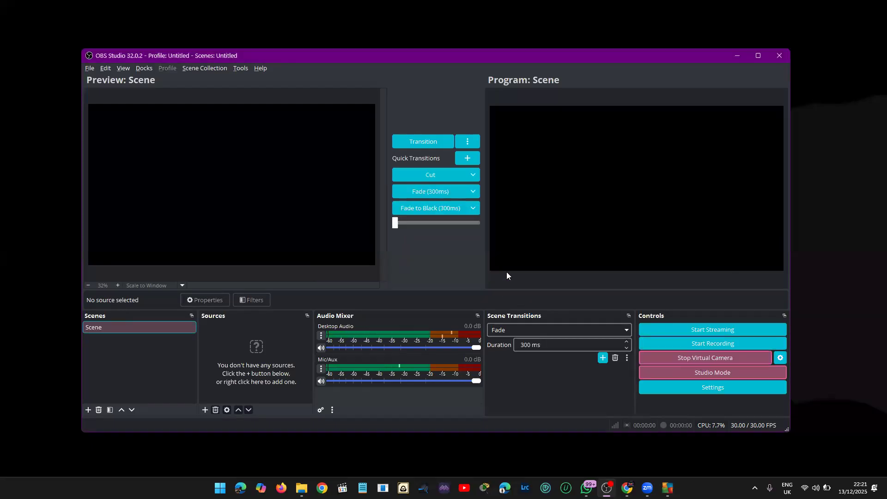
Add a new source named Video Capture Device to the scene
{"action": "left_click", "coordinate": [205, 409]}
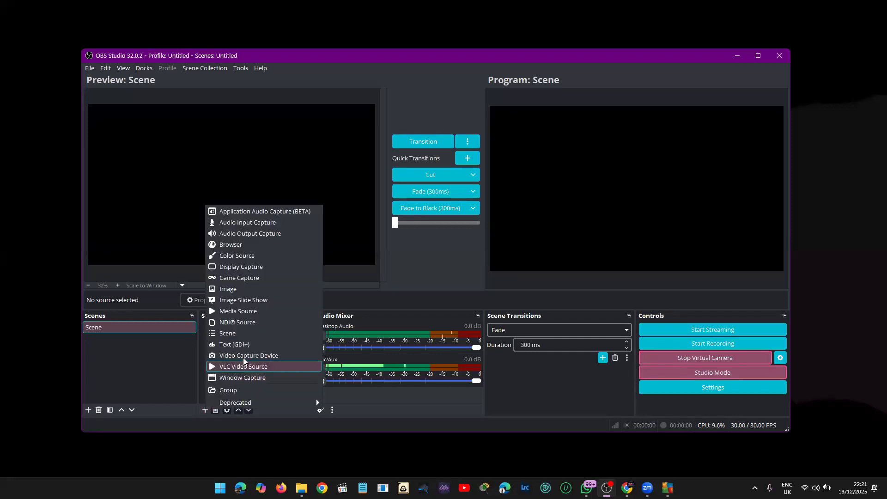
{"action": "left_click", "coordinate": [244, 356]}
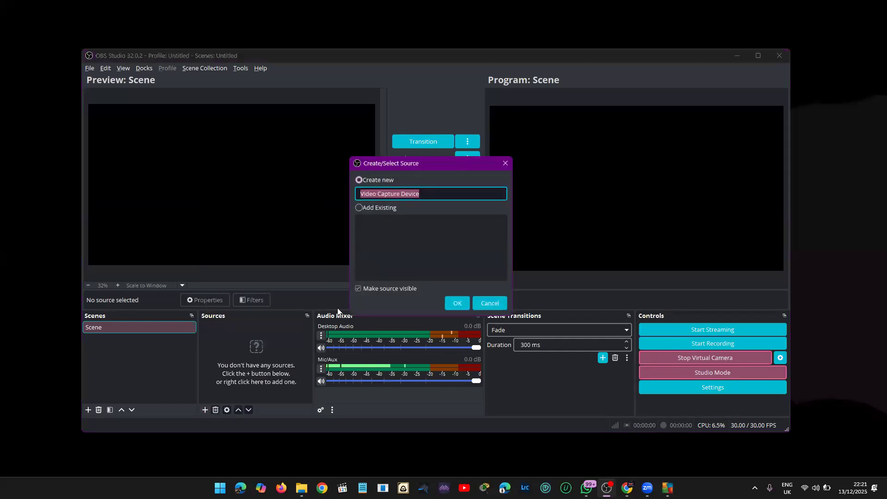
{"action": "left_click", "coordinate": [460, 305]}
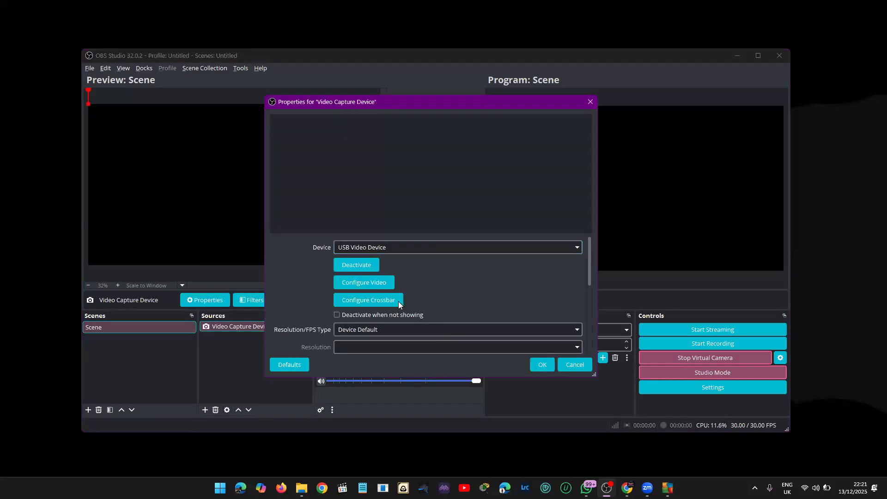
Look over the available capture devices, deactivate the USB Video Device and discard the property changes
{"action": "left_click", "coordinate": [418, 253]}
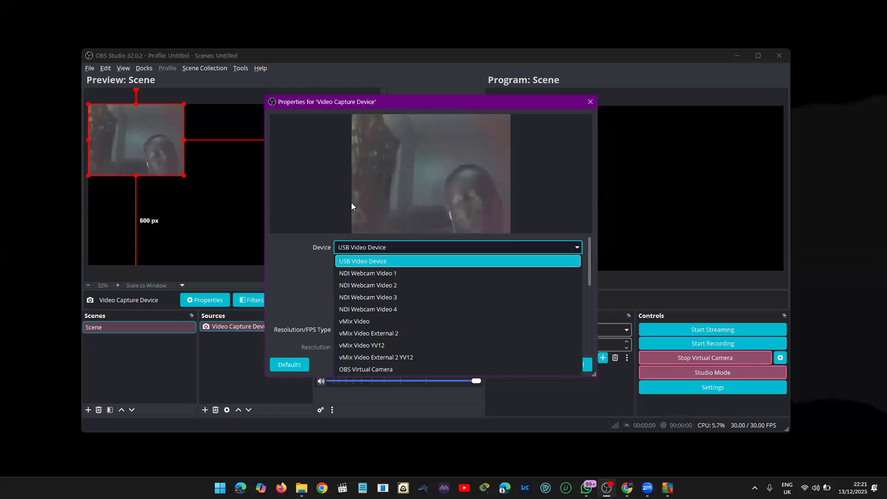
{"action": "left_click", "coordinate": [316, 224]}
{"action": "left_click", "coordinate": [356, 265]}
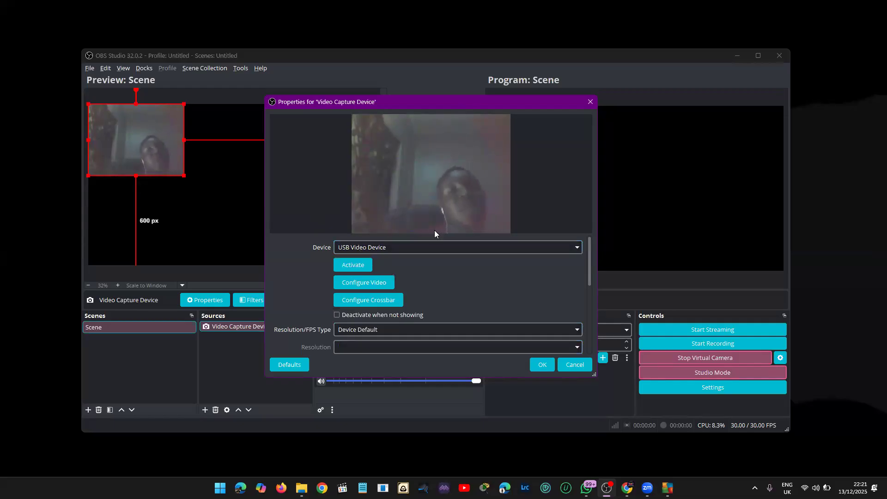
{"action": "left_click", "coordinate": [589, 101]}
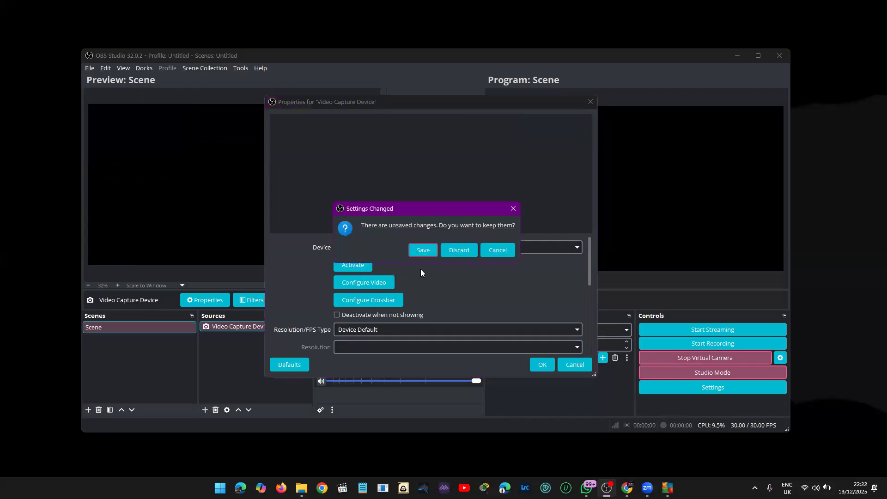
{"action": "left_click", "coordinate": [450, 250]}
Remove the Video Capture Device source from the scene
{"action": "left_click", "coordinate": [259, 369]}
{"action": "left_click", "coordinate": [258, 328]}
{"action": "left_click", "coordinate": [216, 411]}
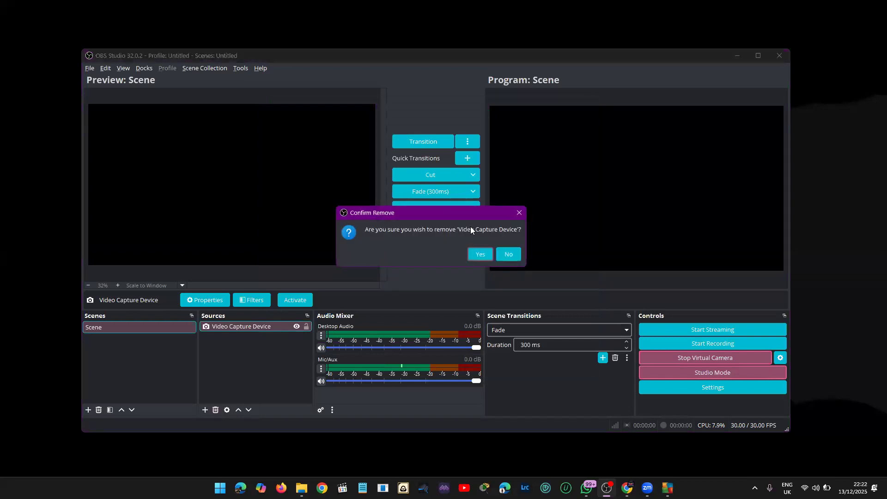
{"action": "left_click", "coordinate": [475, 254]}
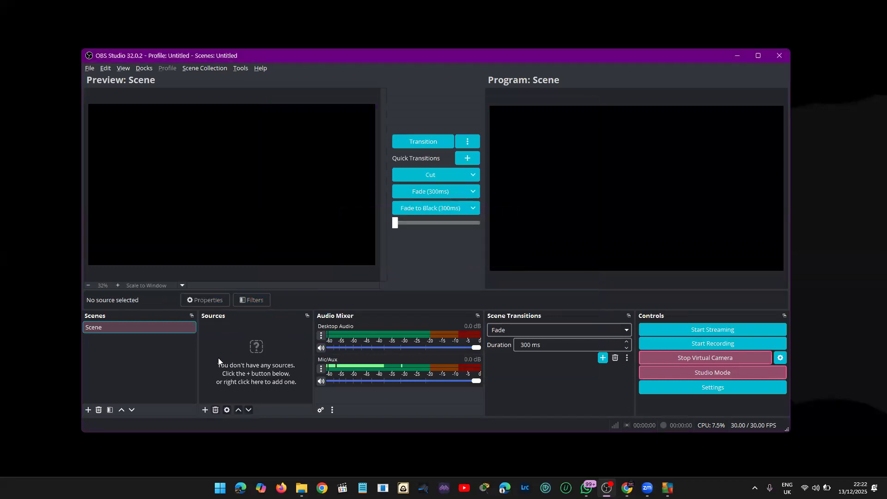
Check the audio mixer options and open the Advanced Audio Properties from Mic/Aux
{"action": "left_click", "coordinate": [332, 410]}
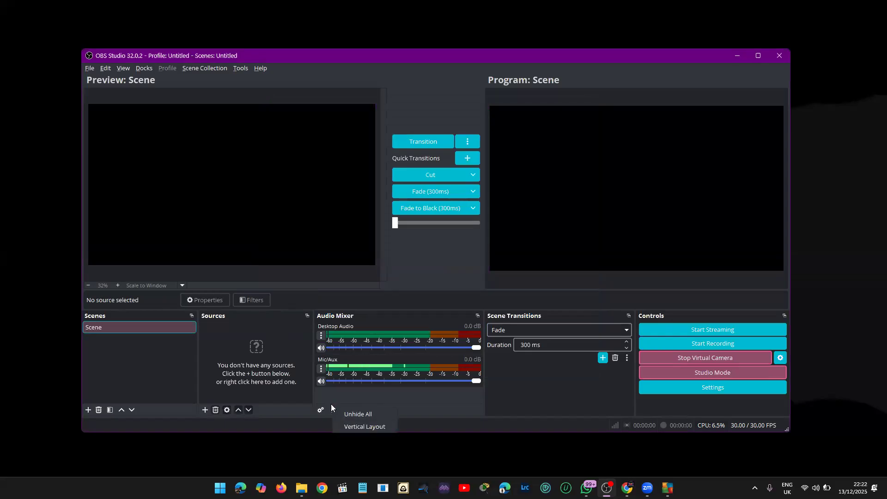
{"action": "left_click", "coordinate": [329, 394]}
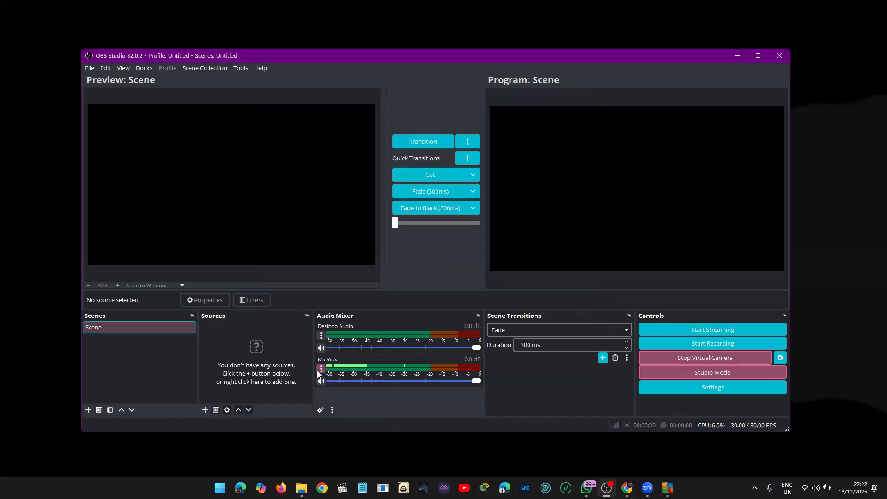
{"action": "left_click", "coordinate": [320, 368]}
{"action": "left_click", "coordinate": [346, 482]}
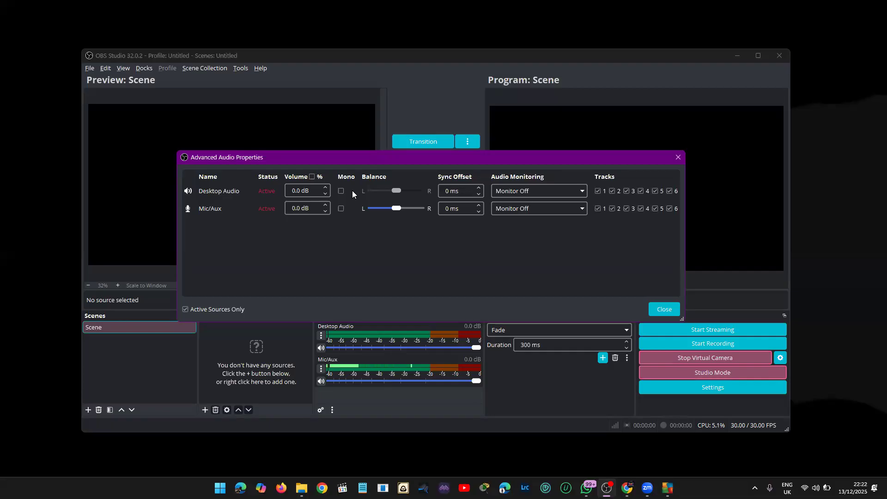
Turn on Mono for the Mic/Aux audio source
{"action": "left_click", "coordinate": [342, 209]}
{"action": "left_click", "coordinate": [341, 209]}
{"action": "left_click", "coordinate": [342, 209]}
Look over the Audio Monitoring choices for Desktop Audio and turn off Mono for Mic/Aux
{"action": "left_click", "coordinate": [522, 194]}
{"action": "left_click", "coordinate": [521, 194]}
{"action": "left_click", "coordinate": [521, 194]}
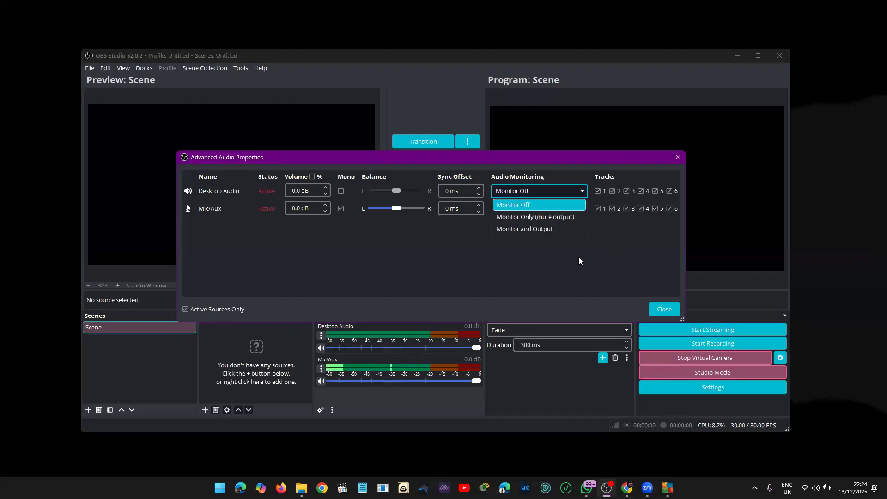
{"action": "left_click", "coordinate": [346, 213]}
{"action": "left_click", "coordinate": [342, 209]}
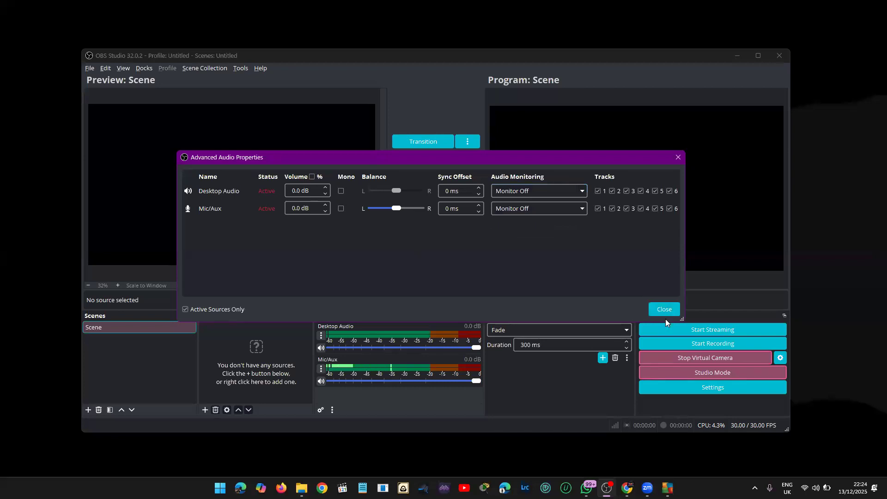
Close the Advanced Audio Properties and maximize the main window
{"action": "left_click", "coordinate": [663, 309]}
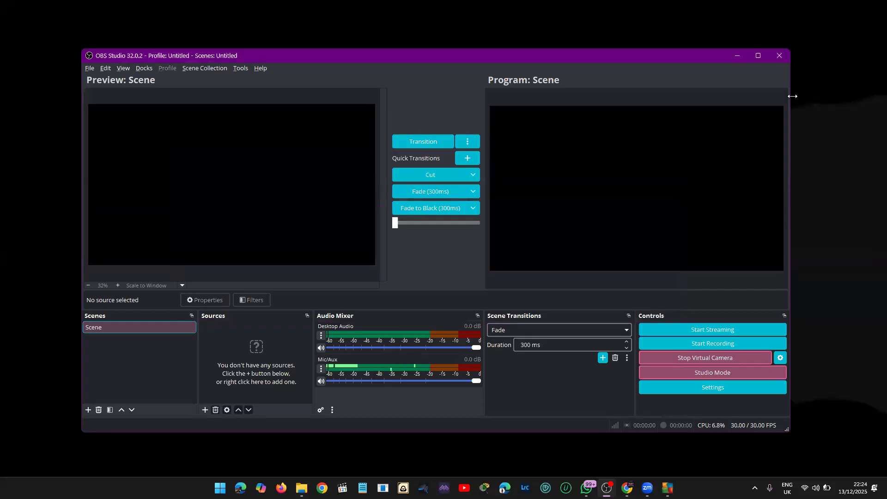
{"action": "left_click", "coordinate": [761, 62]}
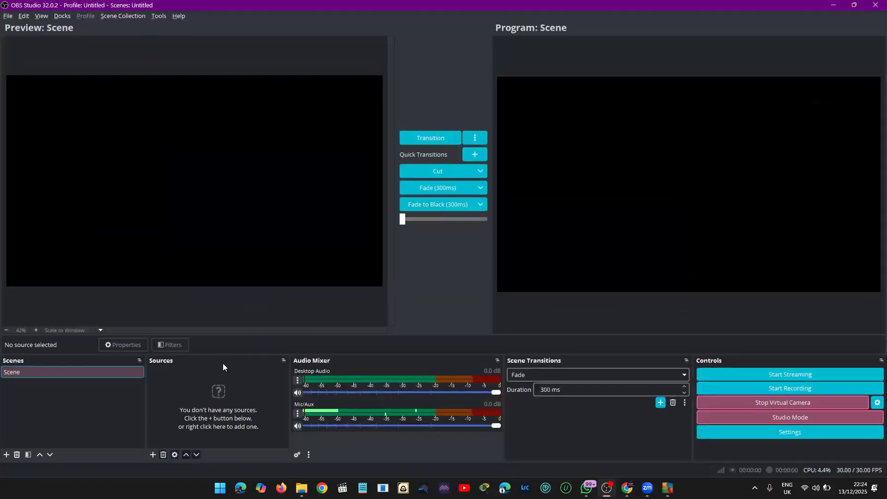
Create a new Image source in Scene, keeping the default name
{"action": "left_click", "coordinate": [151, 454]}
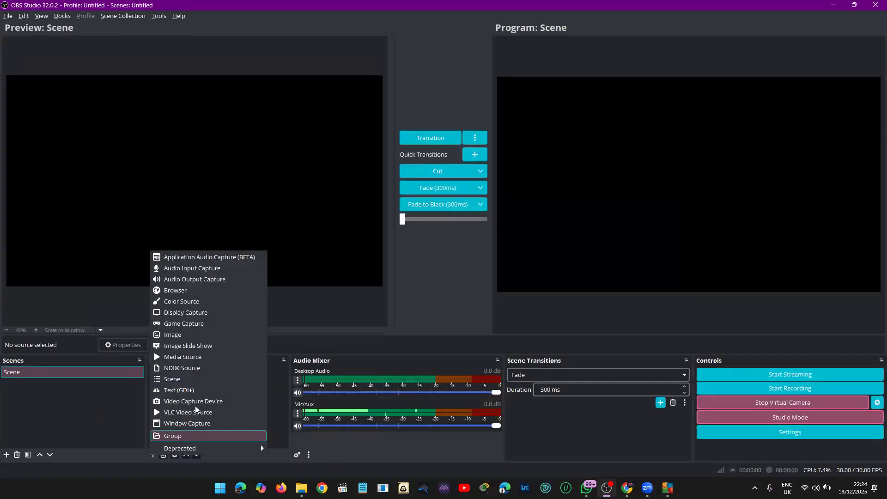
{"action": "left_click", "coordinate": [200, 336]}
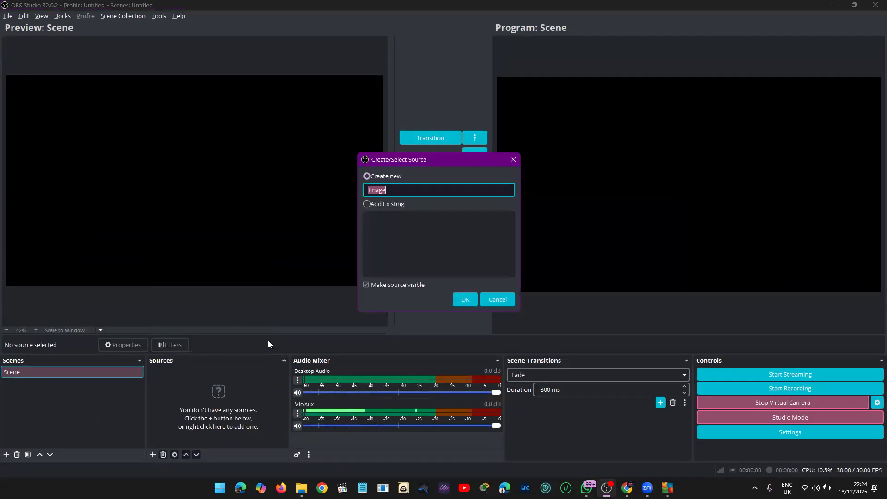
{"action": "left_click", "coordinate": [458, 301]}
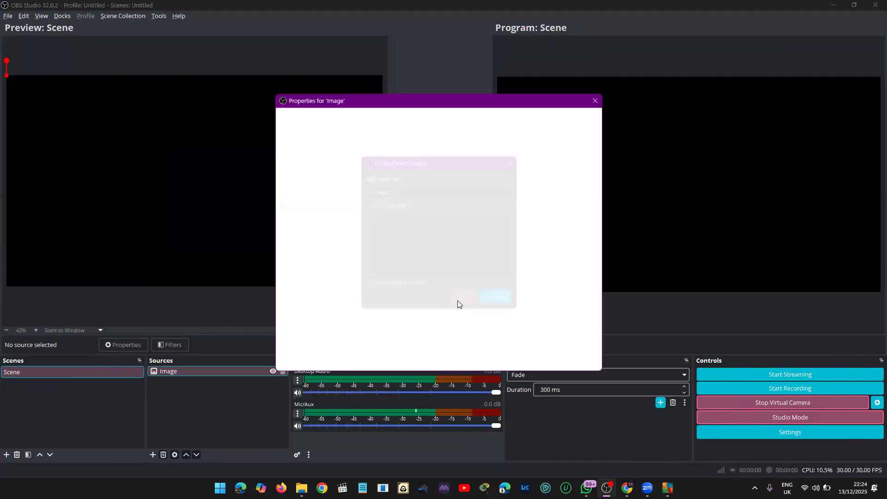
Load WhatsApp Image 2025-06-11 at 12.50.11_4c9e4667.jpg from the Pictures folder into the Image source and accept its properties
{"action": "left_click", "coordinate": [567, 244]}
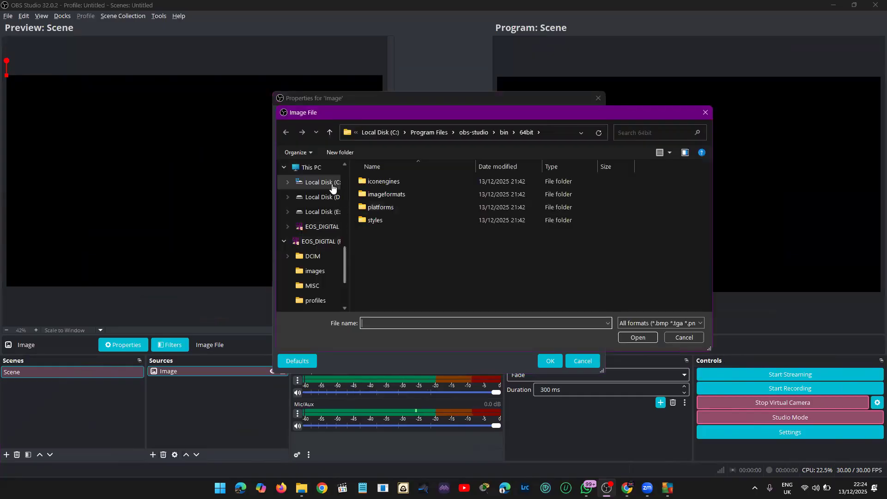
{"action": "scroll", "coordinate": [333, 187], "scroll_direction": "up", "scroll_amount": 3}
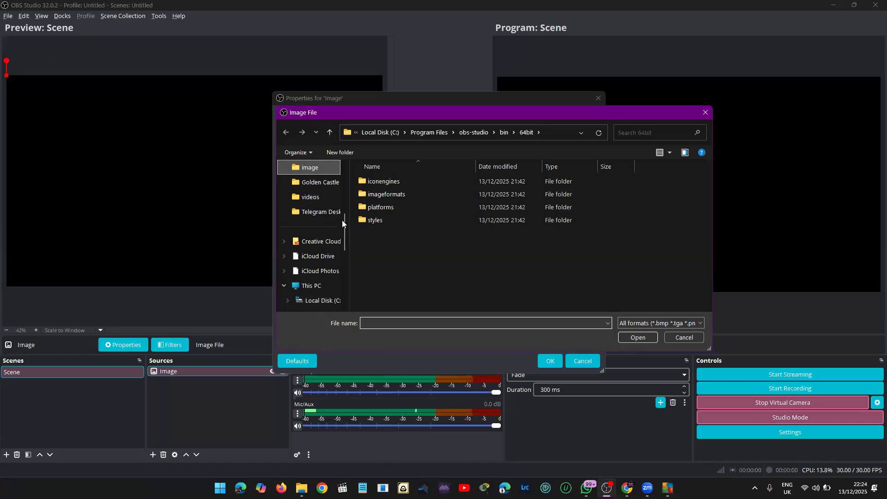
{"action": "left_click_drag", "start_coordinate": [344, 220], "coordinate": [339, 197]}
{"action": "left_click", "coordinate": [313, 182]}
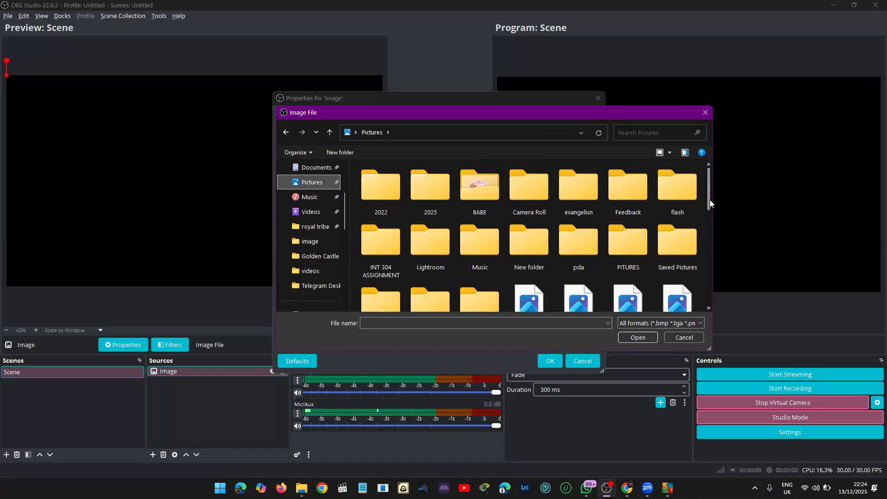
{"action": "left_click_drag", "start_coordinate": [710, 194], "coordinate": [678, 300]}
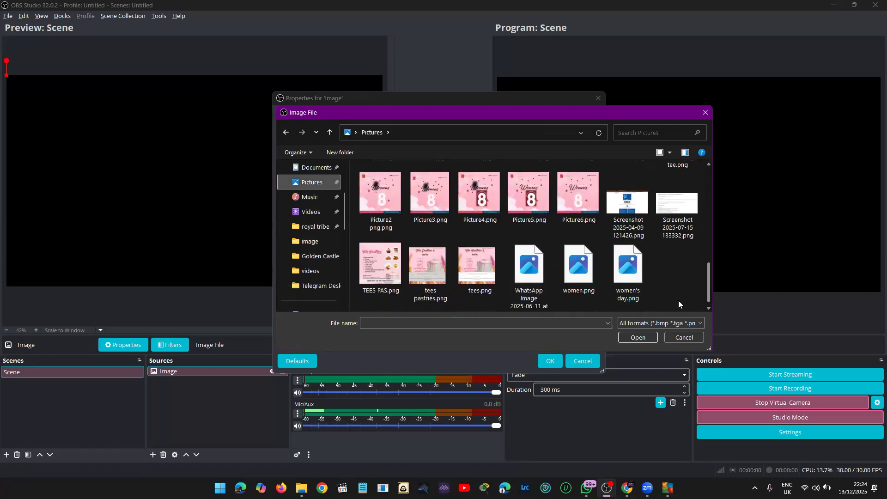
{"action": "left_click", "coordinate": [537, 250]}
{"action": "left_click", "coordinate": [628, 333]}
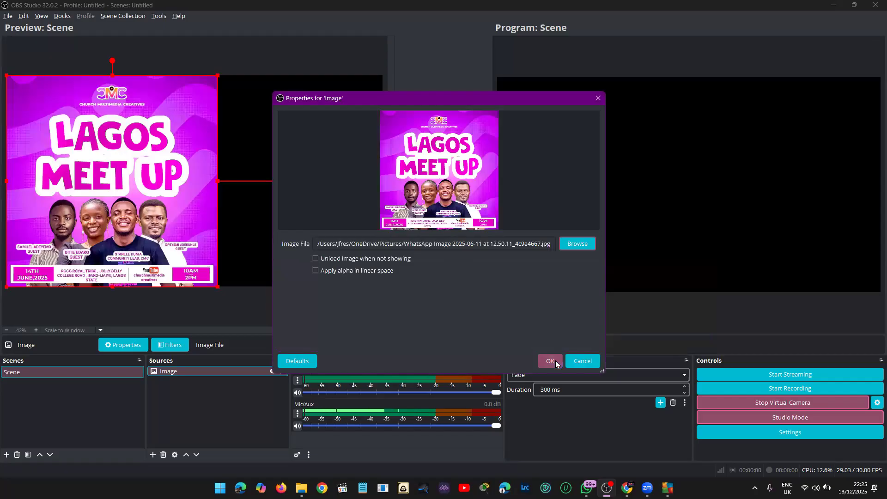
{"action": "left_click", "coordinate": [552, 361]}
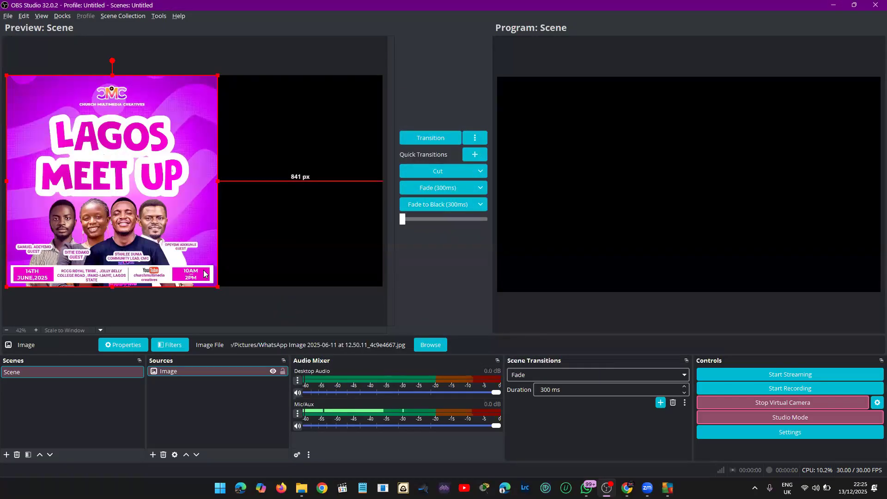
Apply the Fit to screen transform to the Image source
{"action": "left_click", "coordinate": [18, 17]}
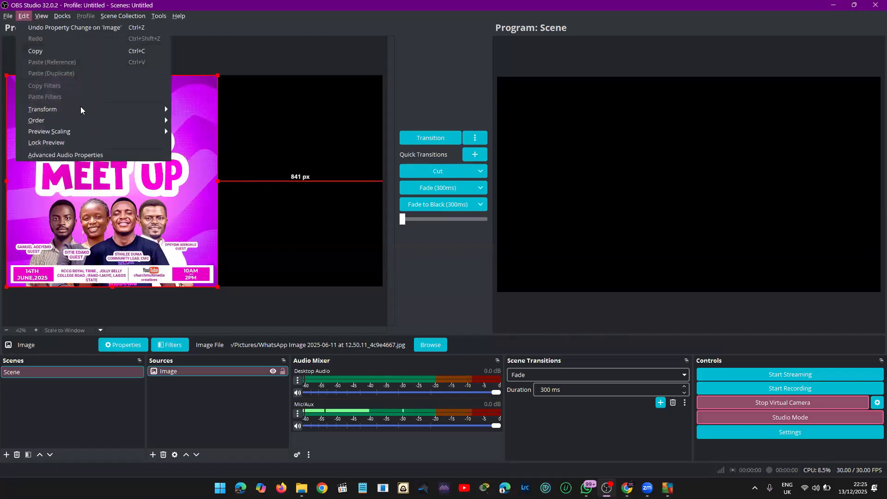
{"action": "mouse_move", "coordinate": [160, 108]}
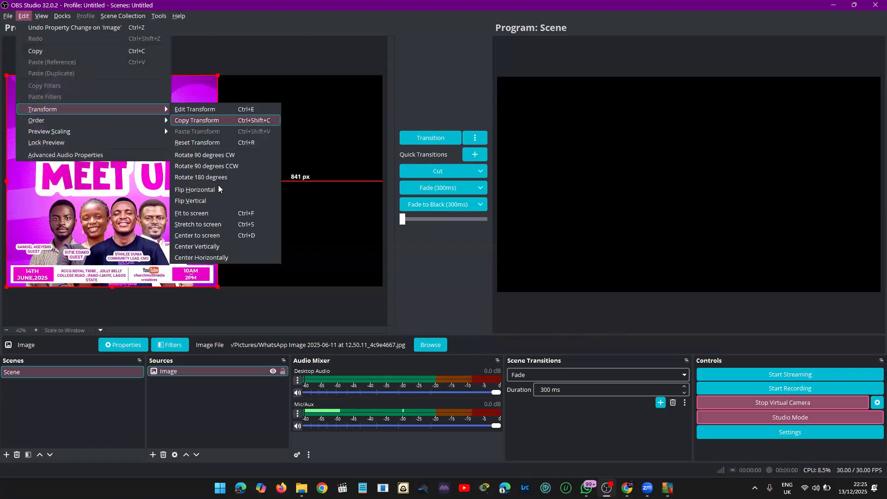
{"action": "left_click", "coordinate": [220, 214]}
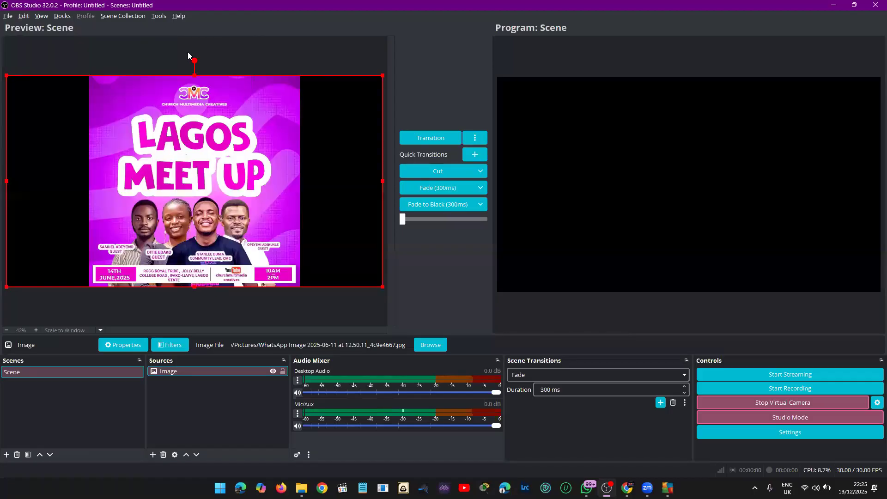
Stretch the Image source to the screen and deselect it
{"action": "left_click", "coordinate": [43, 18]}
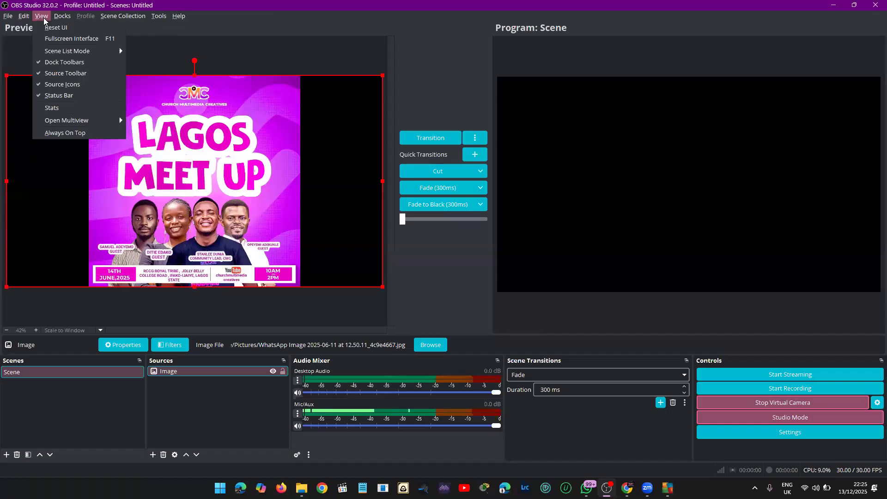
{"action": "mouse_move", "coordinate": [23, 17]}
{"action": "mouse_move", "coordinate": [109, 120]}
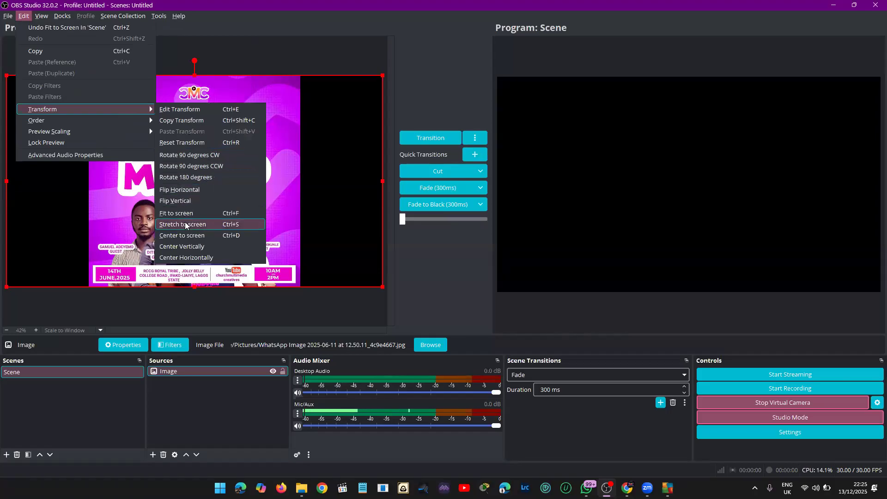
{"action": "left_click", "coordinate": [185, 225]}
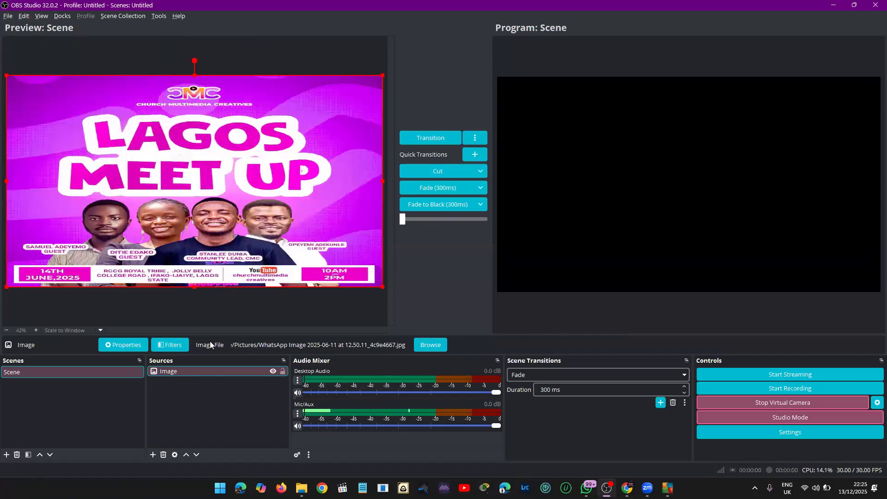
{"action": "left_click", "coordinate": [211, 409]}
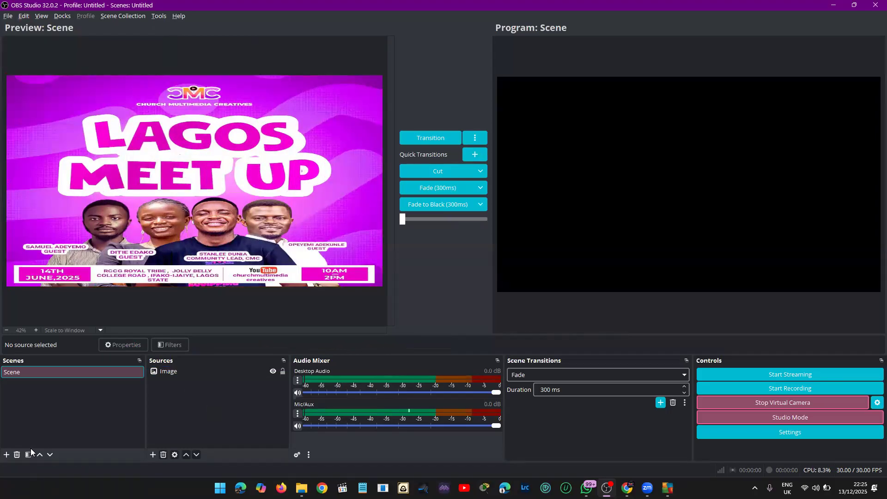
Add a scene named Scene 2 and create a new Image source named Image 2 in it
{"action": "left_click", "coordinate": [7, 454]}
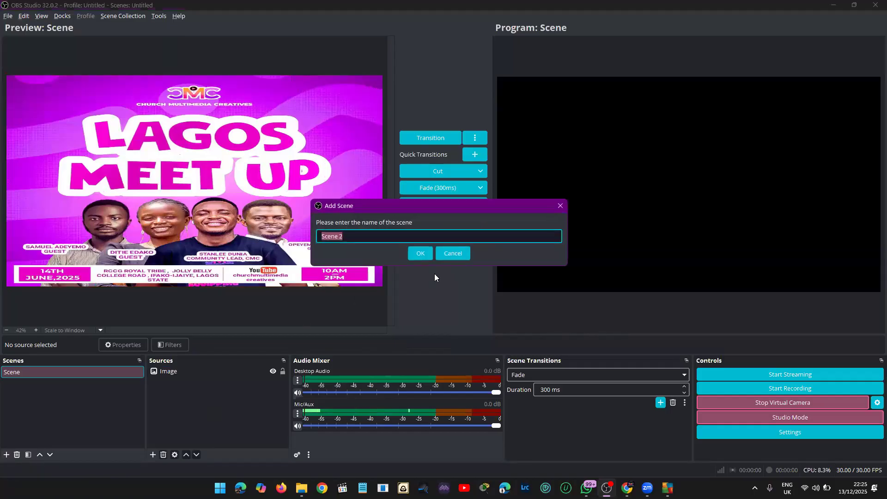
{"action": "left_click", "coordinate": [413, 255]}
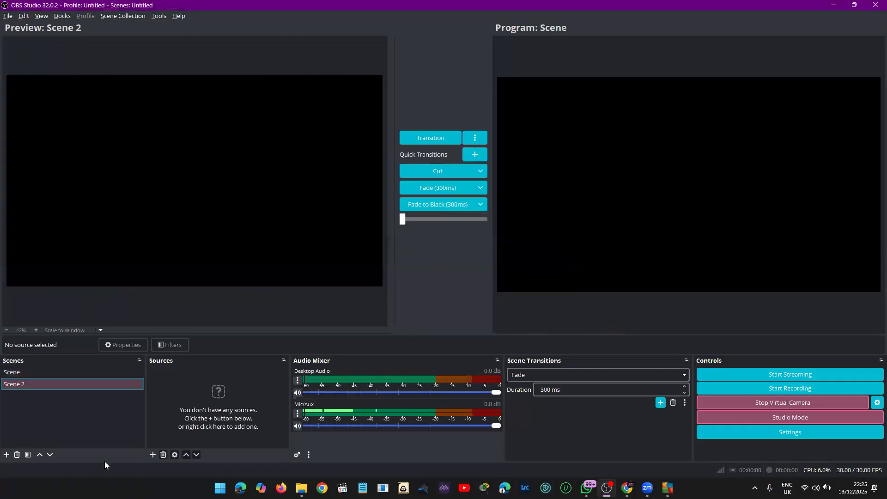
{"action": "left_click", "coordinate": [152, 455]}
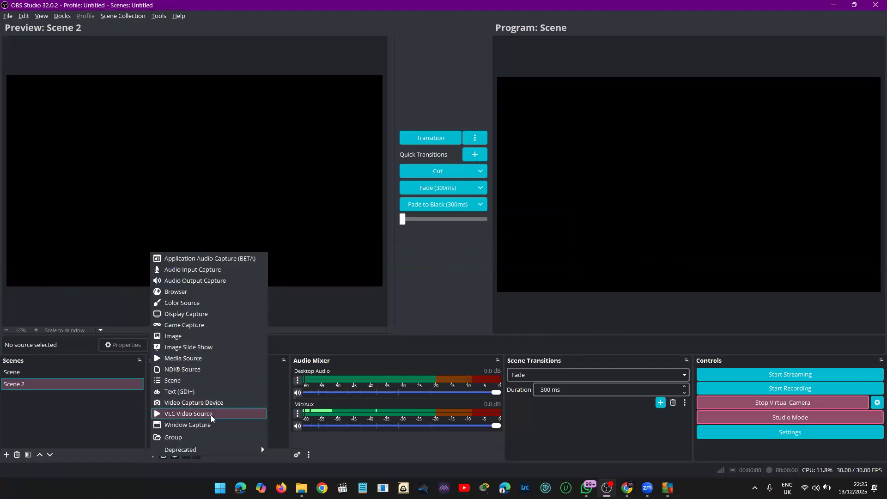
{"action": "left_click", "coordinate": [211, 336]}
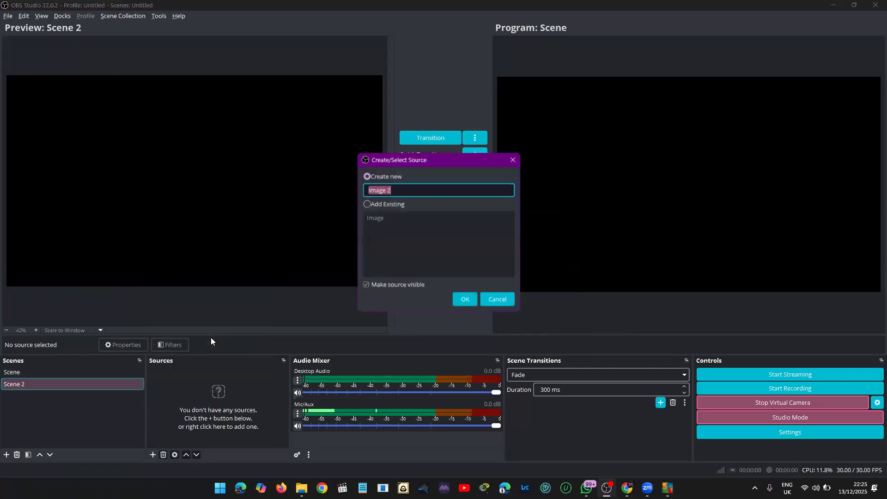
{"action": "left_click", "coordinate": [470, 299]}
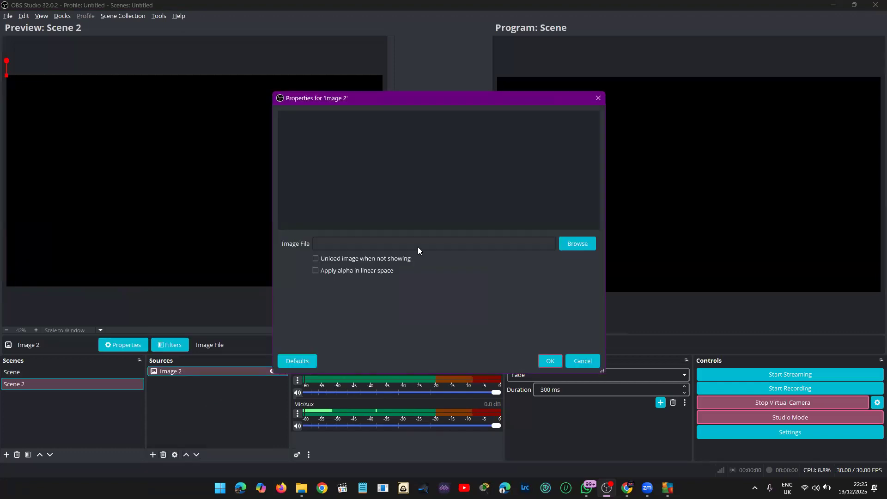
Load BIBLE SHOW 2.png.jpg from Pictures into Image 2 and scale the image to fill the preview canvas
{"action": "left_click", "coordinate": [571, 240]}
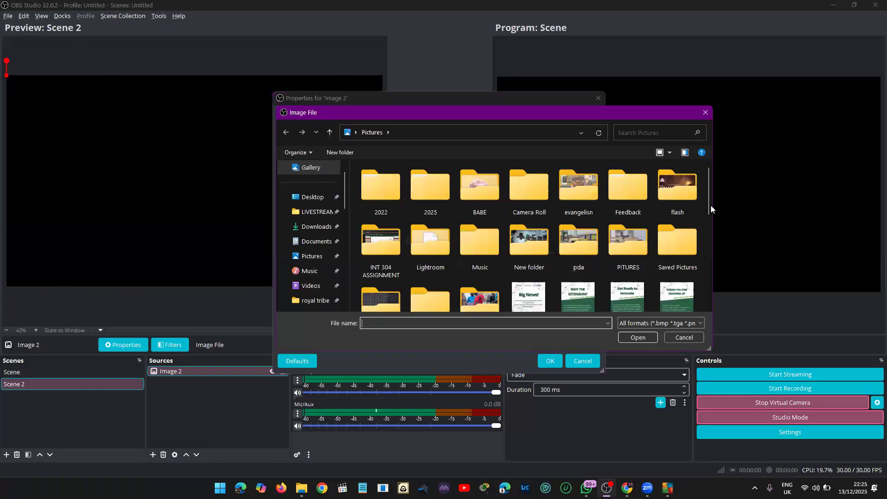
{"action": "scroll", "coordinate": [704, 281], "scroll_direction": "down", "scroll_amount": 10}
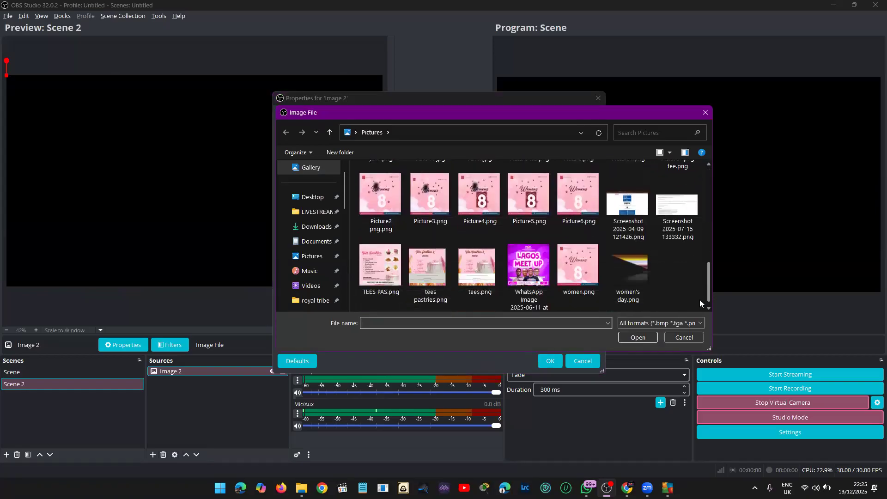
{"action": "scroll", "coordinate": [698, 260], "scroll_direction": "up", "scroll_amount": 5}
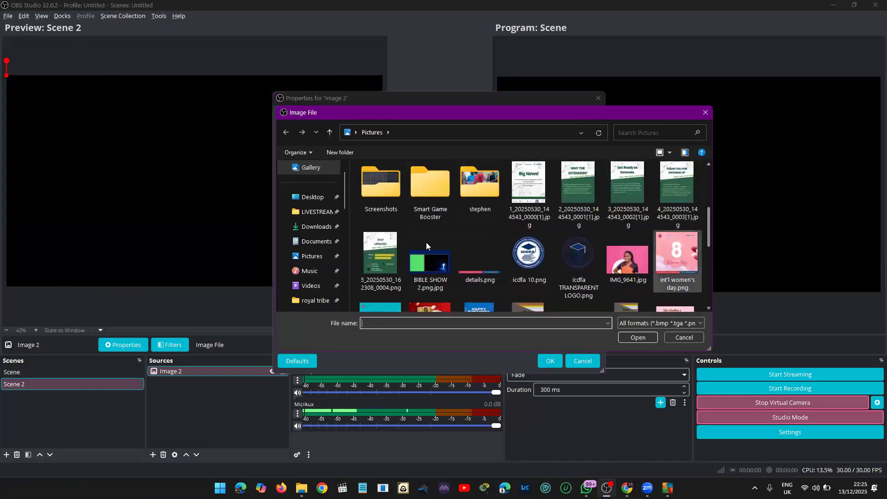
{"action": "left_click", "coordinate": [448, 251]}
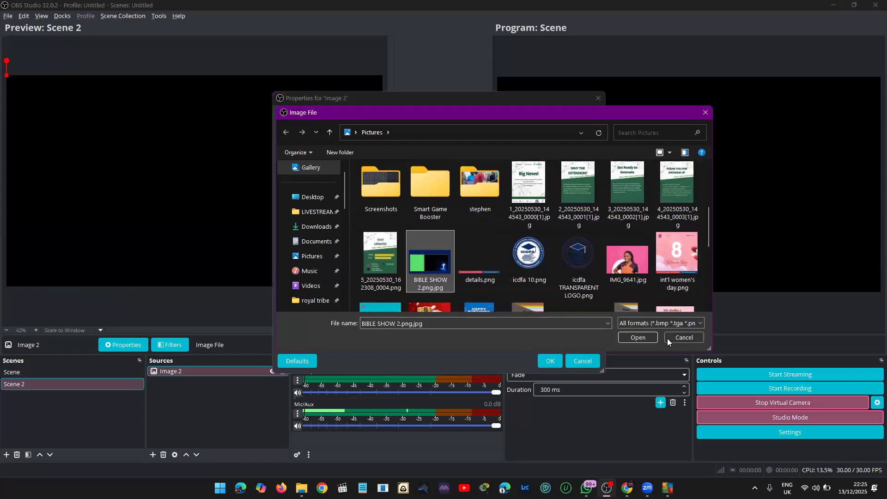
{"action": "left_click", "coordinate": [638, 337]}
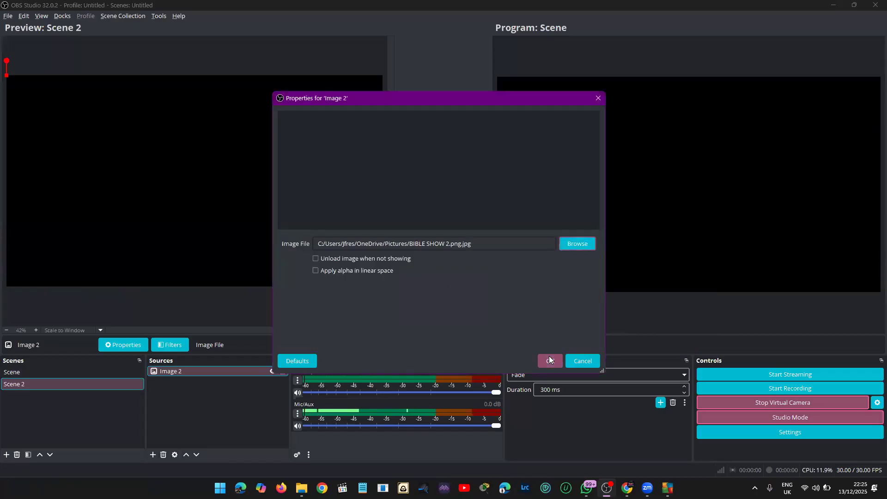
{"action": "left_click", "coordinate": [550, 360]}
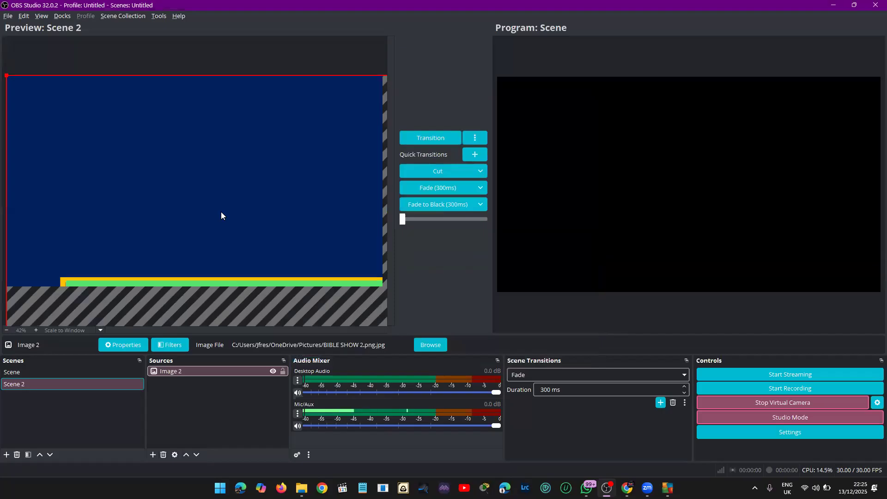
{"action": "left_click", "coordinate": [219, 427]}
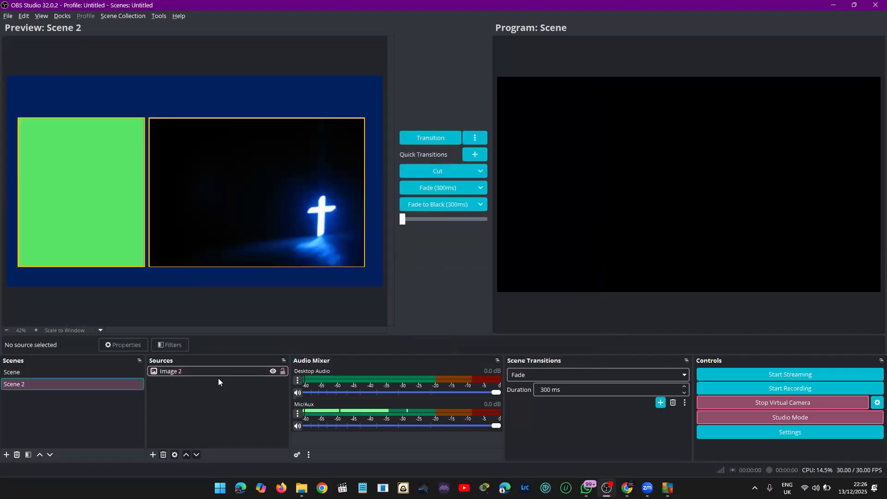
Add a scene named Scene 3 and create a new Media Source in it with the default name
{"action": "left_click", "coordinate": [3, 457]}
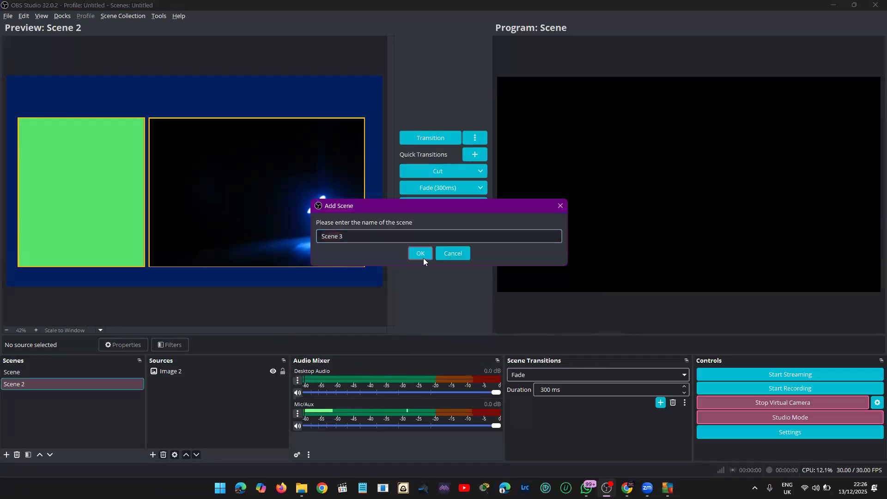
{"action": "left_click", "coordinate": [424, 258]}
{"action": "left_click", "coordinate": [154, 455]}
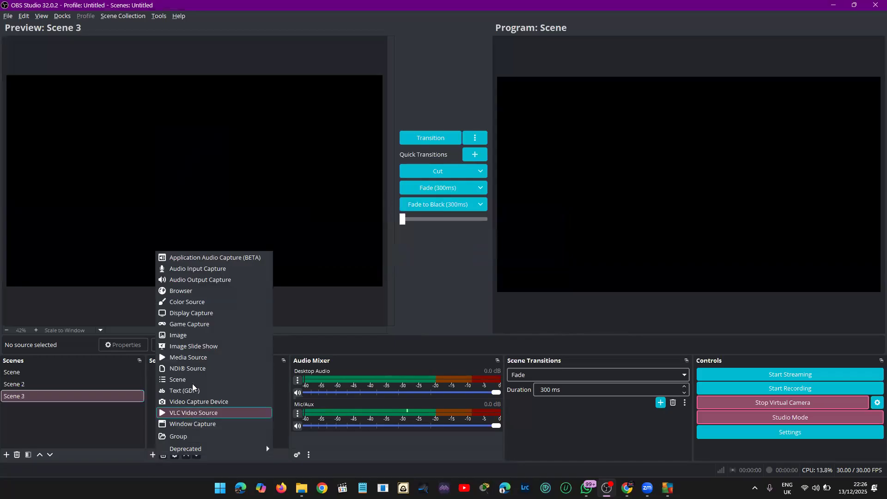
{"action": "left_click", "coordinate": [195, 358]}
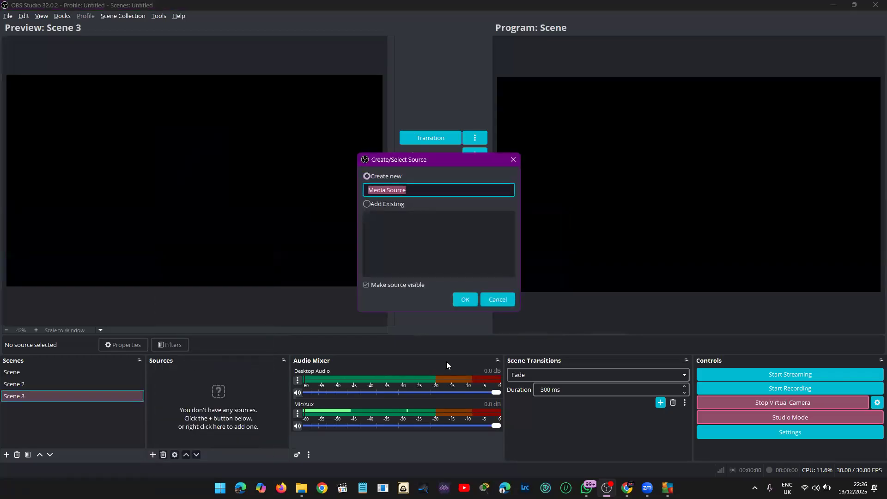
{"action": "left_click", "coordinate": [456, 305]}
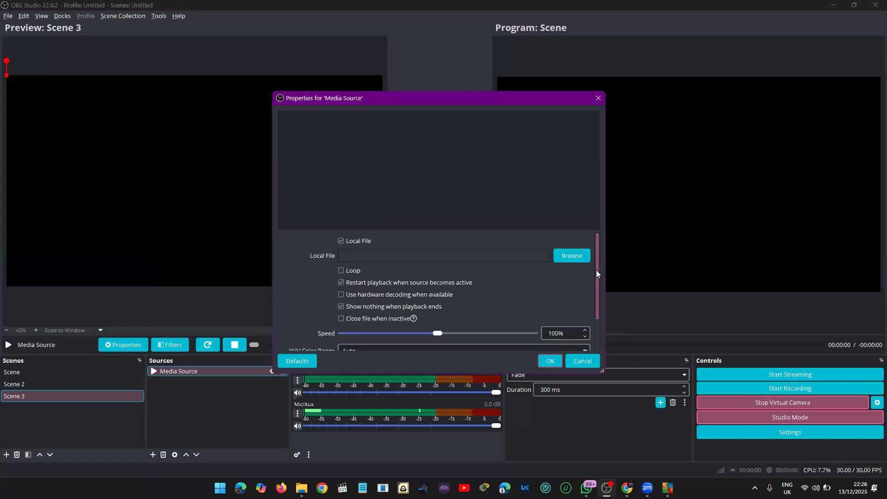
Look through the Media Source properties and turn on Loop
{"action": "scroll", "coordinate": [596, 270], "scroll_direction": "down", "scroll_amount": 2}
{"action": "scroll", "coordinate": [596, 261], "scroll_direction": "up", "scroll_amount": 2}
{"action": "left_click", "coordinate": [352, 274]}
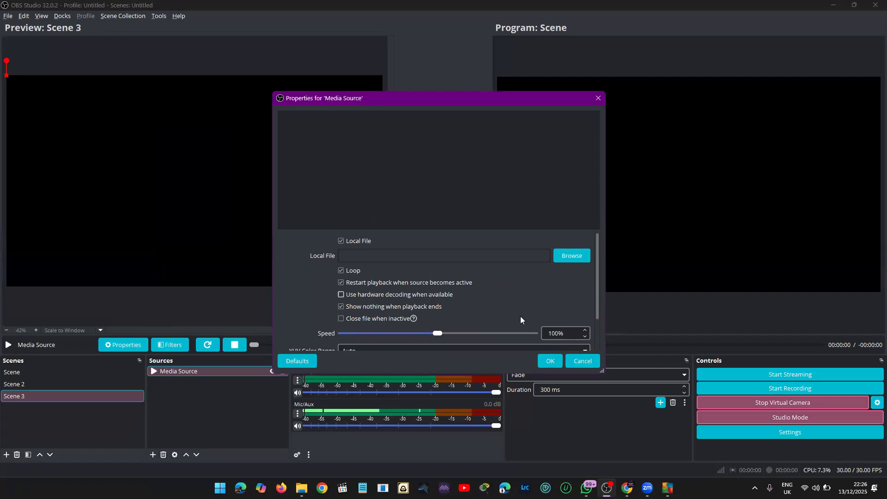
Load IMG_6903.MOV from the Pictures folder into the Media Source and accept its properties
{"action": "left_click", "coordinate": [573, 255]}
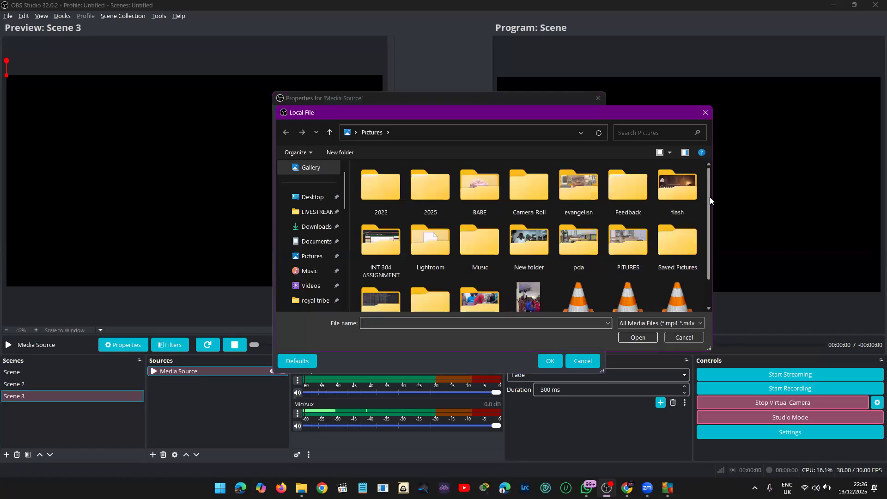
{"action": "left_click_drag", "start_coordinate": [709, 246], "coordinate": [708, 271]}
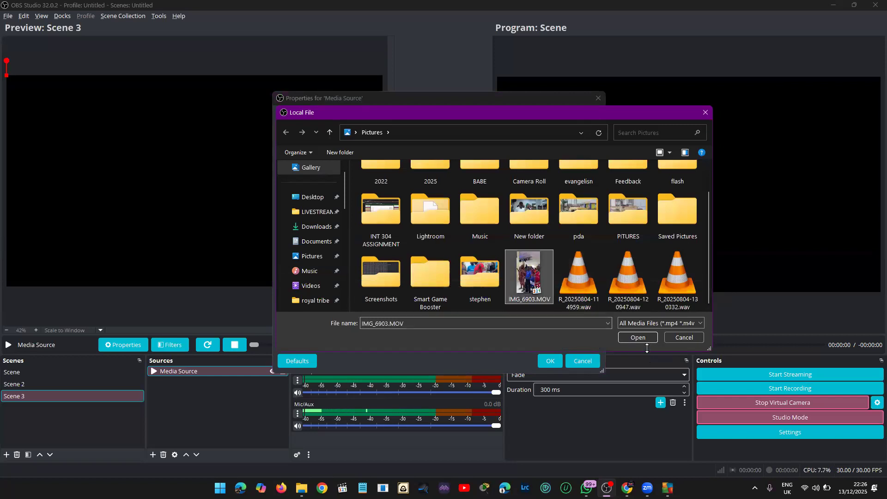
{"action": "left_click", "coordinate": [648, 341]}
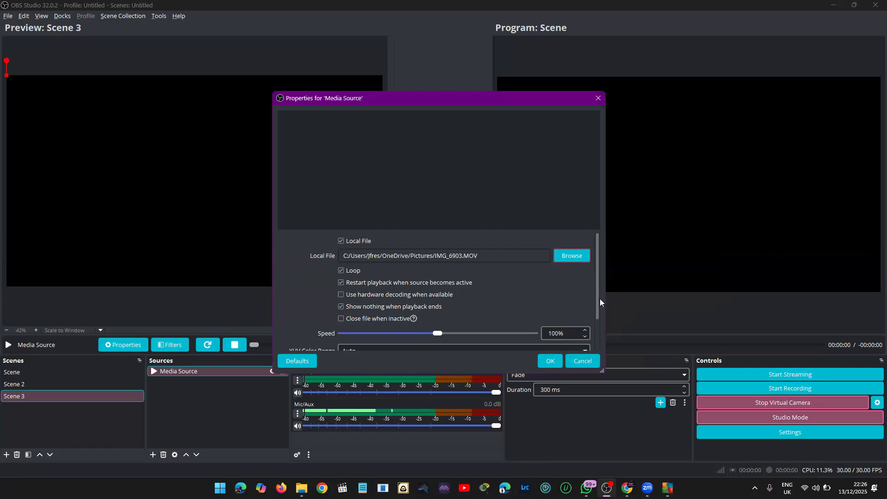
{"action": "left_click_drag", "start_coordinate": [597, 304], "coordinate": [584, 357]}
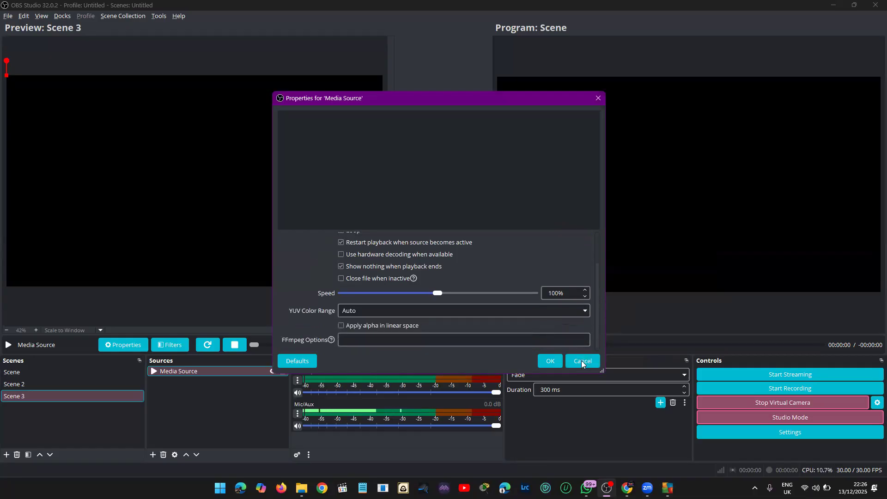
{"action": "left_click", "coordinate": [559, 361]}
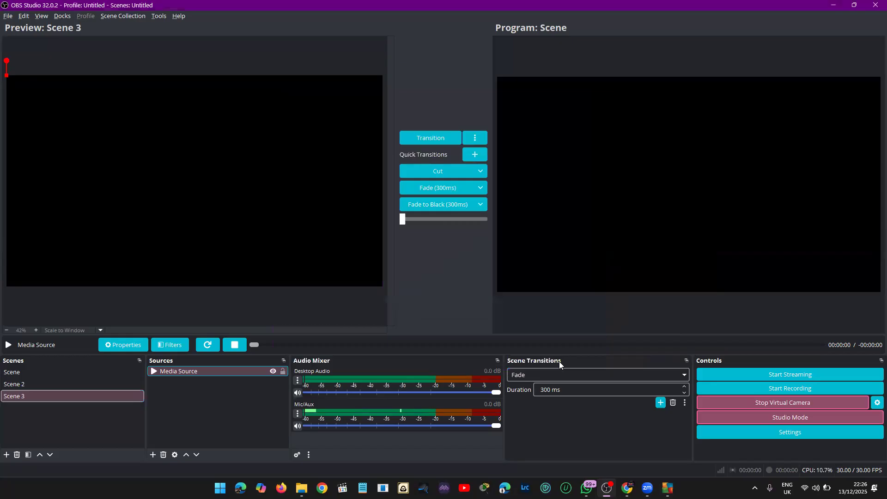
Start the video's playback and test a 300 ms Fade of Scene 3 to the program output and back
{"action": "left_click", "coordinate": [216, 345]}
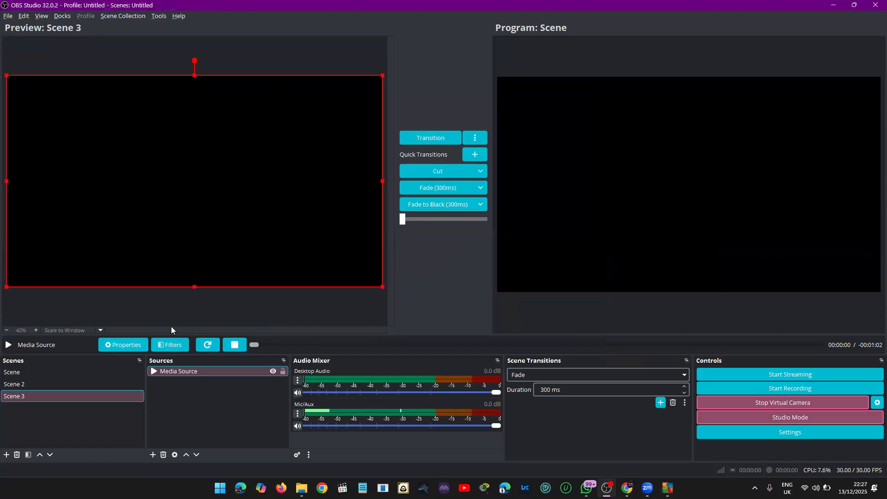
{"action": "left_click", "coordinate": [435, 192]}
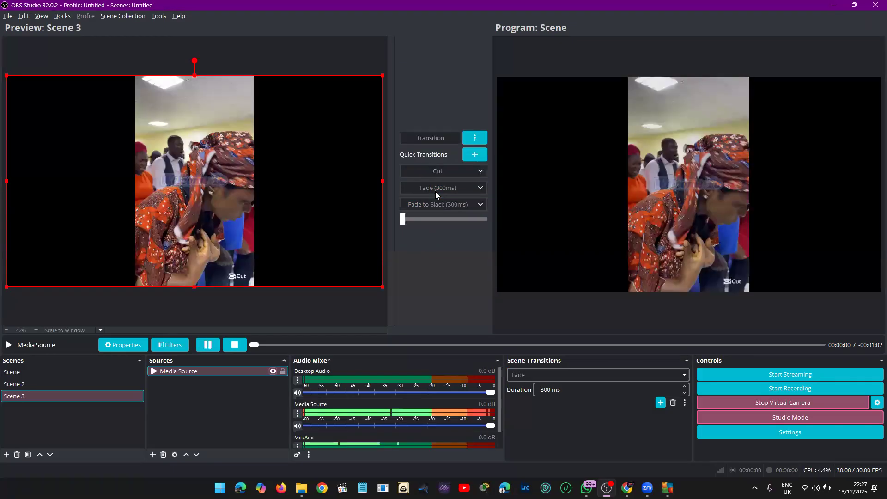
{"action": "left_click", "coordinate": [435, 191]}
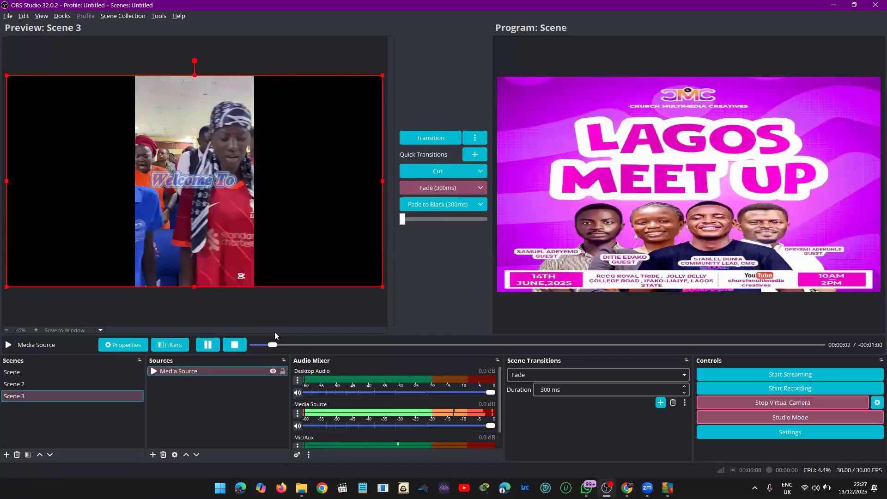
Try the video's playback controls in the preview, and fade Scene 3 into the program output and back out again
{"action": "left_click", "coordinate": [217, 344]}
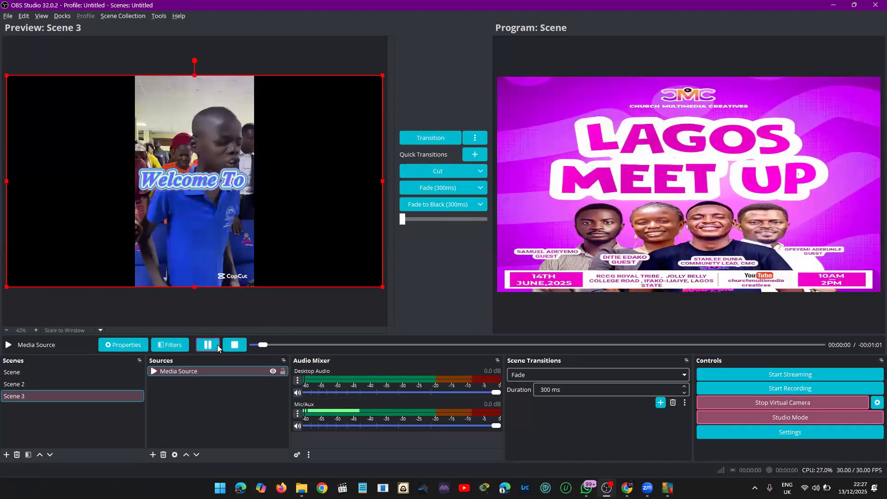
{"action": "left_click", "coordinate": [230, 345]}
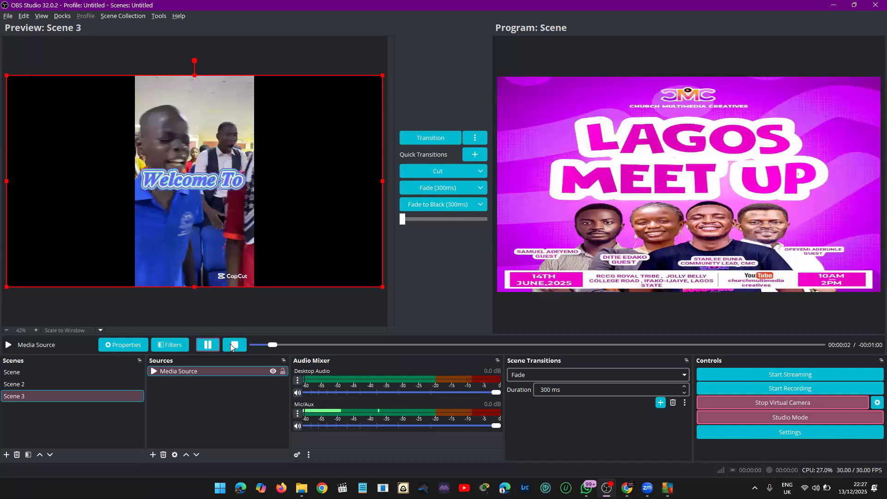
{"action": "left_click", "coordinate": [201, 350]}
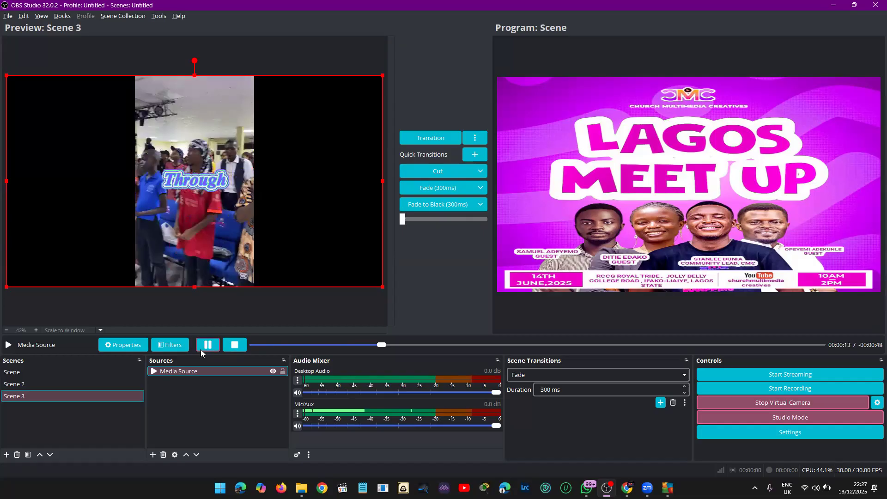
{"action": "left_click", "coordinate": [432, 191]}
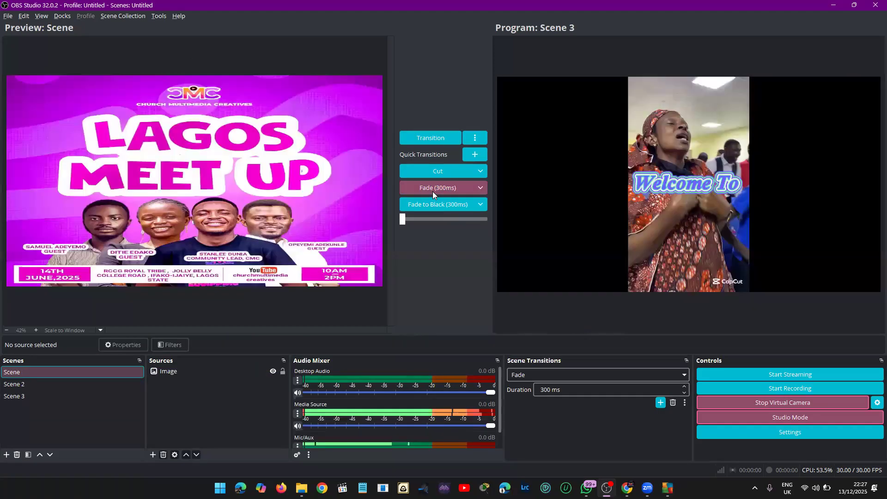
{"action": "left_click", "coordinate": [433, 191]}
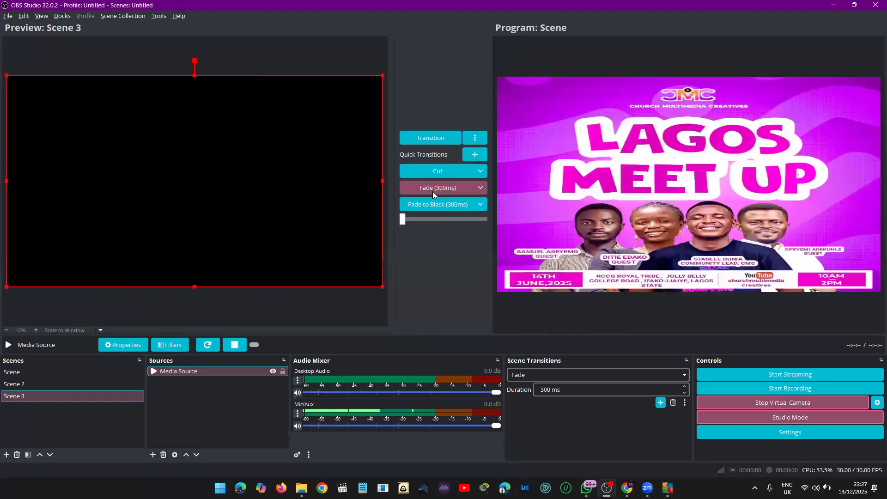
Replay the video from about 24 seconds in the preview, fade Scene 3 to program and back, and stop the media
{"action": "left_click", "coordinate": [209, 345]}
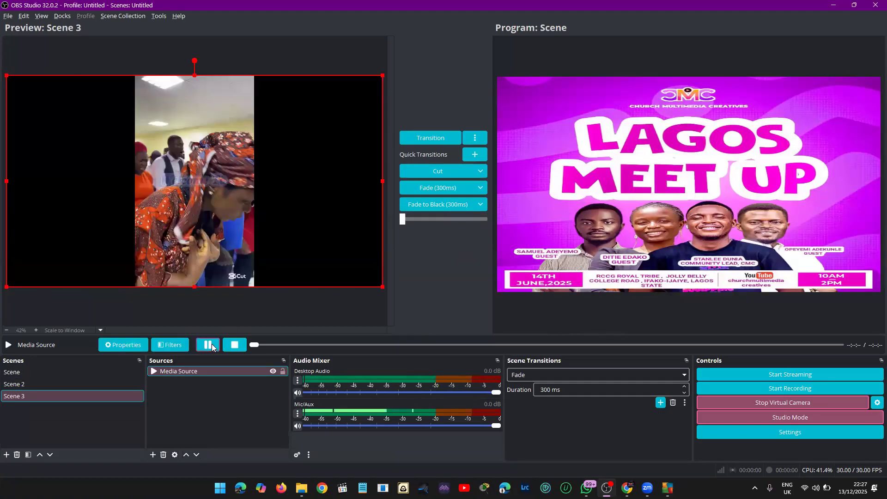
{"action": "left_click", "coordinate": [481, 344]}
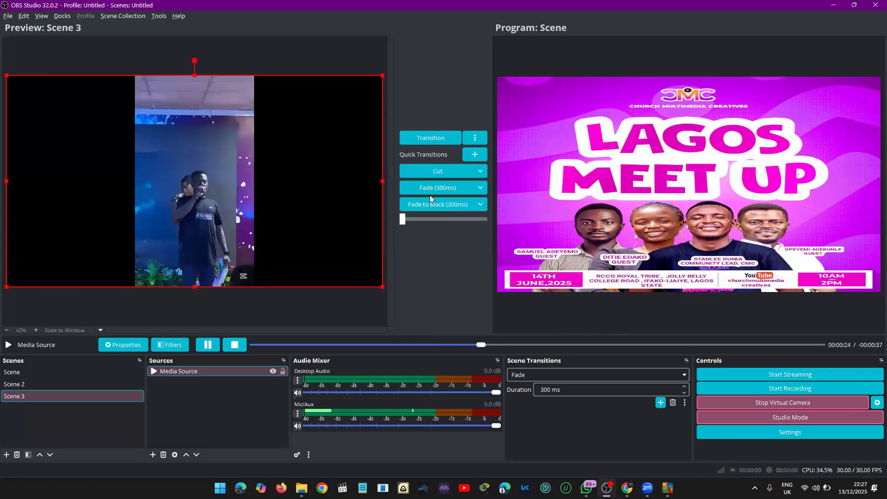
{"action": "left_click", "coordinate": [429, 190]}
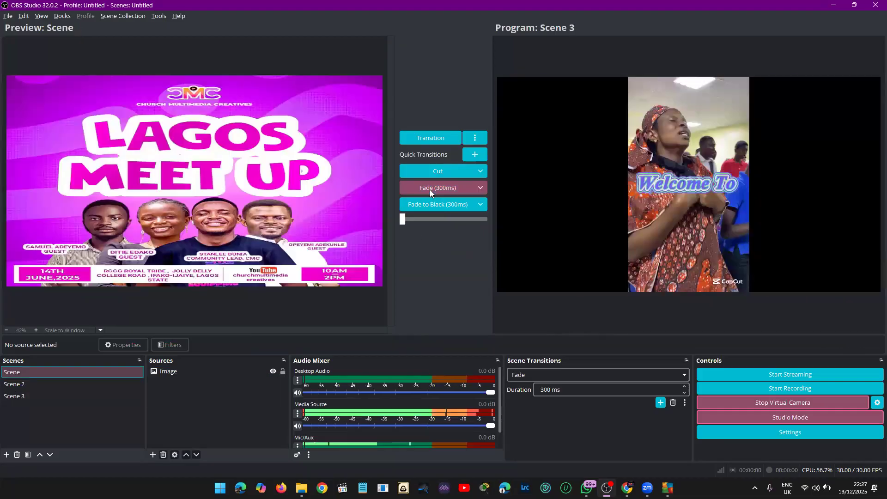
{"action": "left_click", "coordinate": [430, 190]}
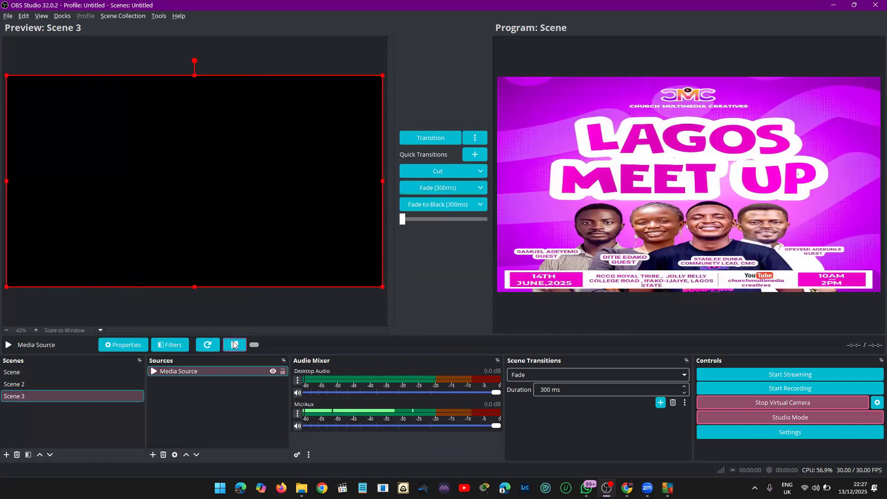
{"action": "left_click", "coordinate": [233, 341]}
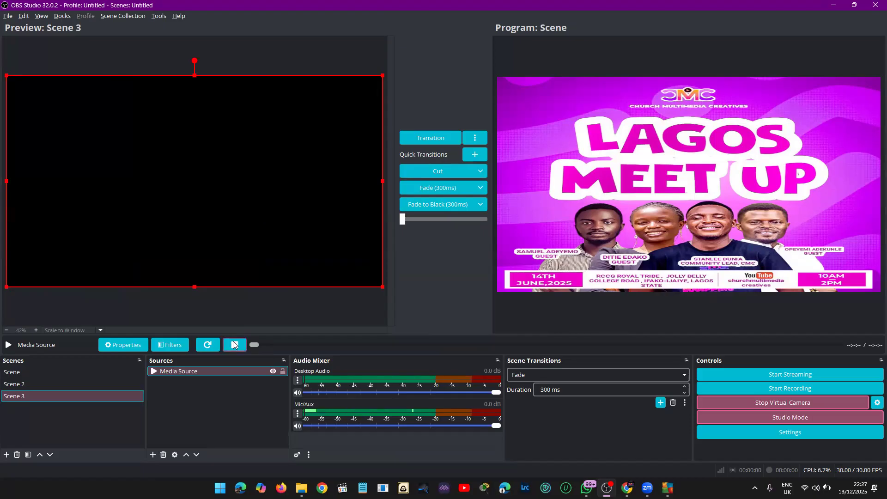
Put Scene 2 in the preview and open the Multiview full screen on DISPLAY1 (1920x1080)
{"action": "left_click", "coordinate": [110, 371]}
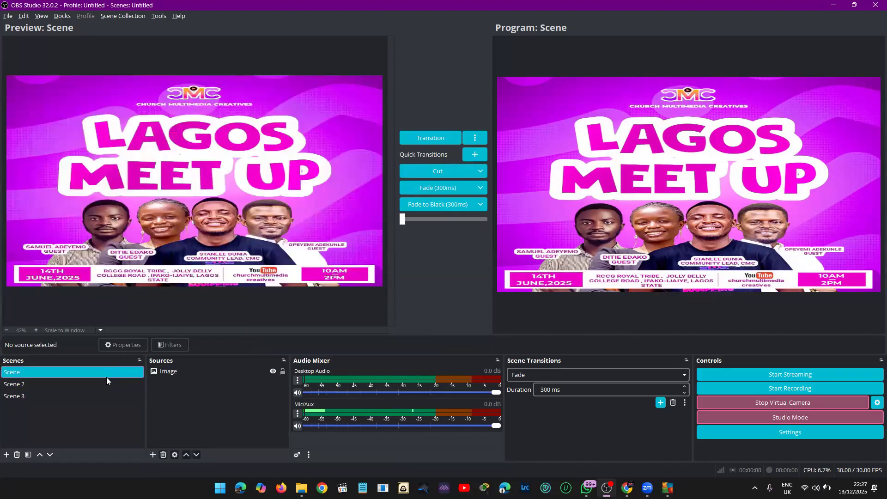
{"action": "left_click", "coordinate": [106, 383]}
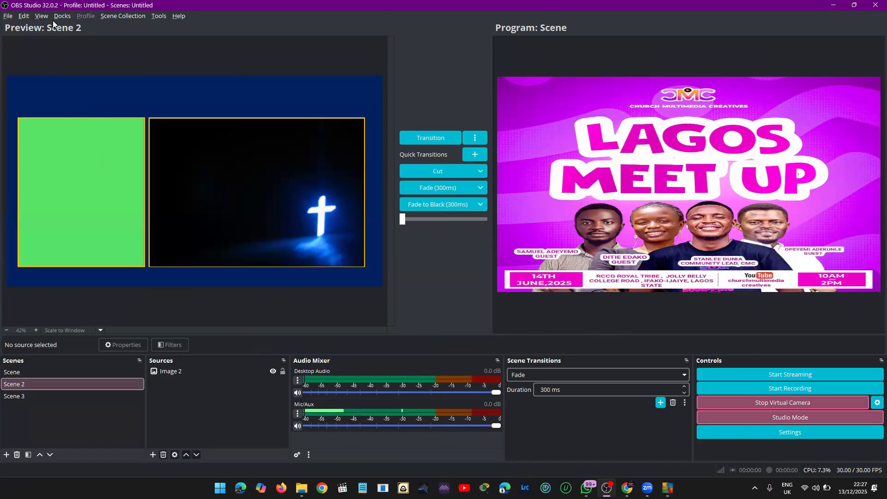
{"action": "left_click", "coordinate": [43, 17]}
{"action": "mouse_move", "coordinate": [71, 121]}
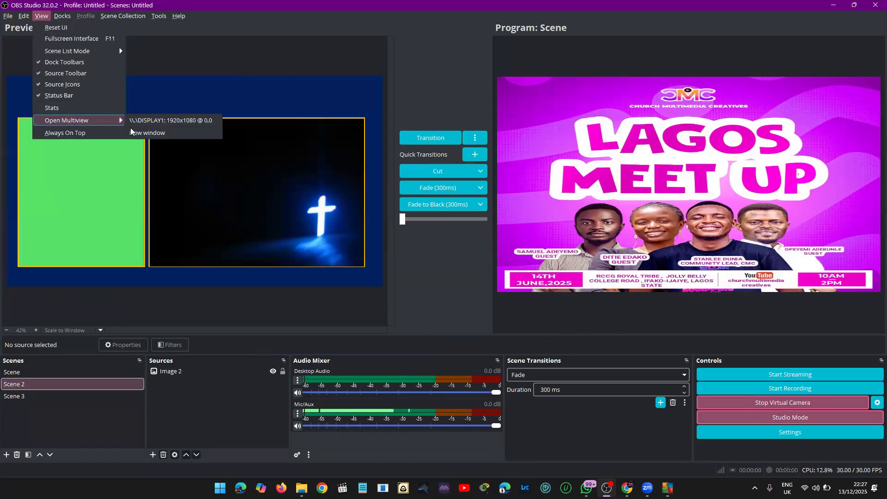
{"action": "left_click", "coordinate": [157, 120]}
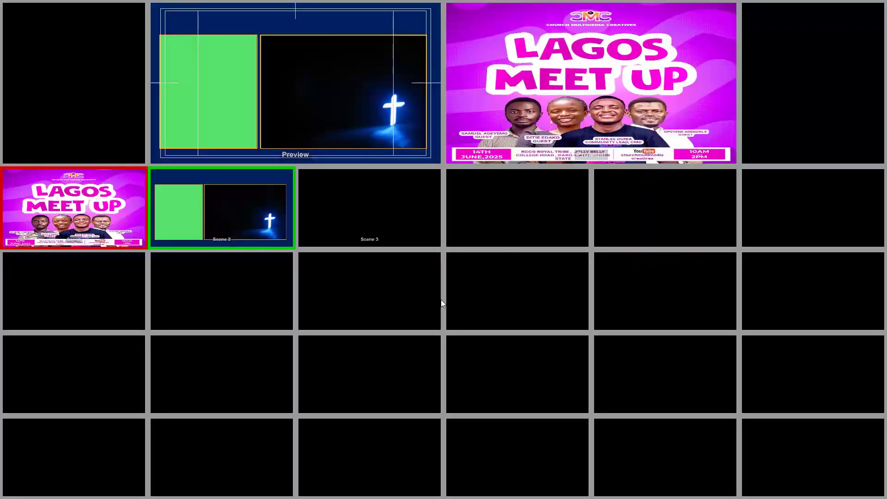
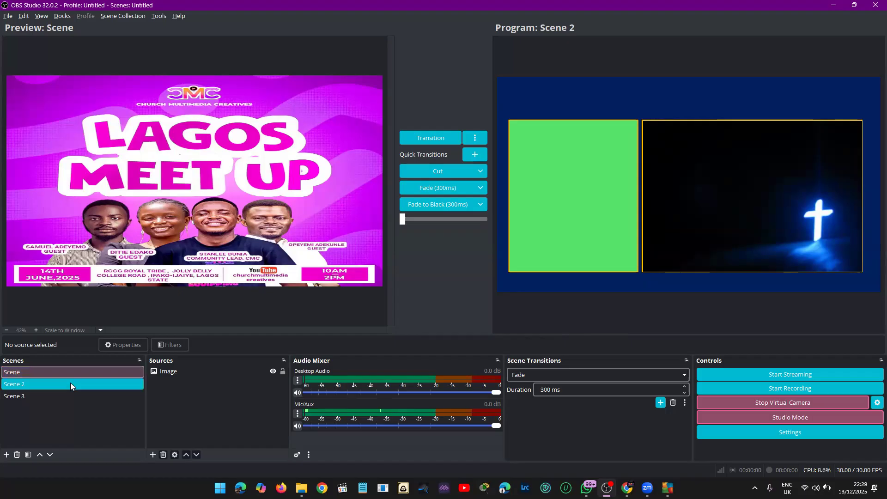
Preview Scene 3, Scene 2 and Scene in turn, and look over the source types that can be added
{"action": "left_click", "coordinate": [132, 394]}
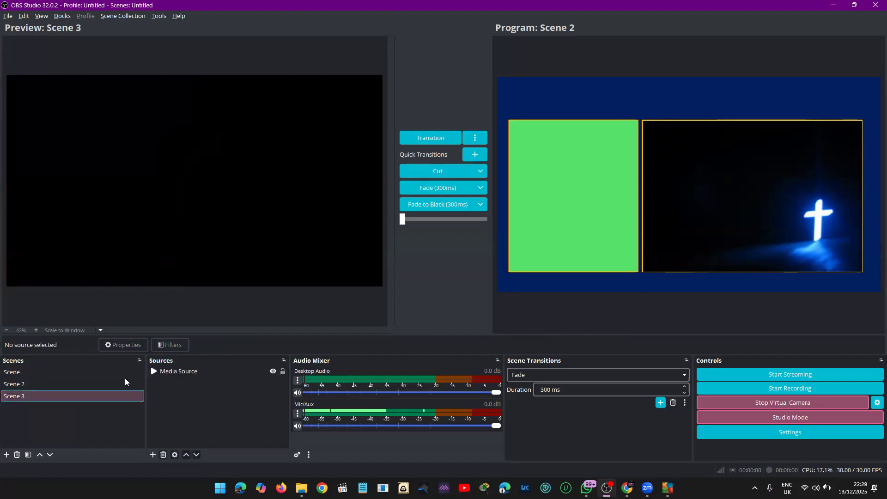
{"action": "left_click", "coordinate": [125, 384]}
{"action": "left_click", "coordinate": [119, 373]}
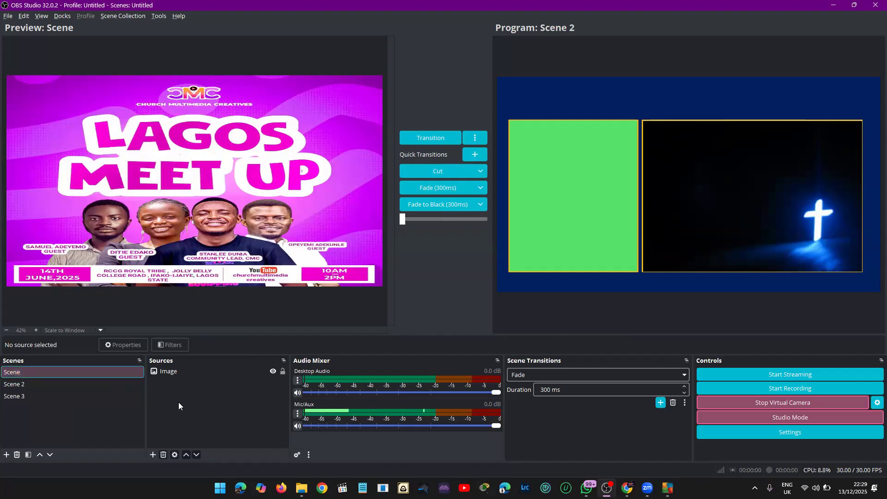
{"action": "left_click", "coordinate": [153, 454]}
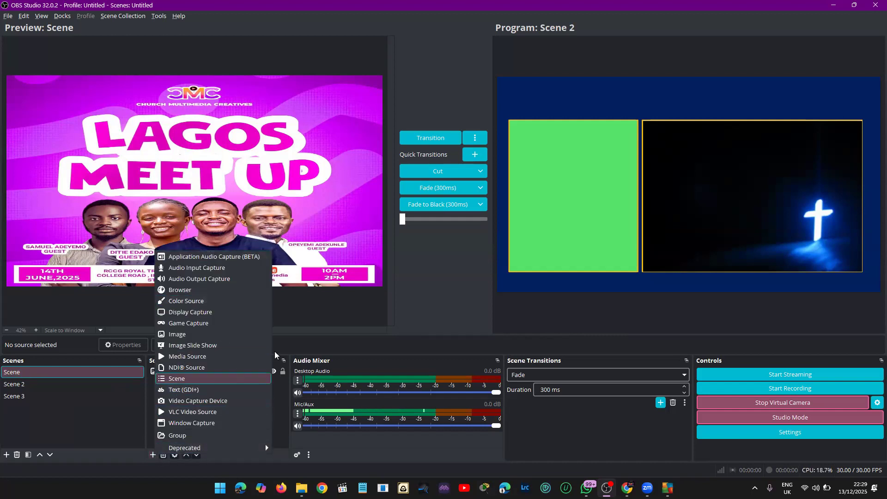
{"action": "left_click", "coordinate": [188, 382]}
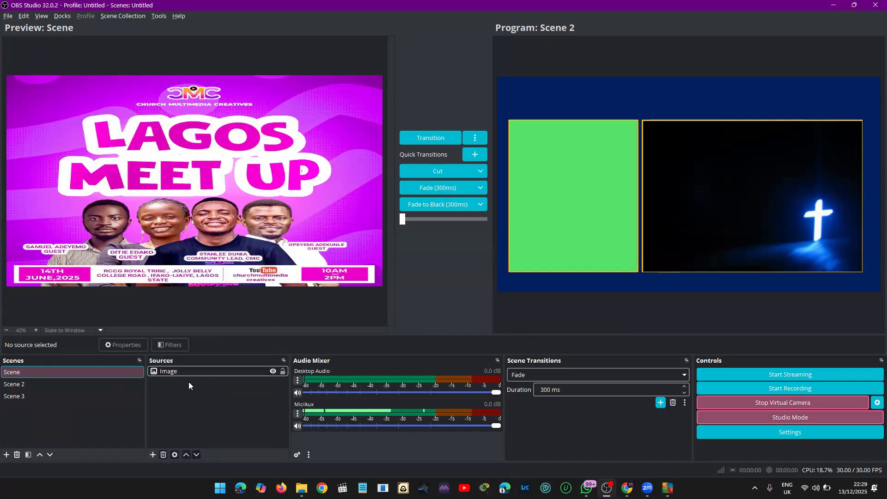
Bring Scene 3 into the preview
{"action": "left_click", "coordinate": [141, 384]}
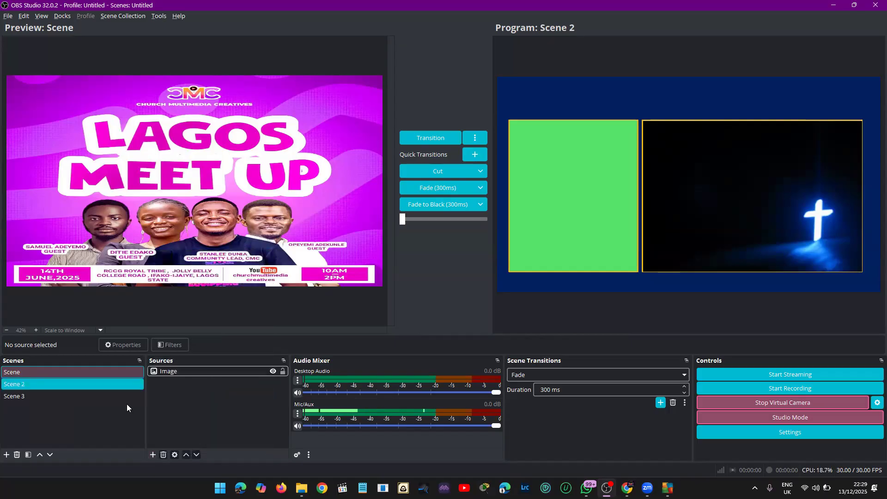
{"action": "left_click", "coordinate": [111, 376]}
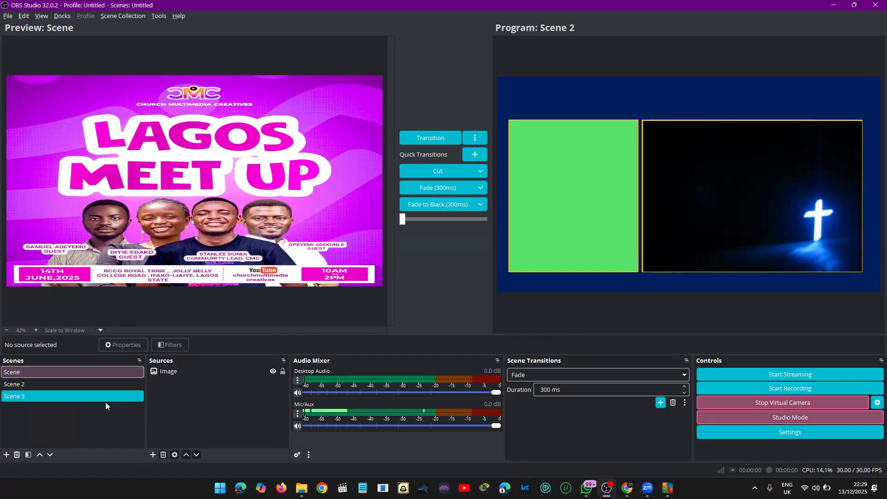
{"action": "left_click", "coordinate": [105, 397]}
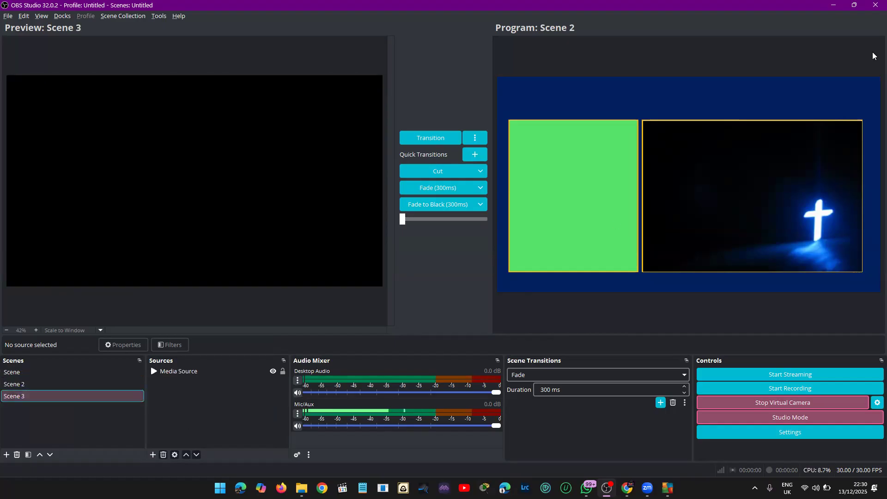
Exit OBS Studio, agreeing to shut down active outputs, and close the AVG Internet Security window
{"action": "left_click", "coordinate": [875, 5]}
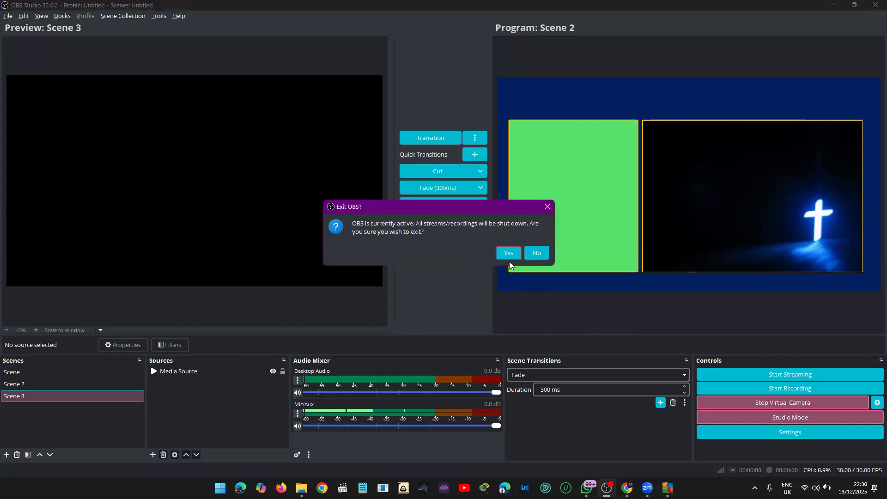
{"action": "left_click", "coordinate": [508, 253]}
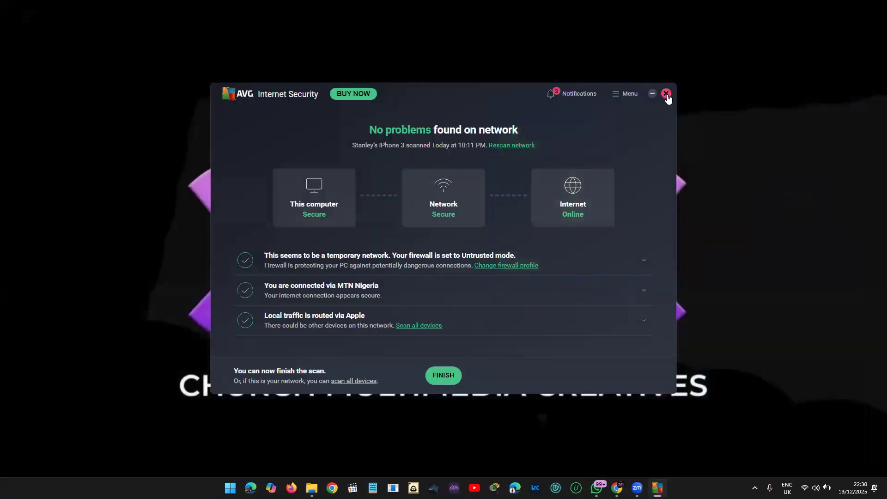
{"action": "left_click", "coordinate": [666, 94]}
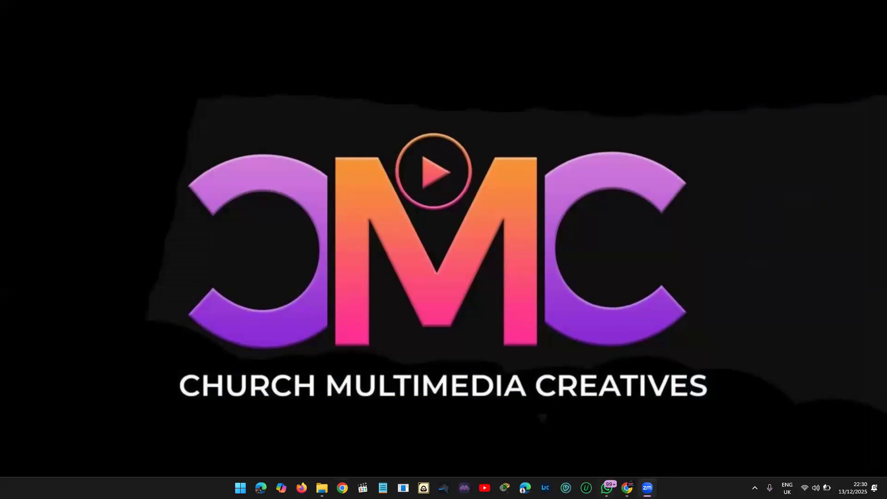
Install the aitum-multistream 1.0.7 plugin from the installer in the Anu downloads folder, keeping the default setup options
{"action": "mouse_move", "coordinate": [322, 488]}
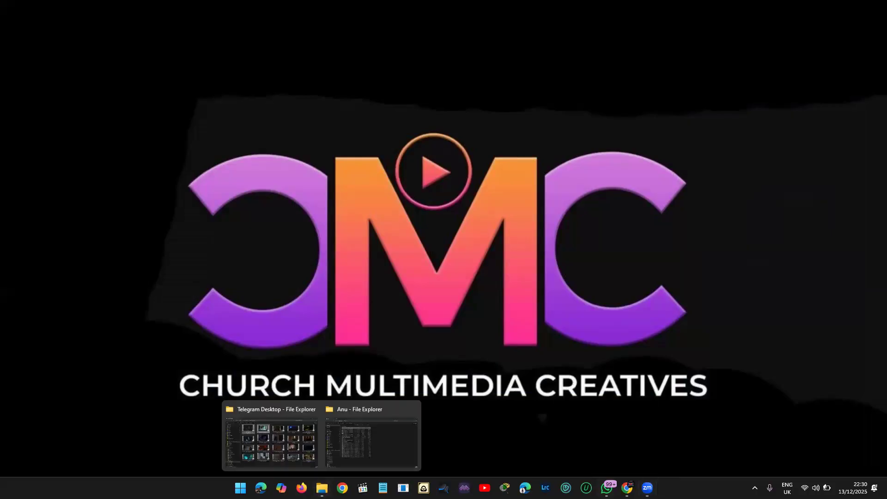
{"action": "left_click", "coordinate": [397, 440]}
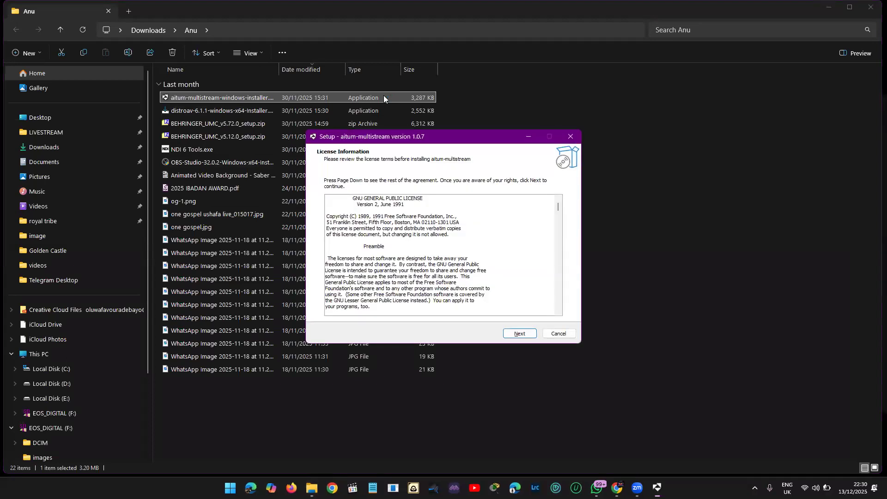
{"action": "left_click", "coordinate": [511, 334]}
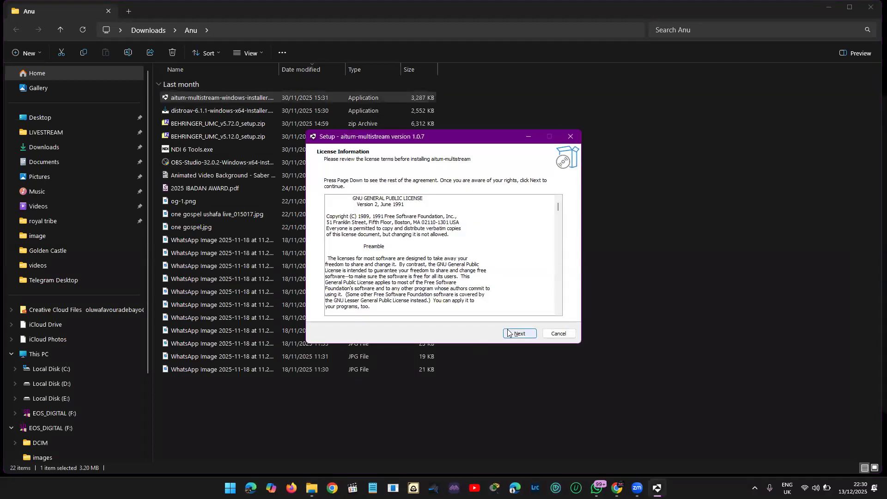
{"action": "left_click", "coordinate": [508, 331]}
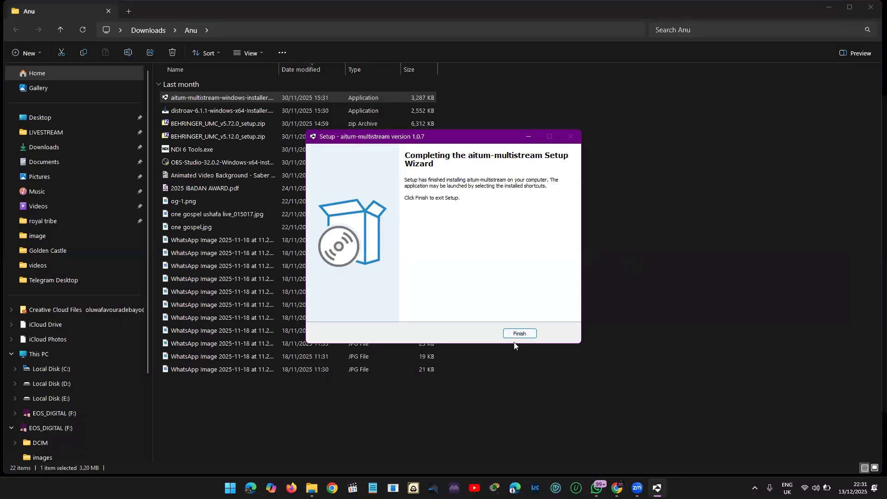
{"action": "left_click", "coordinate": [519, 333]}
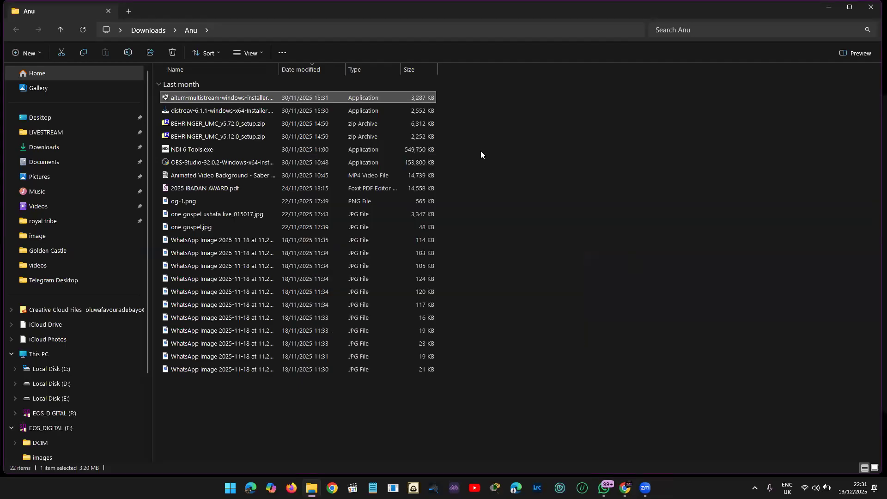
Install DistroAV from the distroav-6.1.1 installer into its default plugin folder, and close the Anu folder
{"action": "double_click", "coordinate": [390, 113]}
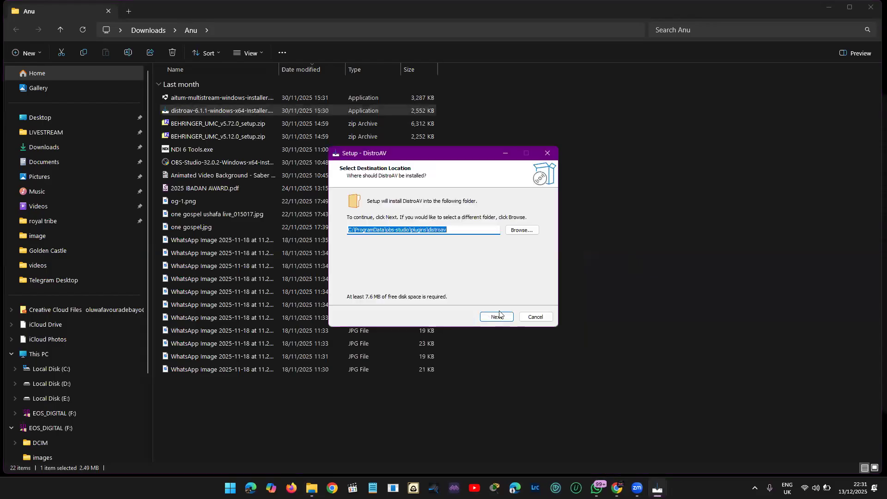
{"action": "left_click", "coordinate": [498, 316]}
{"action": "left_click", "coordinate": [496, 318]}
{"action": "left_click", "coordinate": [496, 318]}
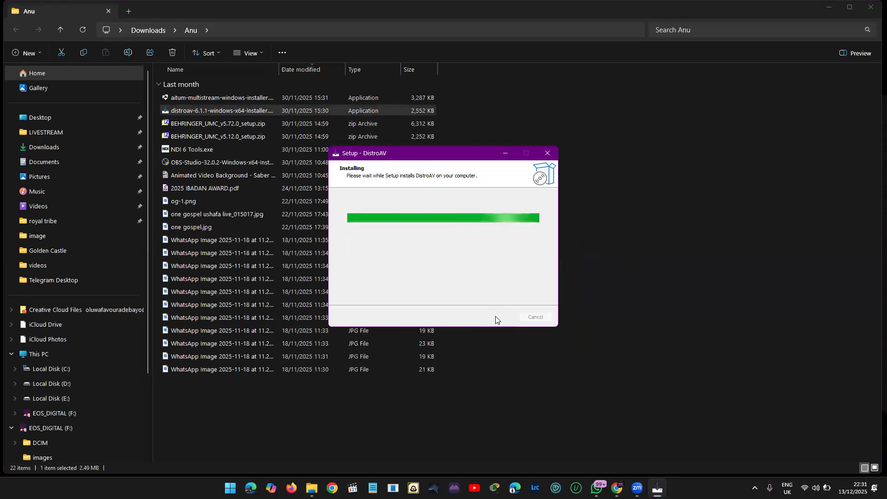
{"action": "left_click", "coordinate": [496, 316]}
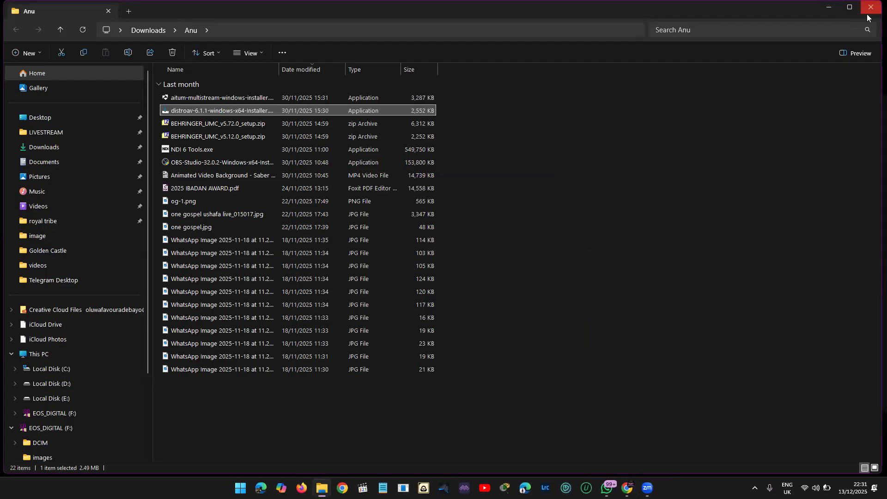
{"action": "left_click", "coordinate": [871, 6]}
Install the obs-multi-rtmp 0.7.3.0 plugin from the finished downloads in Internet Download Manager, and close the download manager
{"action": "left_click", "coordinate": [755, 488]}
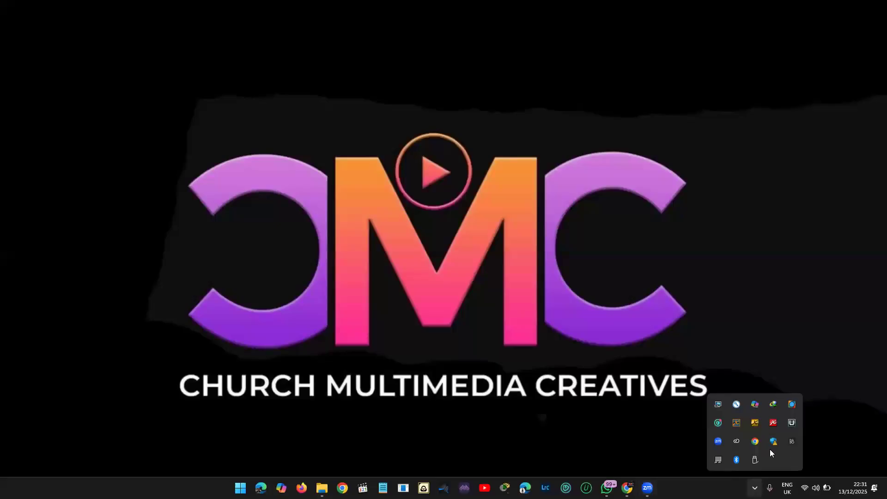
{"action": "left_click", "coordinate": [774, 402]}
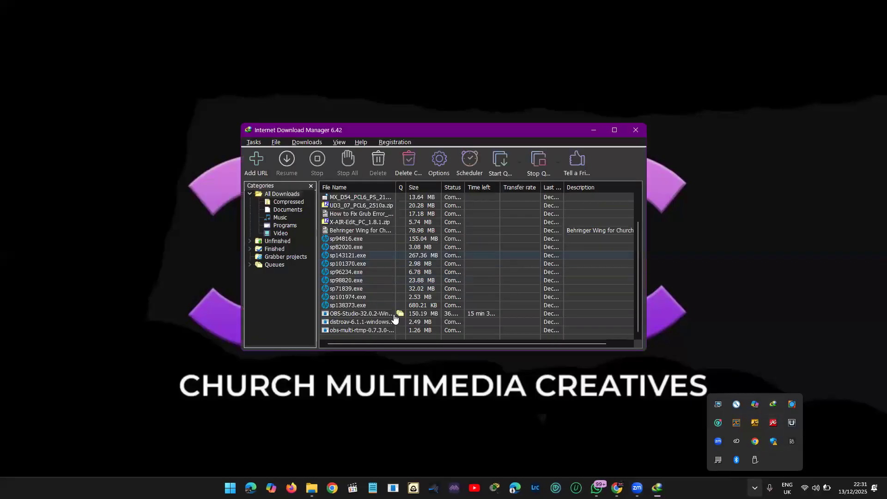
{"action": "left_click", "coordinate": [384, 331]}
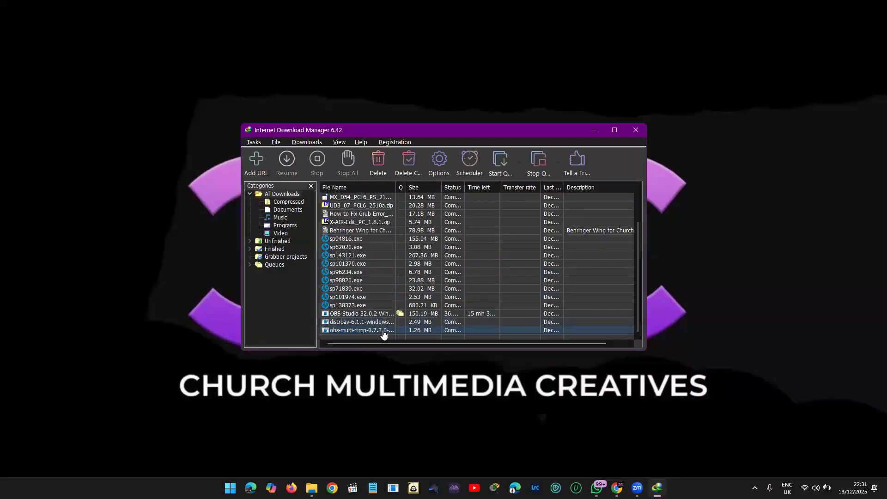
{"action": "double_click", "coordinate": [383, 330]}
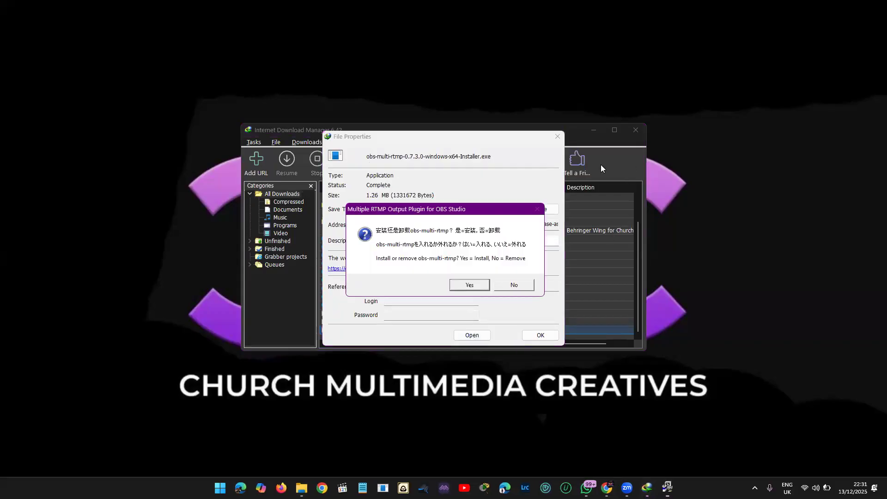
{"action": "left_click", "coordinate": [478, 286]}
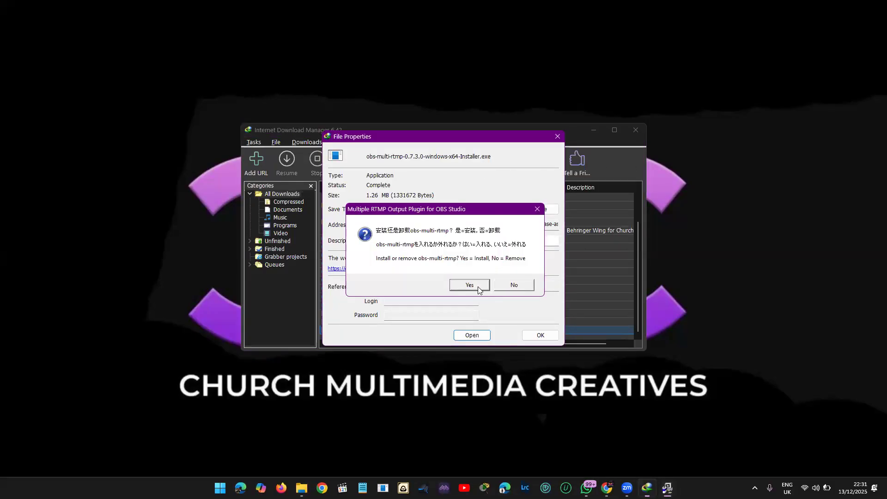
{"action": "left_click", "coordinate": [509, 295]}
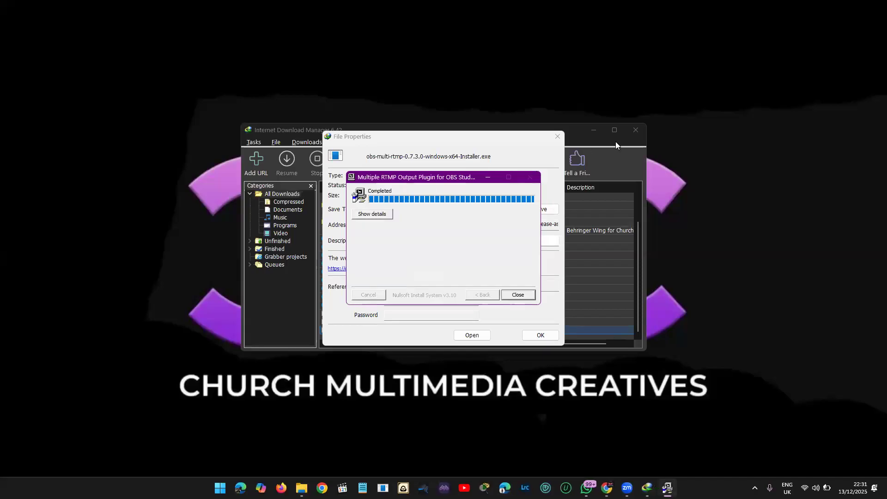
{"action": "left_click", "coordinate": [519, 294]}
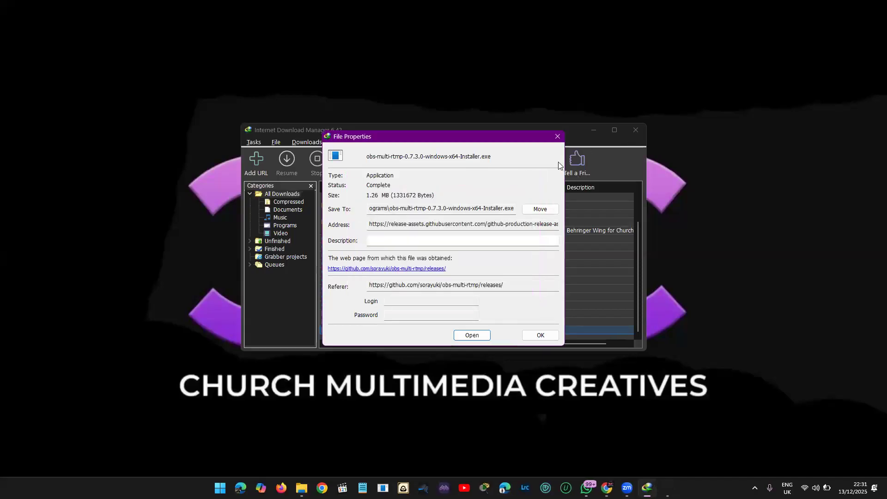
{"action": "left_click", "coordinate": [558, 137]}
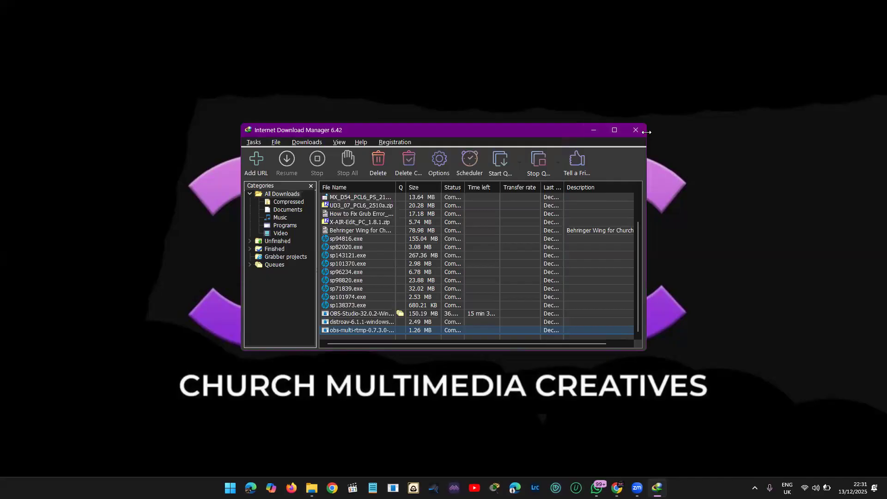
{"action": "left_click", "coordinate": [646, 133]}
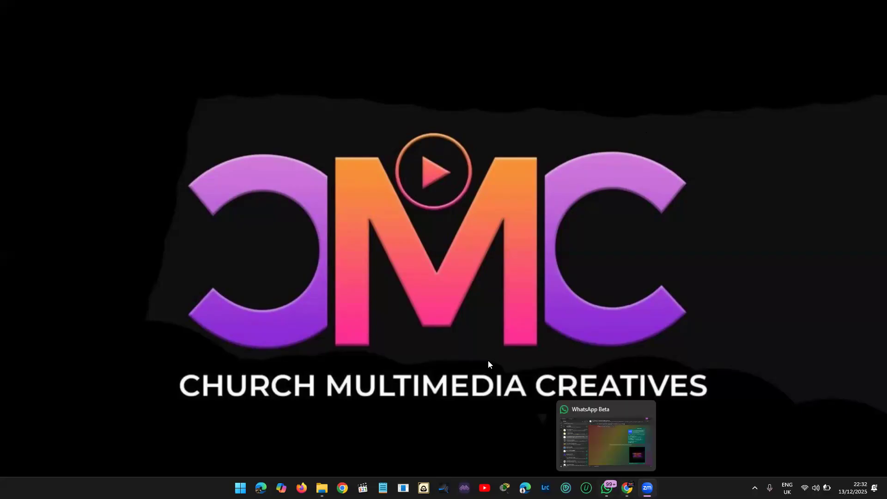
Launch OBS Studio and put Scene 2 in the preview with its image source selected
{"action": "key", "text": "super"}
{"action": "type", "text": "obs"}
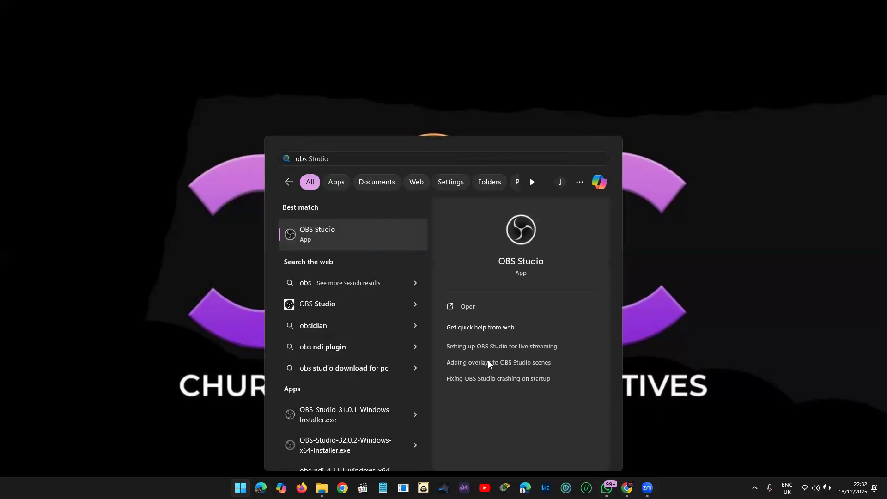
{"action": "left_click", "coordinate": [467, 309]}
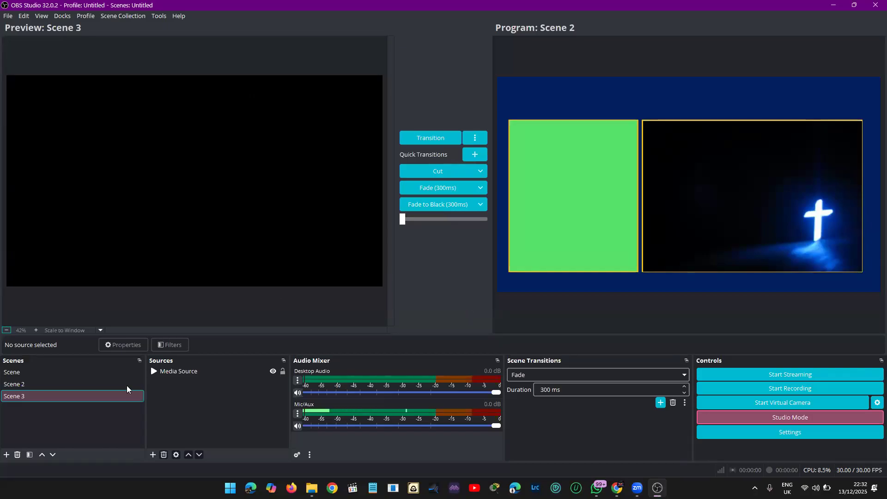
{"action": "left_click", "coordinate": [88, 384]}
{"action": "left_click", "coordinate": [256, 245]}
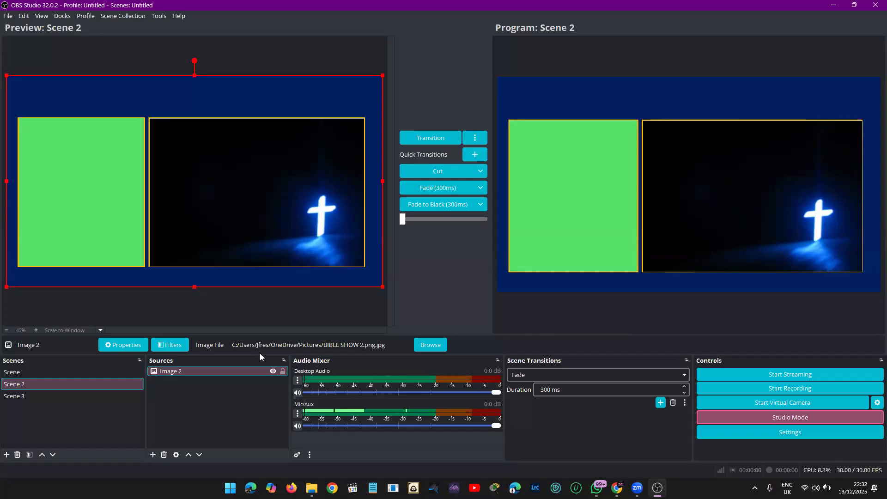
Try the Apply alpha in linear space option in the properties of Image 2, and cancel the dialog
{"action": "left_click", "coordinate": [265, 368]}
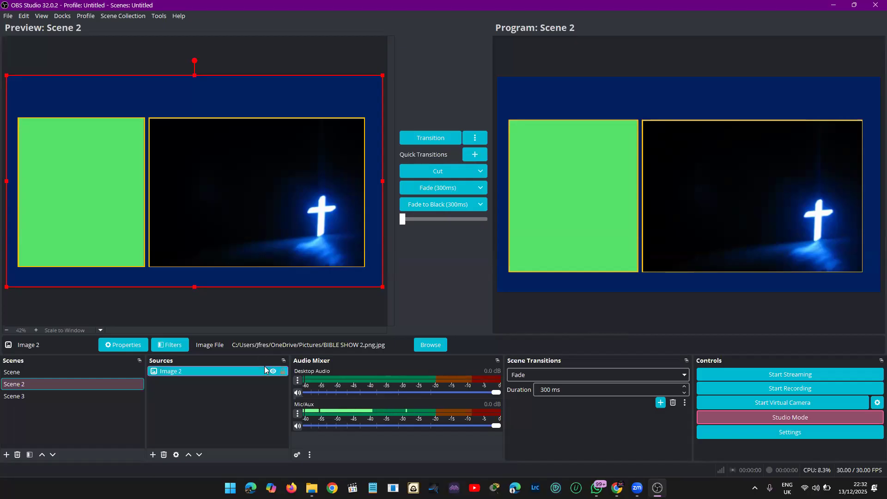
{"action": "double_click", "coordinate": [259, 371]}
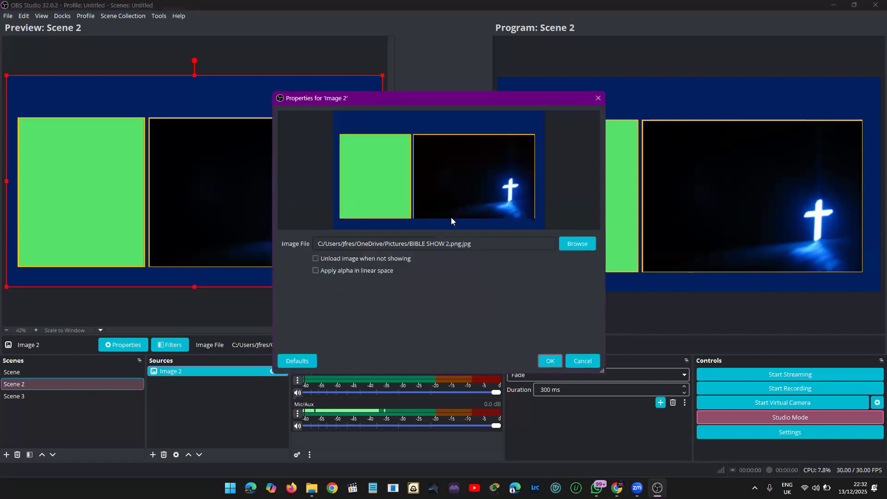
{"action": "left_click", "coordinate": [388, 275]}
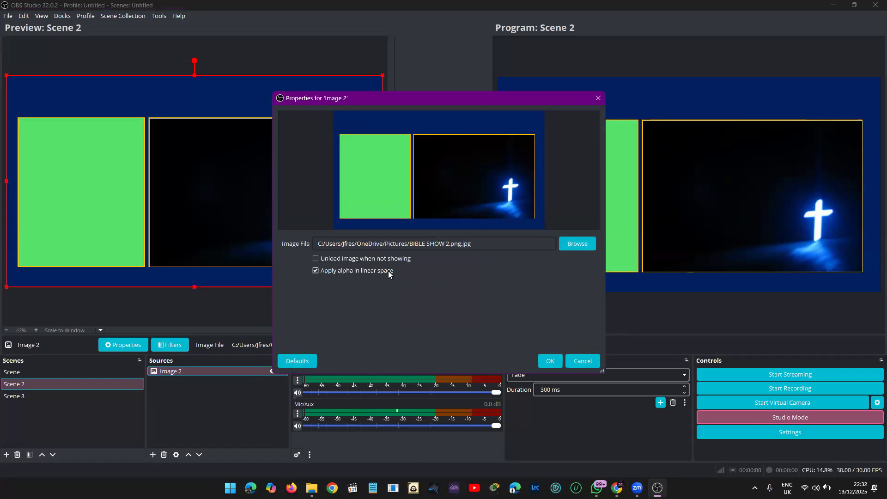
{"action": "left_click", "coordinate": [388, 274]}
{"action": "left_click", "coordinate": [589, 364]}
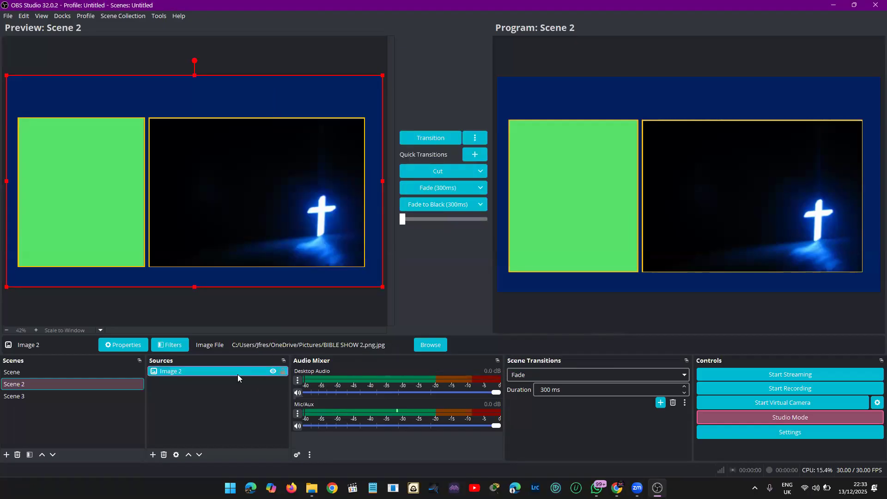
Add a Chroma Key filter to Image 2 under its default name, with Green as the key color type
{"action": "right_click", "coordinate": [237, 374]}
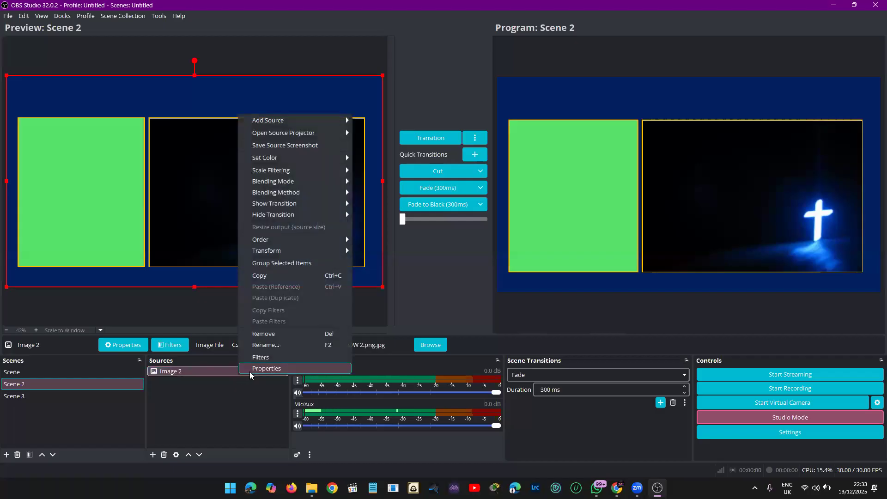
{"action": "left_click", "coordinate": [261, 358]}
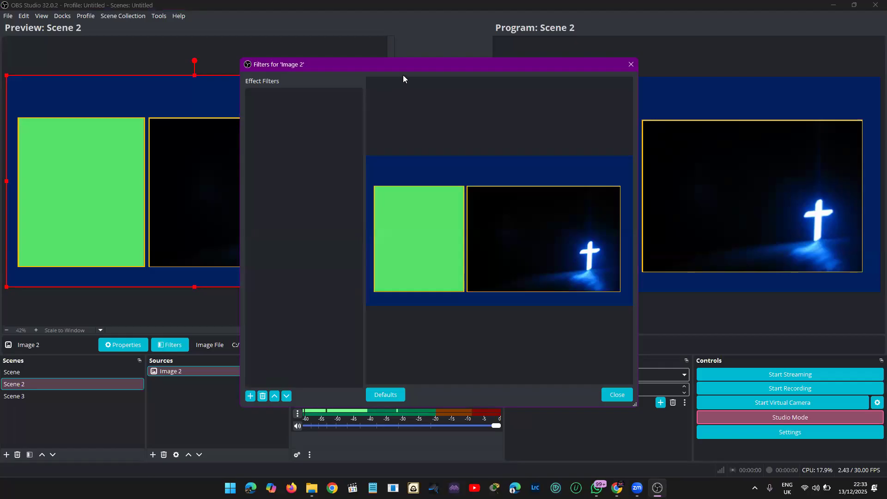
{"action": "left_click_drag", "start_coordinate": [408, 68], "coordinate": [501, 48]}
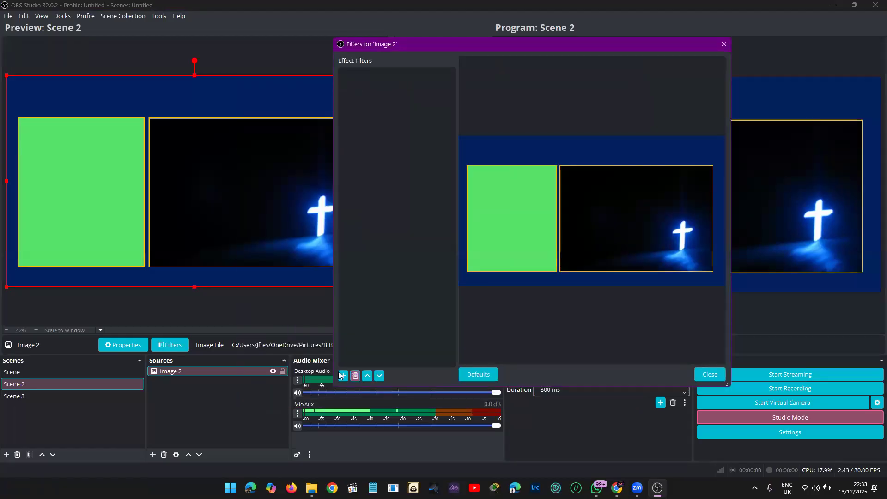
{"action": "left_click", "coordinate": [343, 376]}
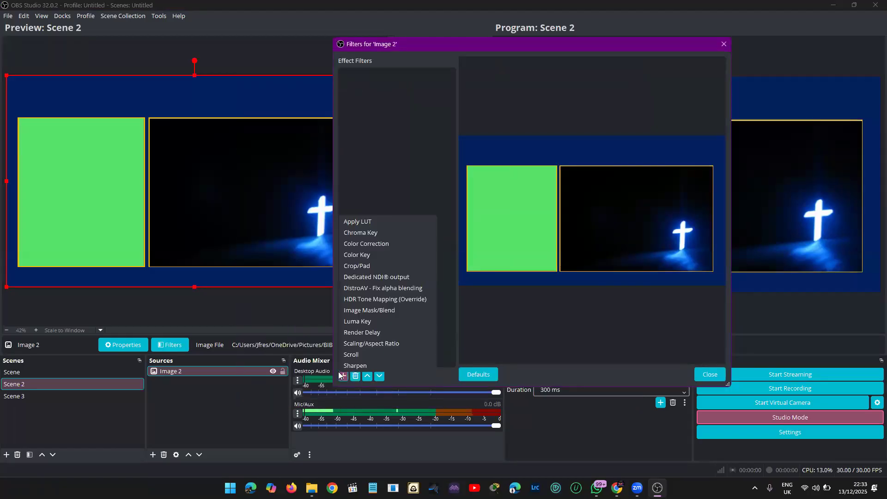
{"action": "left_click", "coordinate": [388, 236]}
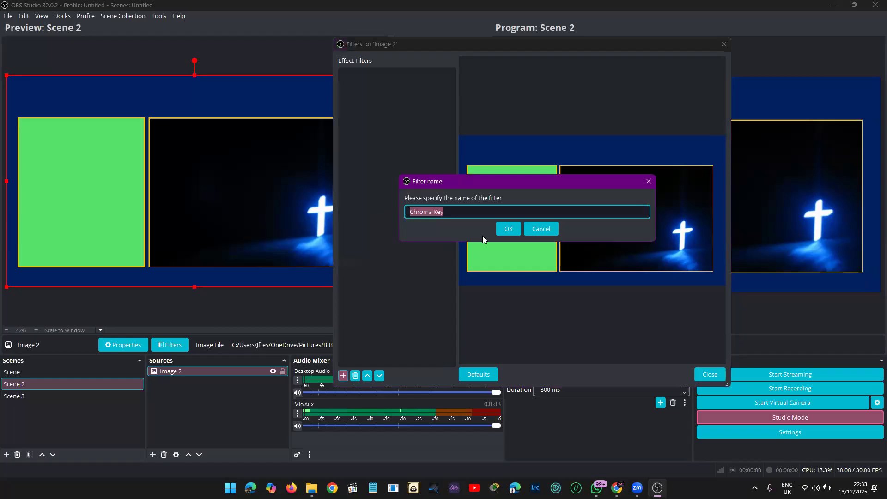
{"action": "left_click", "coordinate": [504, 232]}
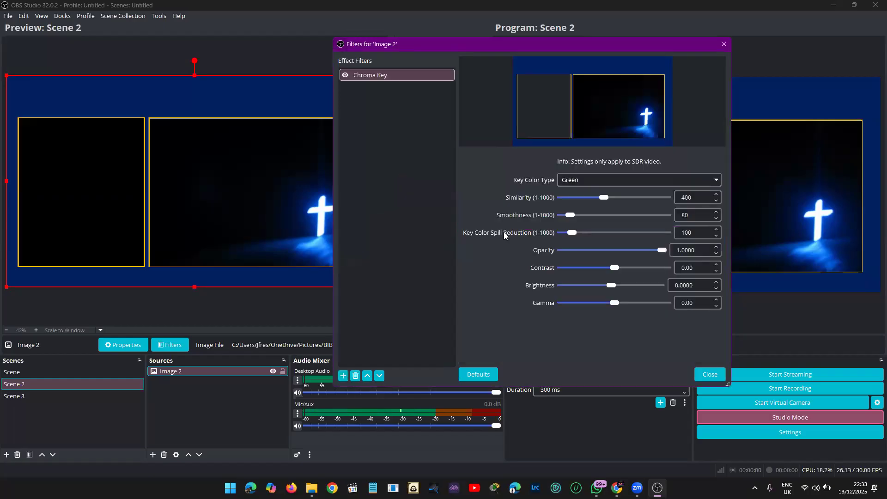
{"action": "left_click", "coordinate": [601, 179]}
{"action": "left_click", "coordinate": [600, 180]}
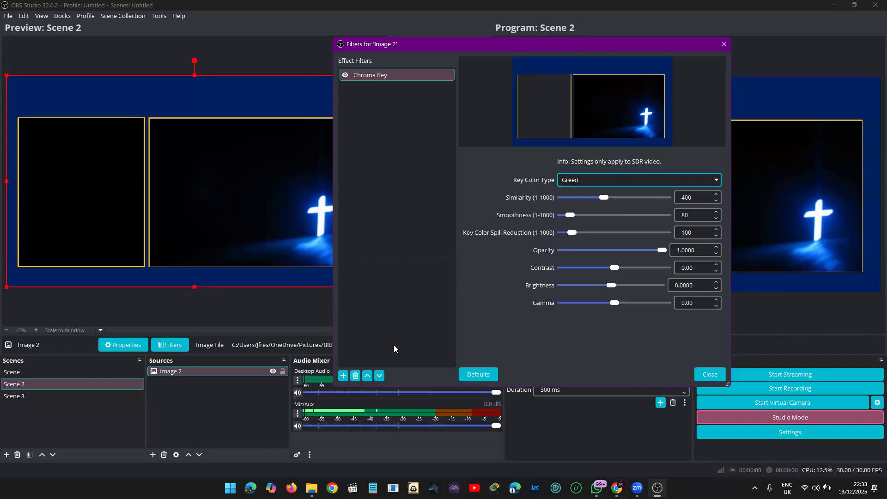
Remove the Chroma Key filter from Image 2
{"action": "key", "text": "Delete"}
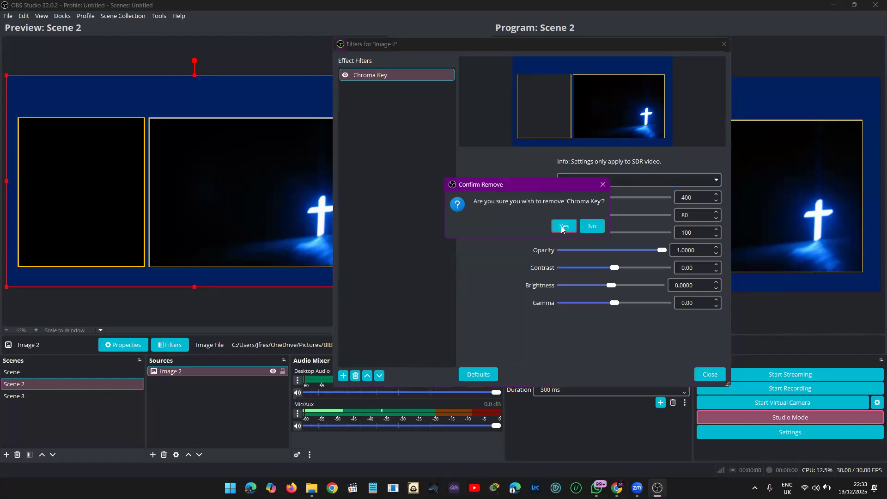
{"action": "left_click", "coordinate": [561, 226]}
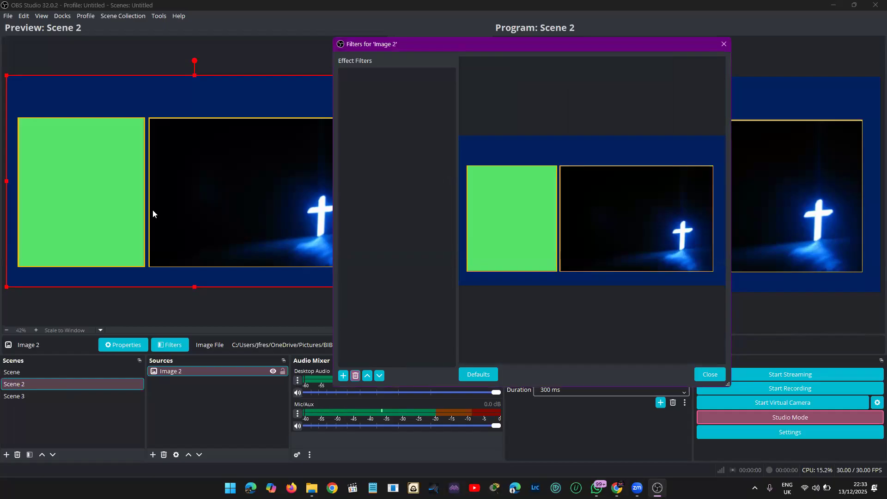
Preview Scene with its image source, and bring Scene 2 back into the preview
{"action": "left_click", "coordinate": [46, 372]}
{"action": "left_click", "coordinate": [189, 371]}
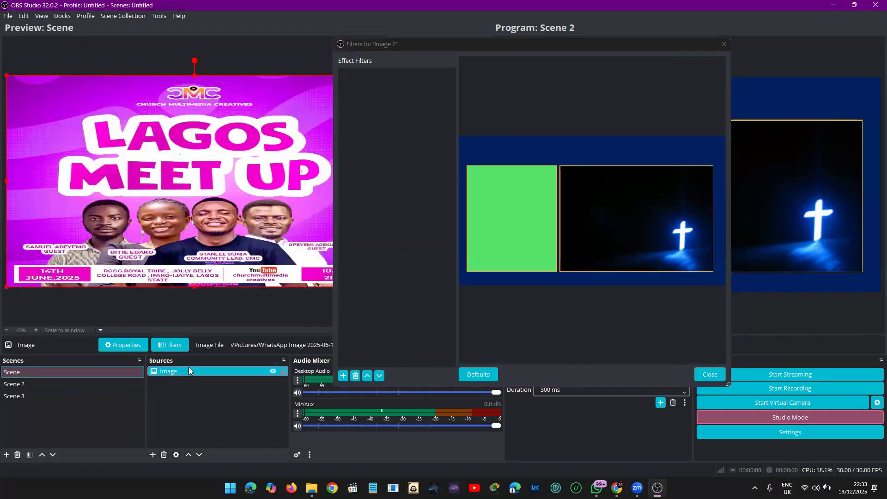
{"action": "left_click", "coordinate": [32, 385]}
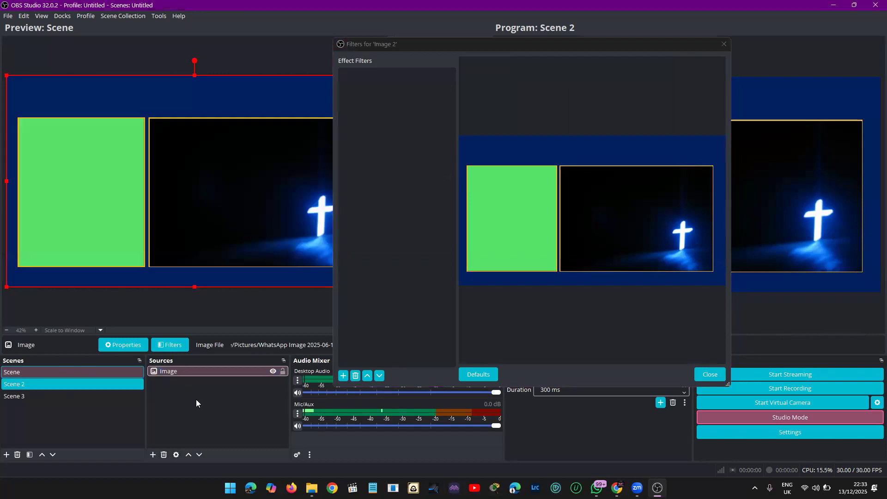
Move the Image source below Image 2 in Scene 2's source order
{"action": "left_click", "coordinate": [186, 372]}
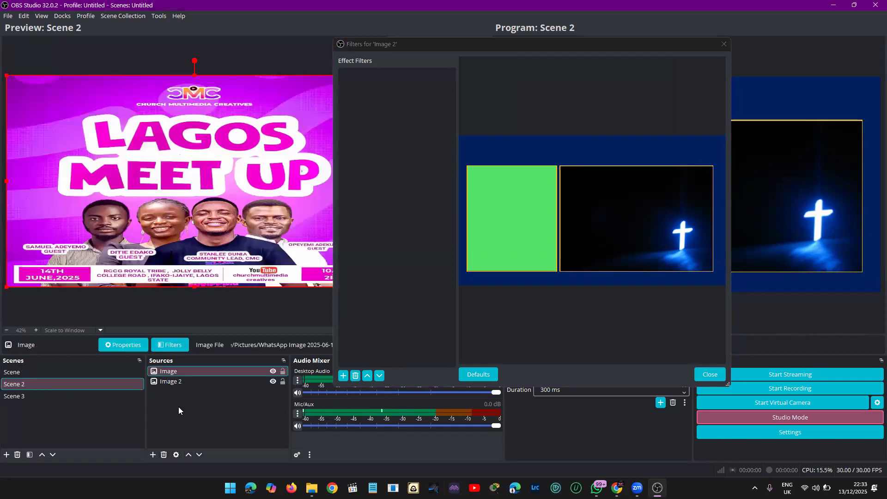
{"action": "key", "text": "ctrl+Down"}
{"action": "left_click", "coordinate": [467, 271]}
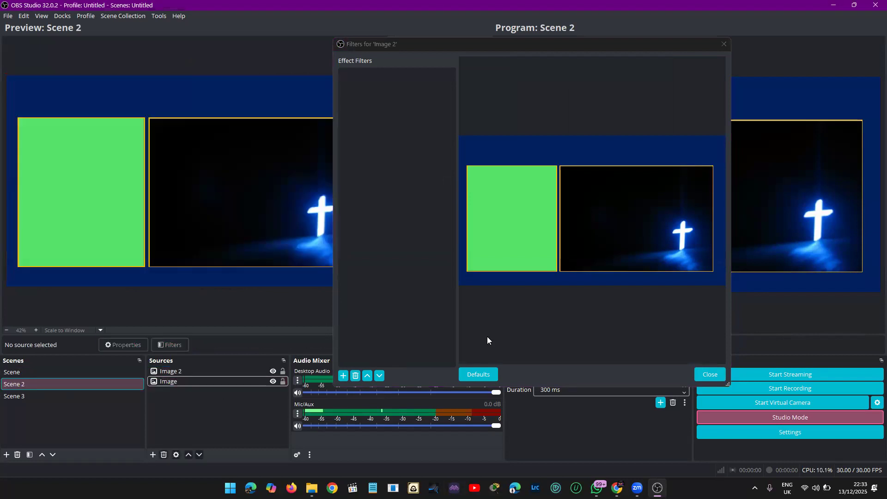
Add a Chroma Key filter to Image 2, keeping the default filter name
{"action": "left_click", "coordinate": [344, 376]}
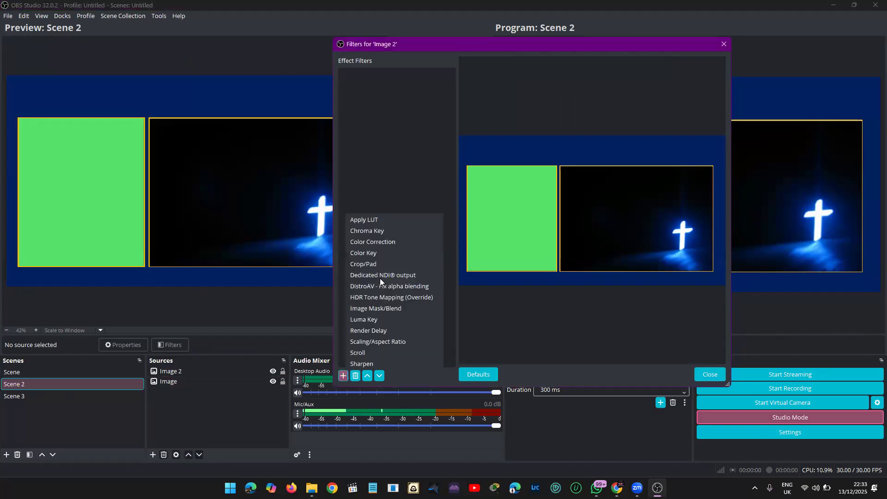
{"action": "left_click", "coordinate": [419, 230]}
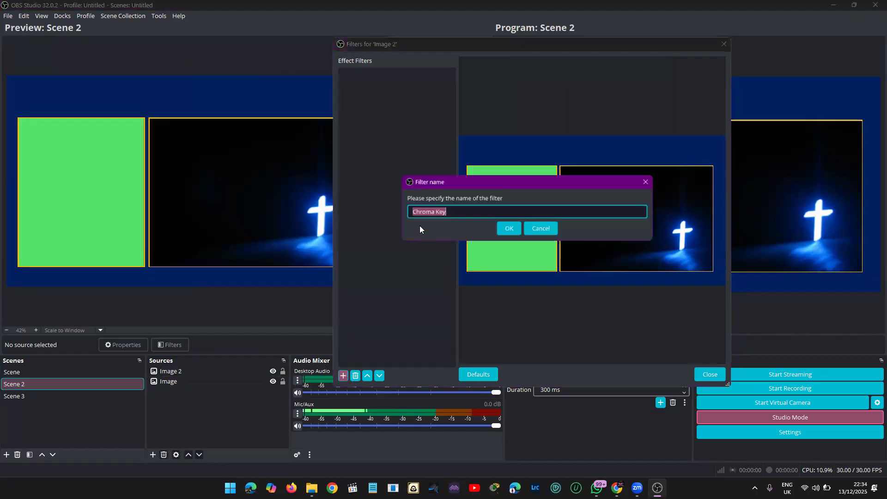
{"action": "key", "text": "Return"}
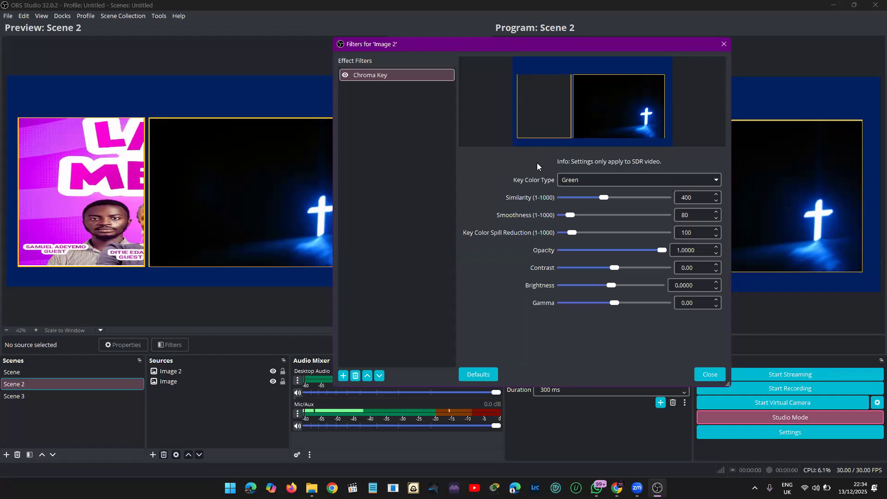
Set the Chroma Key's key color type to Custom Color, try white (#ffffff) as the key color but cancel it, and close the filters
{"action": "left_click", "coordinate": [596, 180]}
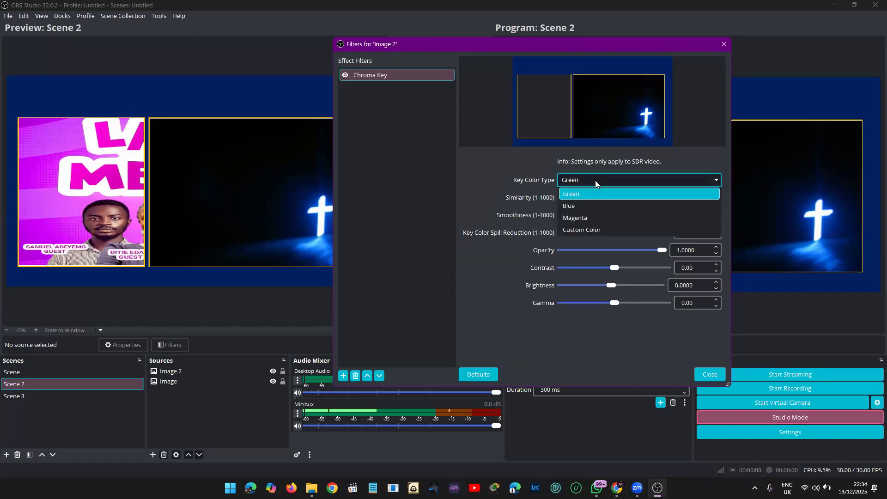
{"action": "left_click", "coordinate": [600, 230]}
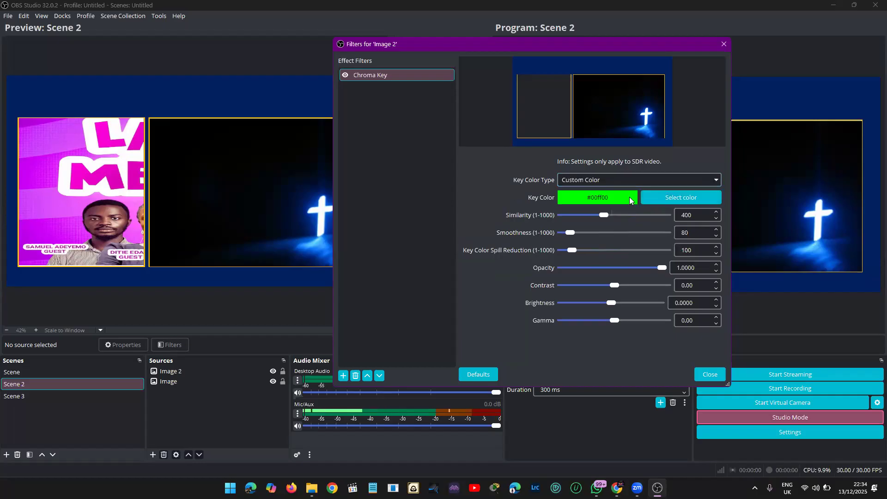
{"action": "left_click", "coordinate": [656, 197]}
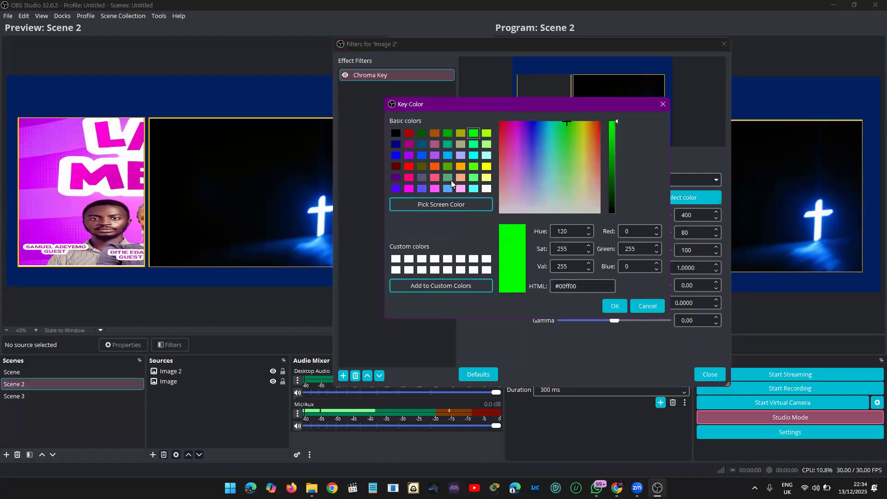
{"action": "left_click", "coordinate": [487, 188]}
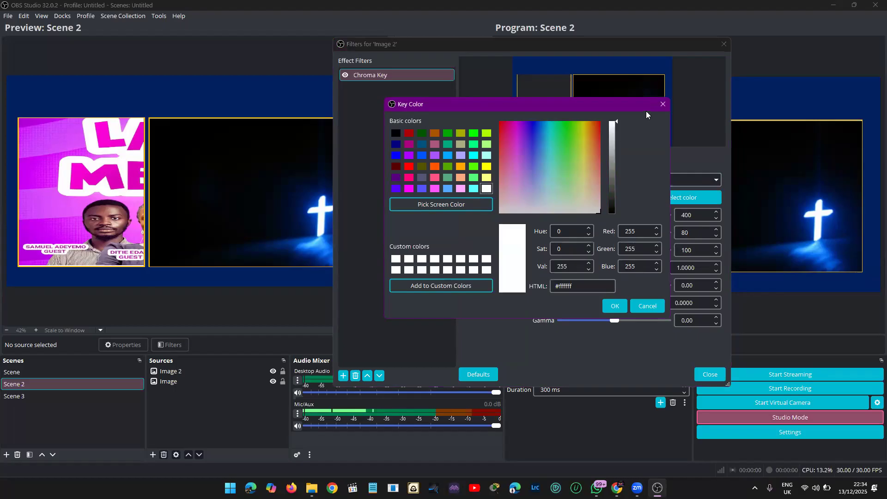
{"action": "left_click", "coordinate": [660, 104]}
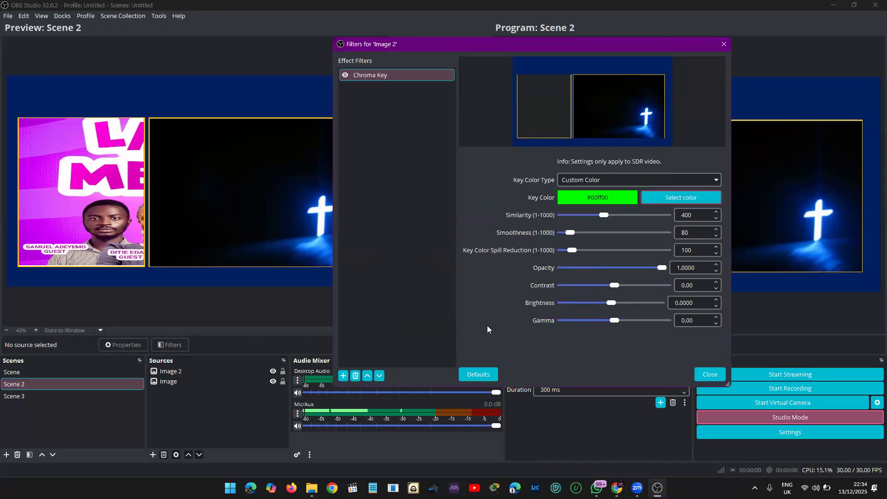
{"action": "left_click", "coordinate": [724, 46]}
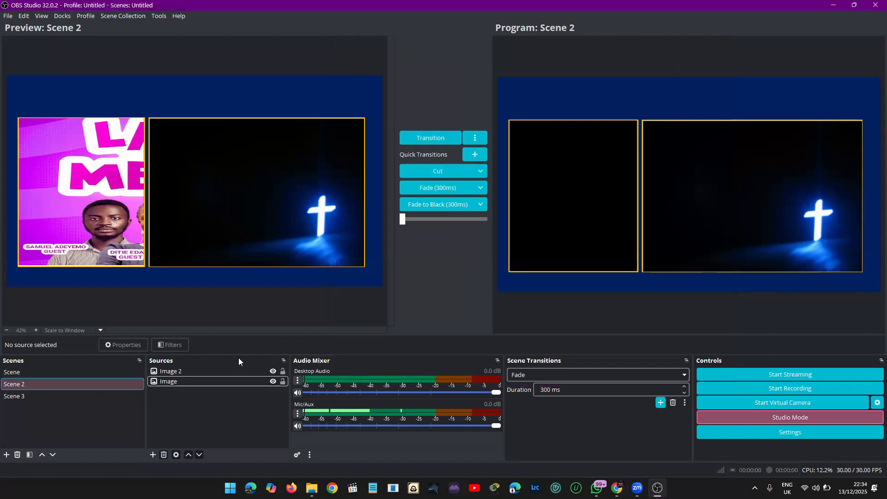
{"action": "left_click_drag", "start_coordinate": [238, 359], "coordinate": [222, 421]}
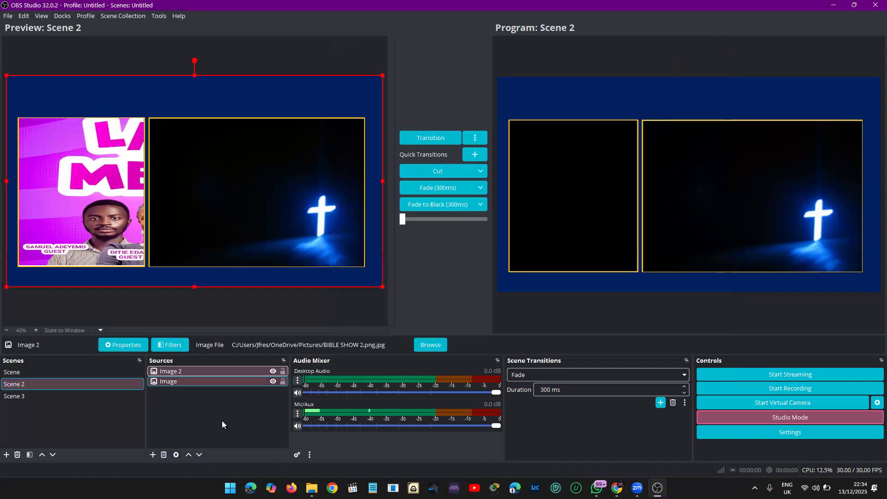
{"action": "left_click", "coordinate": [192, 430]}
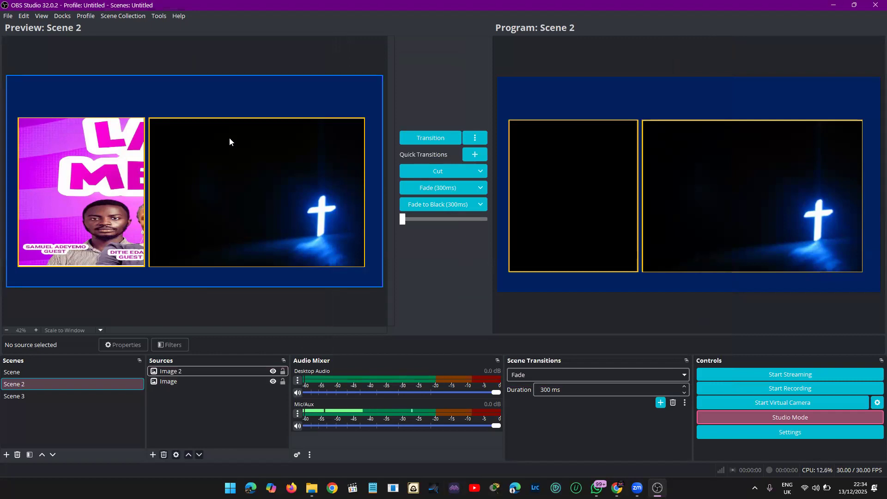
Enable the Main Output in the DistroAV NDI settings and name it CHURCH OBS
{"action": "left_click", "coordinate": [150, 17]}
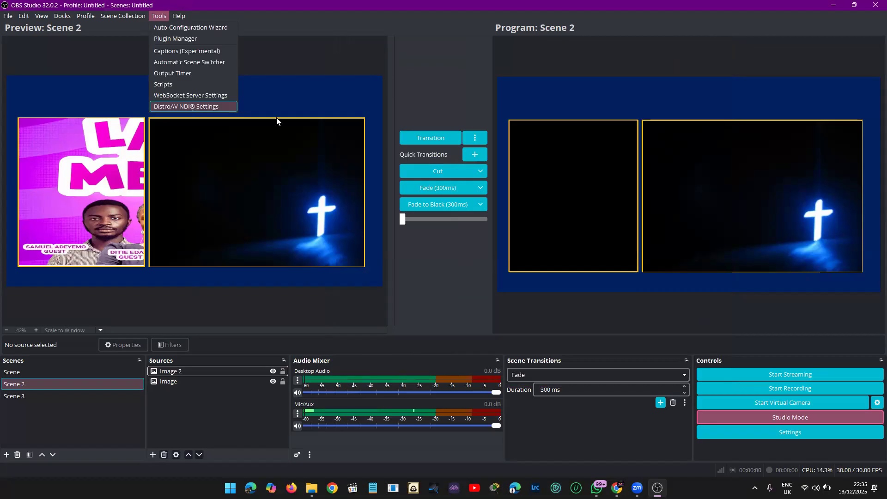
{"action": "key", "text": "Return"}
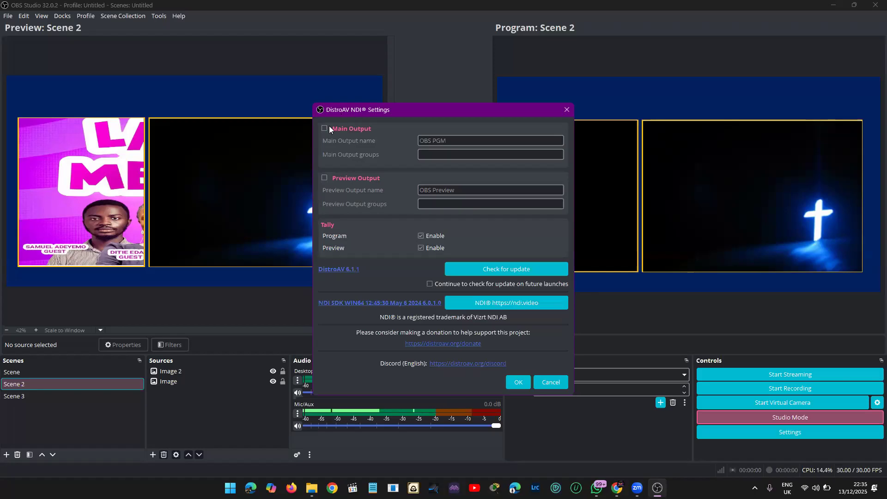
{"action": "left_click", "coordinate": [350, 128]}
{"action": "key", "text": "Tab"}
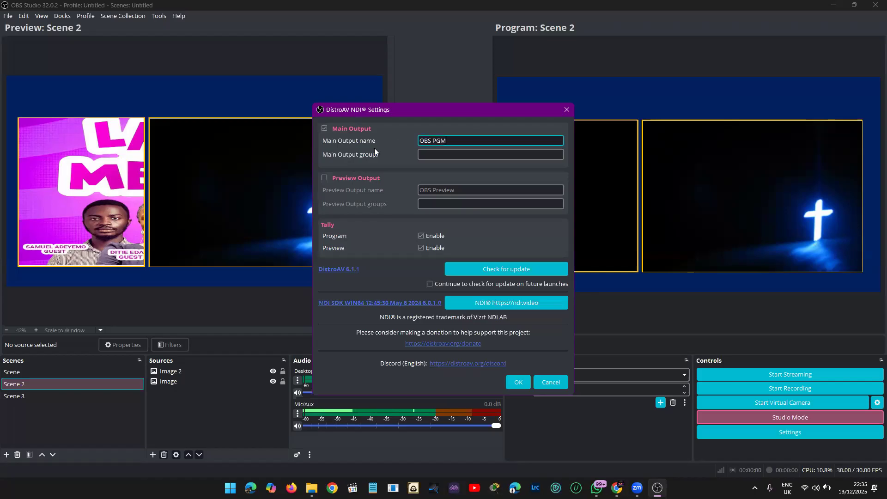
{"action": "type", "text": "#"}
{"action": "key", "text": "BackSpace"}
{"action": "key", "text": "BackSpace"}
{"action": "key", "text": "ctrl+a"}
{"action": "type", "text": "CHURCH OBS"}
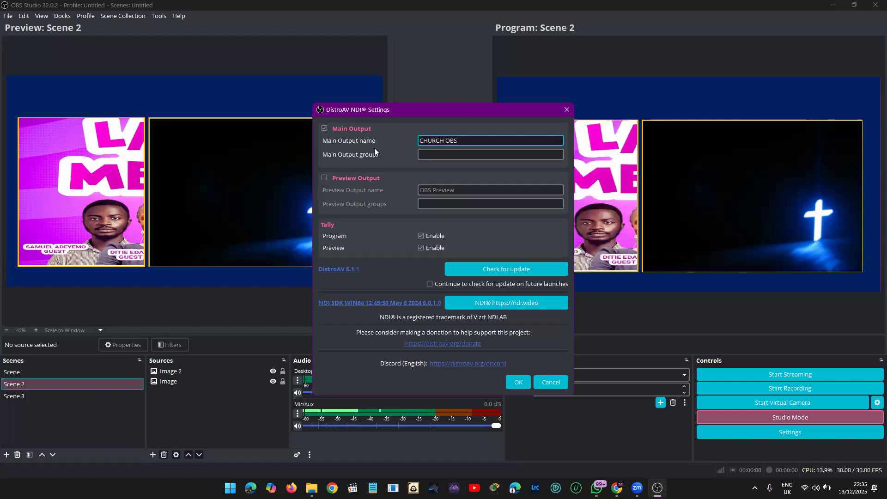
Try enabling the NDI Preview Output, switch it back off, and accept the DistroAV NDI settings
{"action": "left_click", "coordinate": [369, 180]}
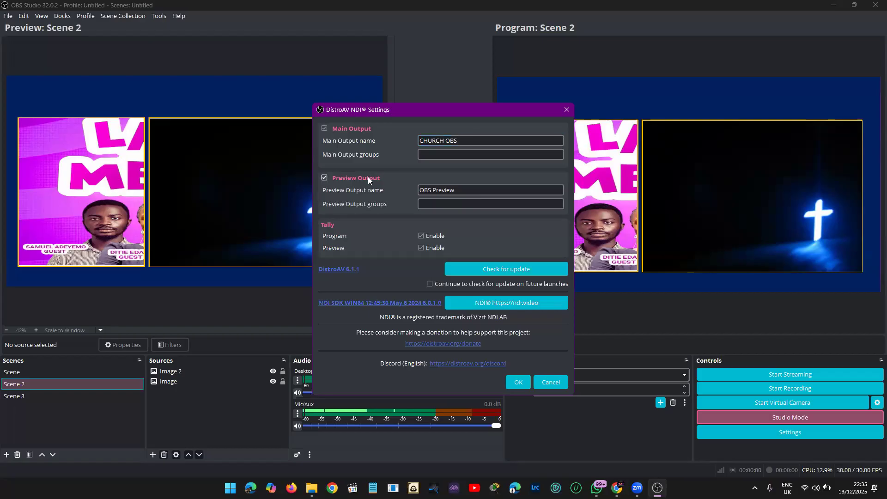
{"action": "left_click", "coordinate": [424, 192]}
{"action": "left_click", "coordinate": [373, 182]}
{"action": "left_click", "coordinate": [356, 179]}
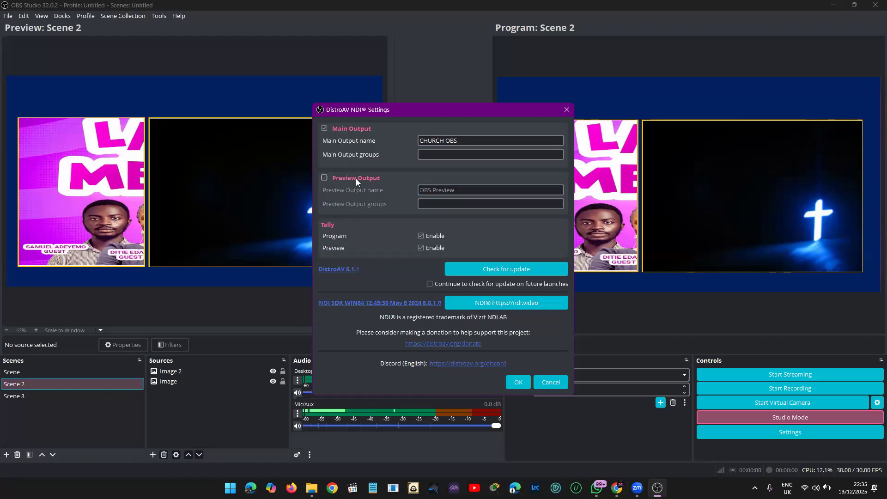
{"action": "left_click", "coordinate": [517, 383]}
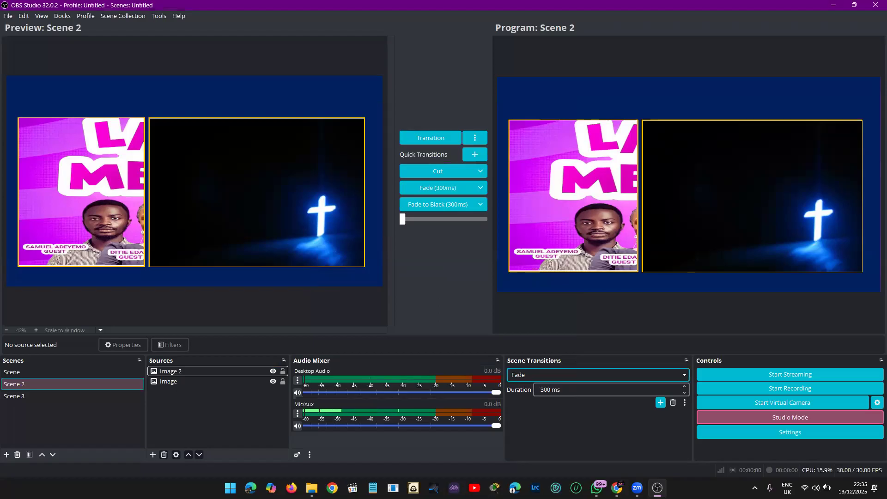
{"action": "left_click", "coordinate": [796, 156]}
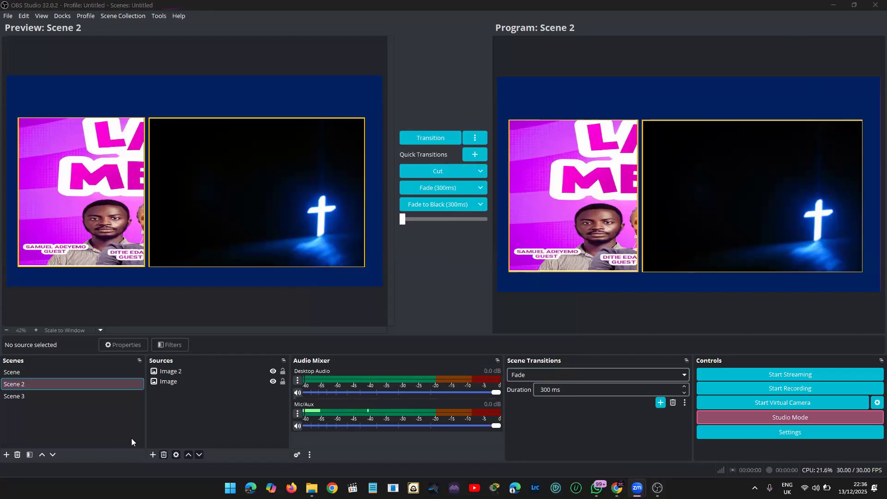
Add a Window Capture source to Scene 2 under its default name, capturing the [Zoom.exe]: Zoom Meeting window
{"action": "left_click", "coordinate": [155, 458]}
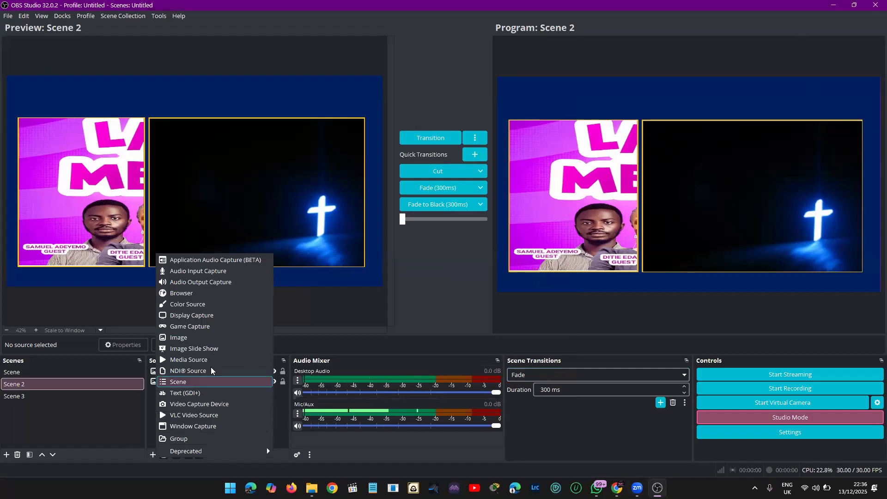
{"action": "left_click", "coordinate": [199, 426]}
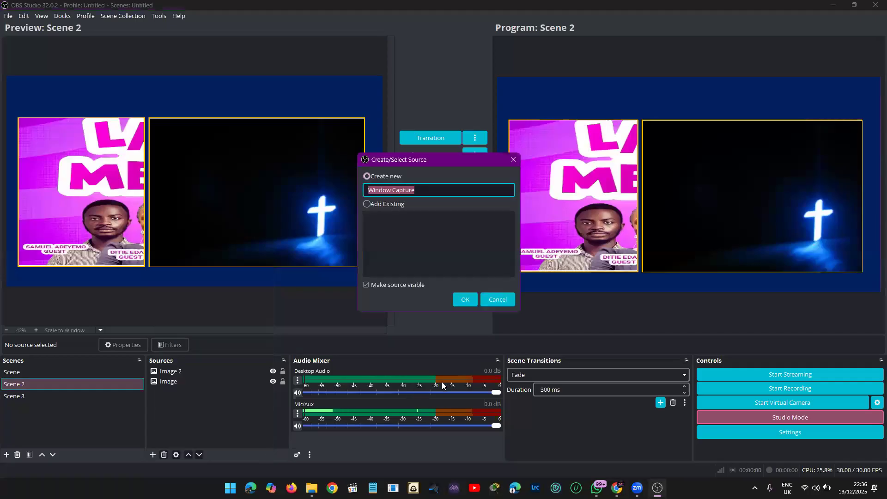
{"action": "left_click", "coordinate": [468, 300]}
{"action": "key", "text": "Return"}
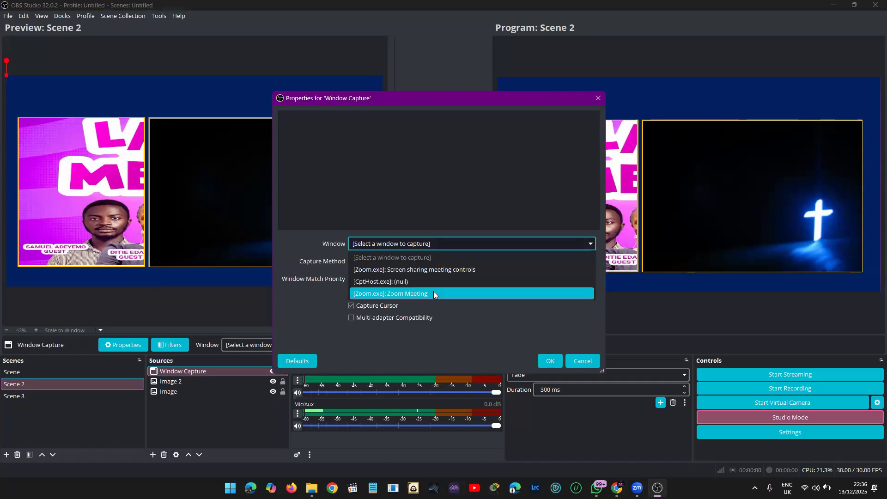
{"action": "key", "text": "Return"}
Review the Window Capture's compatibility and match priority options, set its capture method to Windows 10 (1903 and up), and accept the properties
{"action": "left_click", "coordinate": [389, 317]}
{"action": "left_click", "coordinate": [390, 316]}
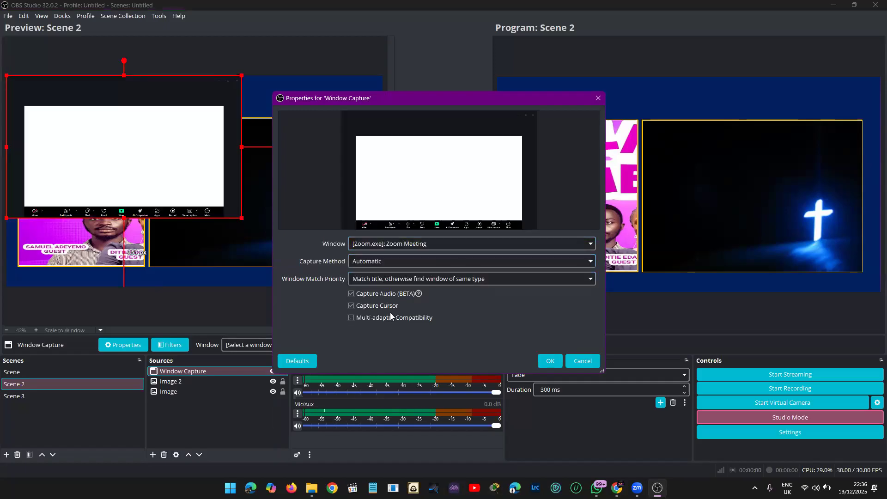
{"action": "left_click", "coordinate": [400, 281]}
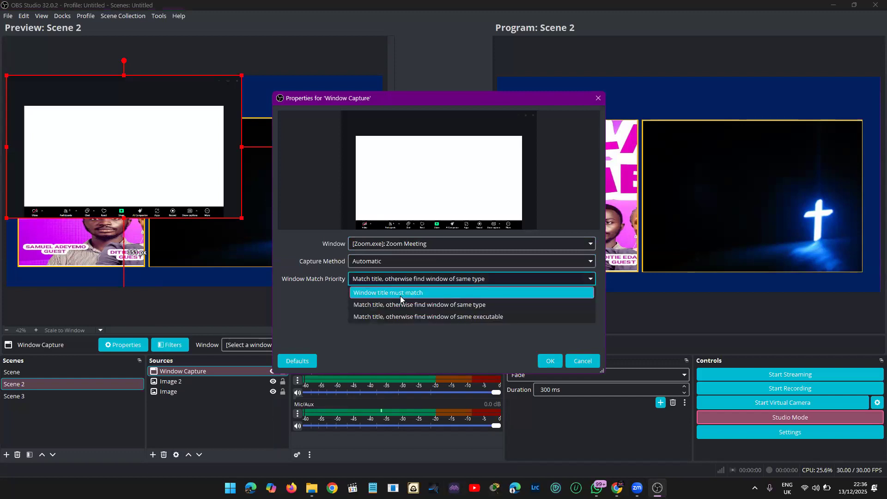
{"action": "left_click", "coordinate": [409, 267]}
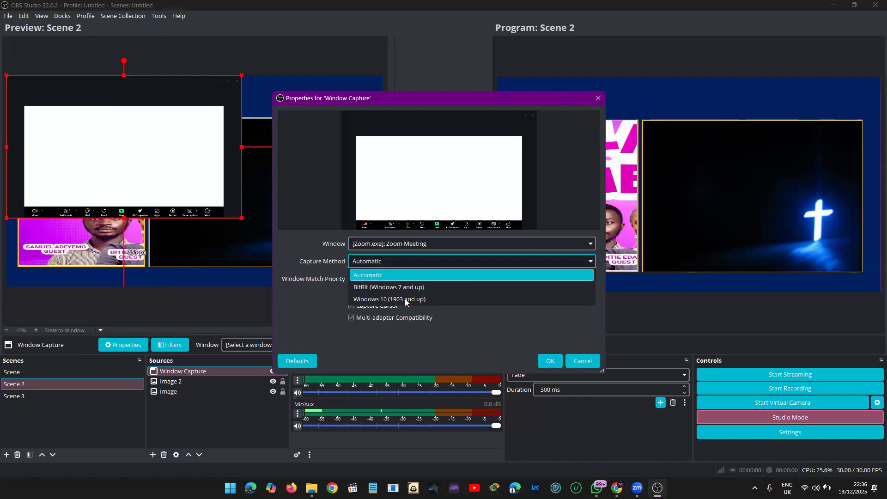
{"action": "left_click", "coordinate": [405, 298]}
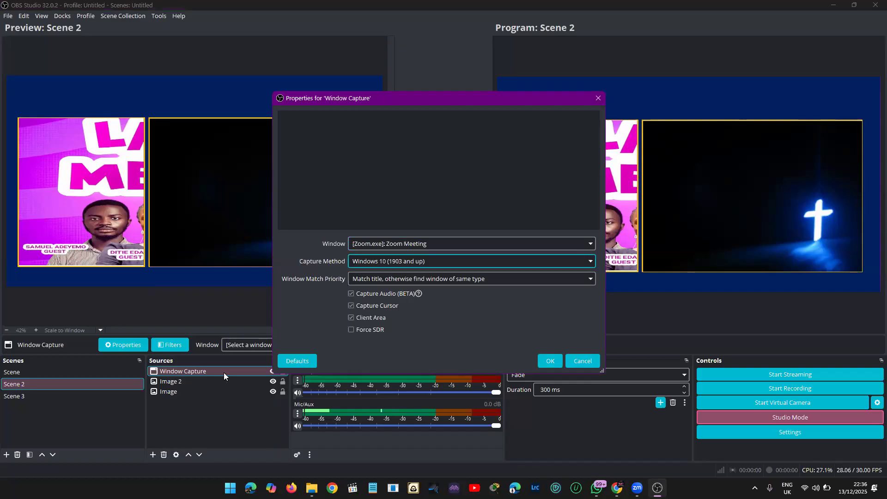
{"action": "key", "text": "Return"}
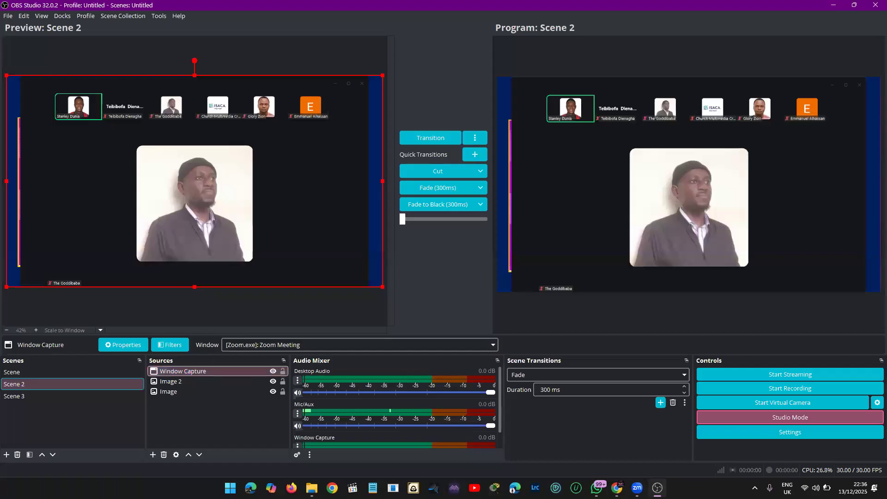
Bring up the Zoom meeting window, and find and launch the Webcam app through a Windows search
{"action": "left_click", "coordinate": [637, 488]}
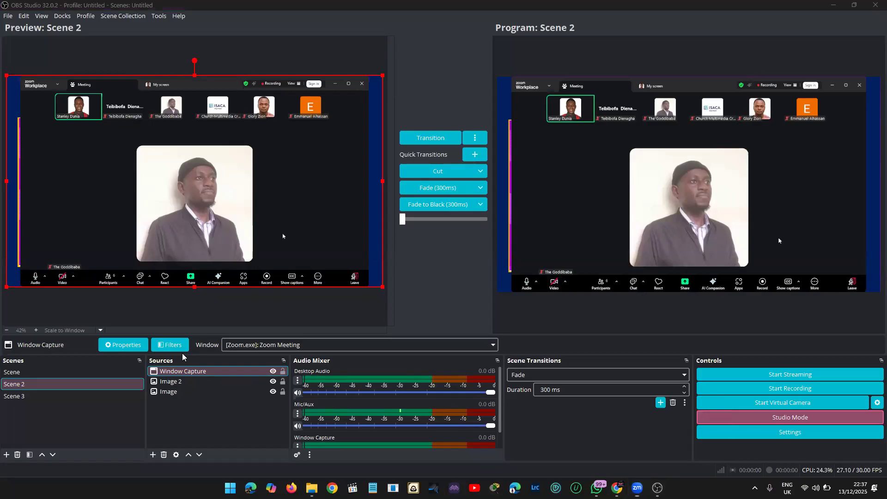
{"action": "key", "text": "super"}
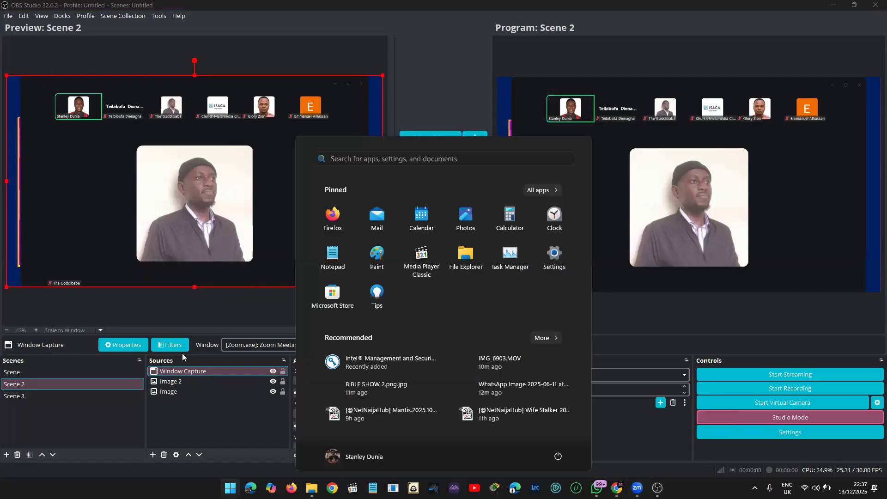
{"action": "type", "text": "WEBCam"}
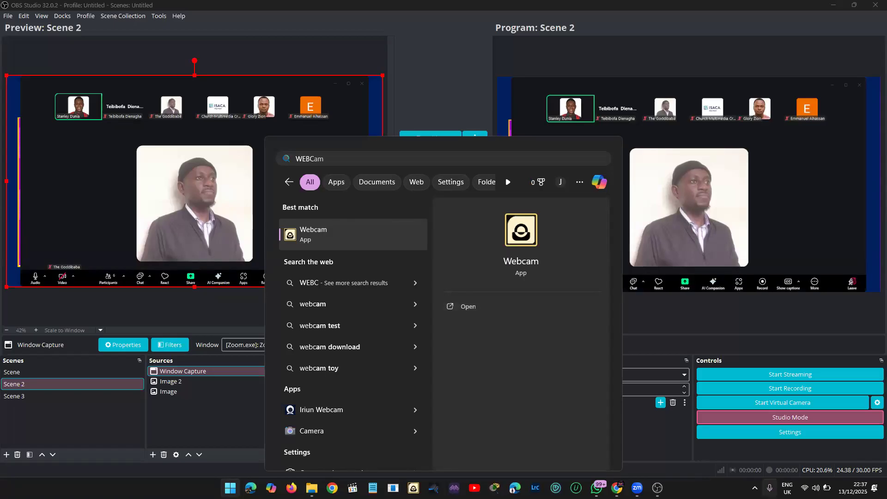
{"action": "left_click", "coordinate": [755, 488]}
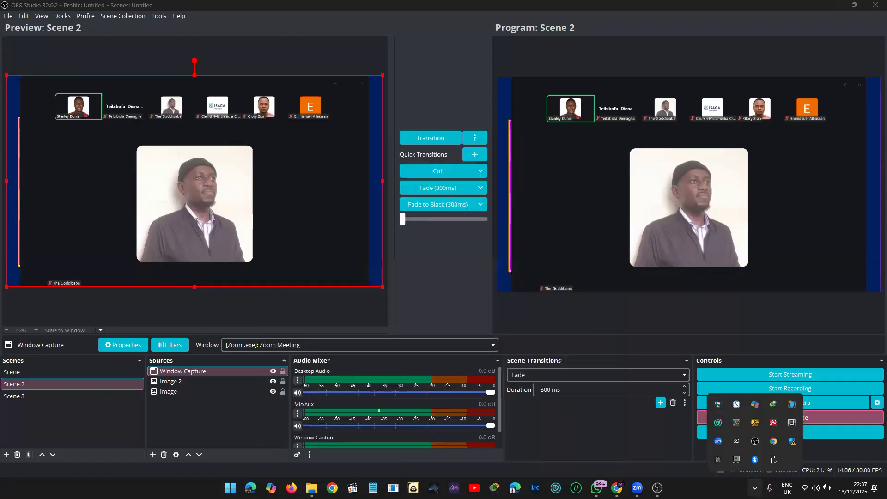
{"action": "left_click", "coordinate": [754, 488]}
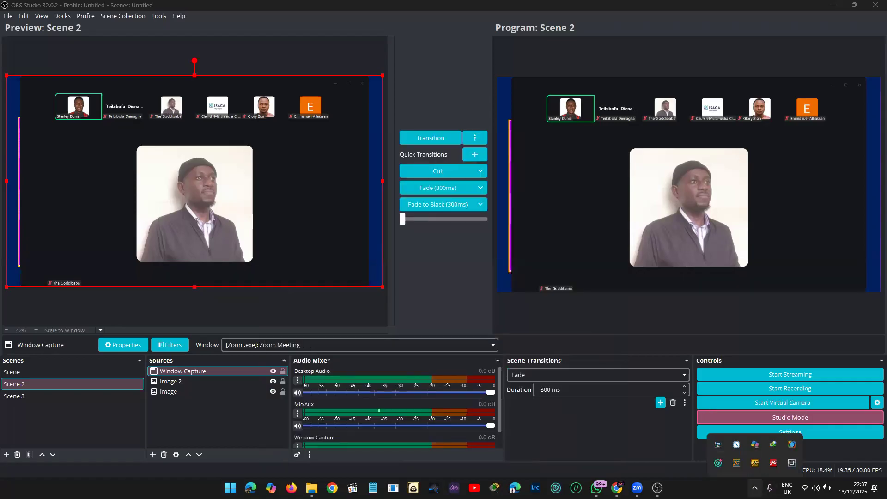
{"action": "left_click", "coordinate": [755, 488]}
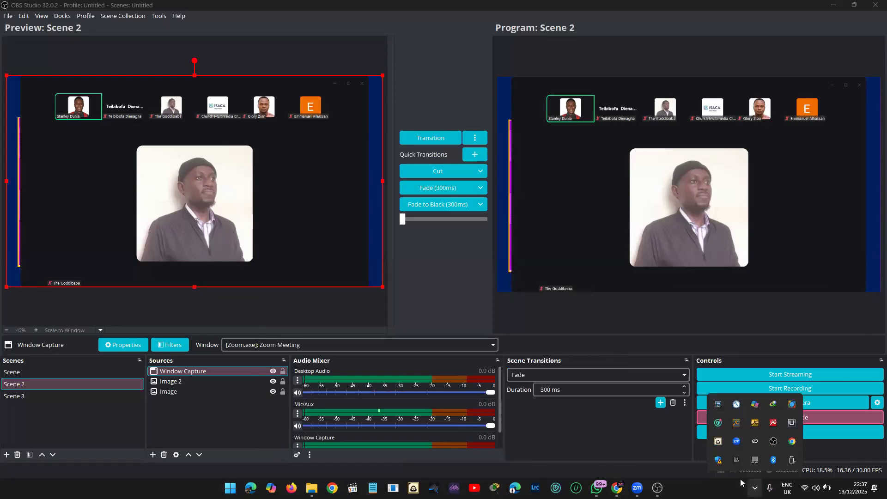
{"action": "left_click", "coordinate": [754, 488]}
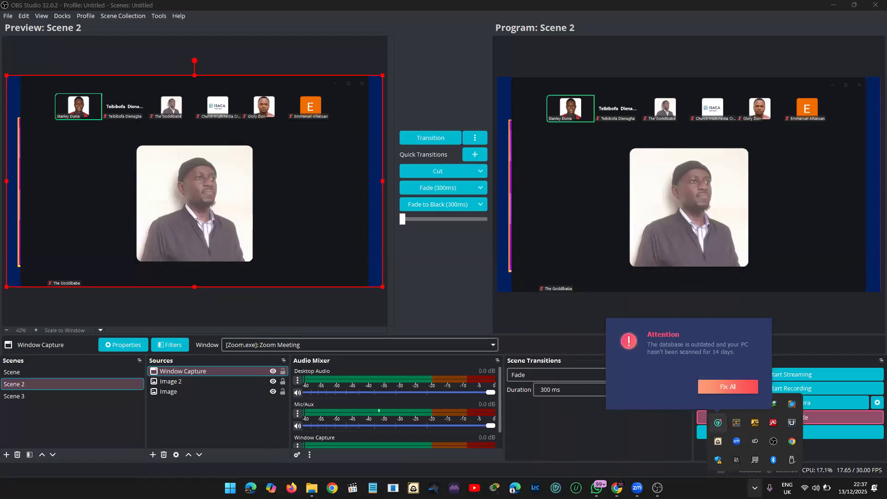
{"action": "left_click", "coordinate": [718, 422]}
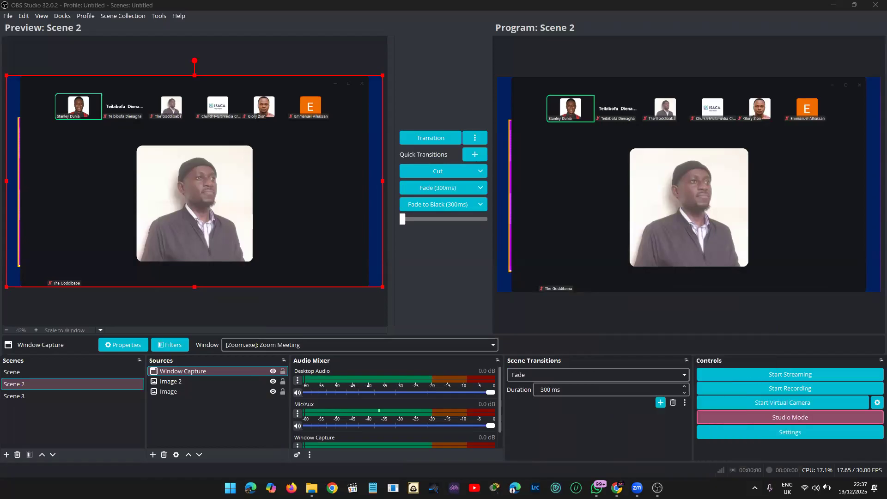
Find and launch the NDI Webcam app through a Windows search, and set its Video 1 source to CHURCH OBS
{"action": "key", "text": "super"}
{"action": "type", "text": "w"}
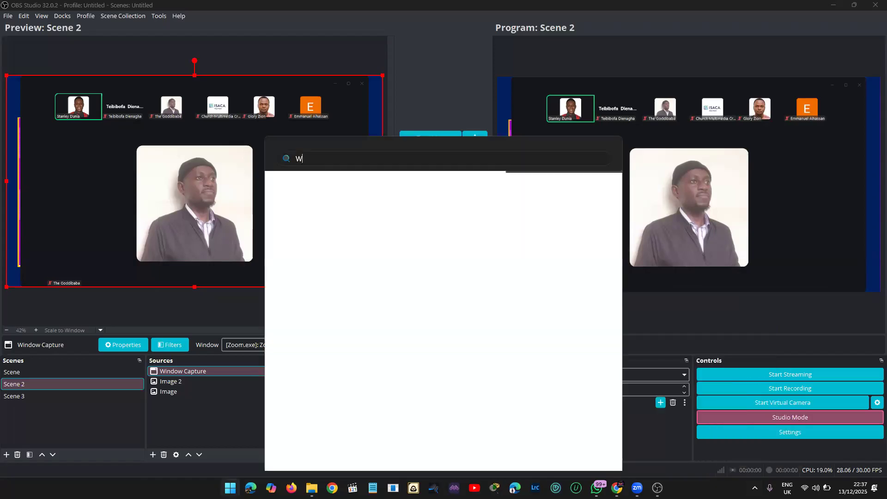
{"action": "type", "text": "EBCA"}
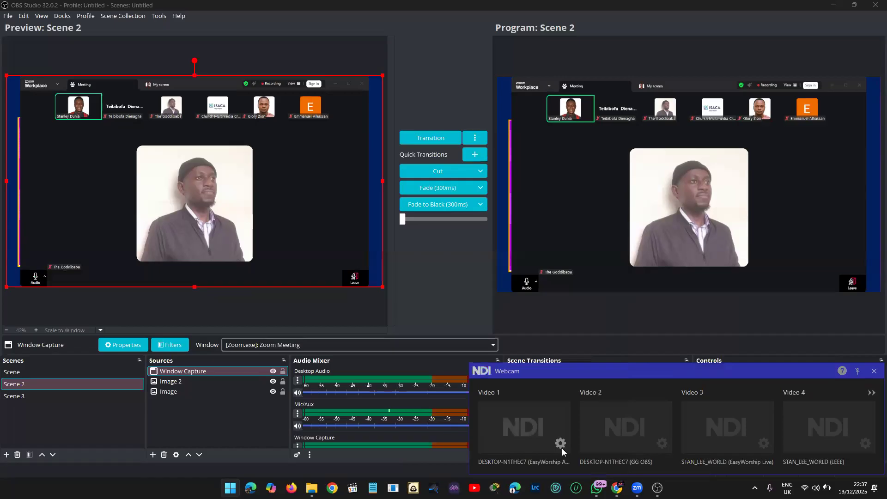
{"action": "left_click", "coordinate": [654, 400]}
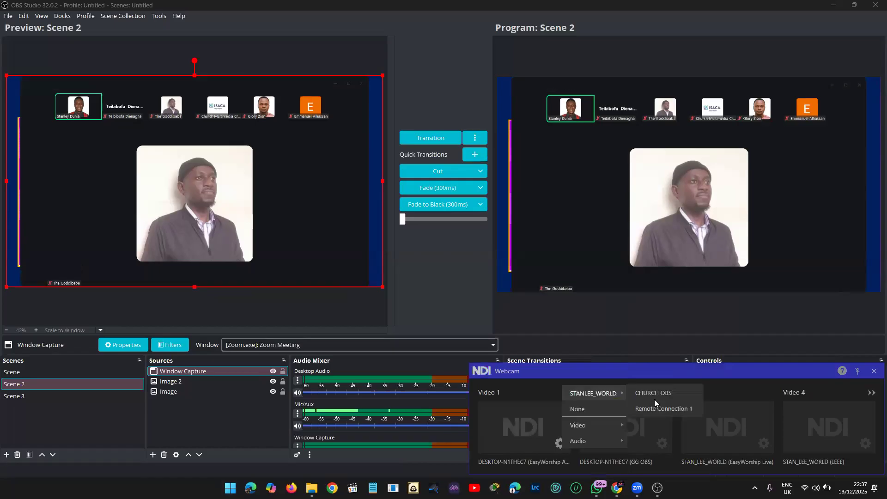
{"action": "left_click", "coordinate": [659, 391]}
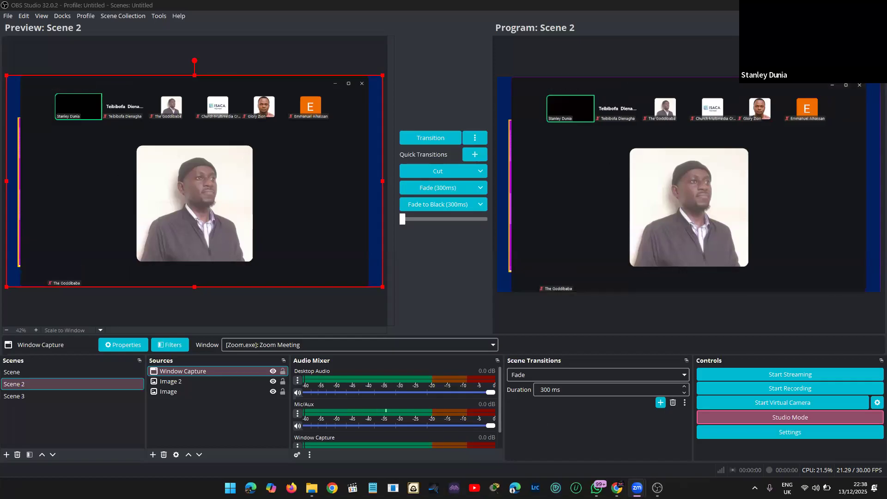
Reopen NDI Webcam from its background icon, reselect CHURCH OBS as the Video 1 source, and close the app's window
{"action": "left_click", "coordinate": [755, 488]}
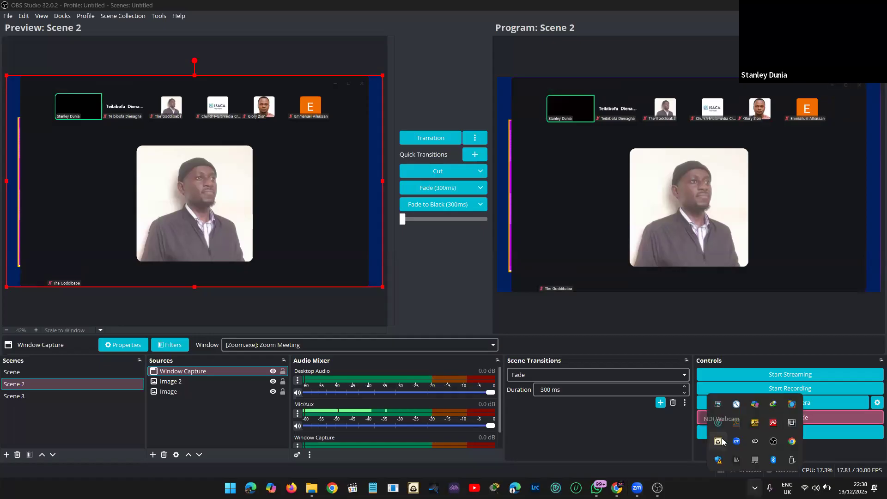
{"action": "left_click", "coordinate": [718, 442]}
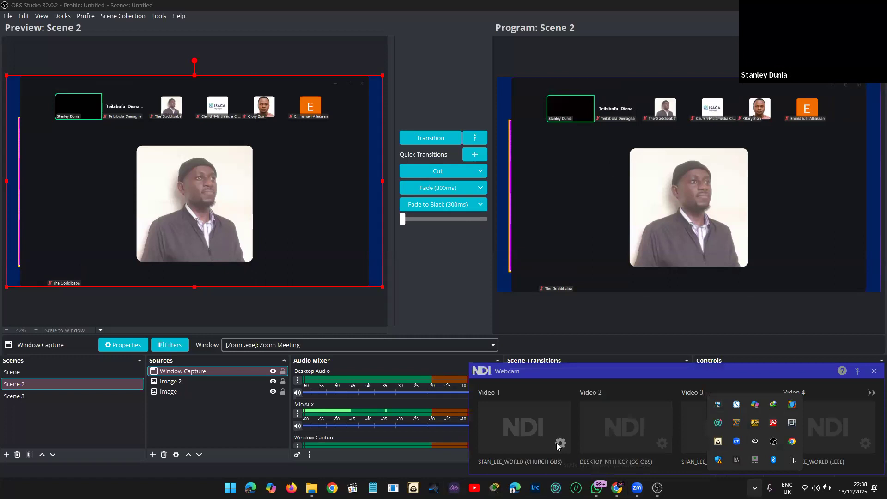
{"action": "left_click", "coordinate": [591, 398]}
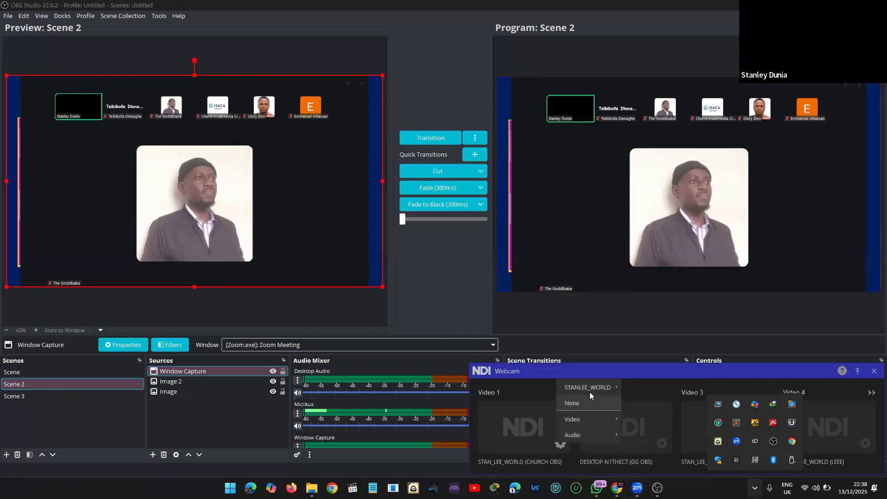
{"action": "left_click", "coordinate": [517, 382]}
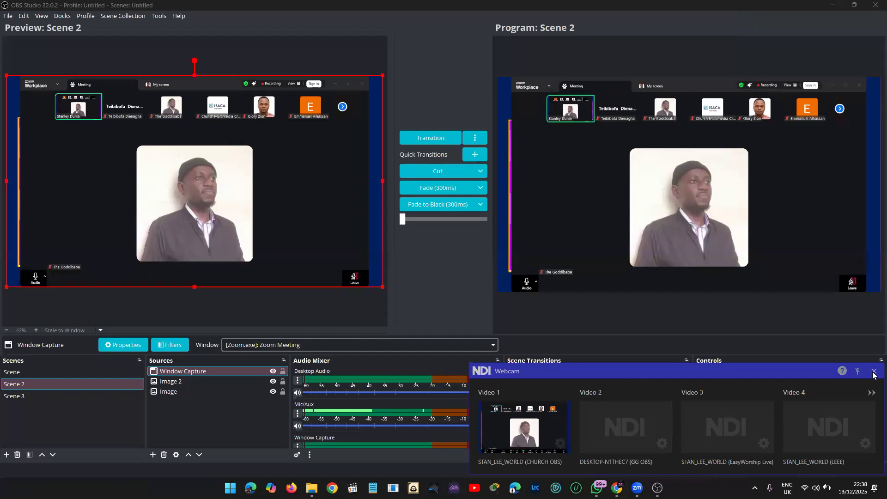
{"action": "left_click", "coordinate": [874, 372]}
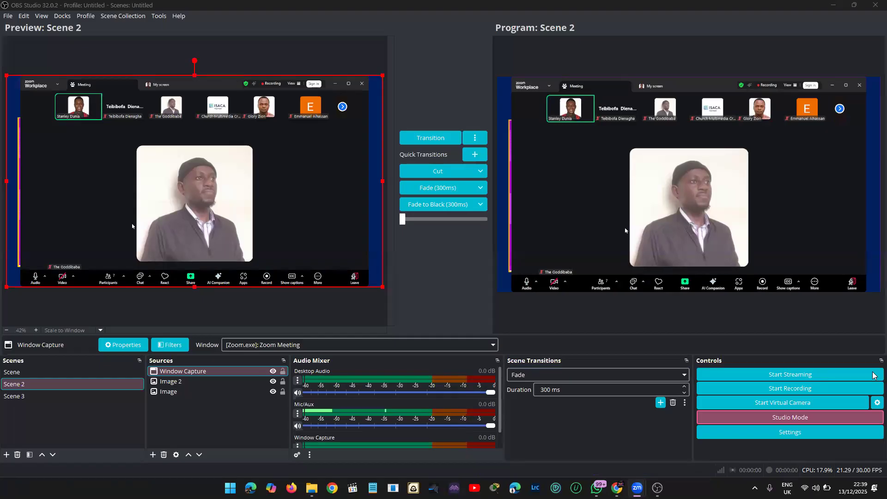
{"action": "left_click", "coordinate": [233, 80]}
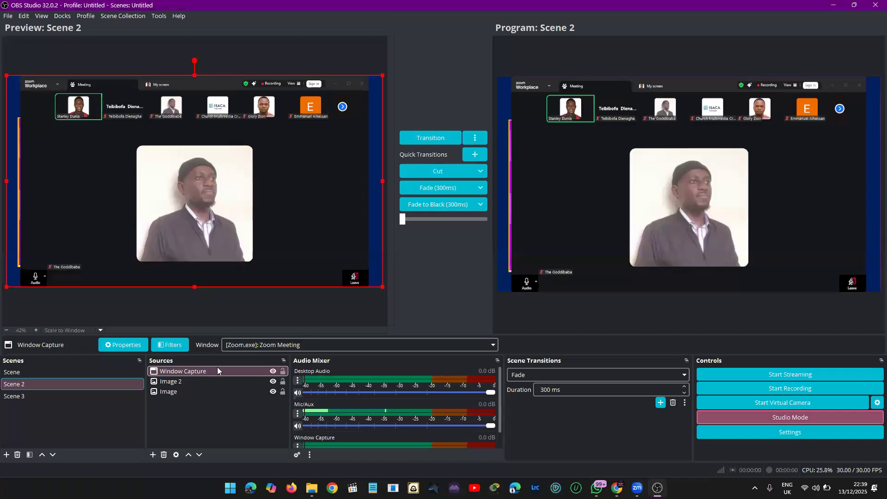
{"action": "left_click", "coordinate": [153, 455]}
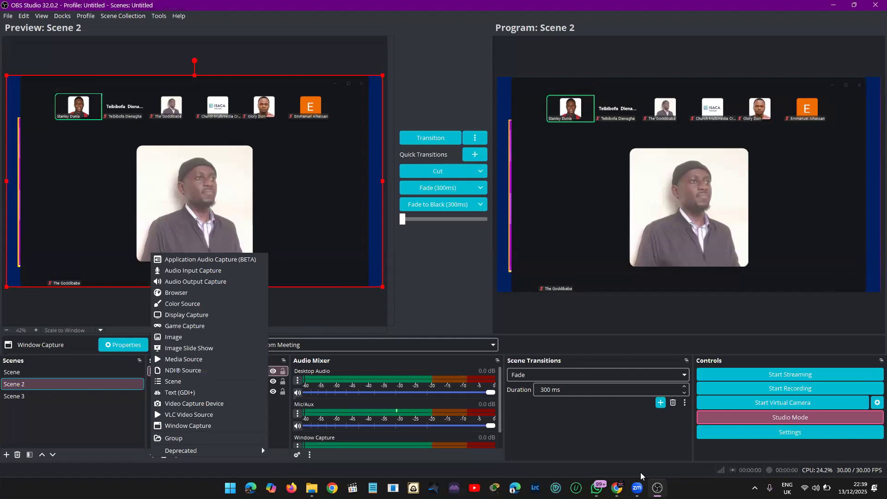
{"action": "left_click", "coordinate": [640, 378]}
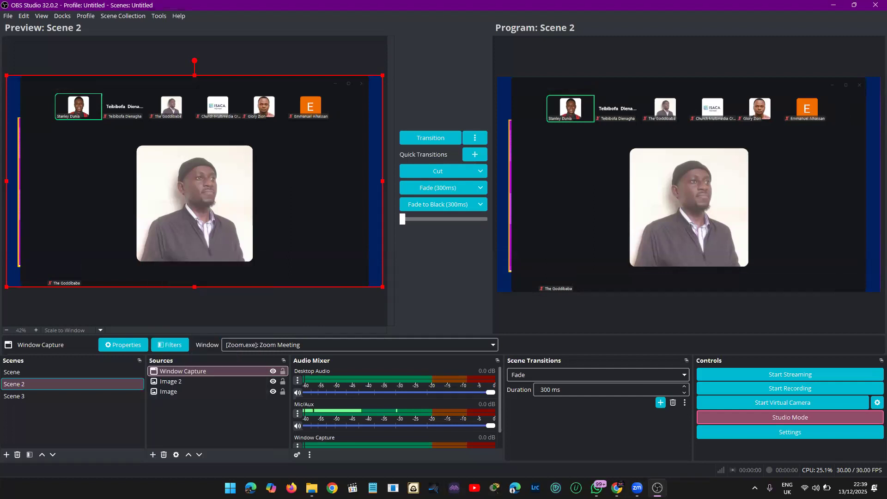
Minimize OBS Studio, close the Fast.com speed test page in the browser, and return to OBS Studio
{"action": "left_click", "coordinate": [834, 5]}
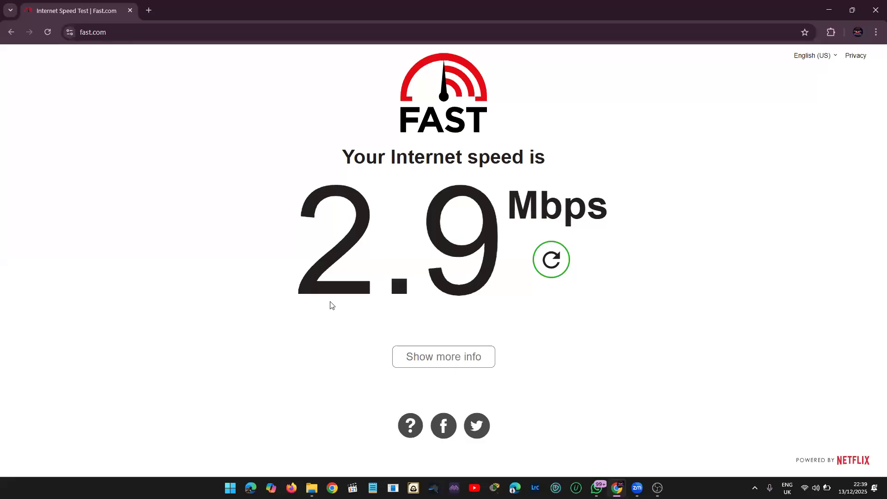
{"action": "left_click", "coordinate": [130, 10]}
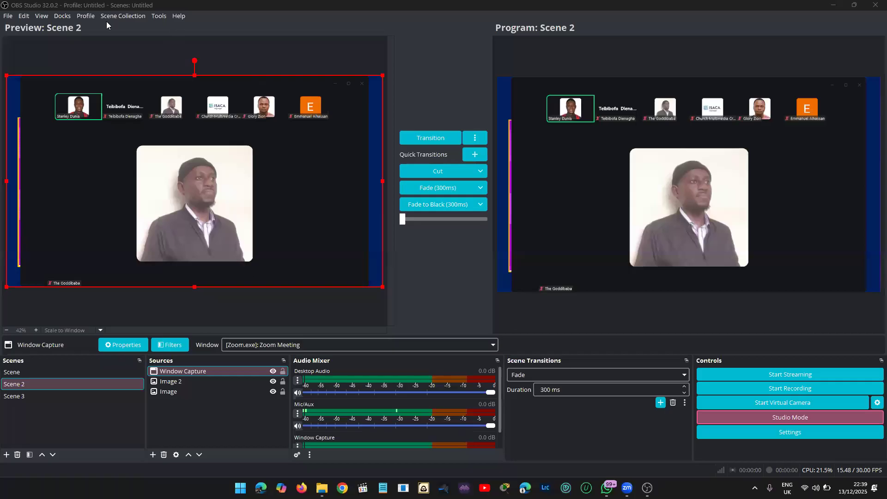
{"action": "left_click", "coordinate": [24, 18]}
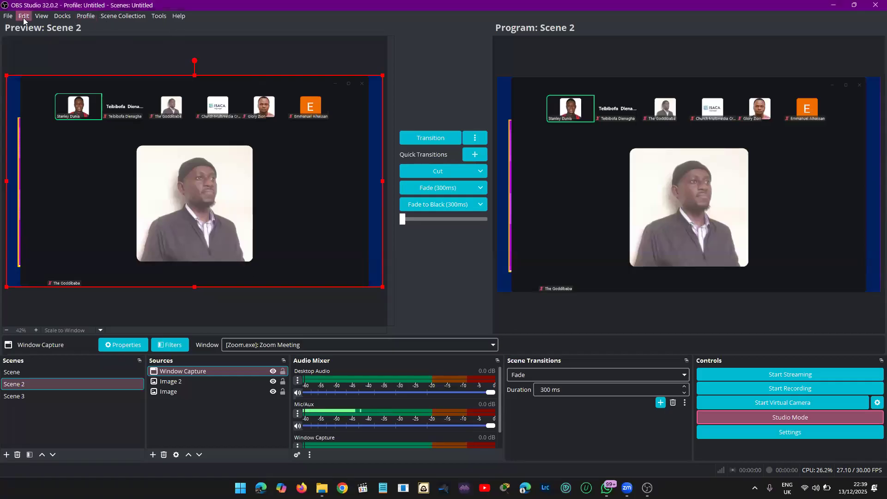
Show the Multiple output and Aitum Multistream docks, placing Multiple output between Scene Transitions and Controls
{"action": "left_click", "coordinate": [67, 17]}
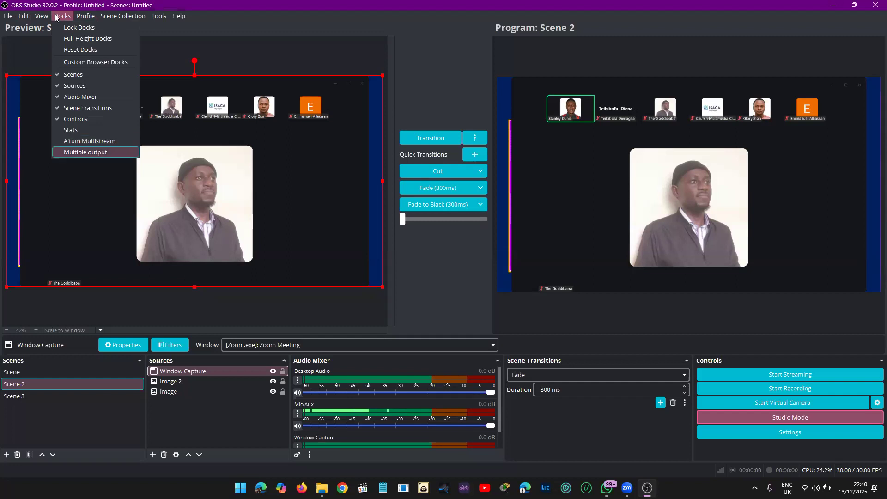
{"action": "left_click", "coordinate": [98, 153]}
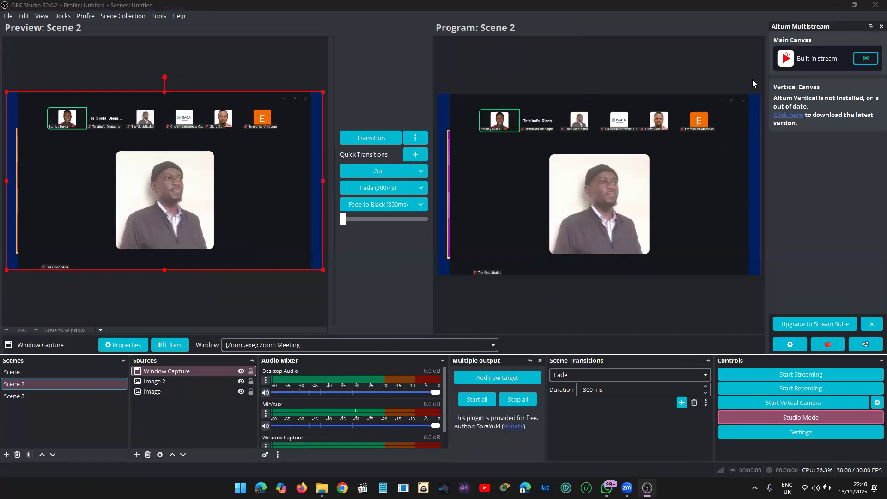
{"action": "left_click_drag", "start_coordinate": [752, 79], "coordinate": [812, 52]}
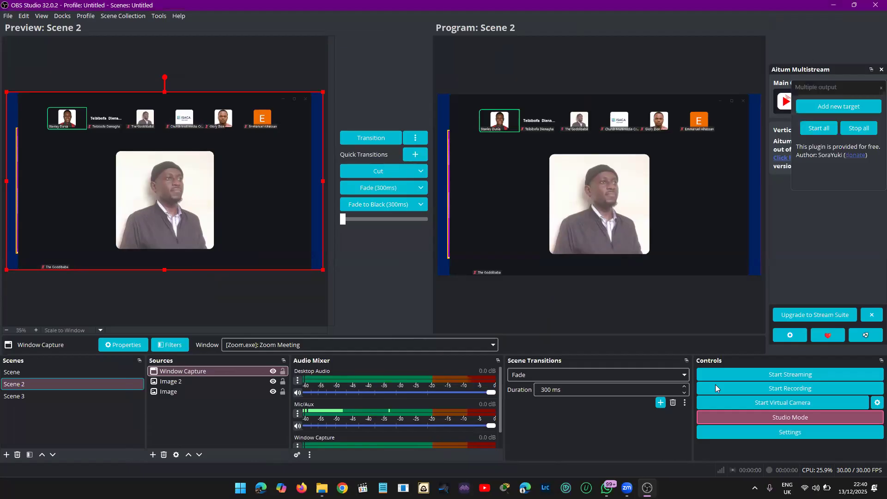
{"action": "left_click_drag", "start_coordinate": [797, 88], "coordinate": [706, 381]}
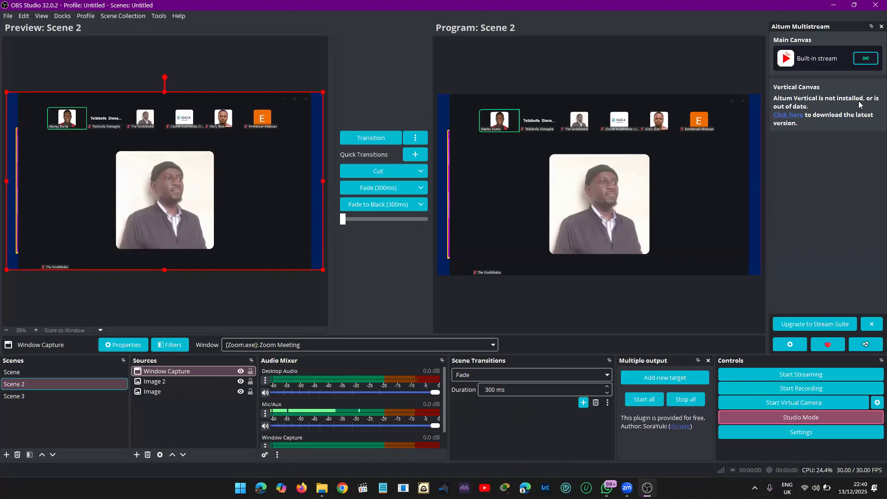
Open the Aitum Vertical download page linked from Aitum Multistream in the browser, and return to OBS Studio
{"action": "left_click", "coordinate": [798, 119]}
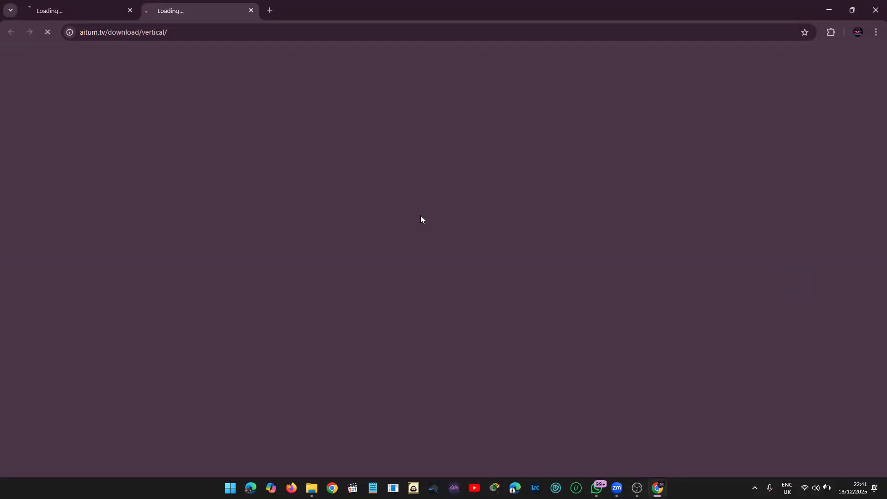
{"action": "key", "text": "alt+Tab"}
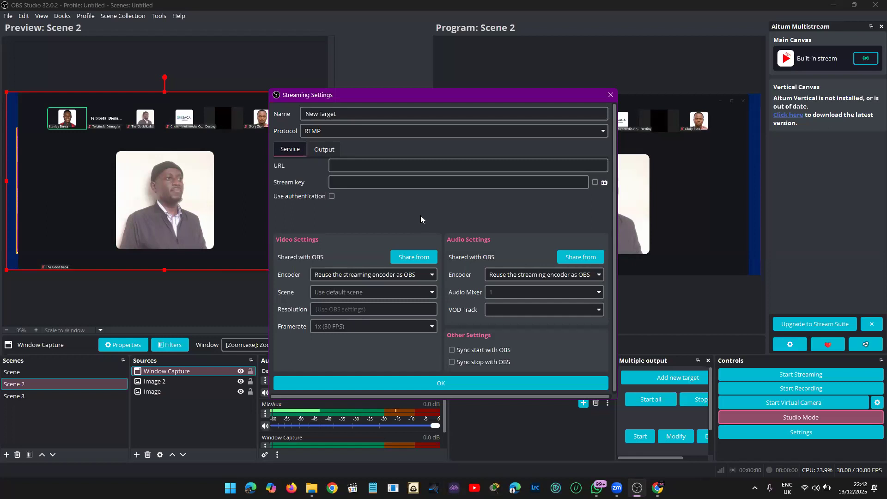
Name the new Multiple output streaming target New TargetFACC and review its service, video and audio encoder settings
{"action": "left_click", "coordinate": [421, 114]}
{"action": "type", "text": "FACC"}
{"action": "key", "text": "Tab"}
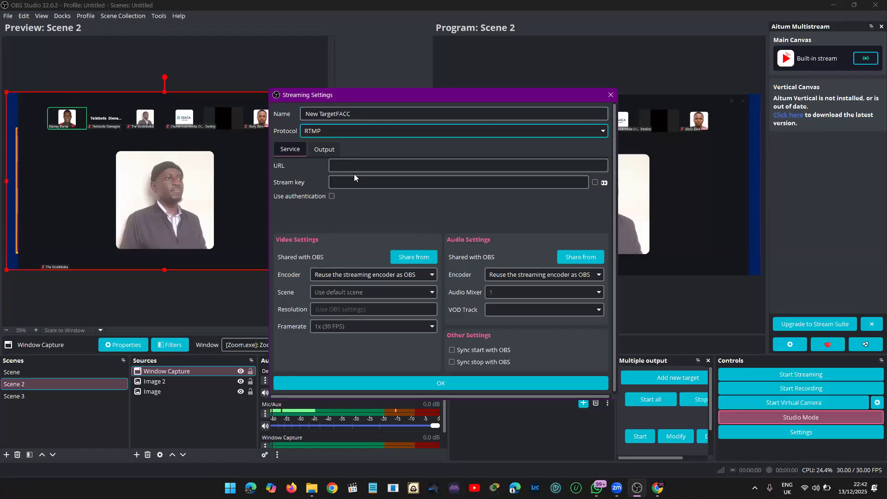
{"action": "key", "text": "Tab"}
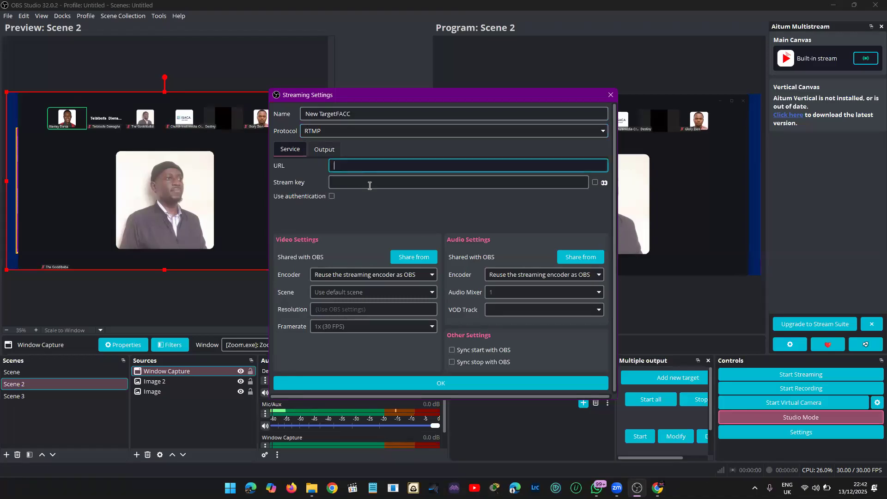
{"action": "key", "text": "Tab"}
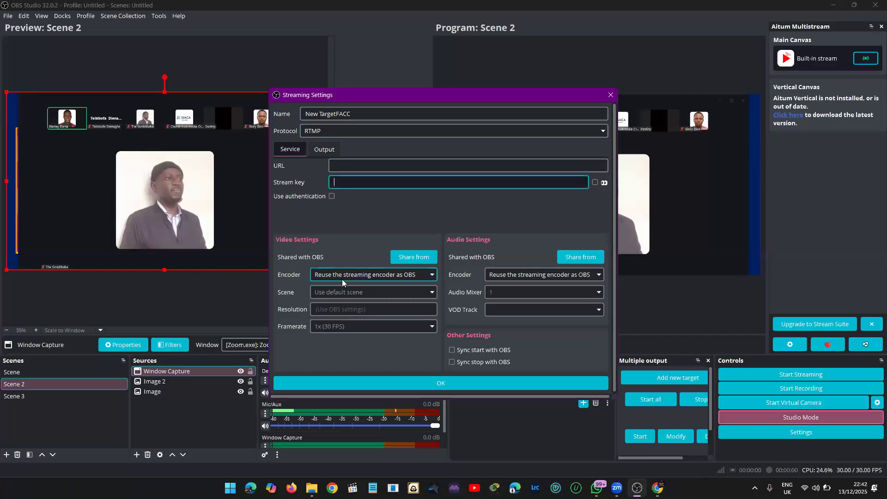
{"action": "left_click", "coordinate": [507, 276]}
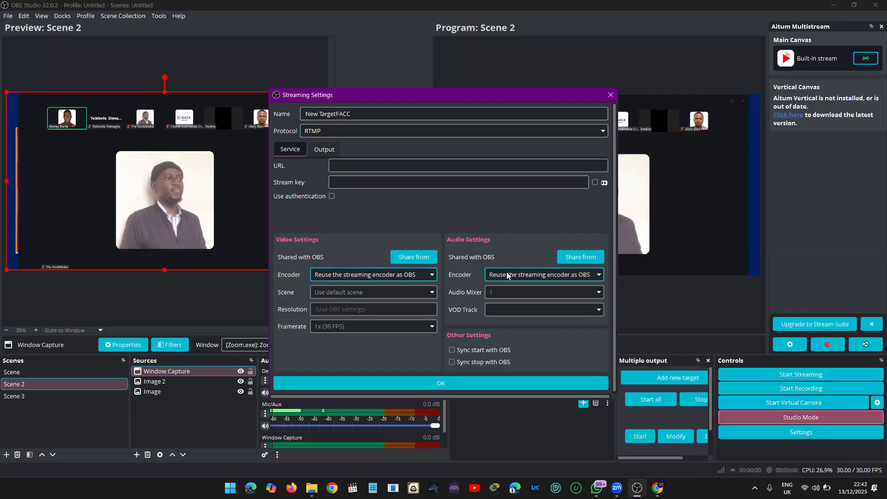
{"action": "scroll", "coordinate": [554, 321], "scroll_direction": "down", "scroll_amount": 1}
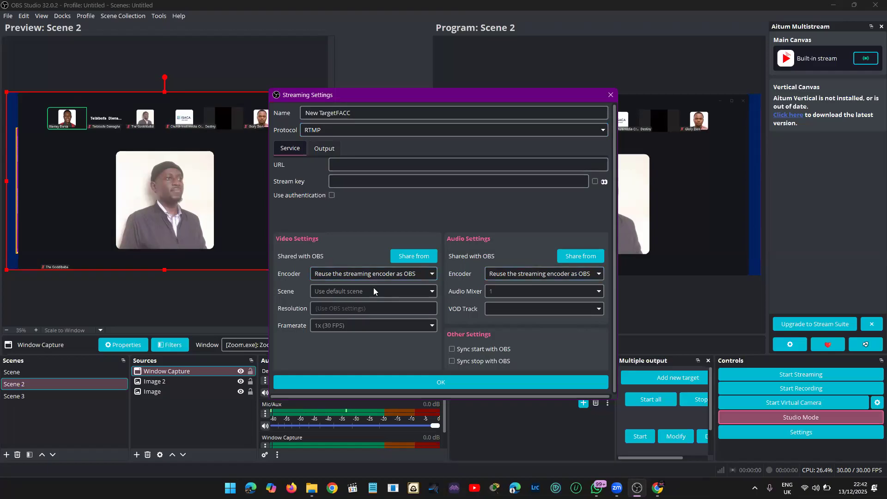
{"action": "left_click", "coordinate": [304, 148]}
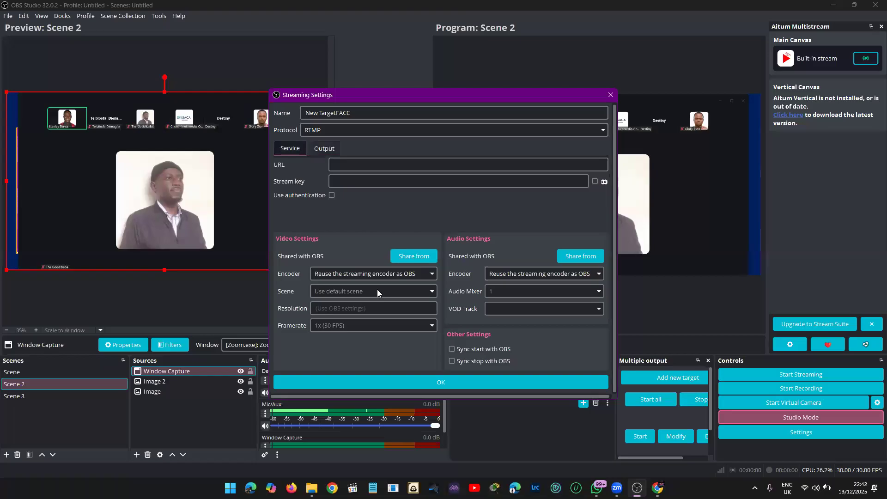
Enter DFG as the streaming target's URL and fill in its stream key
{"action": "left_click", "coordinate": [358, 170]}
{"action": "type", "text": "D"}
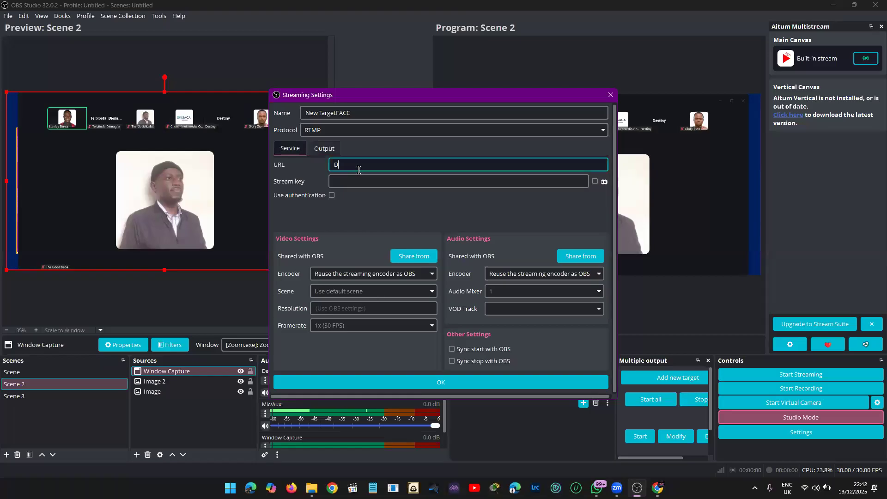
{"action": "type", "text": "FG"}
{"action": "left_click", "coordinate": [358, 179]}
{"action": "type", "text": "•••"}
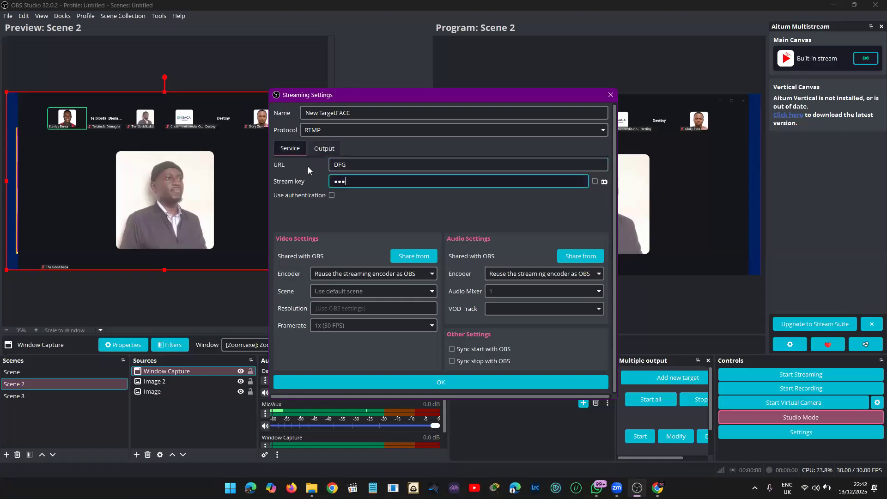
{"action": "type", "text": "•••••"}
{"action": "type", "text": "•••"}
Set the streaming target's video encoder to x264 [obs_x264], keep the default scene, and leave its streaming settings
{"action": "left_click", "coordinate": [341, 275]}
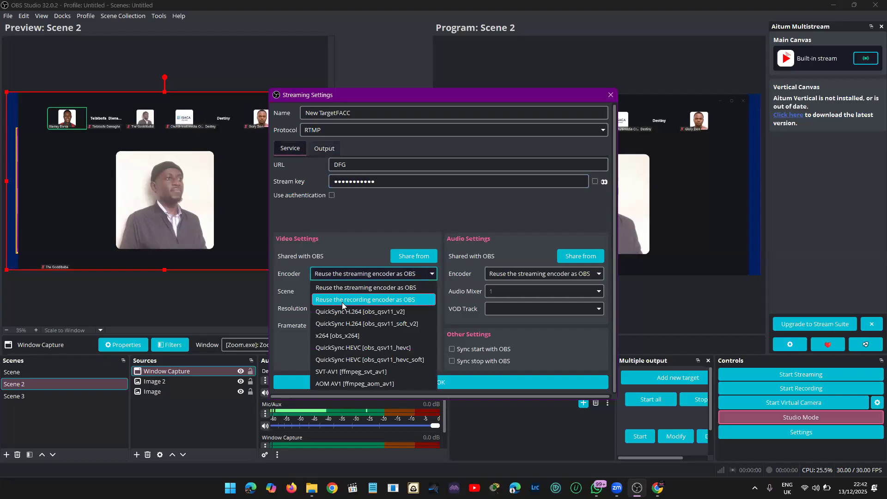
{"action": "left_click", "coordinate": [355, 329]}
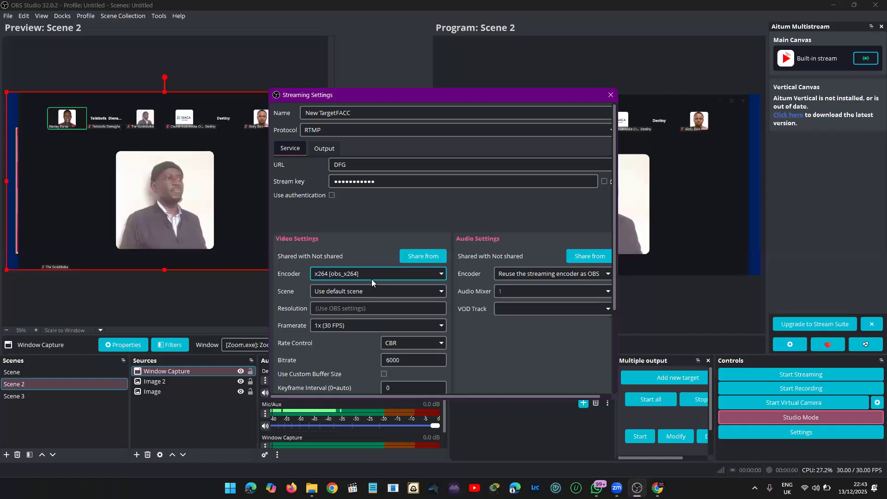
{"action": "scroll", "coordinate": [586, 293], "scroll_direction": "down", "scroll_amount": 1}
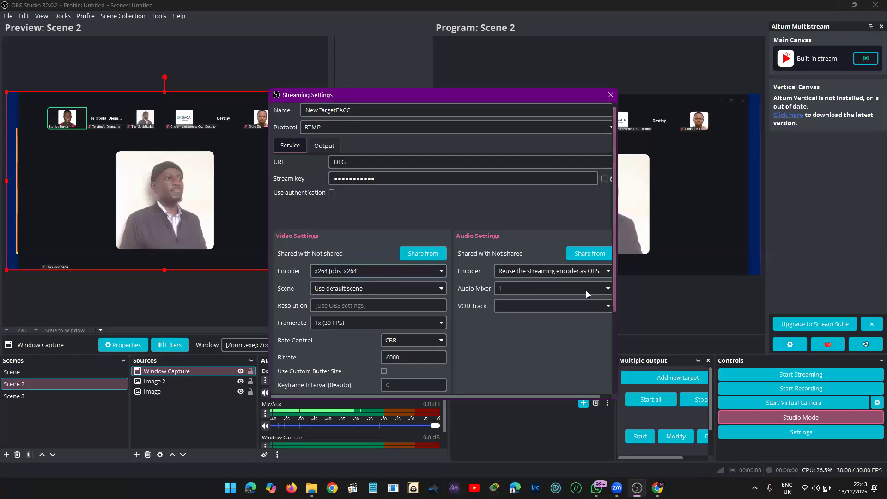
{"action": "left_click", "coordinate": [360, 292]}
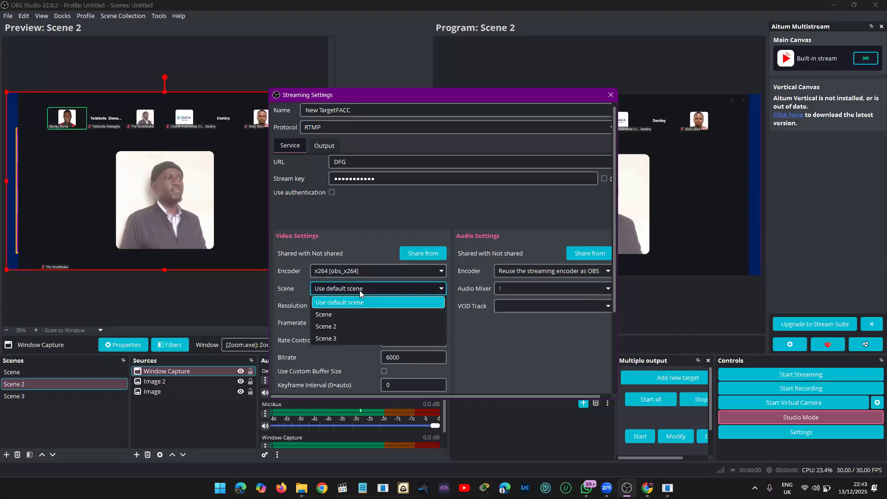
{"action": "left_click", "coordinate": [359, 290]}
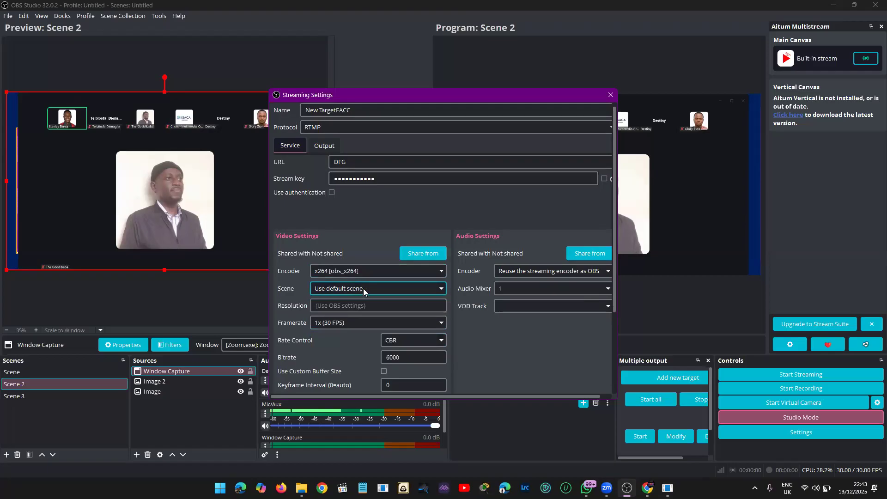
{"action": "left_click", "coordinate": [568, 256]}
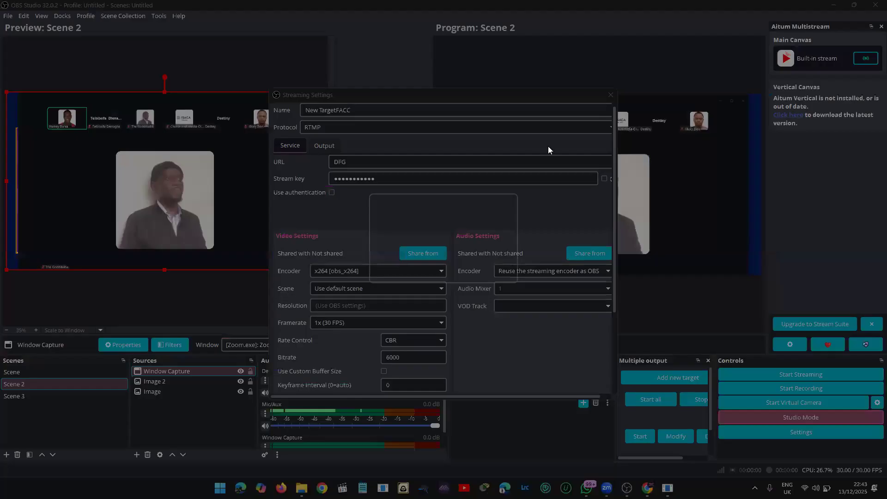
{"action": "left_click", "coordinate": [493, 268]}
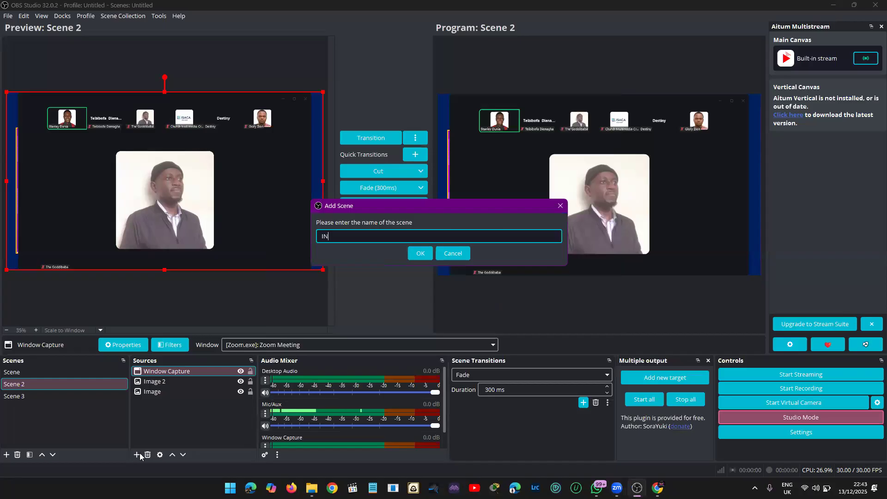
Add a new scene named INSTGRAM
{"action": "type", "text": "STGRAM"}
{"action": "key", "text": "Return"}
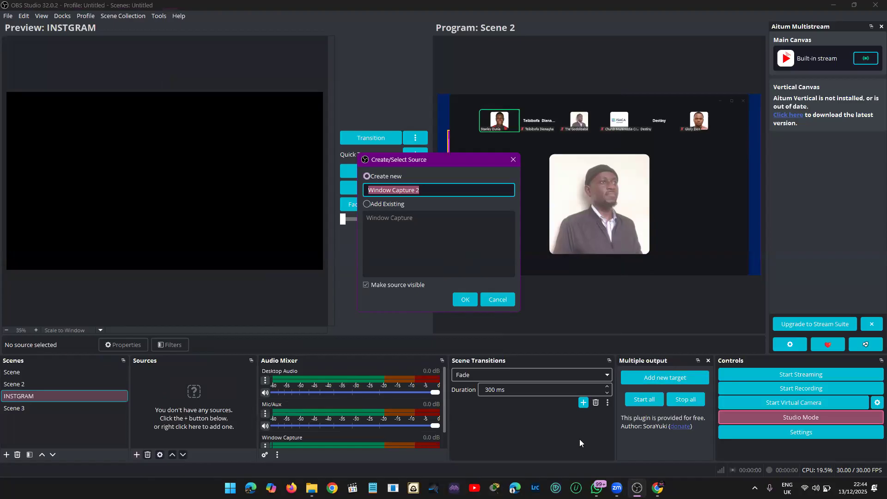
{"action": "left_click", "coordinate": [617, 488]}
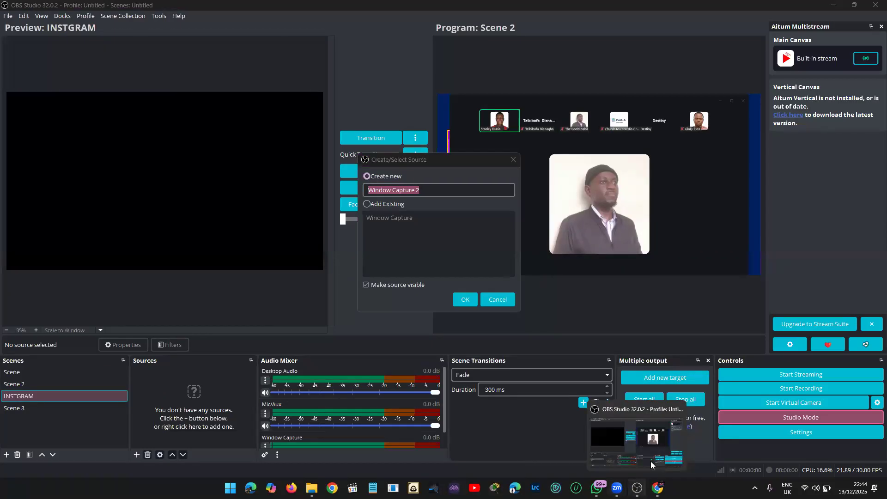
{"action": "left_click", "coordinate": [637, 488]}
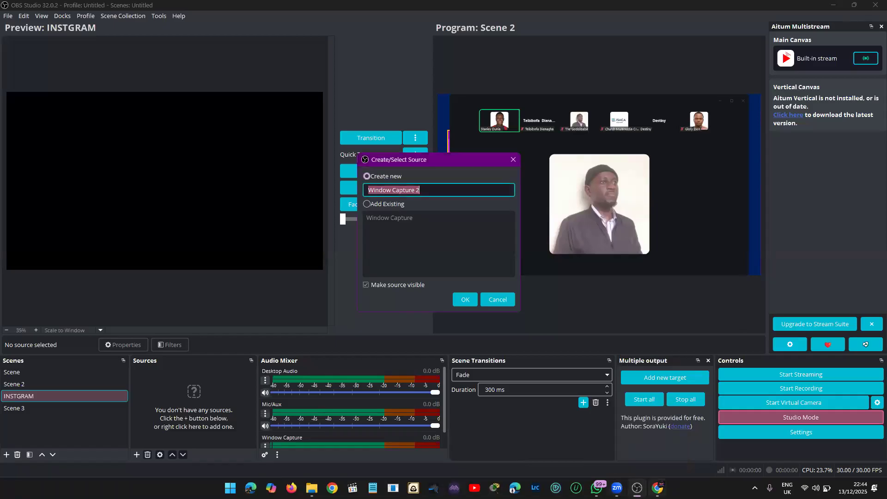
{"action": "left_click", "coordinate": [500, 293]}
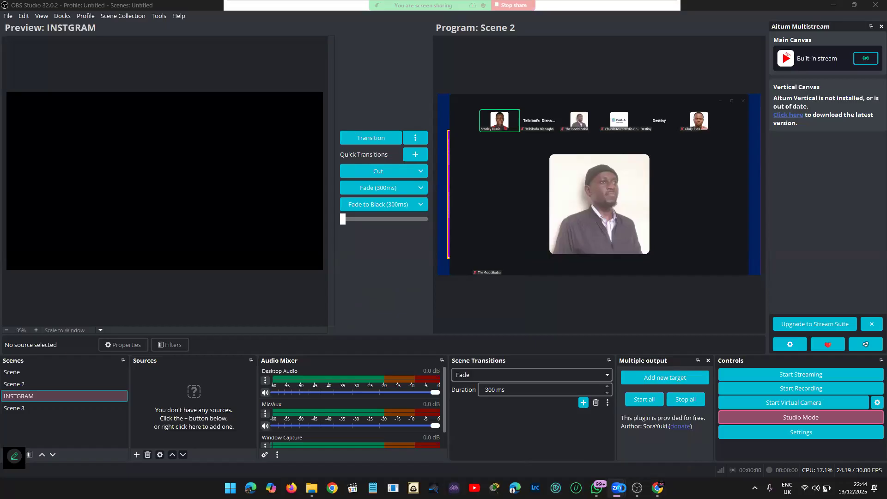
{"action": "left_click", "coordinate": [414, 280]}
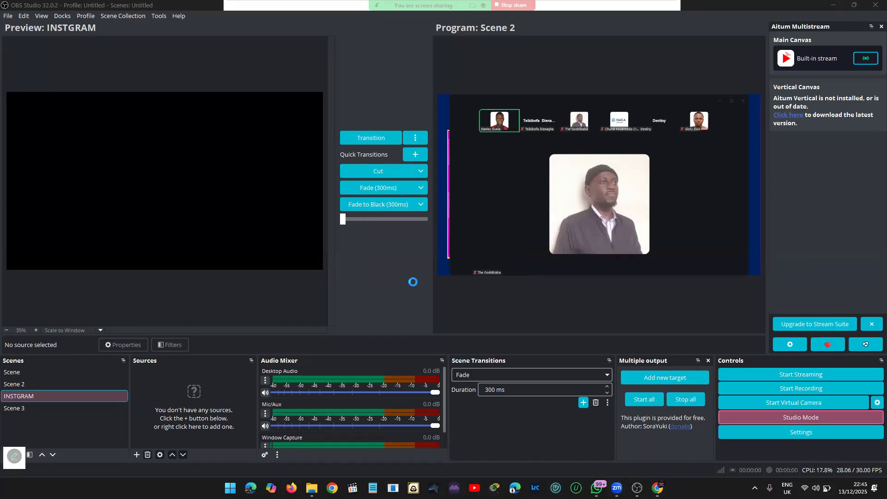